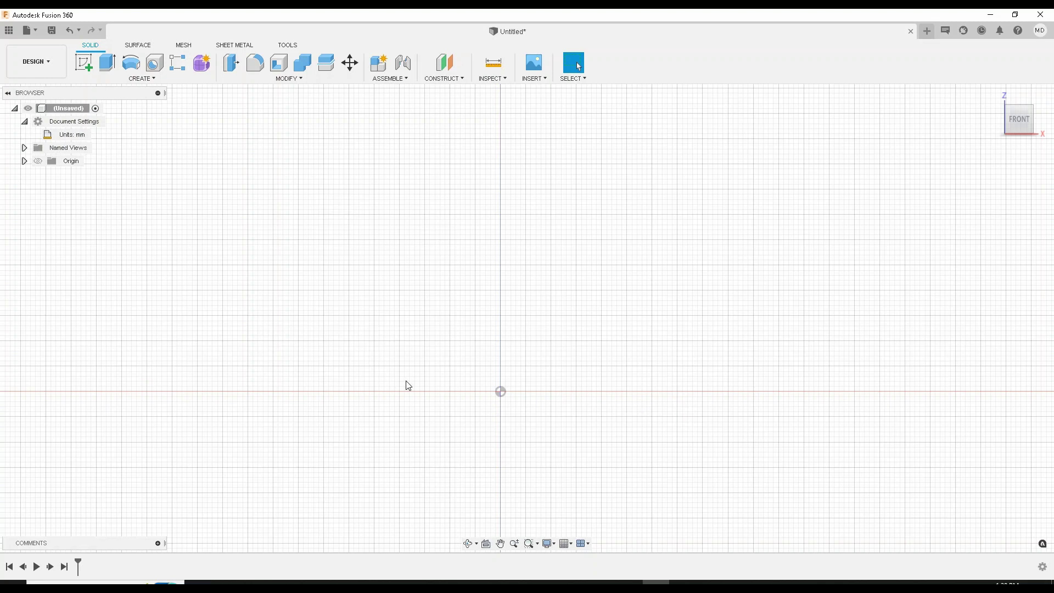
Start a sketch on the front XZ plane and draw a 46 mm horizontal line from the origin along the positive X axis
left_click(88, 58)
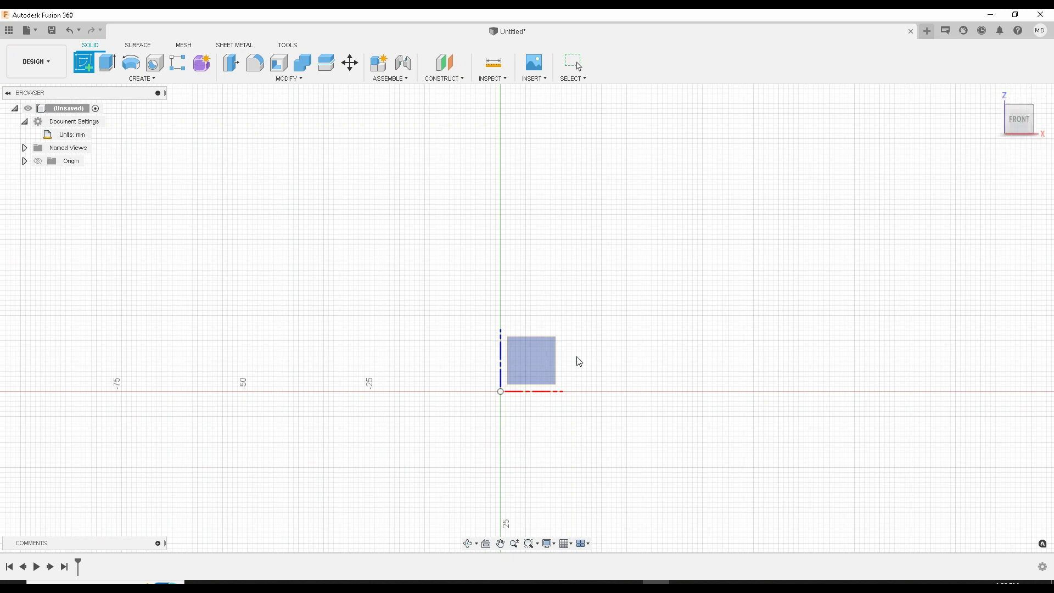
left_click(552, 359)
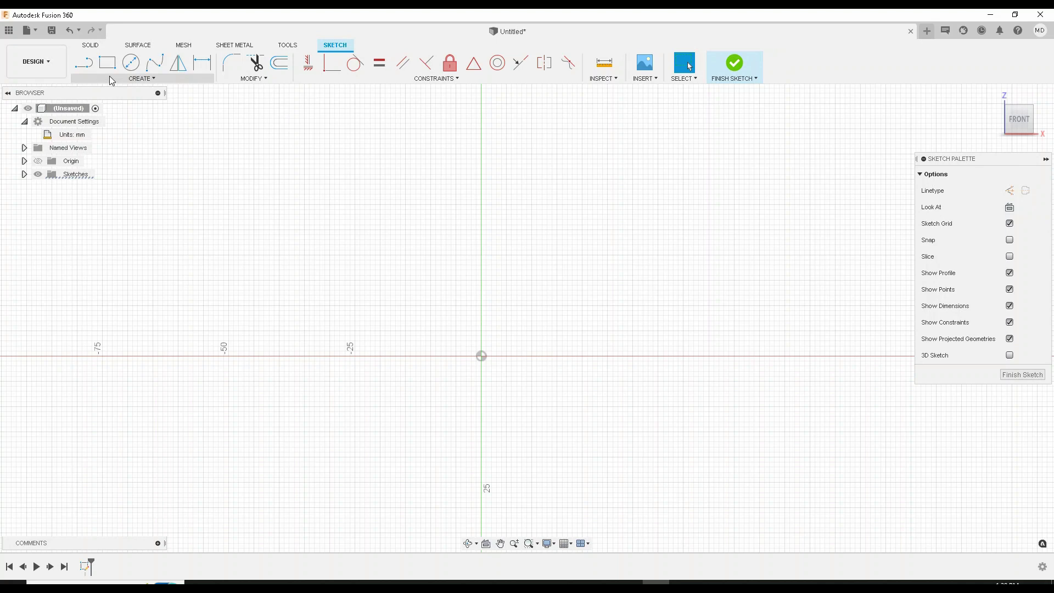
left_click(83, 63)
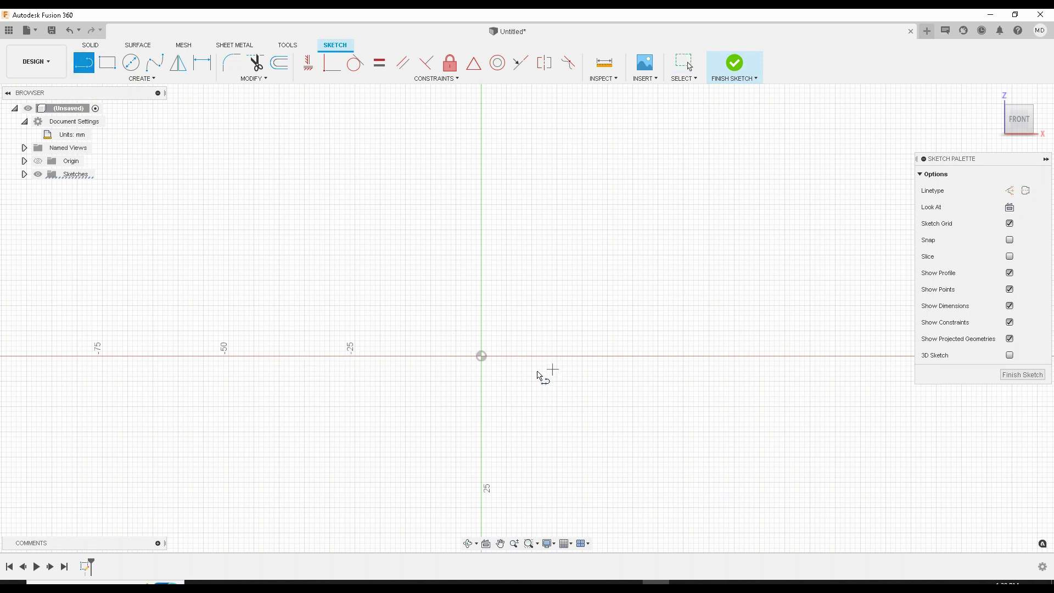
left_click(482, 356)
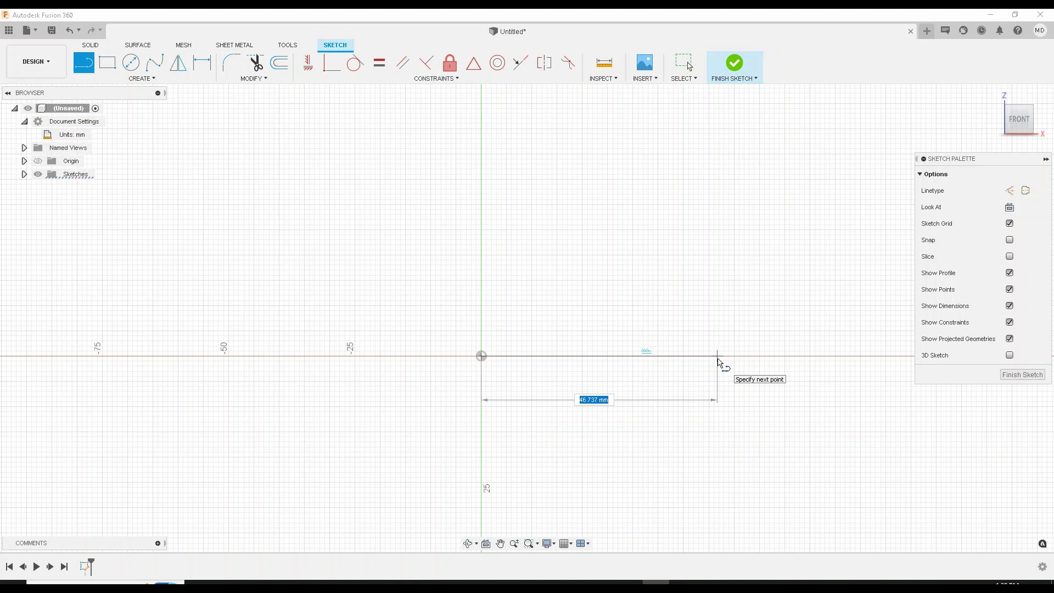
type("5")
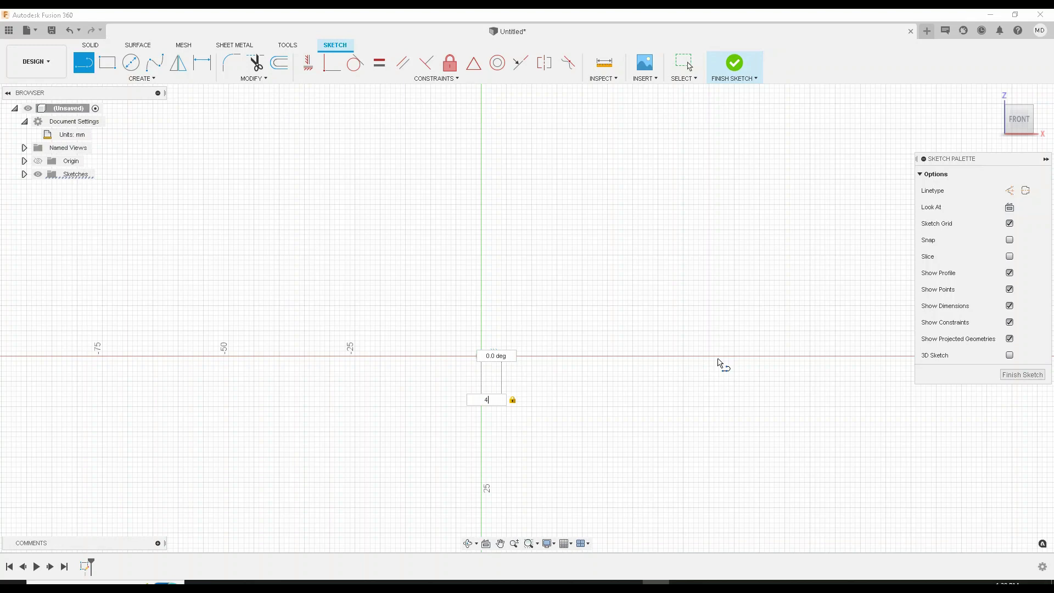
type("46")
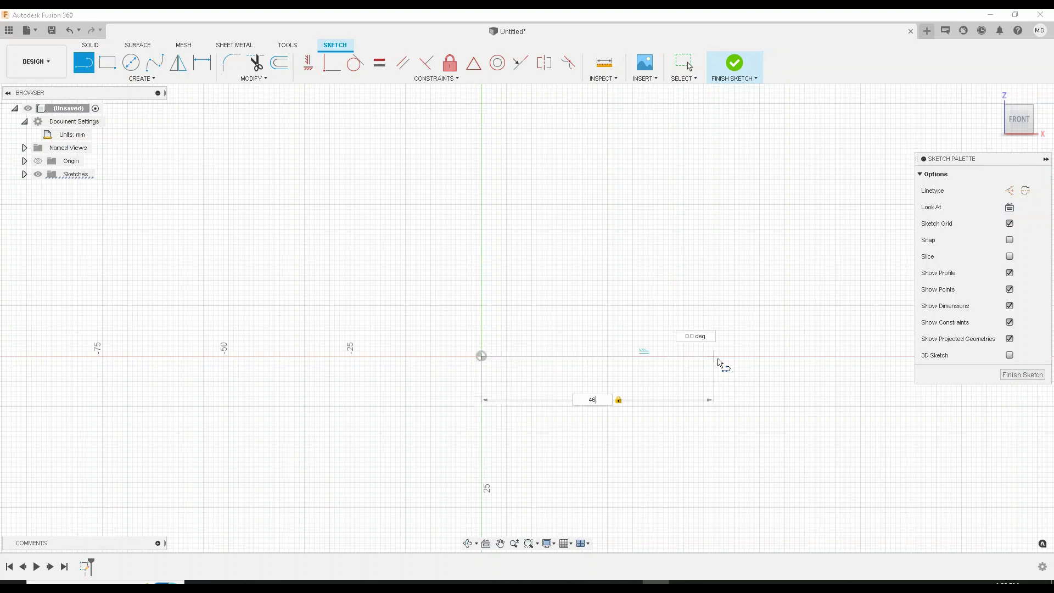
key("Return")
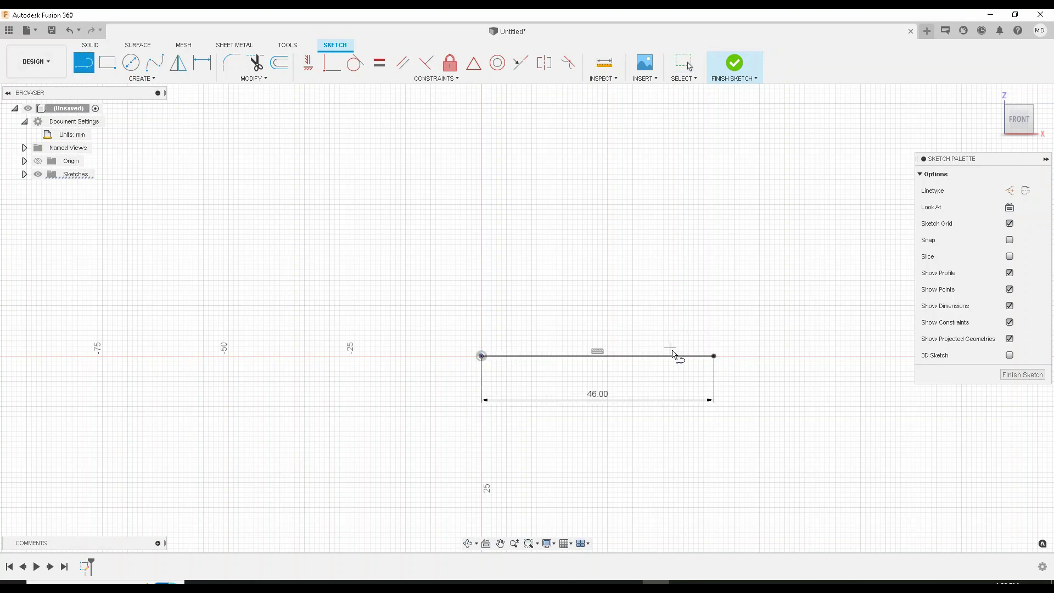
Draw a 6 mm vertical line upward from the far end of the 46 mm base line
left_click(714, 356)
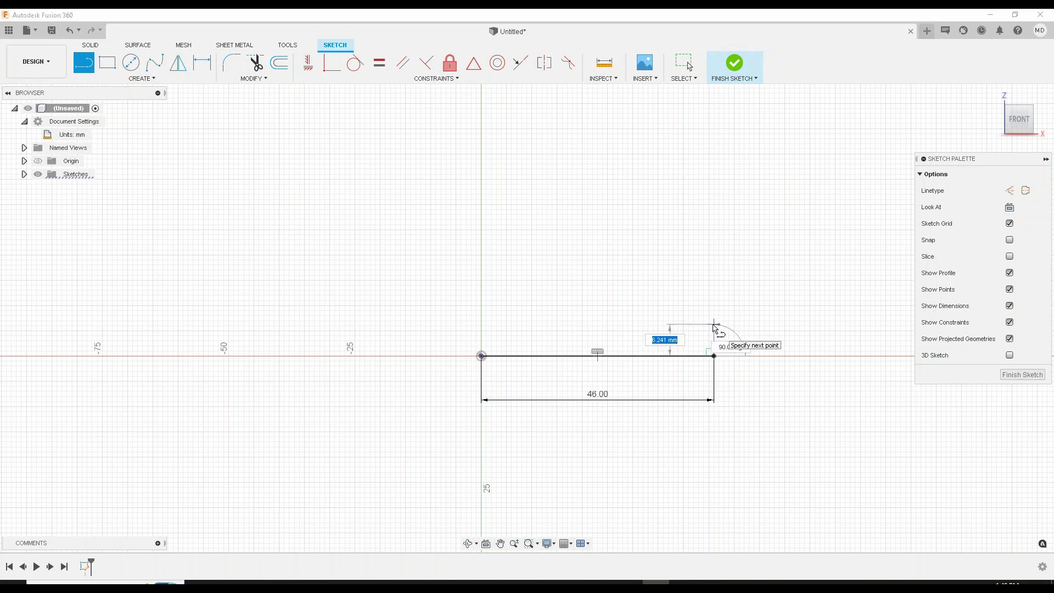
type("6")
key("Return")
key("Escape")
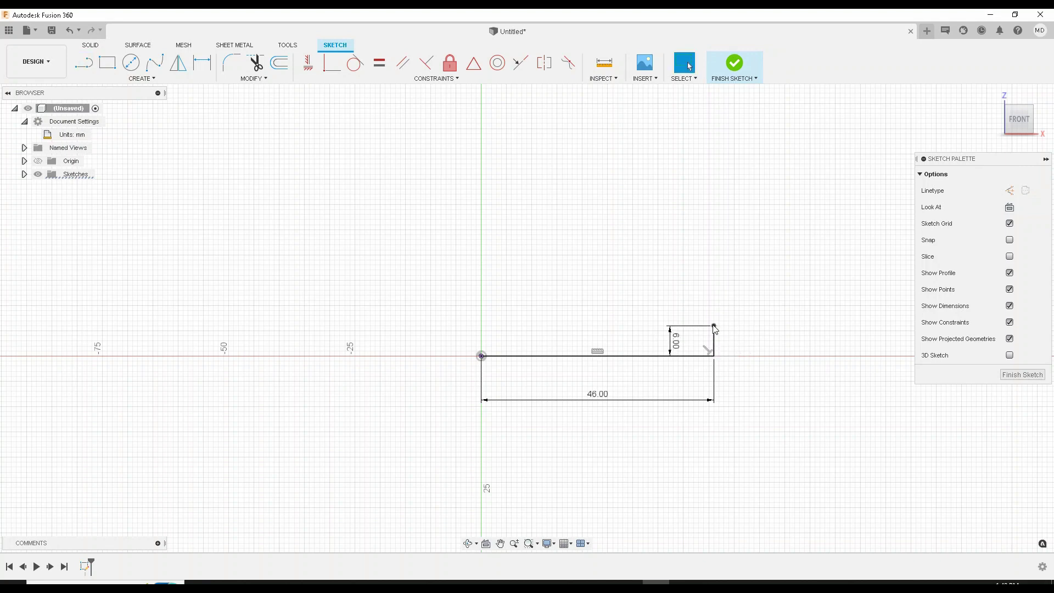
From the top of the 6 mm line, draw a horizontal line back toward the vertical axis, then a 14 mm vertical line upward
left_click(84, 63)
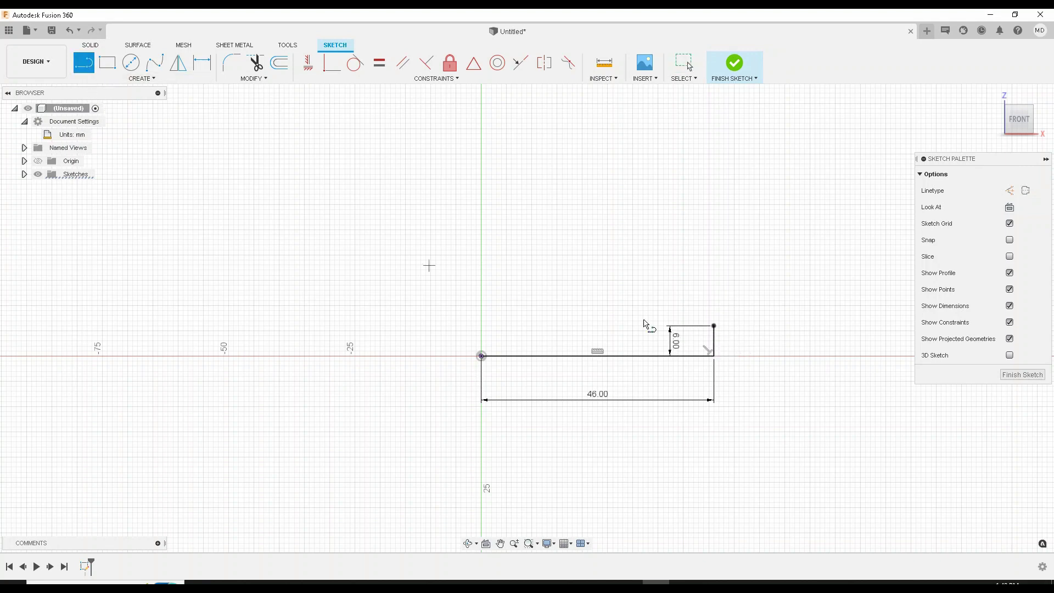
left_click(714, 327)
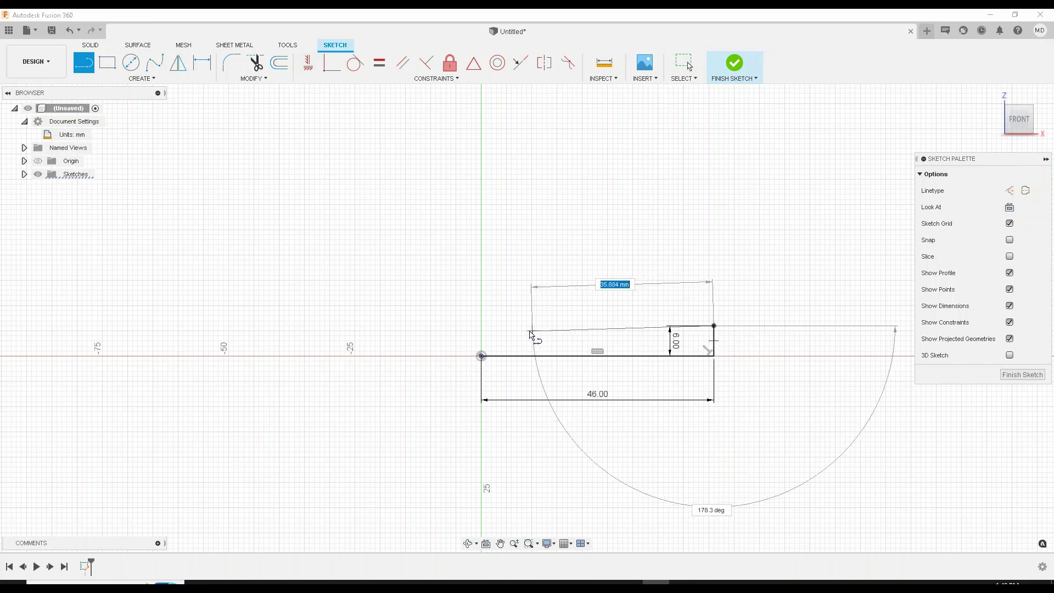
left_click_drag(531, 333, 566, 329)
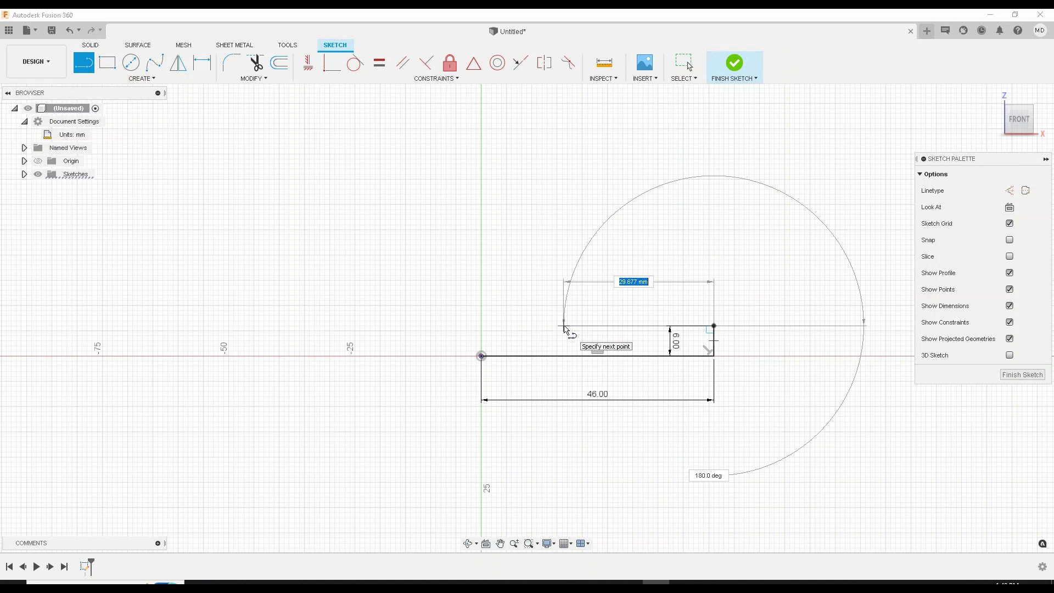
left_click(573, 326)
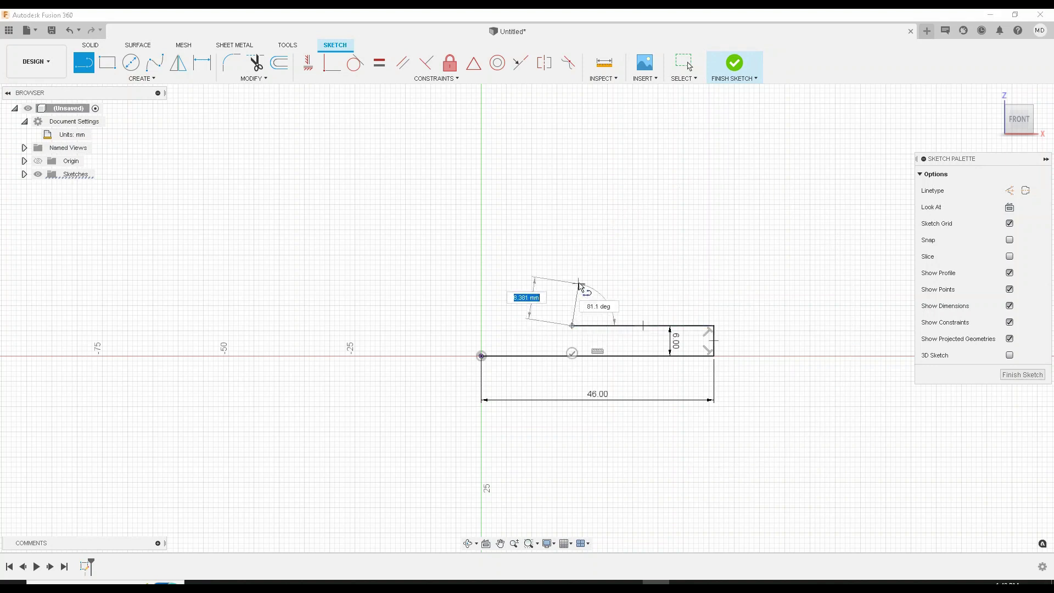
left_click_drag(581, 285, 575, 257)
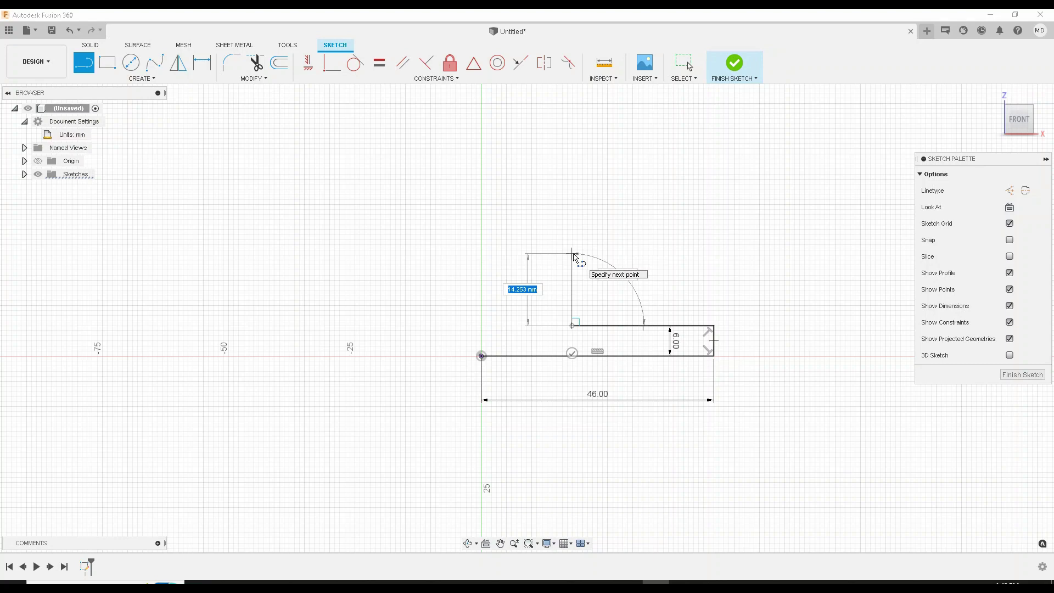
left_click_drag(575, 257, 575, 257)
type("1")
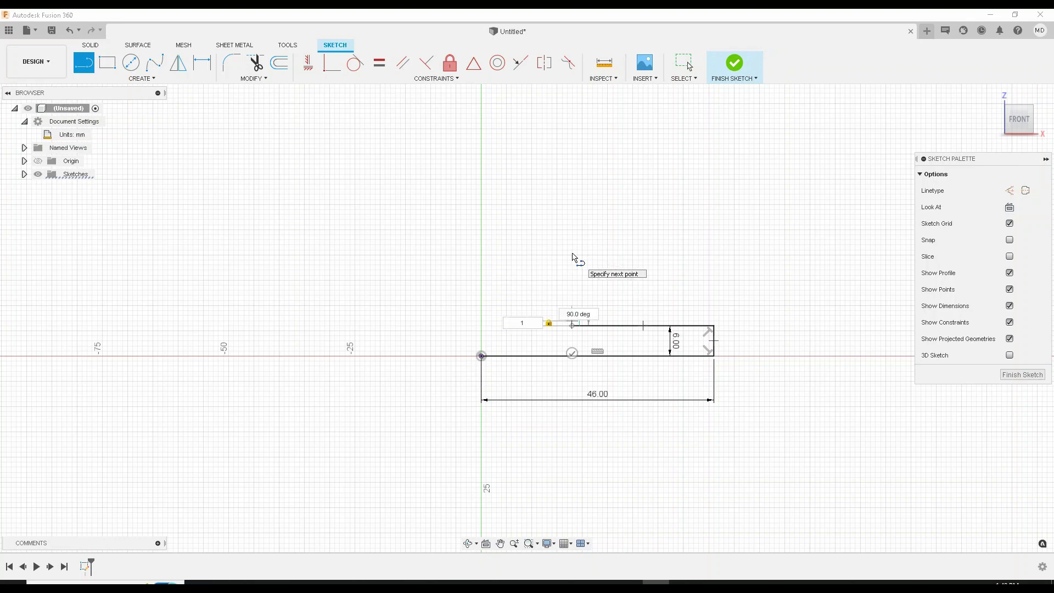
type("4")
key("Return")
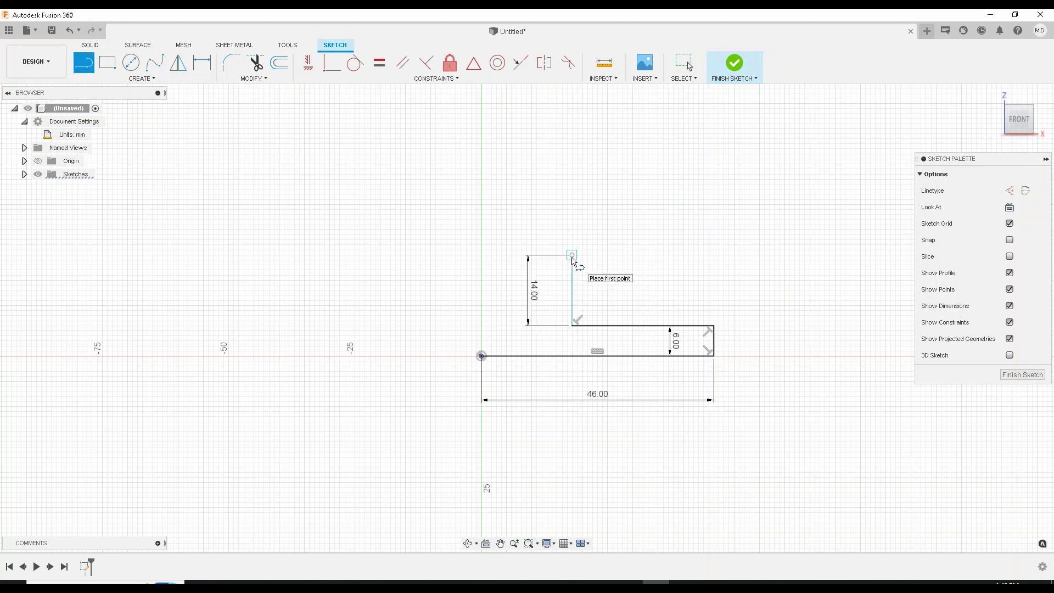
Draw a horizontal line from the top of the 14 mm line to the vertical axis, then a 6 mm line down along it
left_click_drag(572, 255, 485, 256)
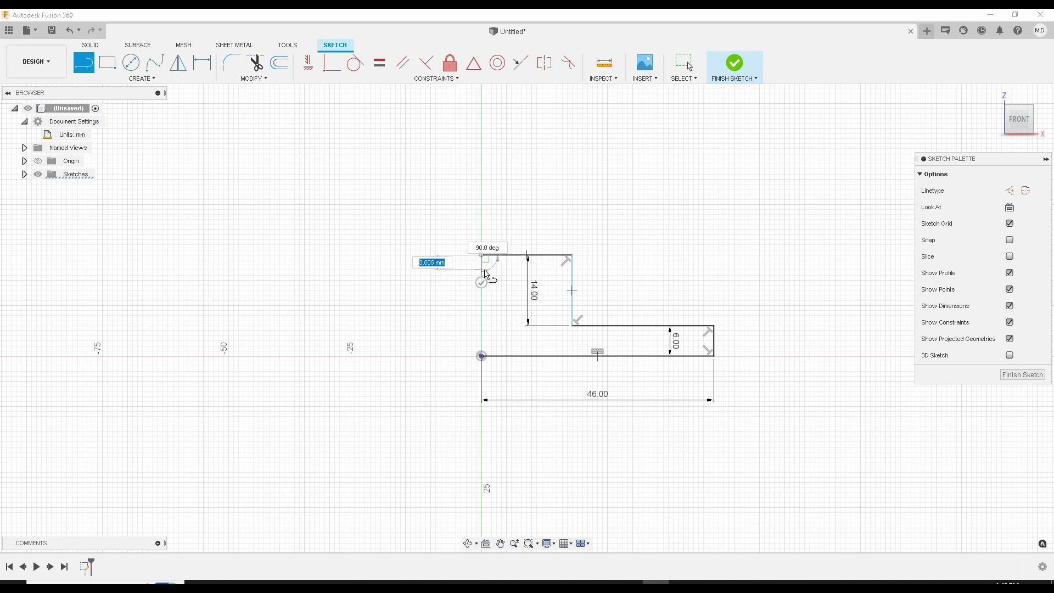
scroll(485, 273, "up", 3)
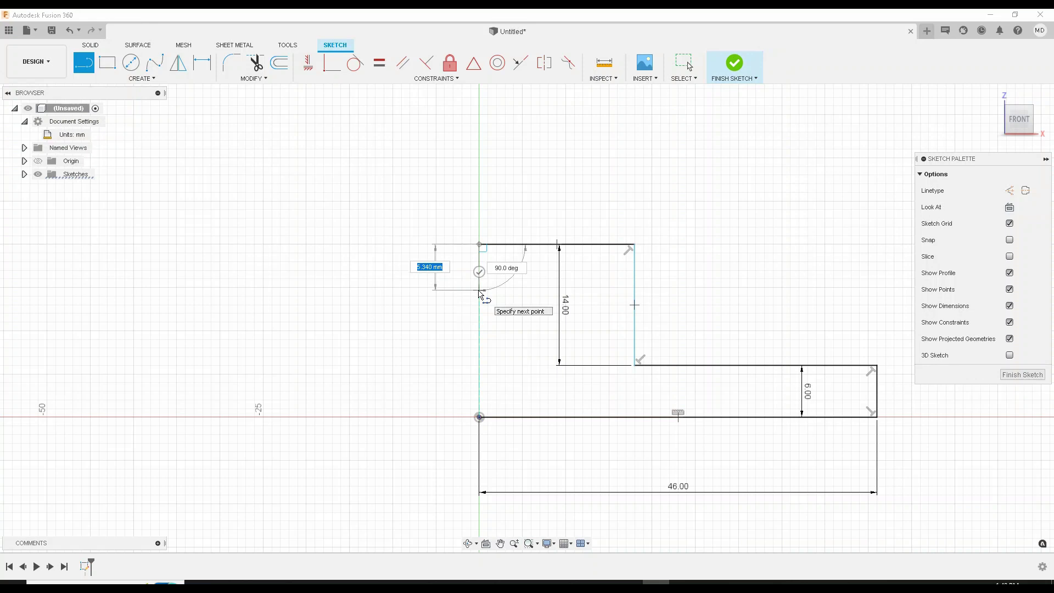
type("6")
key("Return")
key("Escape")
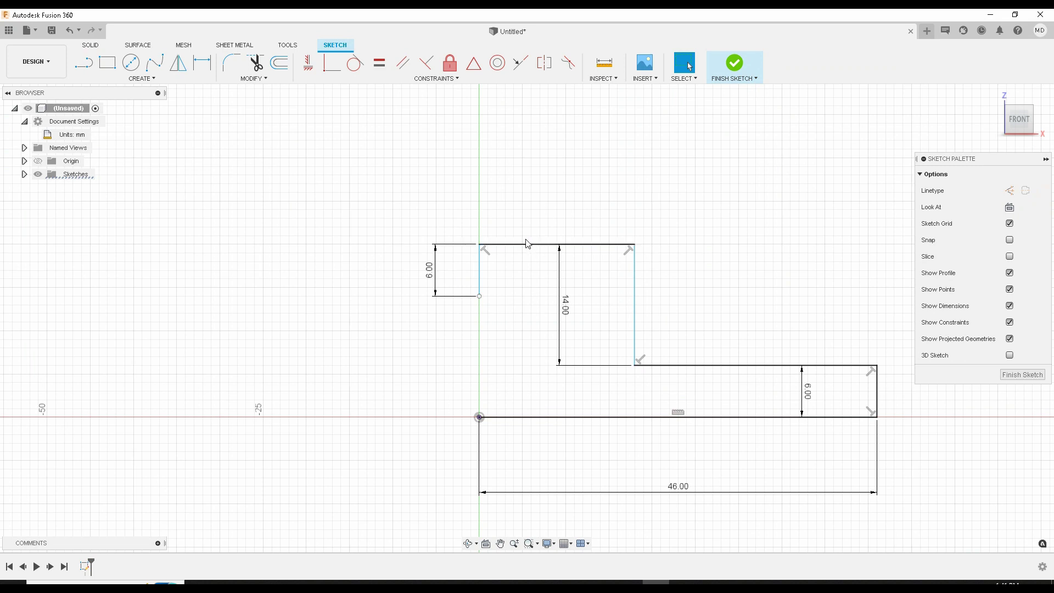
Close the upper arm with a horizontal line to the 14 mm line, and draw a 6 mm line inward from that line's lower end
left_click(86, 70)
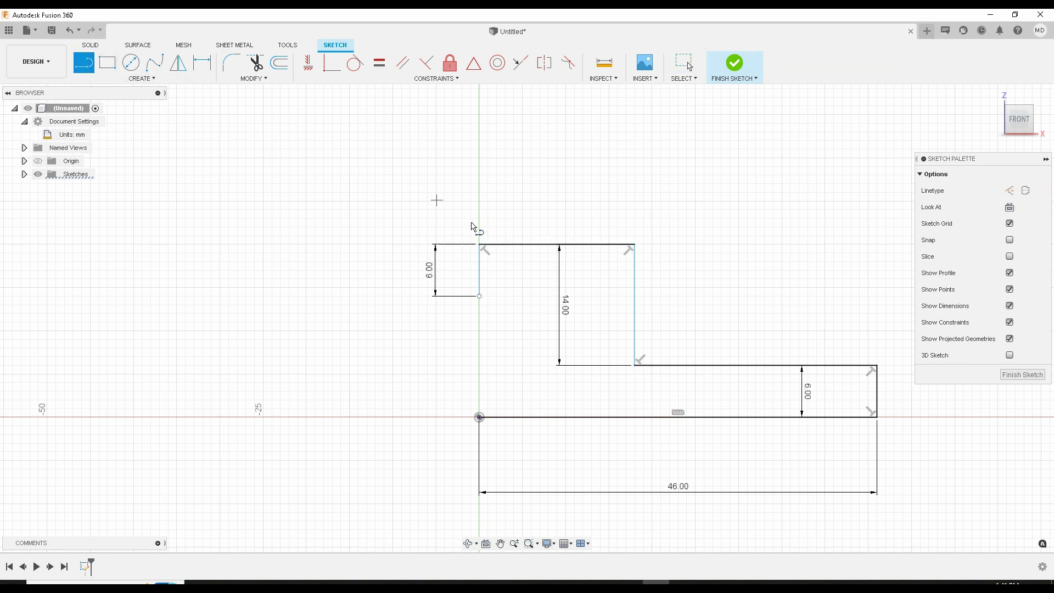
left_click(480, 296)
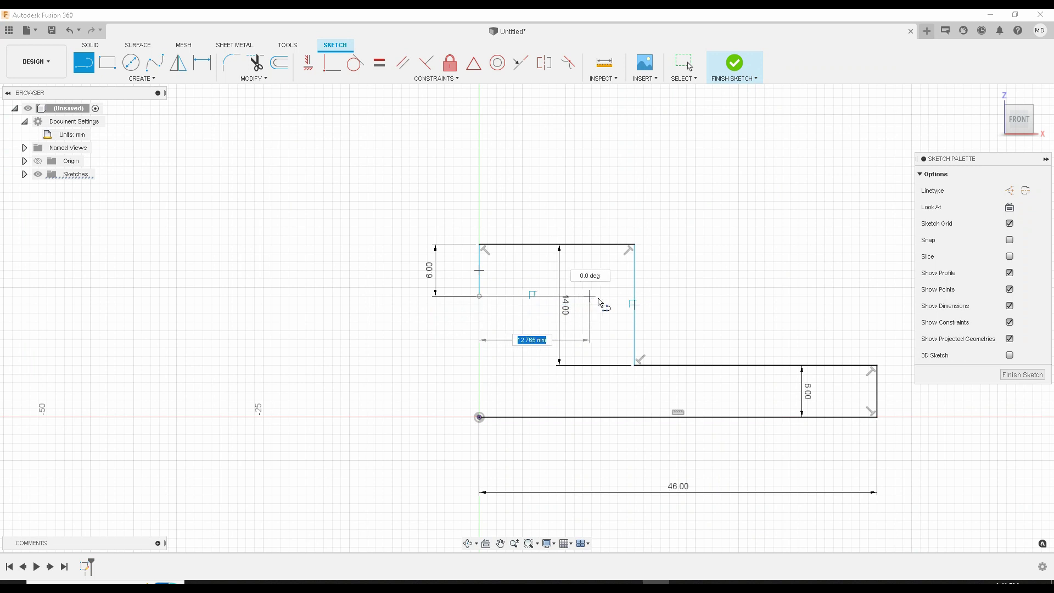
left_click(634, 296)
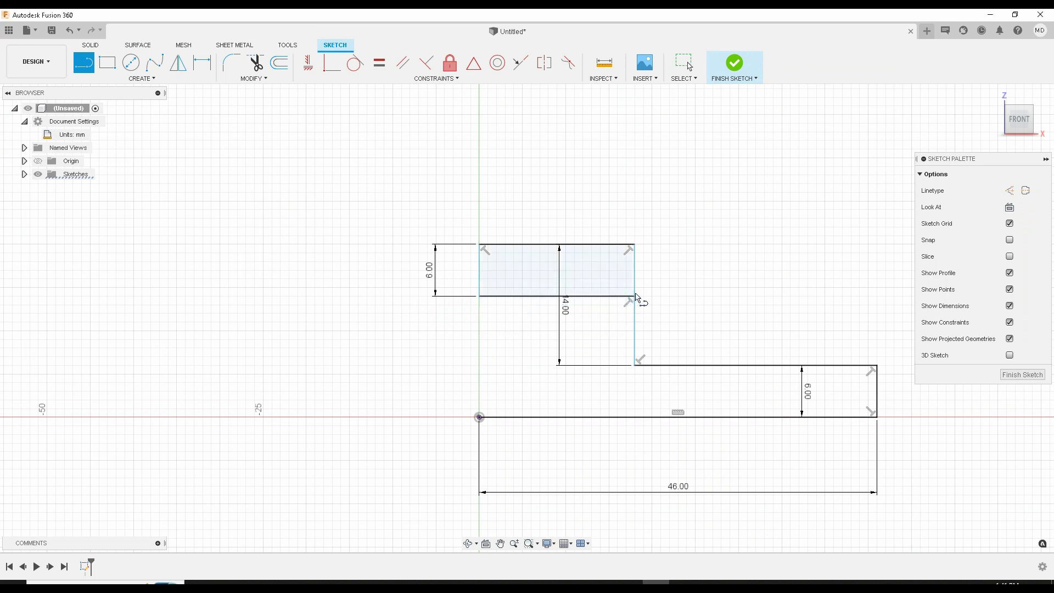
left_click(633, 364)
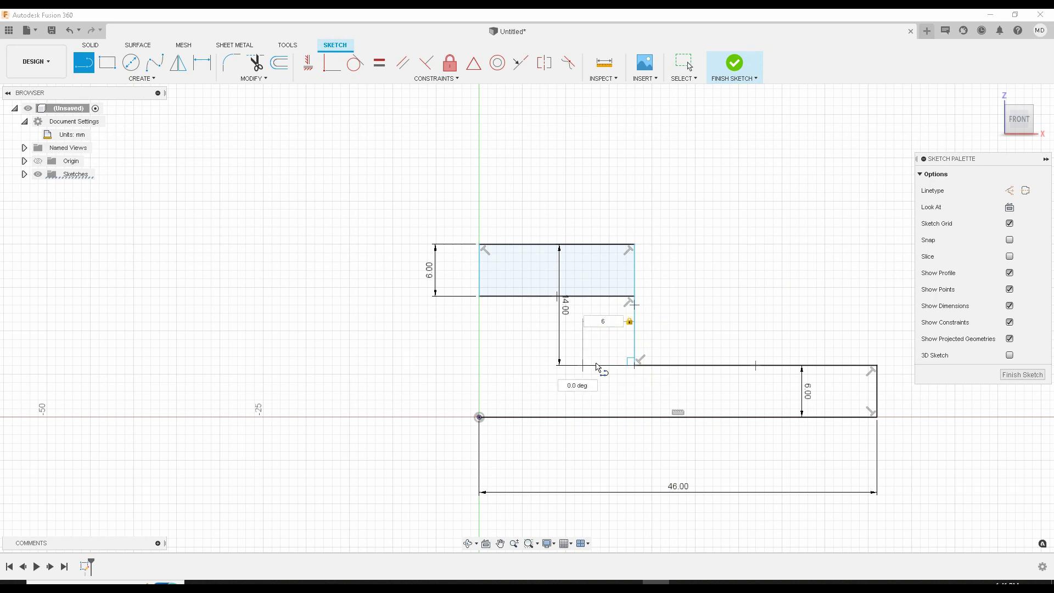
left_click(584, 366)
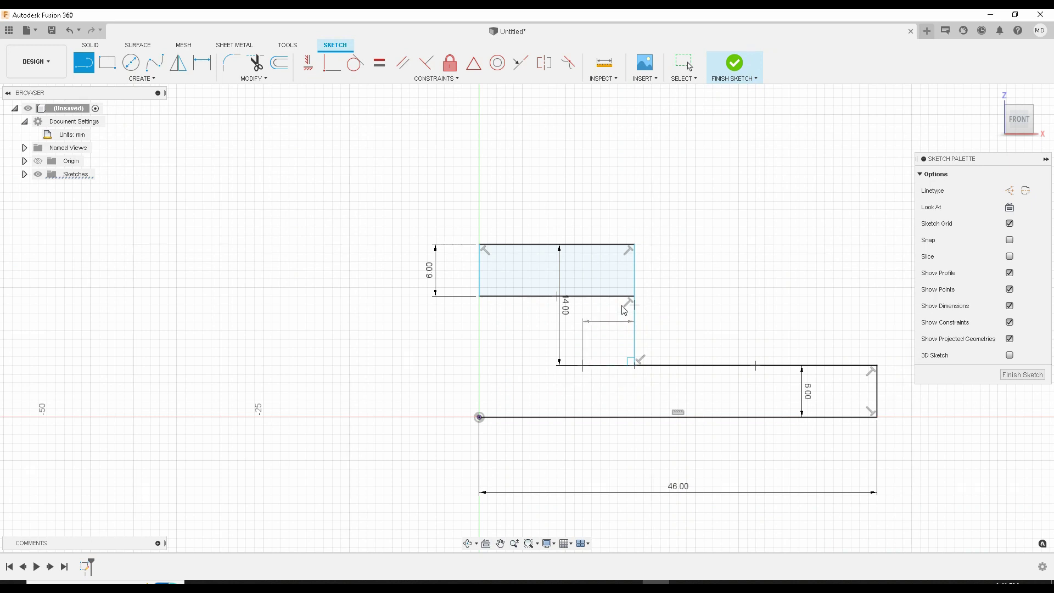
key("Escape")
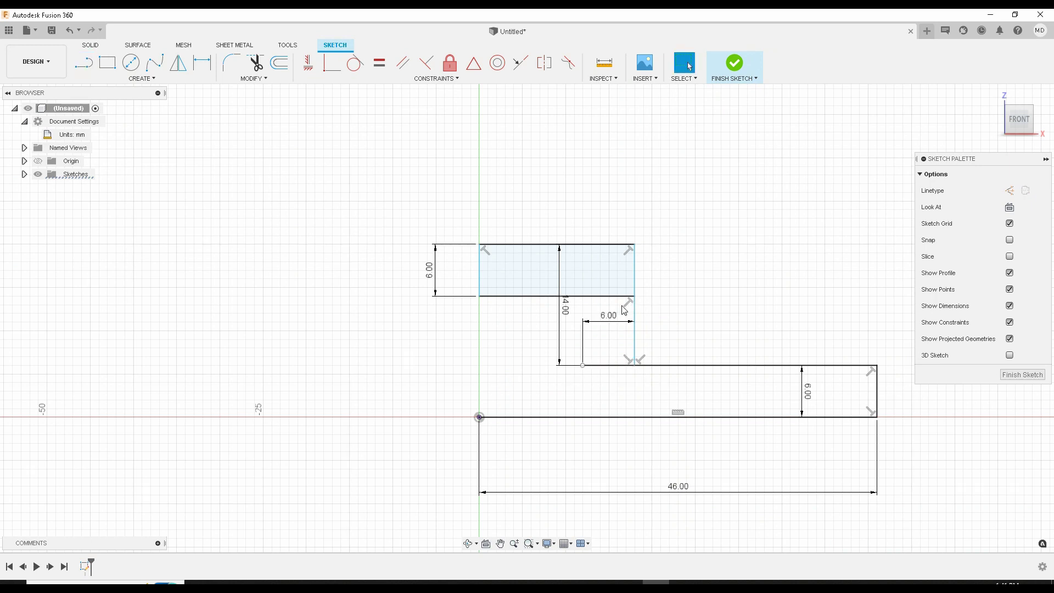
Draw a vertical line from the inner end of the 6 mm segment up to the arm's underside and trim the dividing segment between them
left_click(83, 63)
left_click(584, 366)
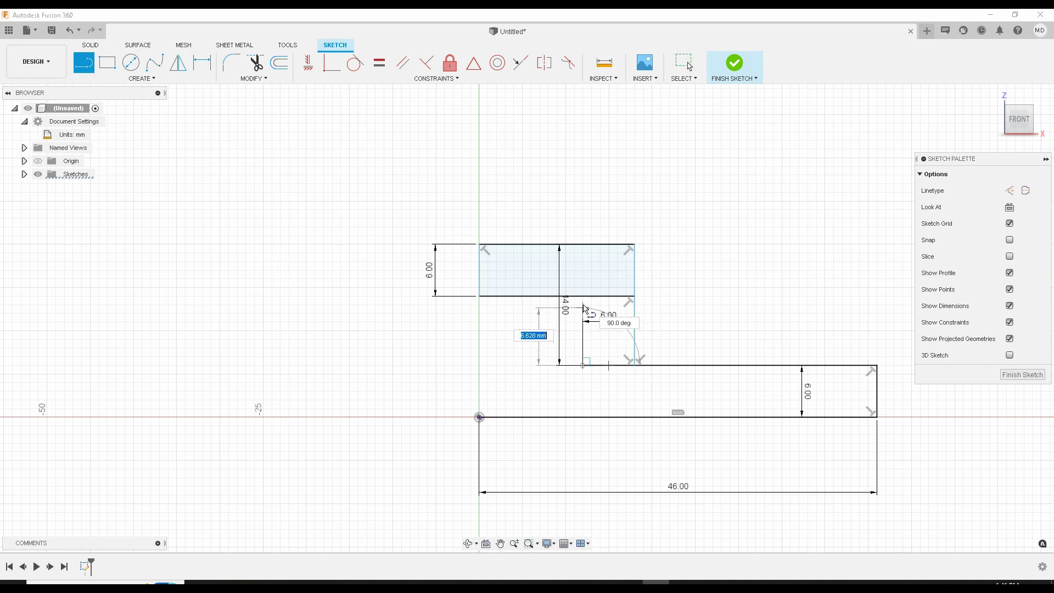
left_click(584, 297)
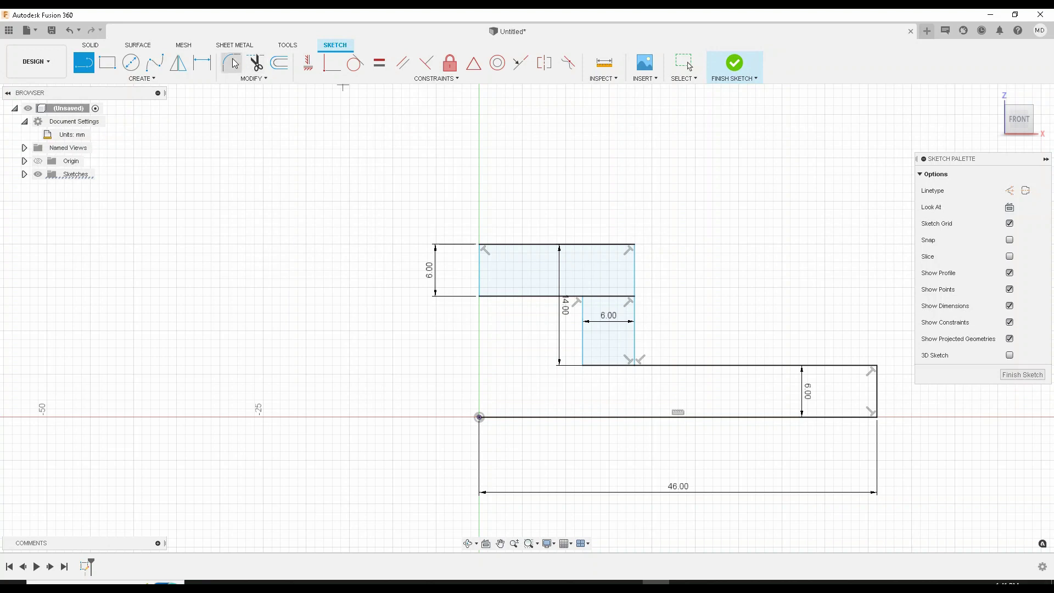
left_click(255, 63)
left_click(619, 299)
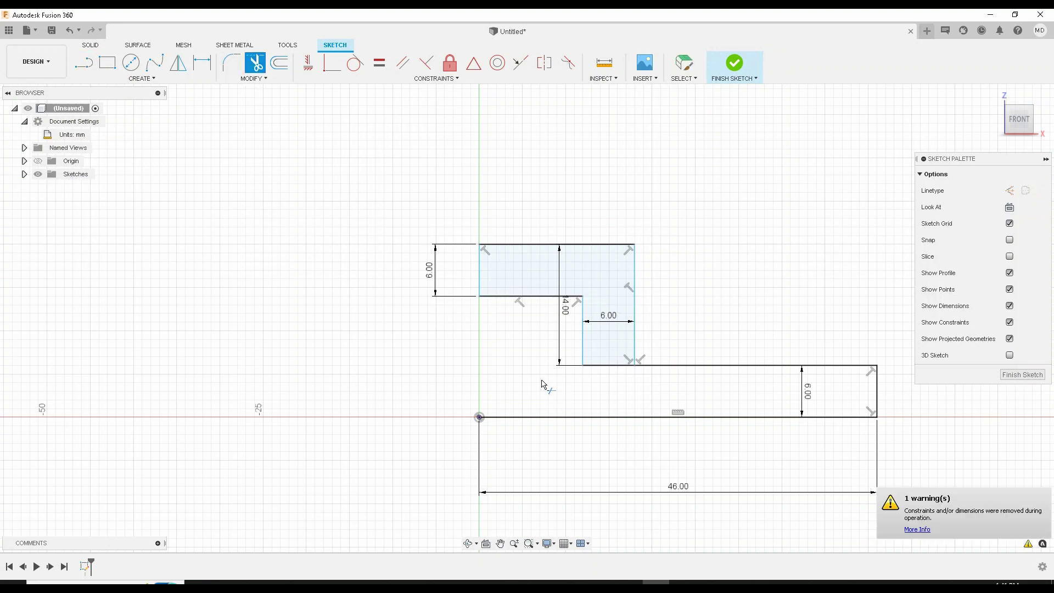
Draw a vertical line from the lower inner corner of the leg down to the base line to close the flange
key("l")
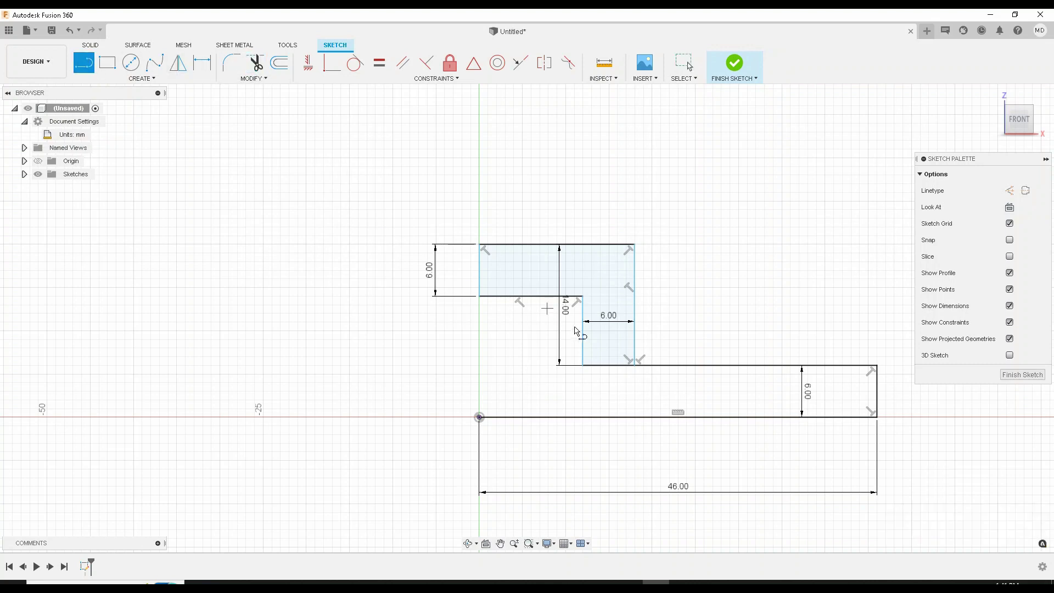
left_click(584, 366)
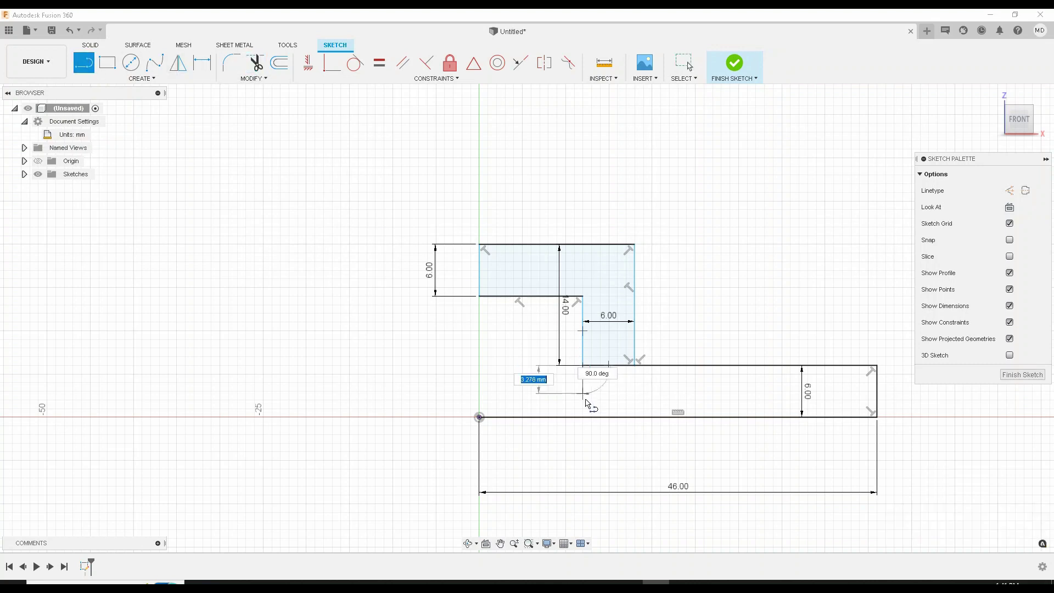
left_click(583, 417)
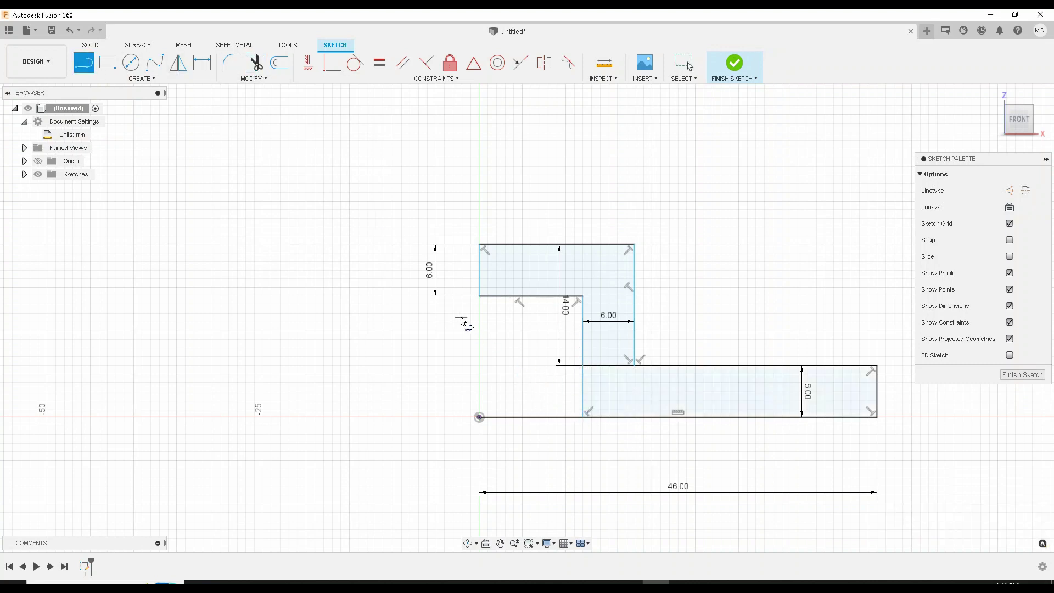
left_click(479, 296)
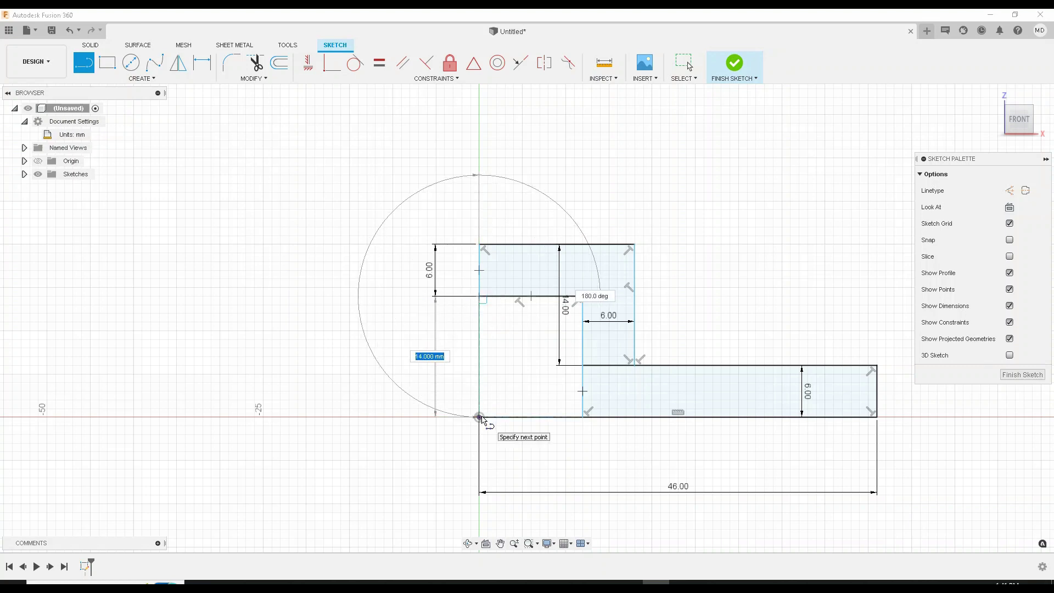
right_click(488, 370)
left_click(467, 373)
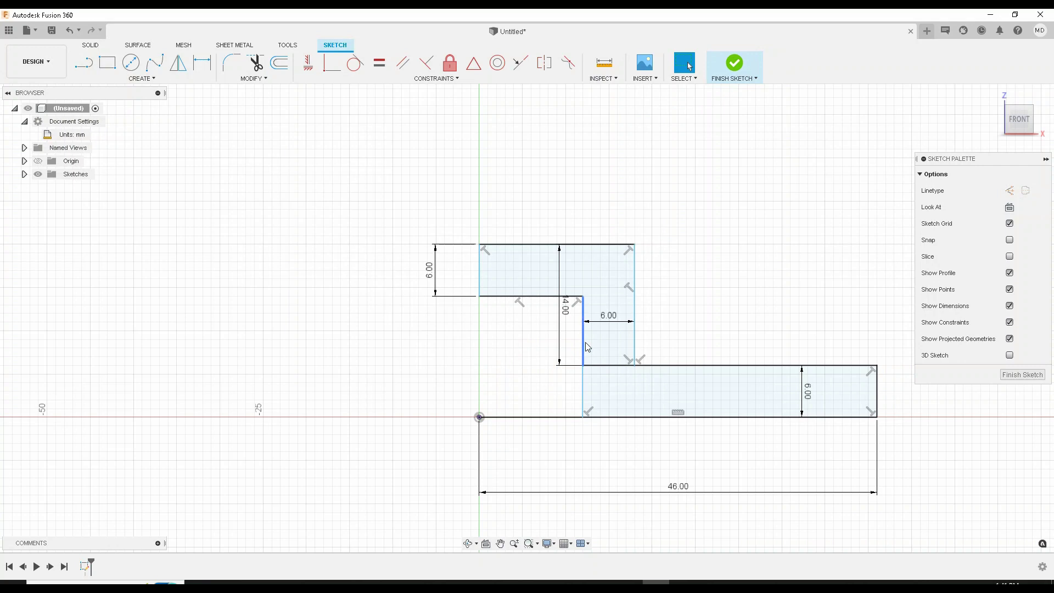
Trim the horizontal segment separating the vertical leg from the flange and switch the linetype to construction
key("t")
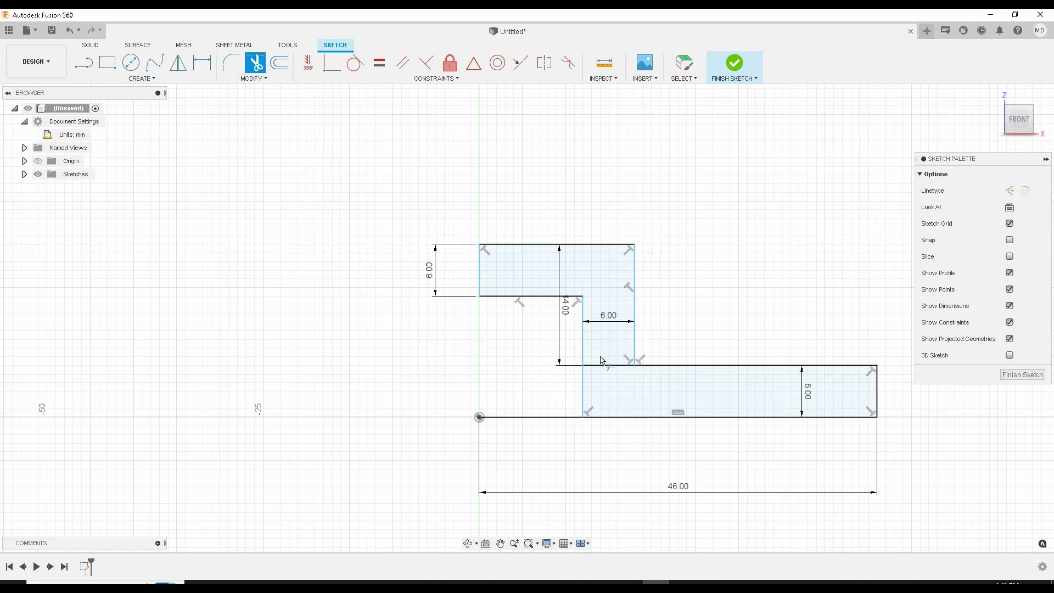
left_click(607, 365)
left_click(1009, 190)
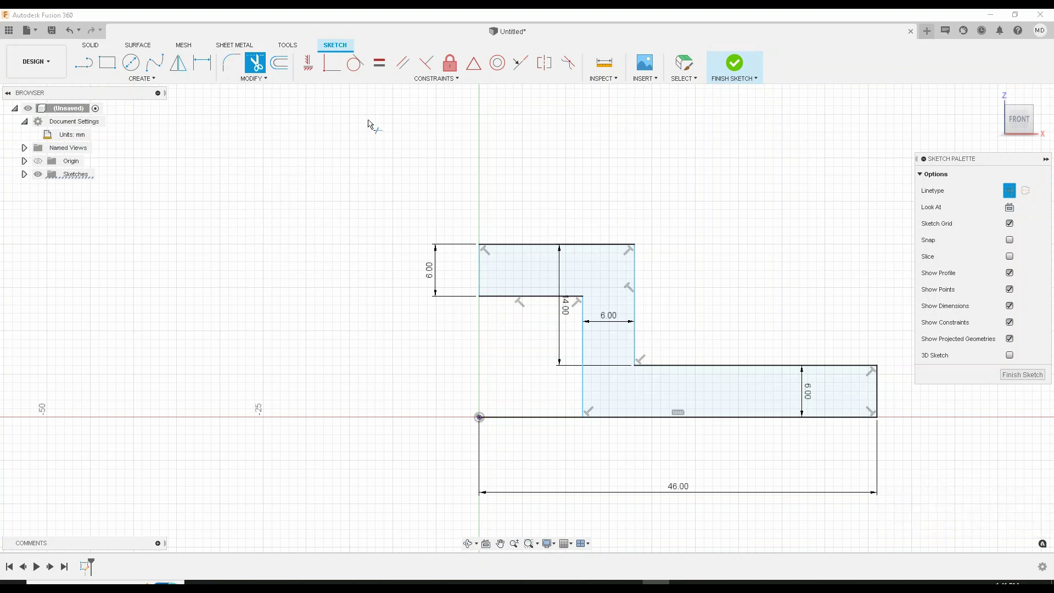
Switch the linetype back to normal and trim the base line segment between the origin and the vertical leg
left_click(90, 70)
left_click(1011, 191)
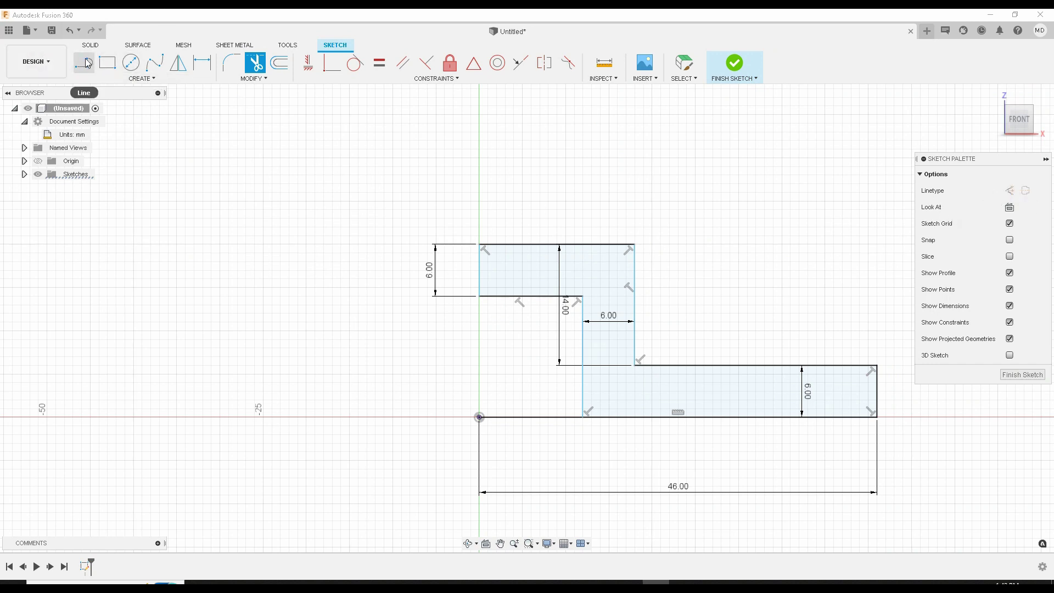
left_click(511, 420)
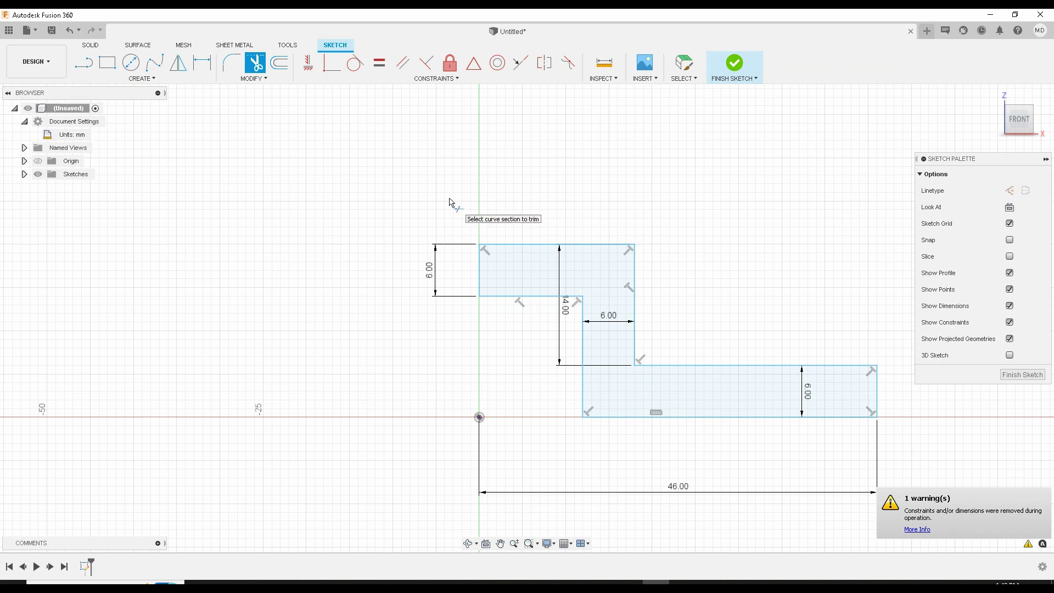
key("Escape")
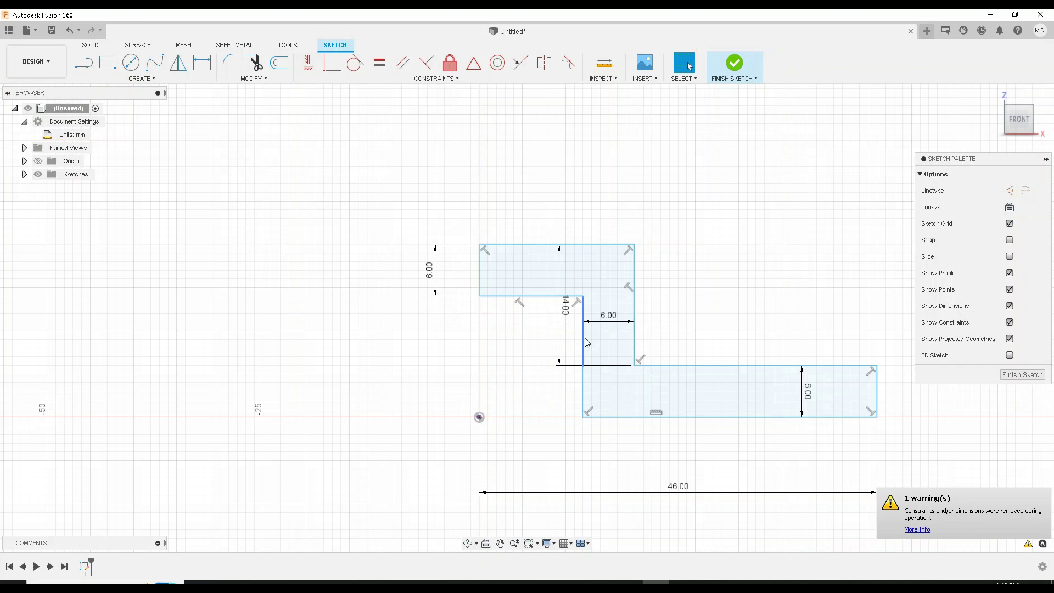
Trim both inner vertical segments of the leg and redraw them as one line from the arm's underside to the base line
left_click(255, 62)
left_click(582, 330)
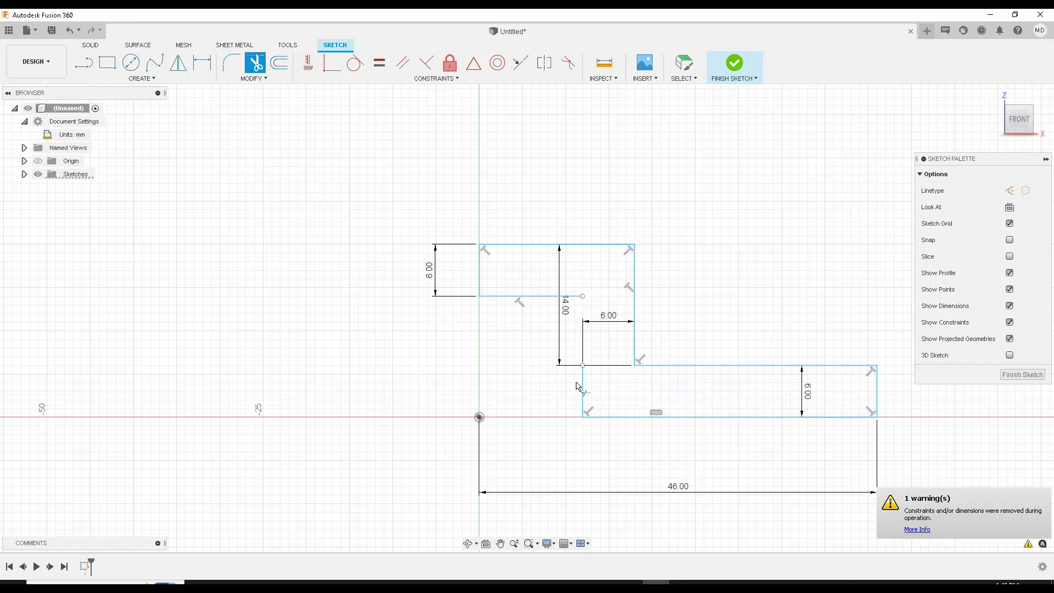
left_click(583, 387)
left_click(83, 62)
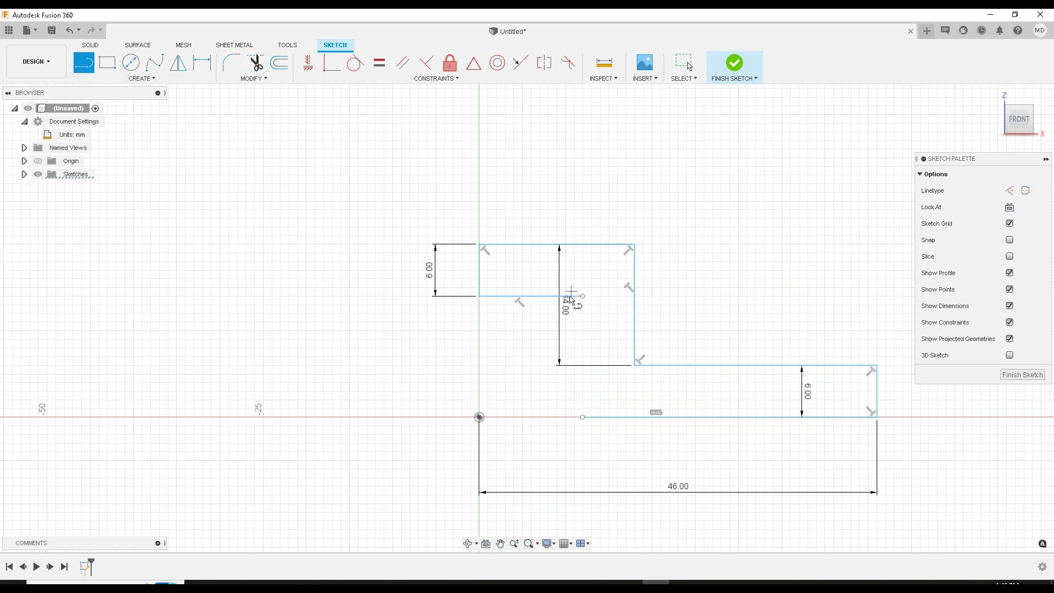
left_click(583, 417)
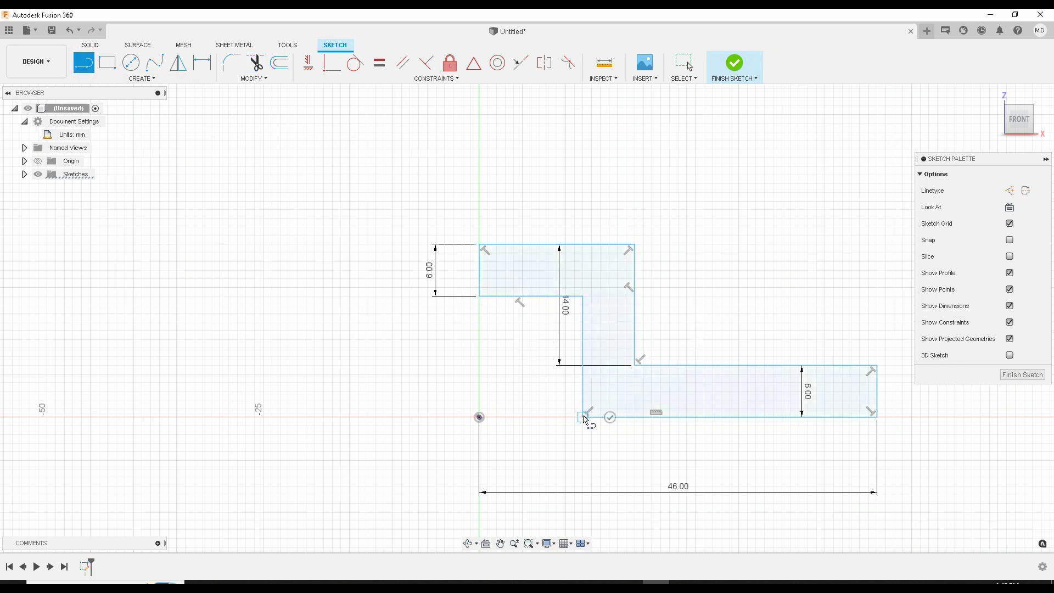
Dimension the leg's inner vertical line 9 mm from the upper arm's end line on the vertical axis
left_click(202, 63)
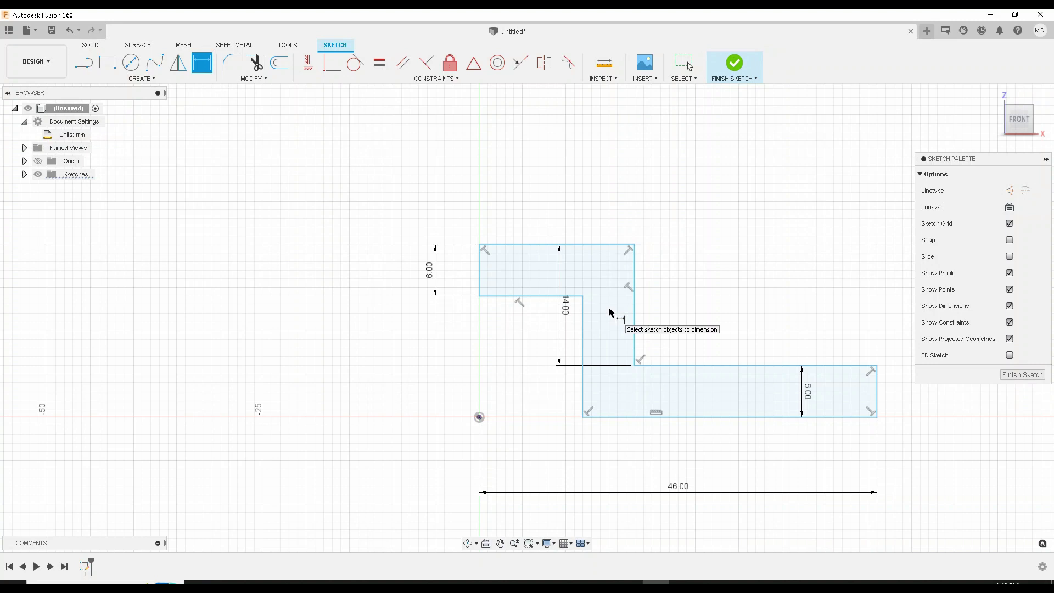
left_click(583, 336)
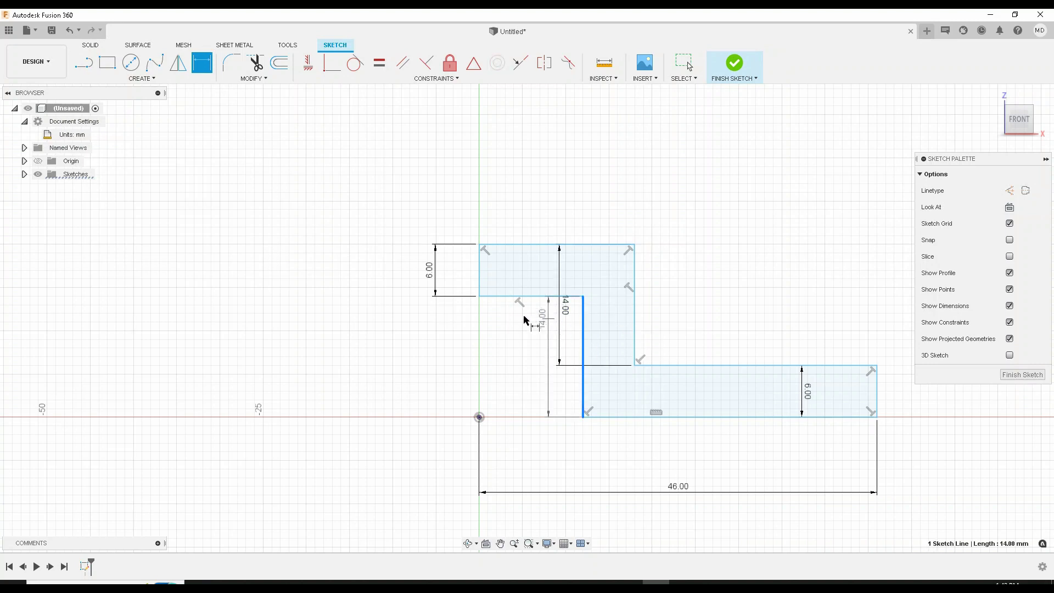
left_click(482, 291)
left_click(472, 465)
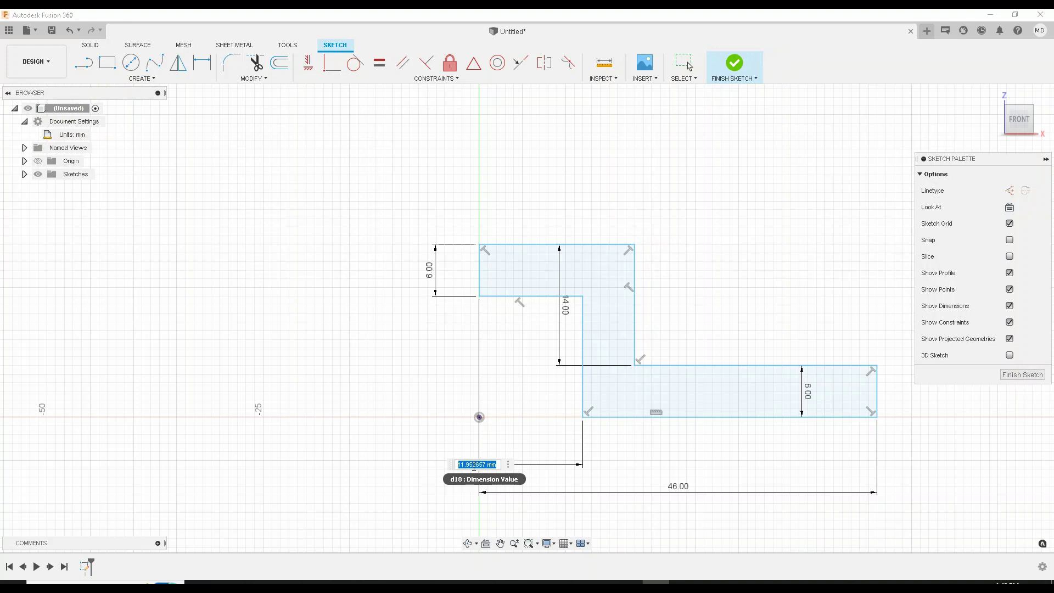
type("9")
key("Return")
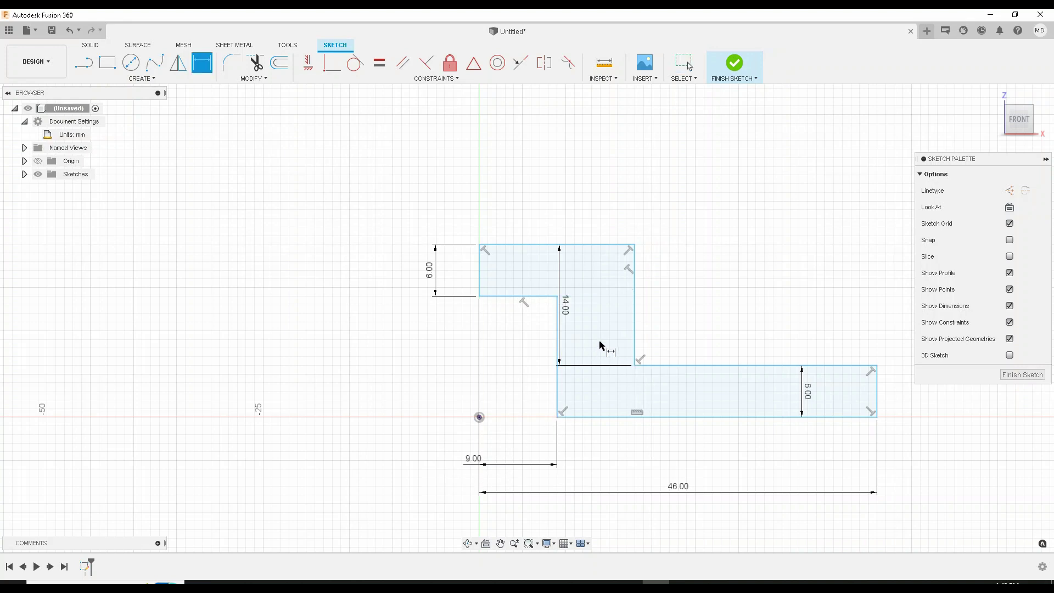
Dimension the leg's outer vertical line 15 mm from the upper arm's end line, placing the dimension above the profile
left_click(636, 336)
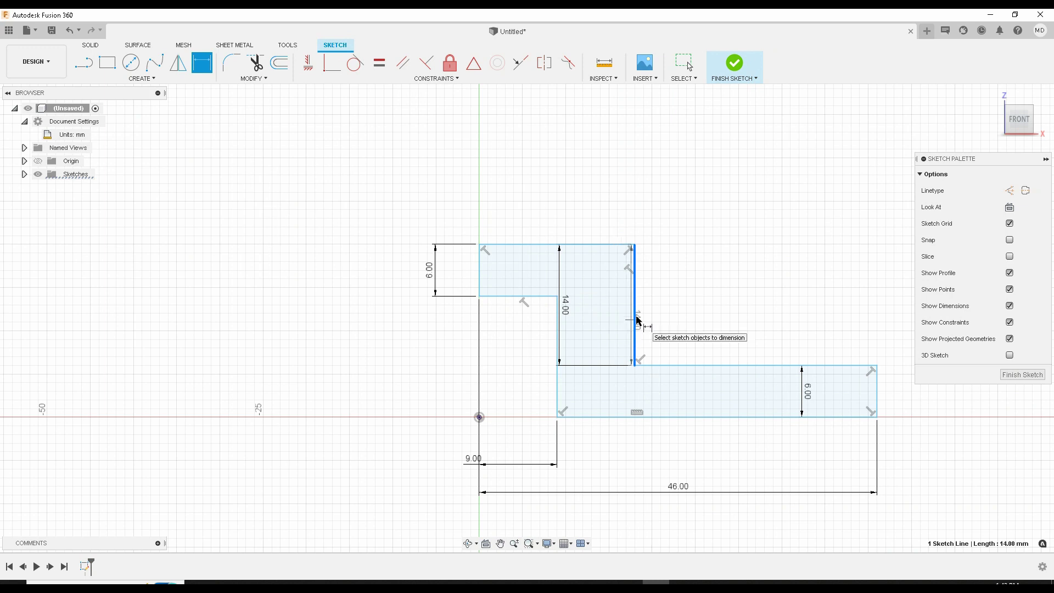
left_click(482, 281)
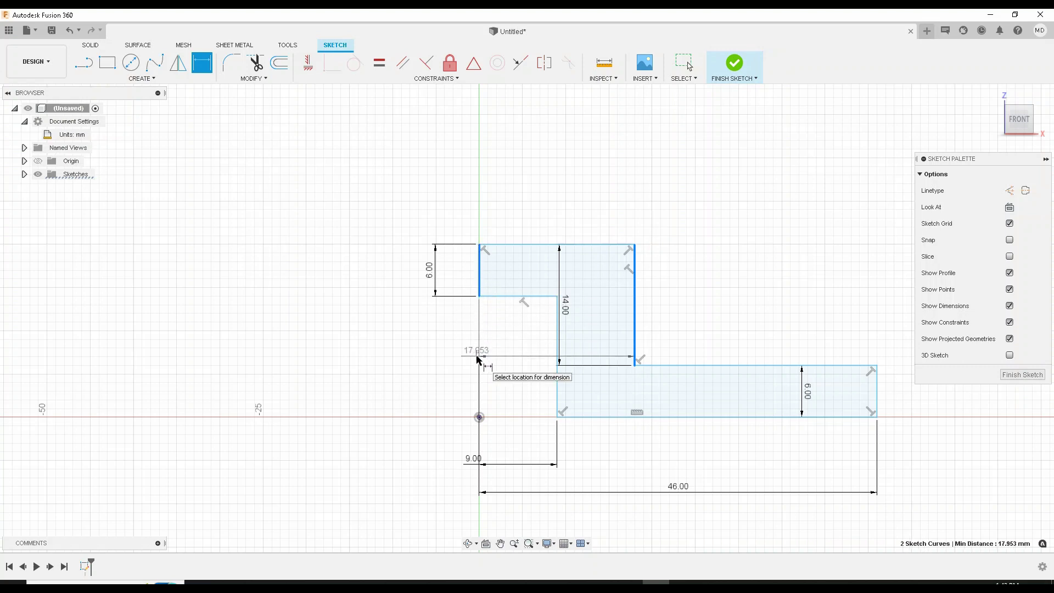
left_click(491, 203)
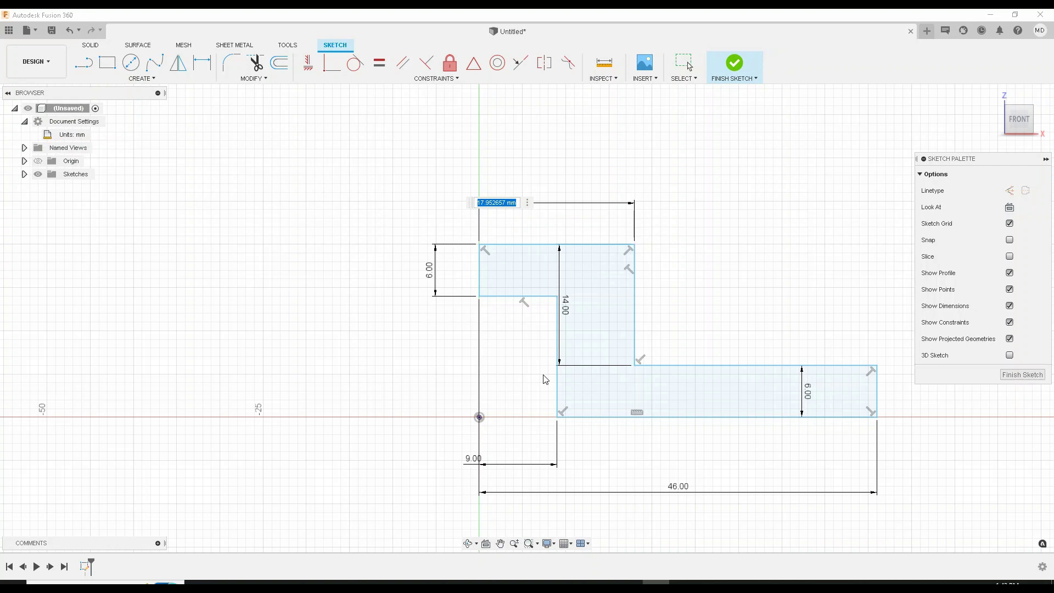
type("15")
key("Return")
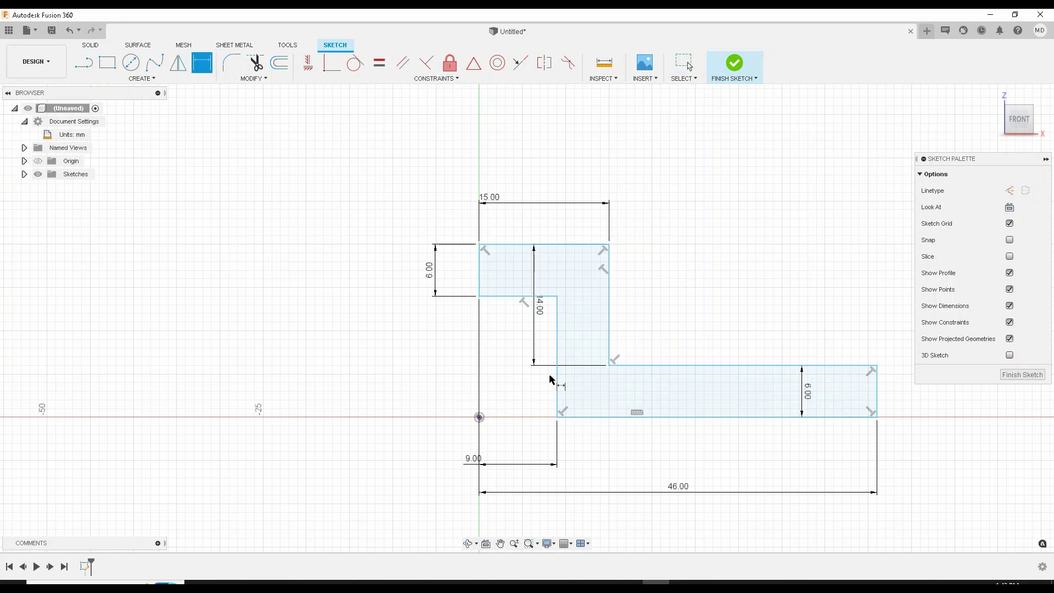
left_click(558, 329)
left_click(609, 333)
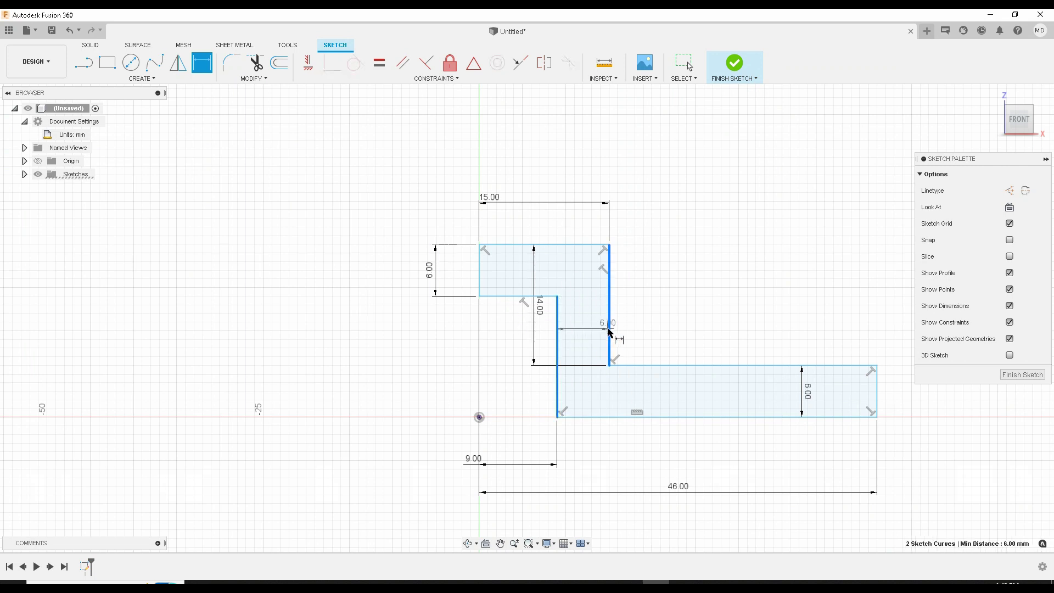
right_click(574, 438)
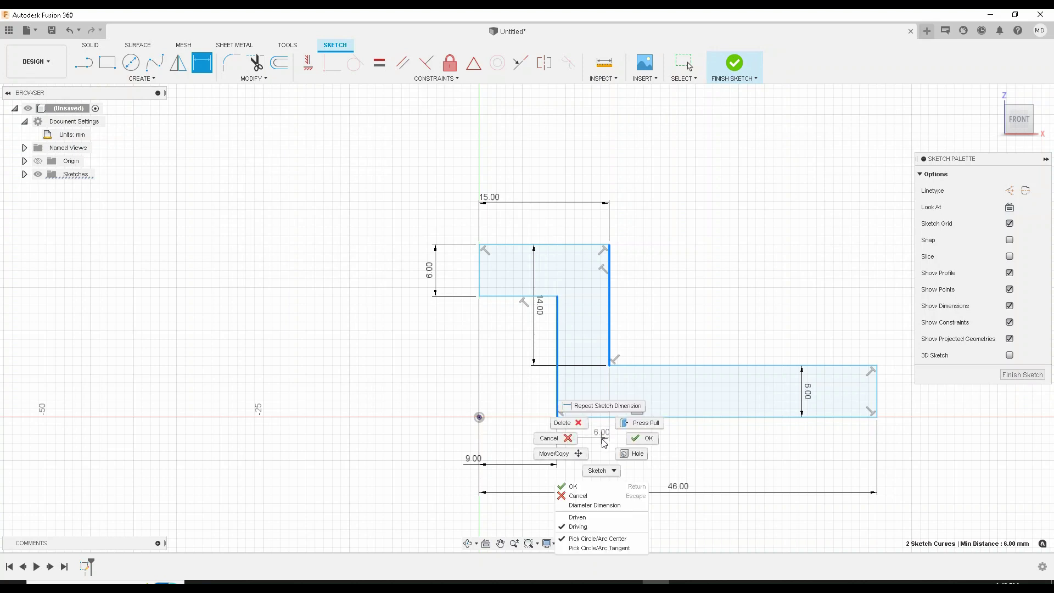
left_click(569, 442)
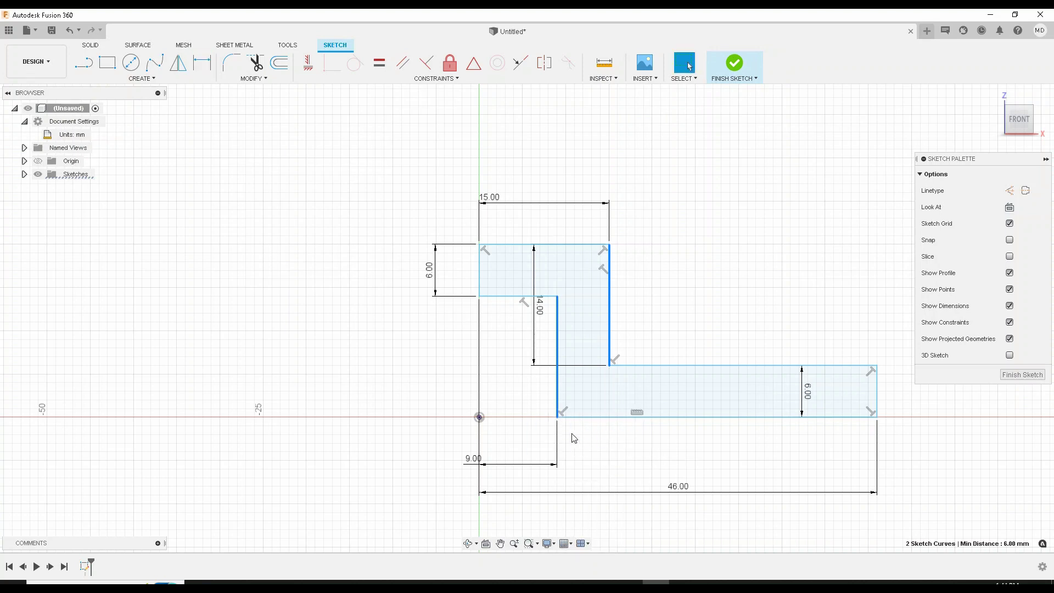
left_click(655, 280)
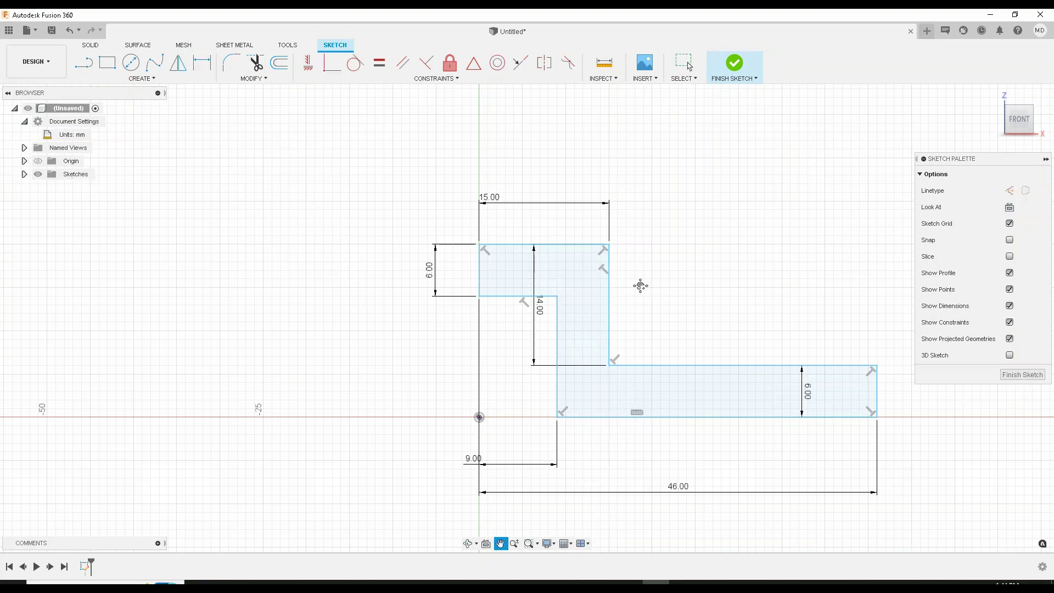
Fillet the upper outer corner between the arm's top edge and the leg's outer line with a 2 mm radius
scroll(574, 255, "up", 3)
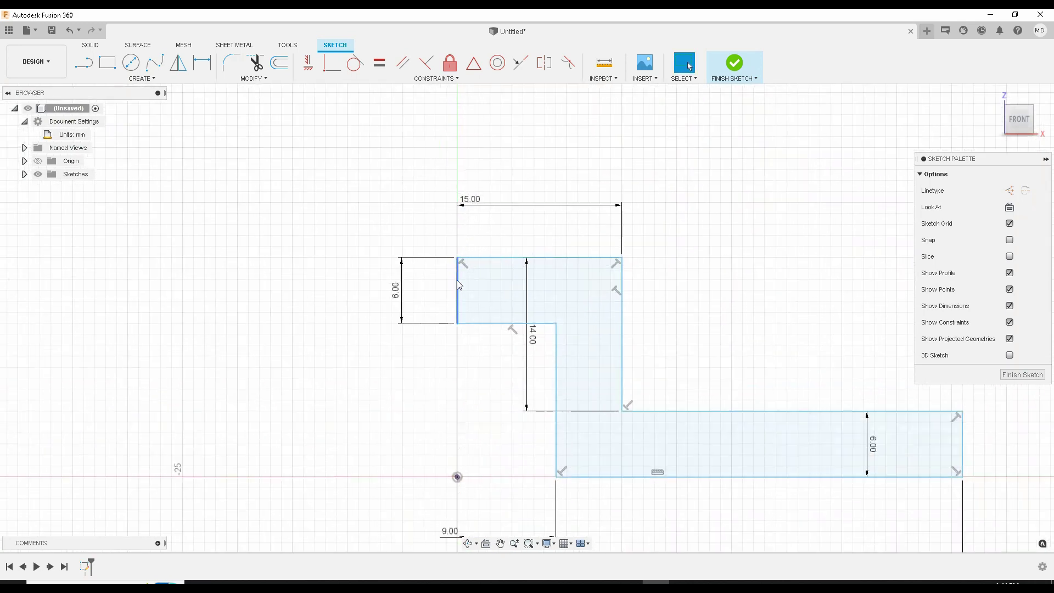
left_click(571, 294)
left_click(233, 64)
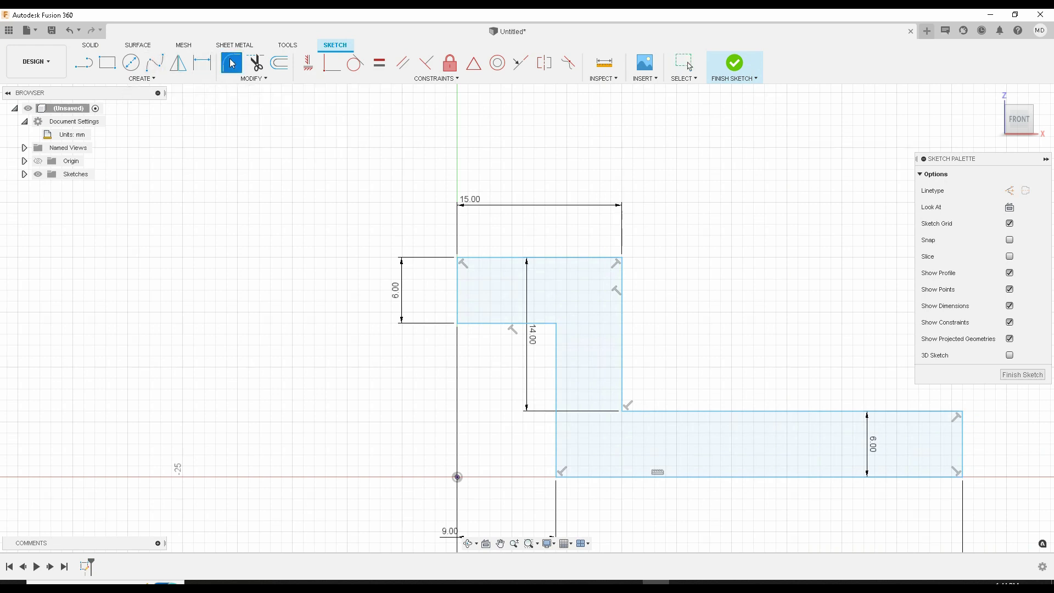
left_click(615, 262)
left_click(623, 284)
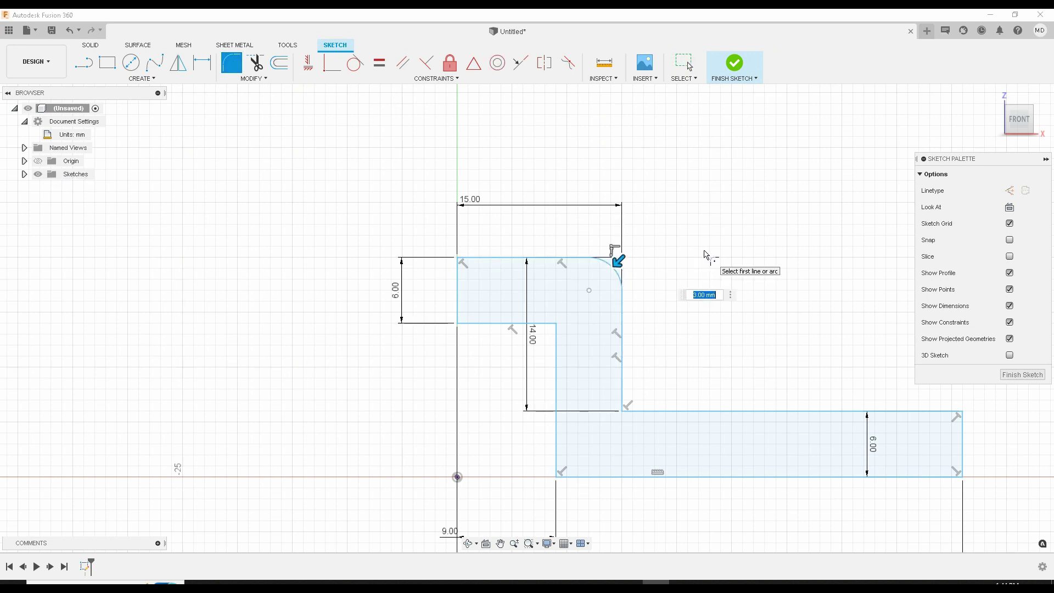
type("2")
key("Return")
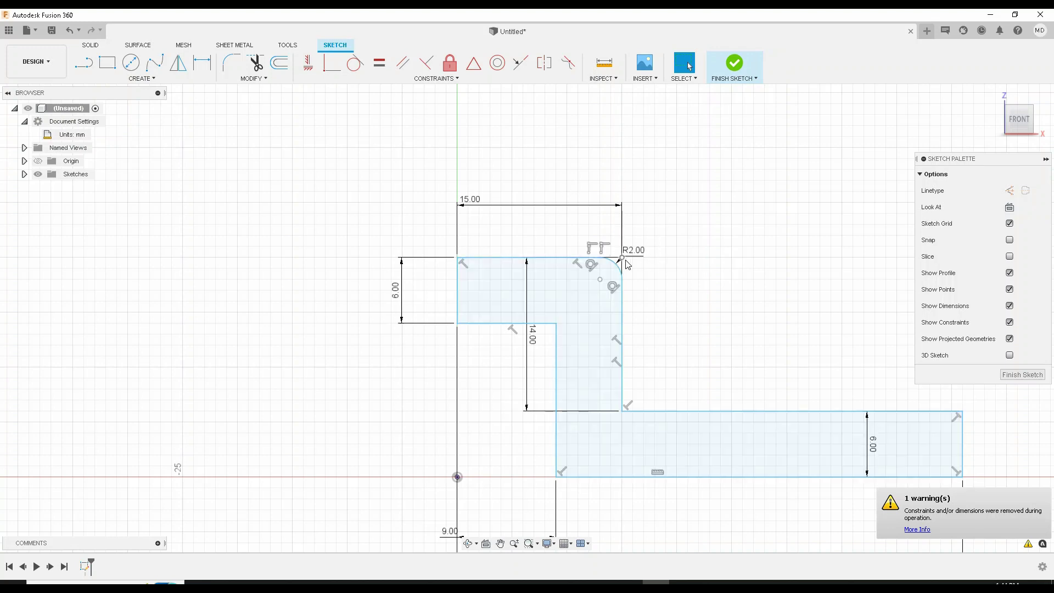
Fillet the corner between the leg's outer line and the flange's upper edge with a 2 mm radius
scroll(631, 269, "down", 2)
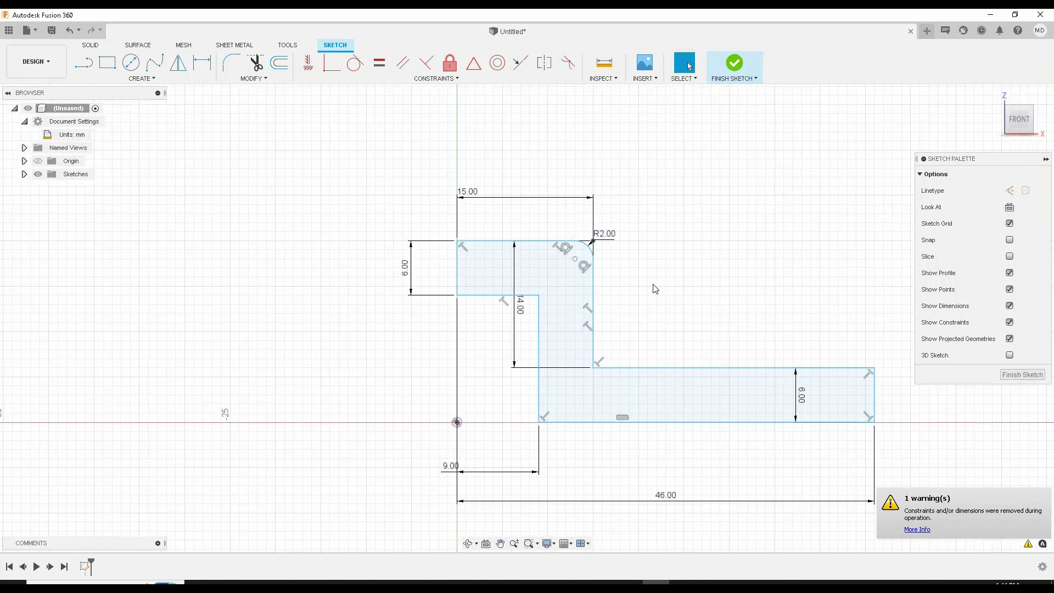
scroll(606, 297, "up", 1)
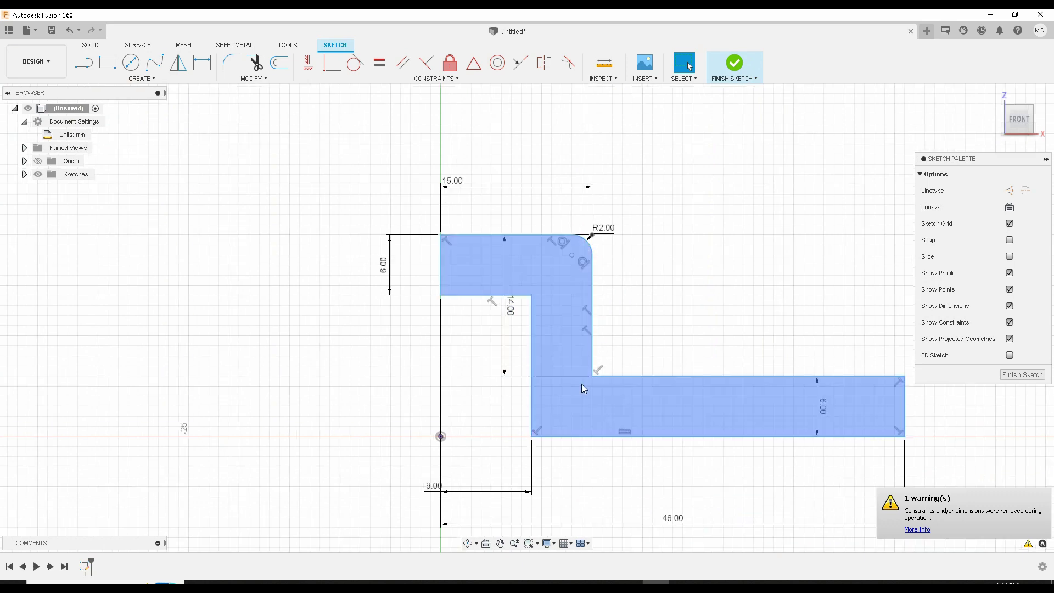
scroll(581, 384, "up", 1)
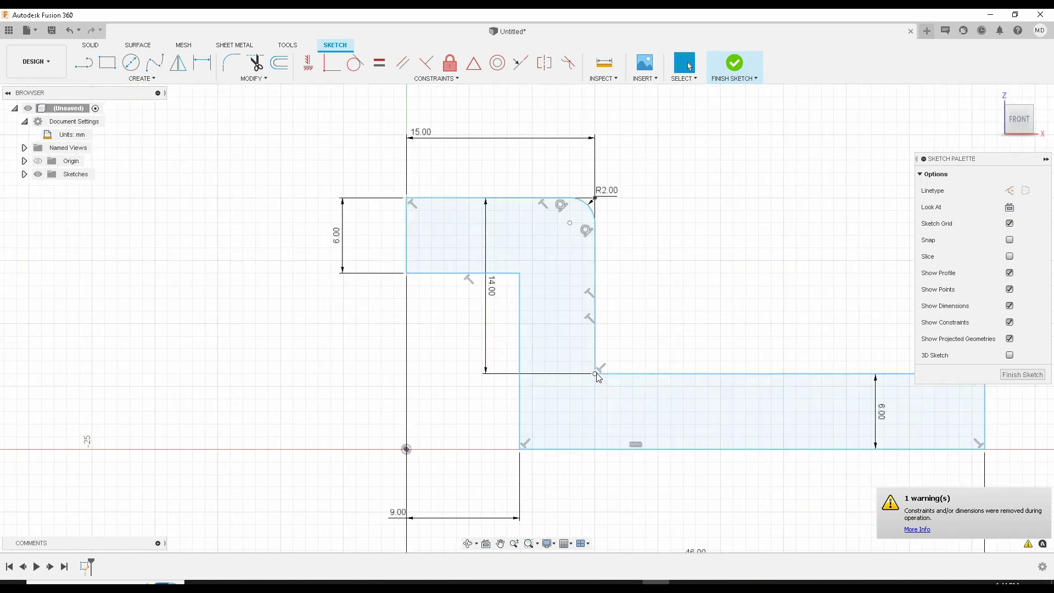
left_click(232, 63)
left_click(595, 365)
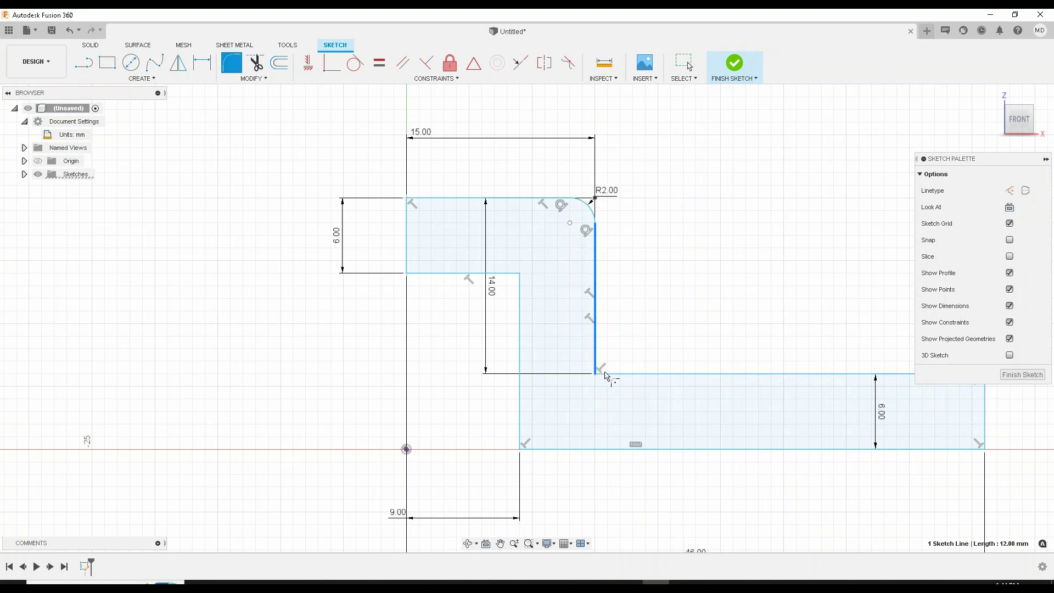
left_click(611, 376)
type("2")
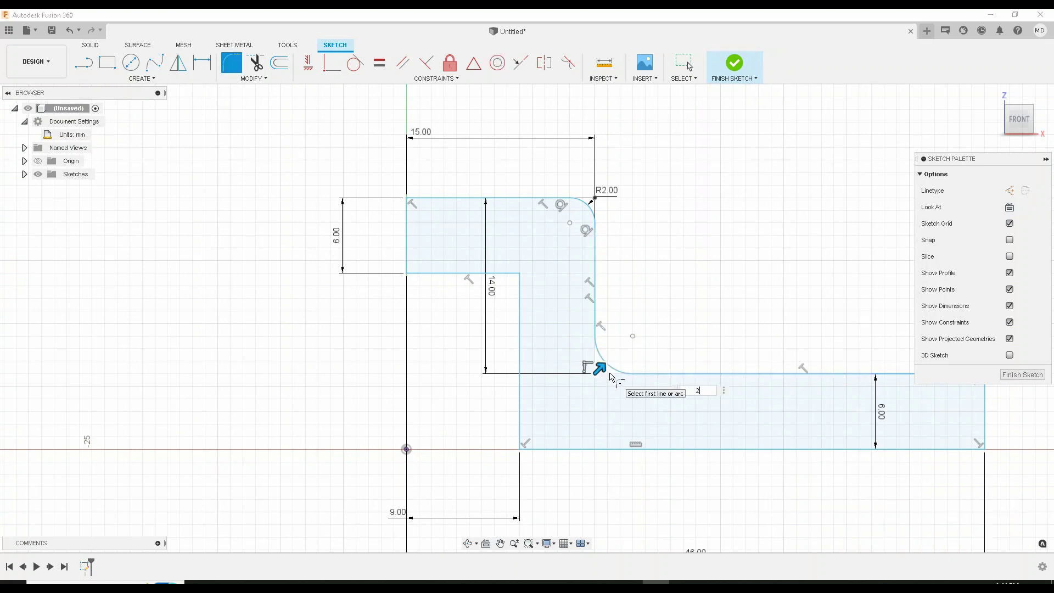
key("Return")
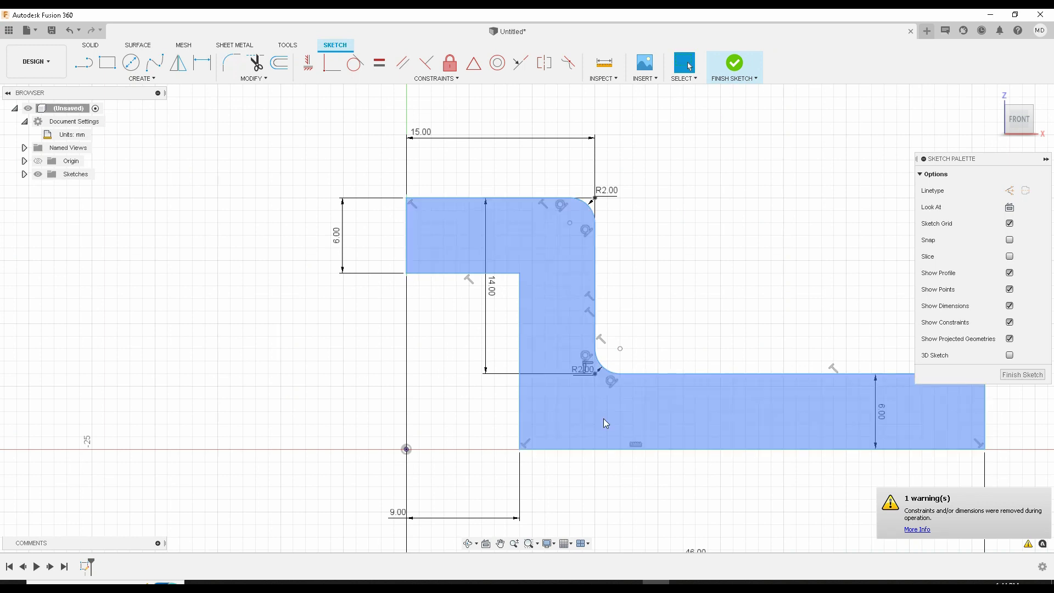
scroll(571, 377, "up", 5)
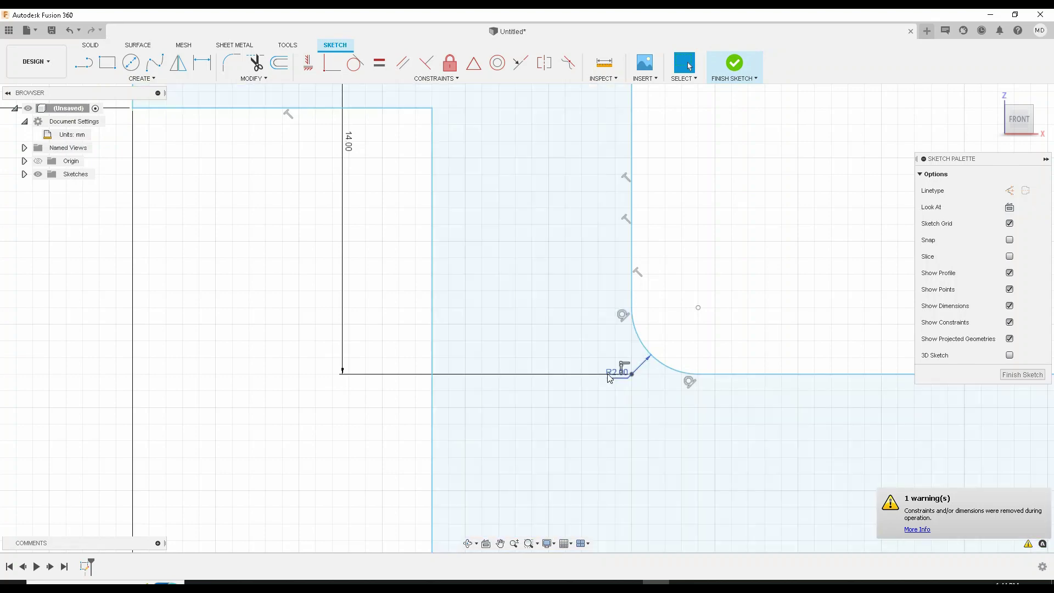
scroll(616, 379, "up", 5)
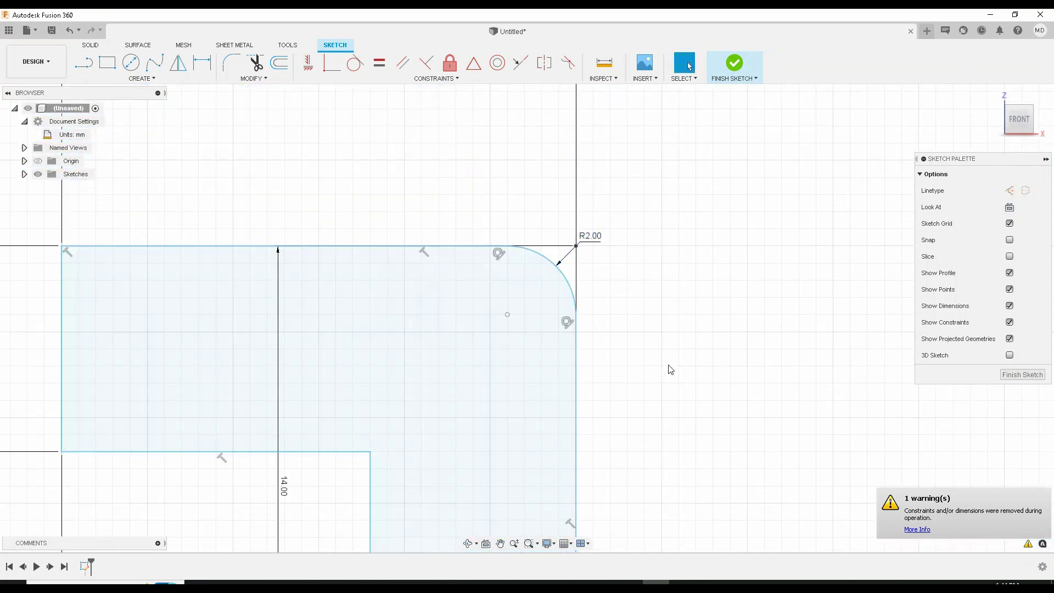
scroll(670, 368, "up", 2)
middle_click_drag(674, 350, 635, 116)
scroll(654, 169, "down", 5)
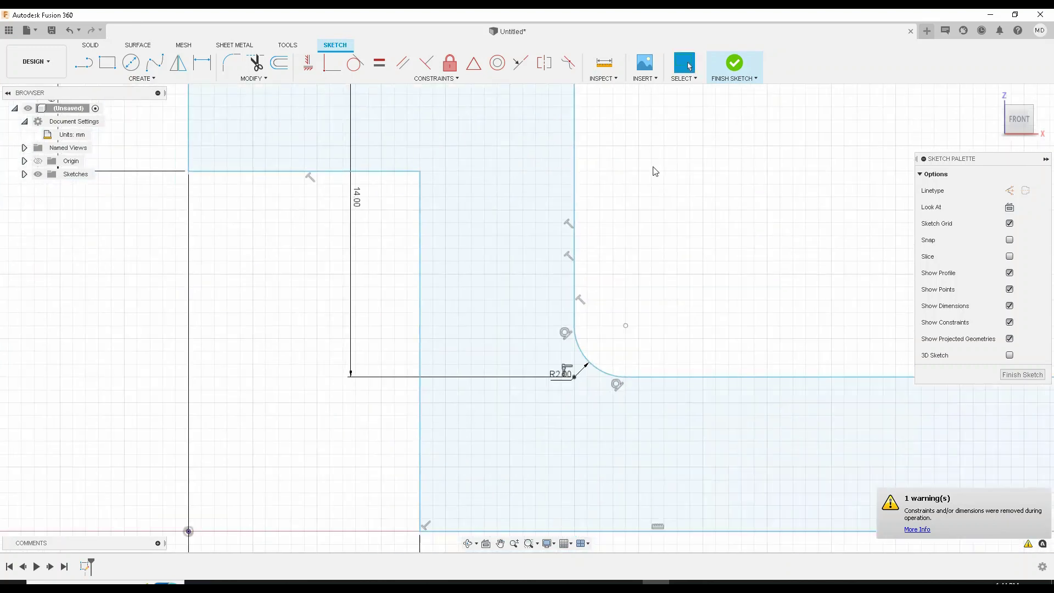
middle_click_drag(660, 199, 597, 298)
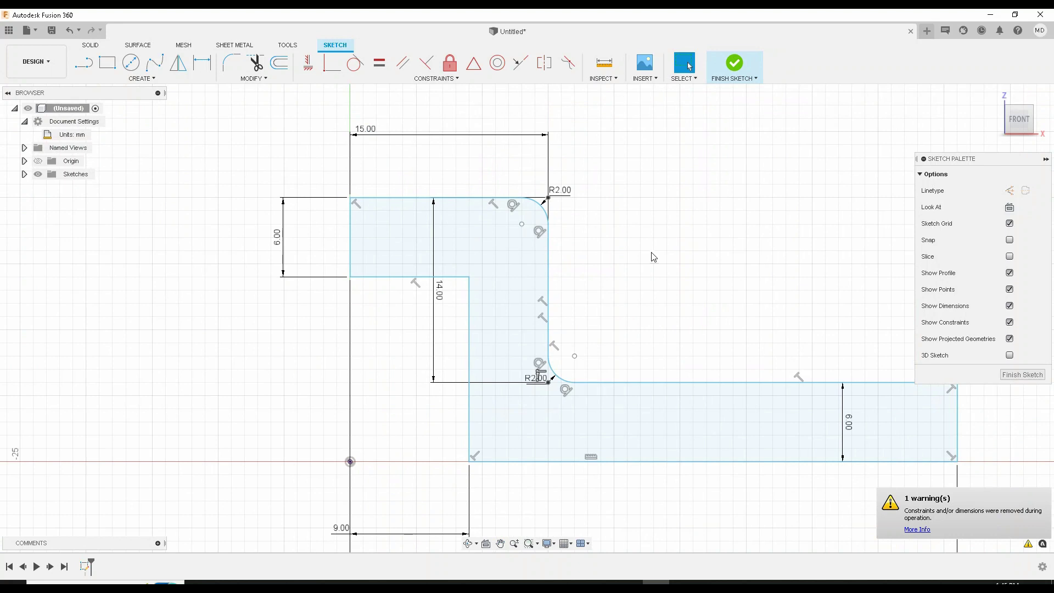
Mirror the complete closed half-profile, including both fillets, about the vertical origin axis
left_click(132, 79)
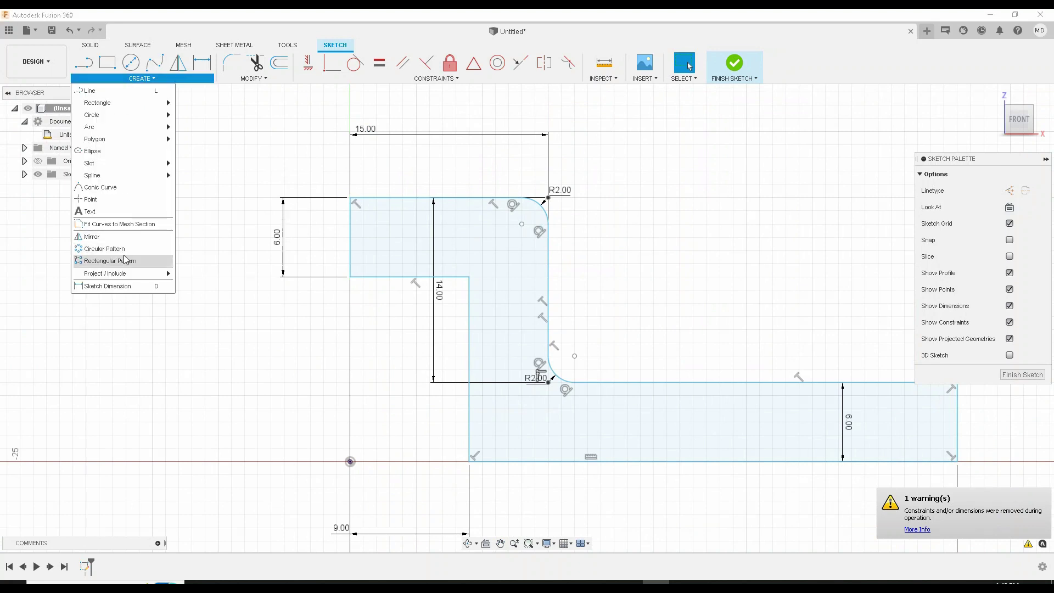
left_click(113, 238)
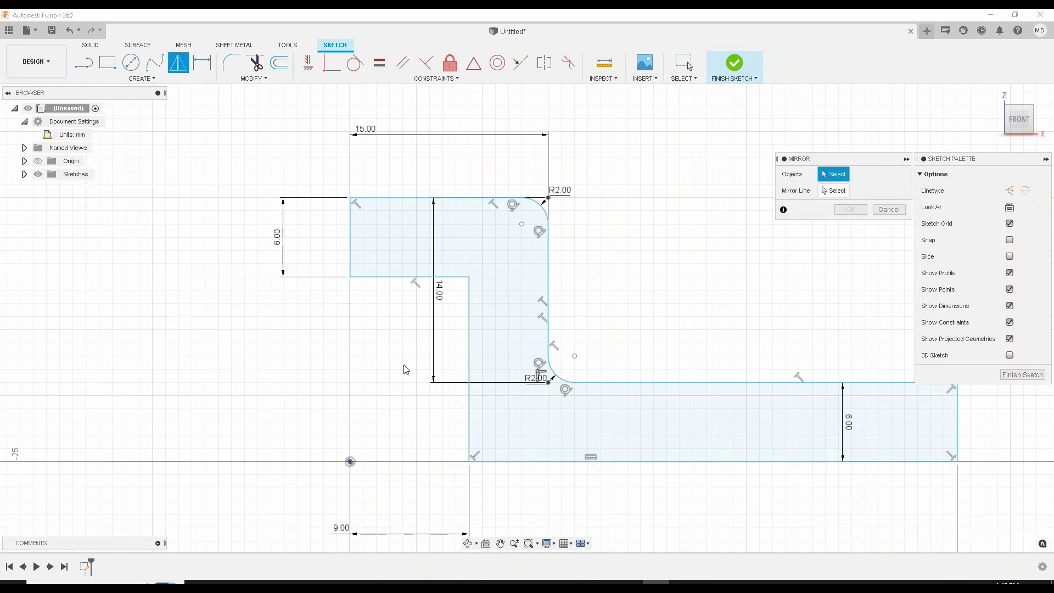
left_click(393, 198)
left_click(542, 205)
left_click(548, 250)
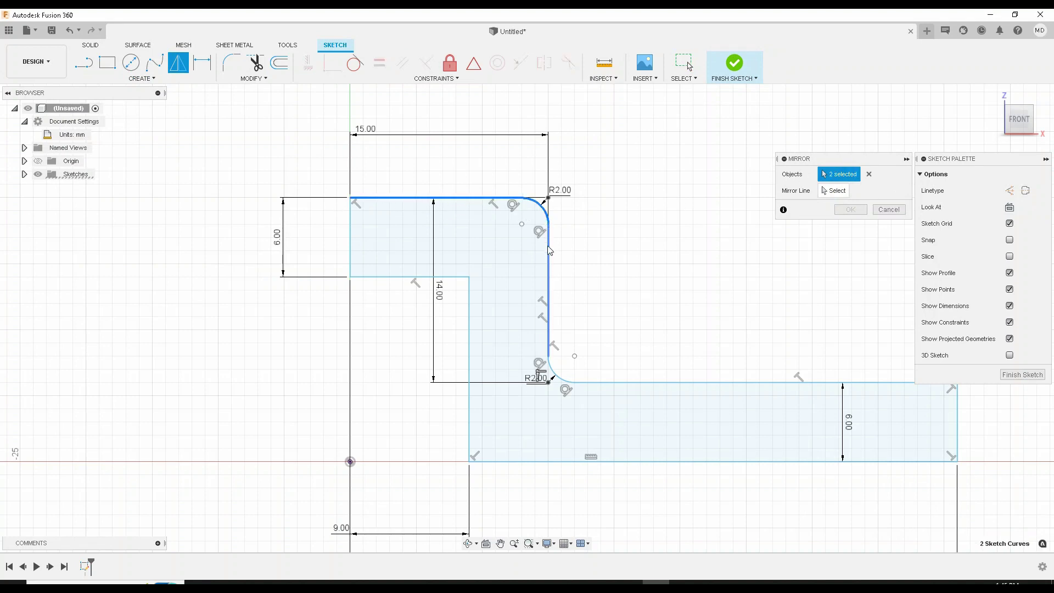
double_click(548, 289)
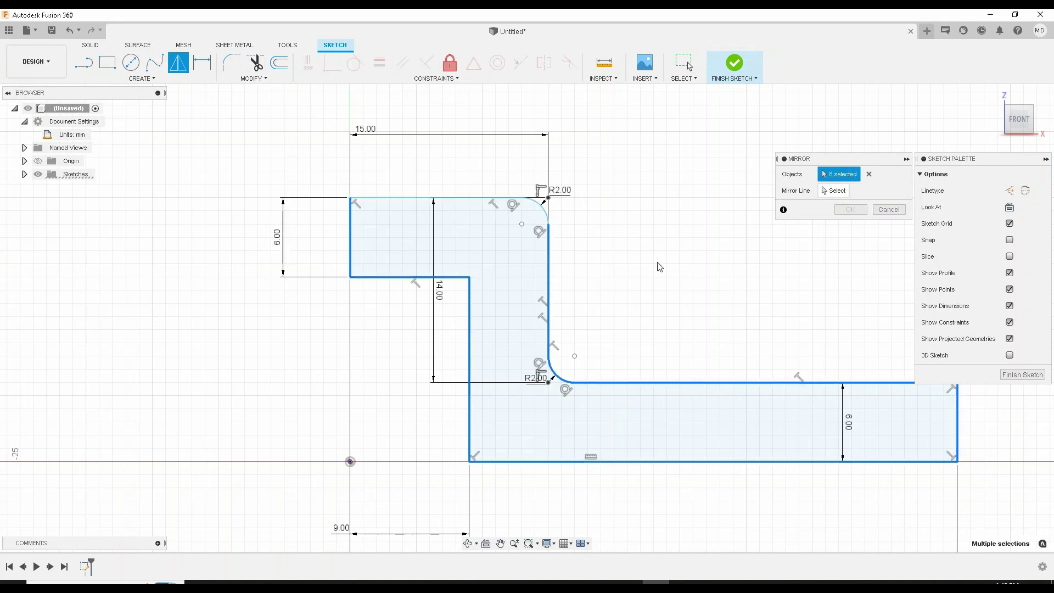
left_click(869, 174)
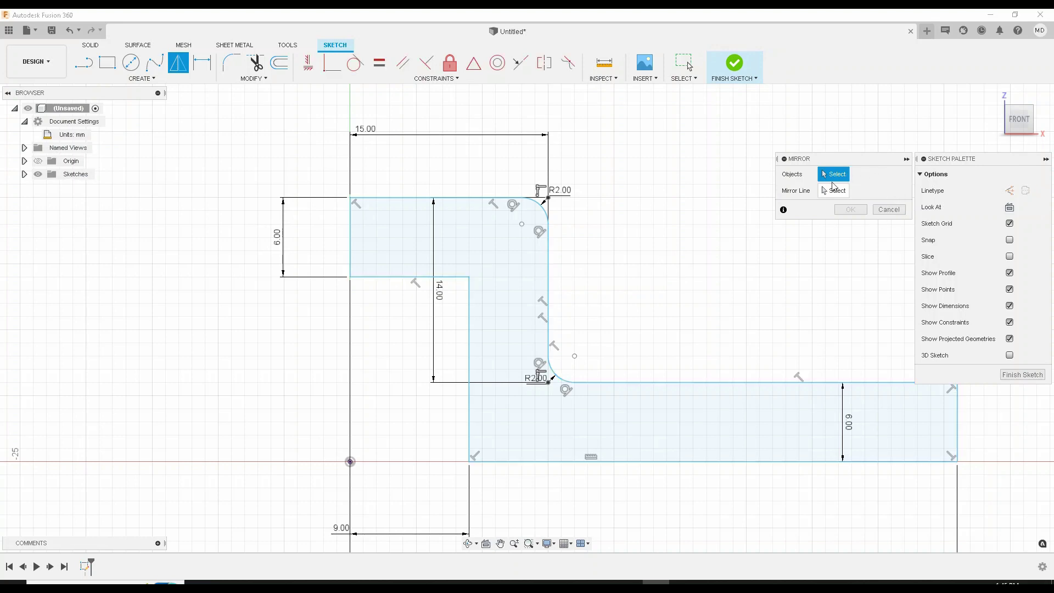
double_click(405, 198)
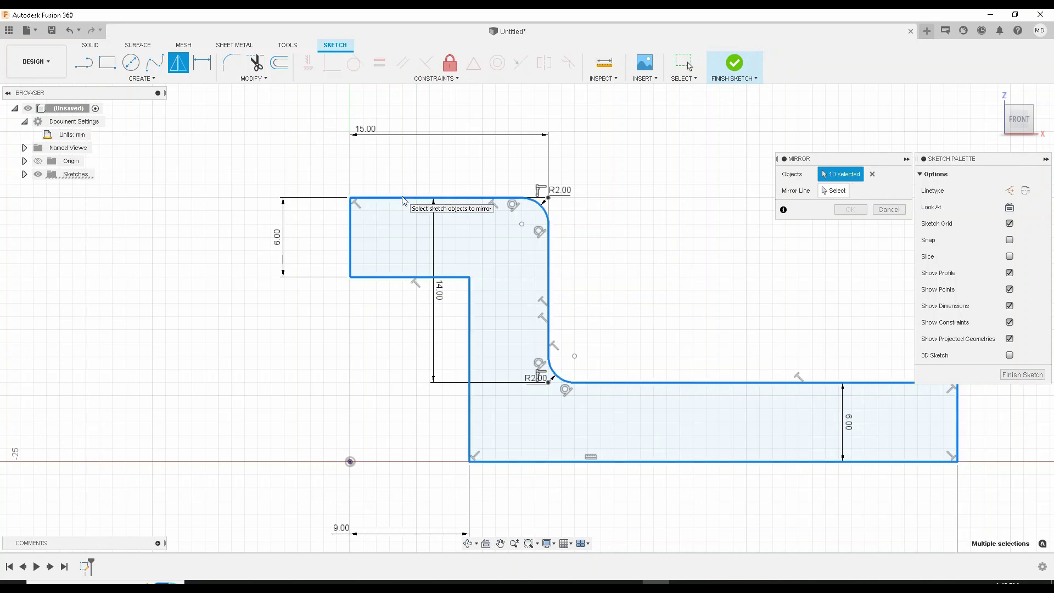
left_click(835, 190)
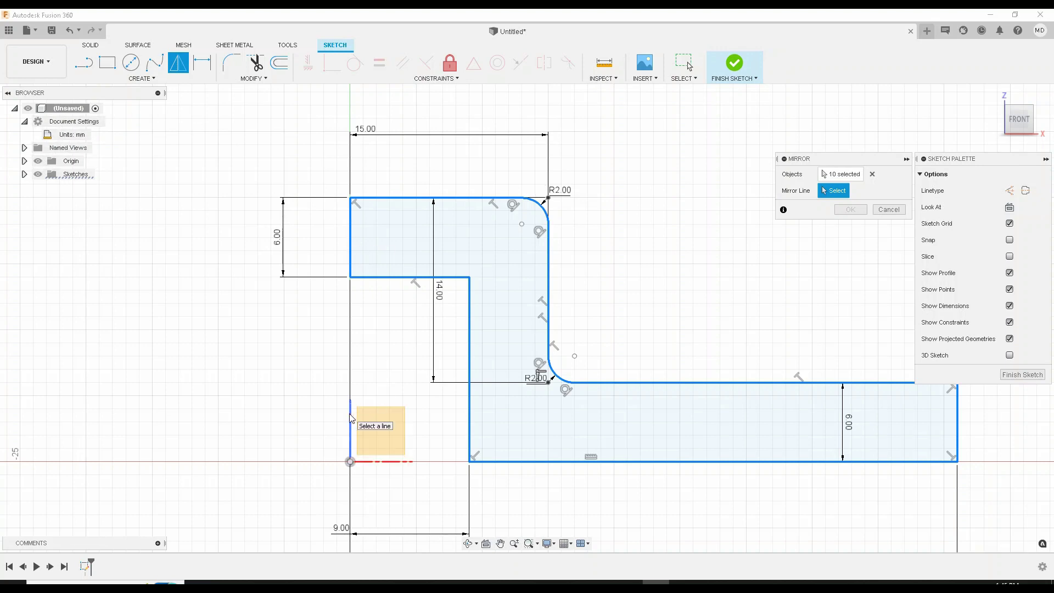
scroll(351, 418, "up", 3)
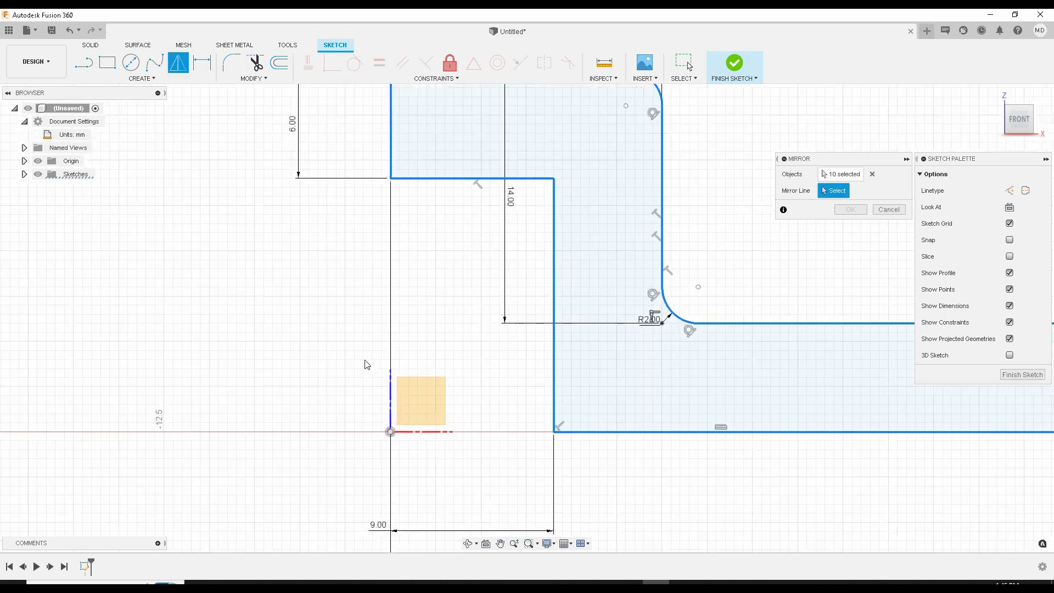
left_click(394, 400)
scroll(357, 317, "down", 5)
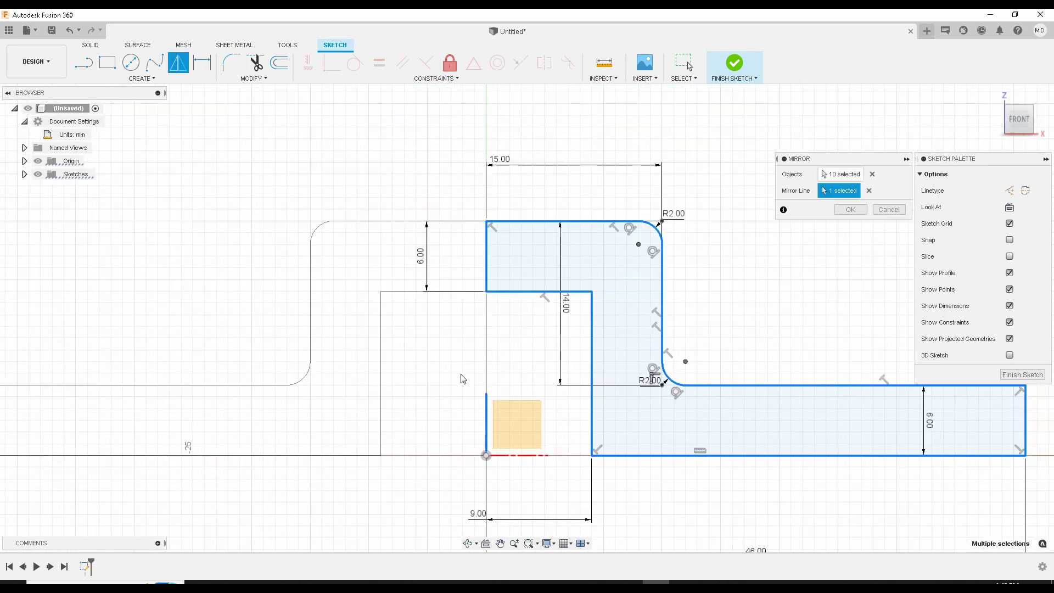
scroll(440, 334, "down", 3)
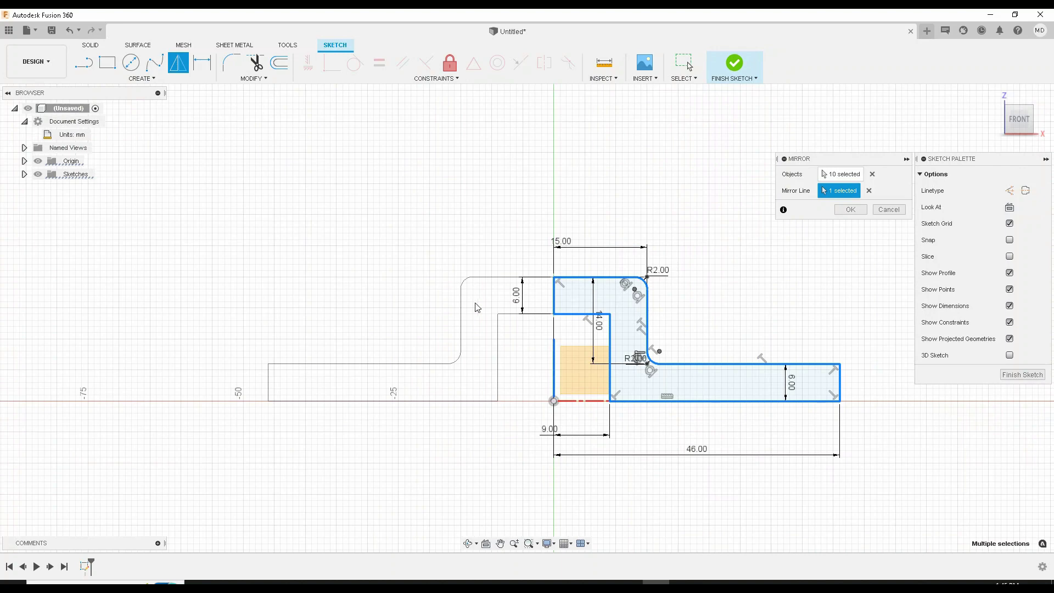
left_click(850, 209)
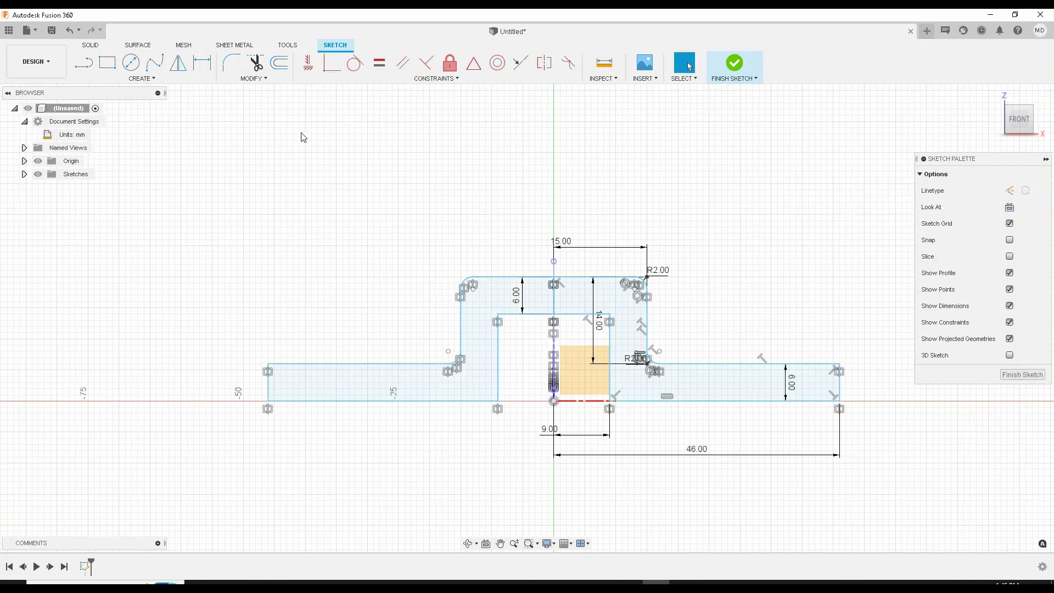
Trim the vertical line separating the two halves at the middle of the upper arm and finish the sketch
scroll(301, 177, "up", 1)
scroll(557, 261, "up", 2)
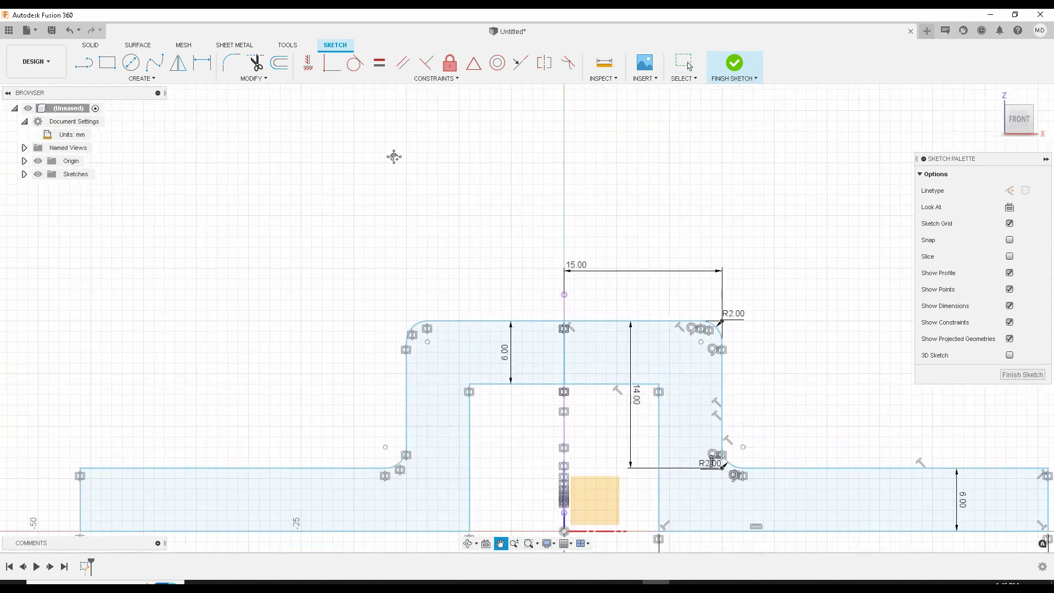
middle_click_drag(393, 157, 287, 75)
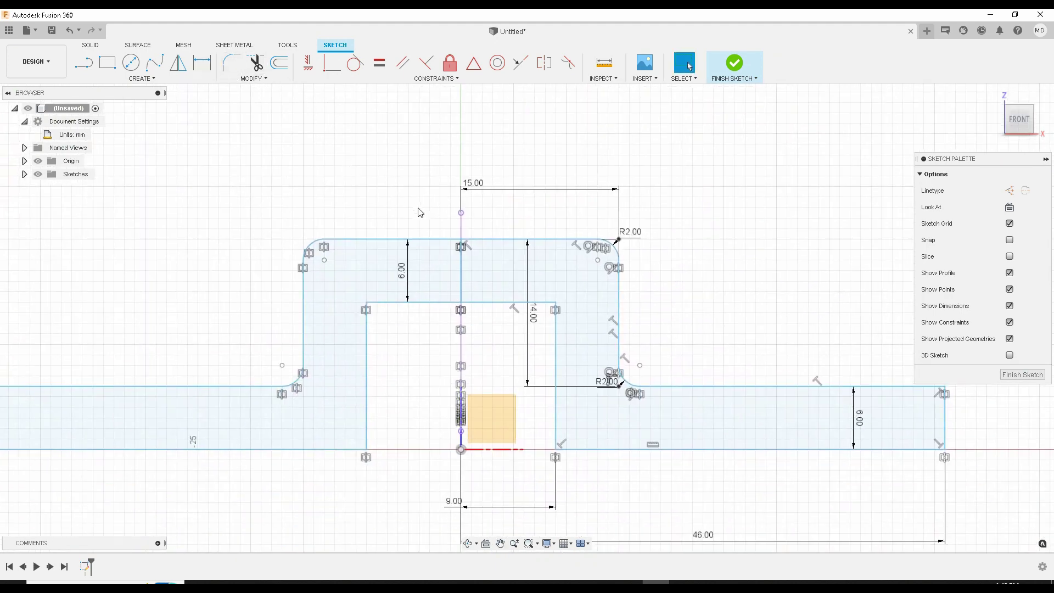
left_click(255, 62)
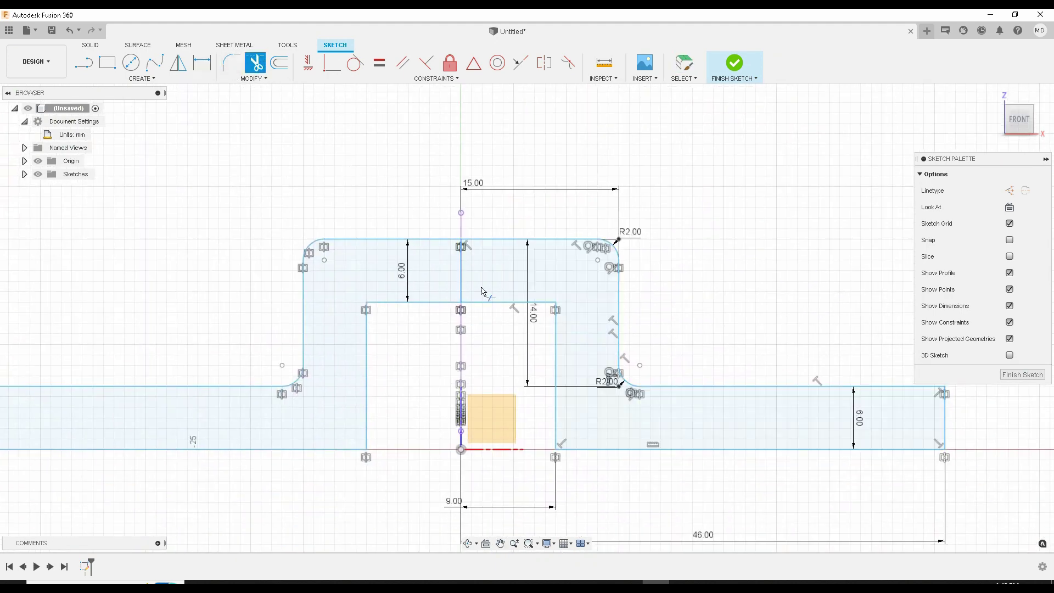
left_click(463, 275)
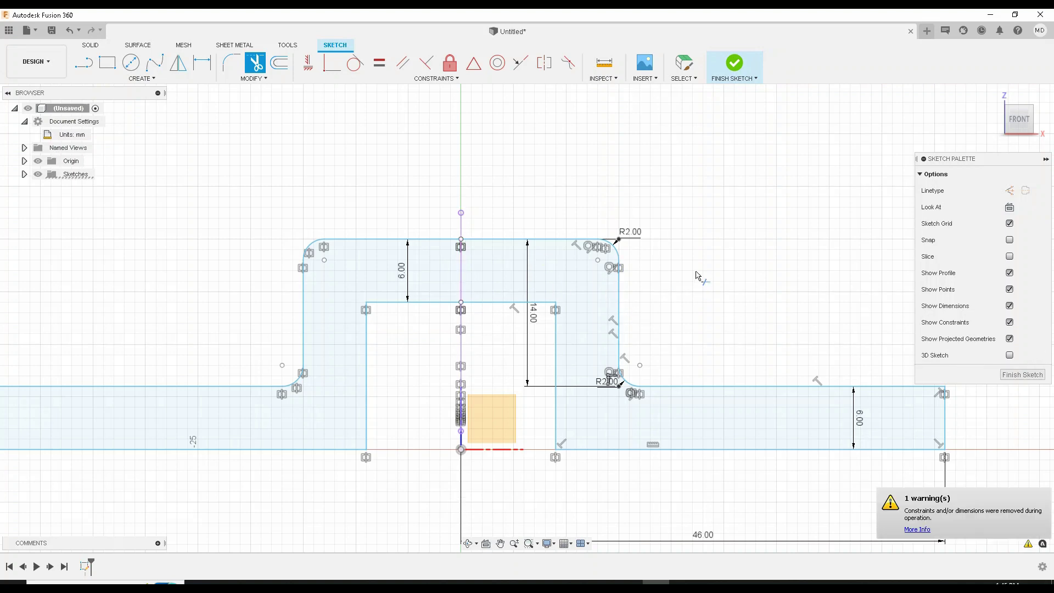
key("Escape")
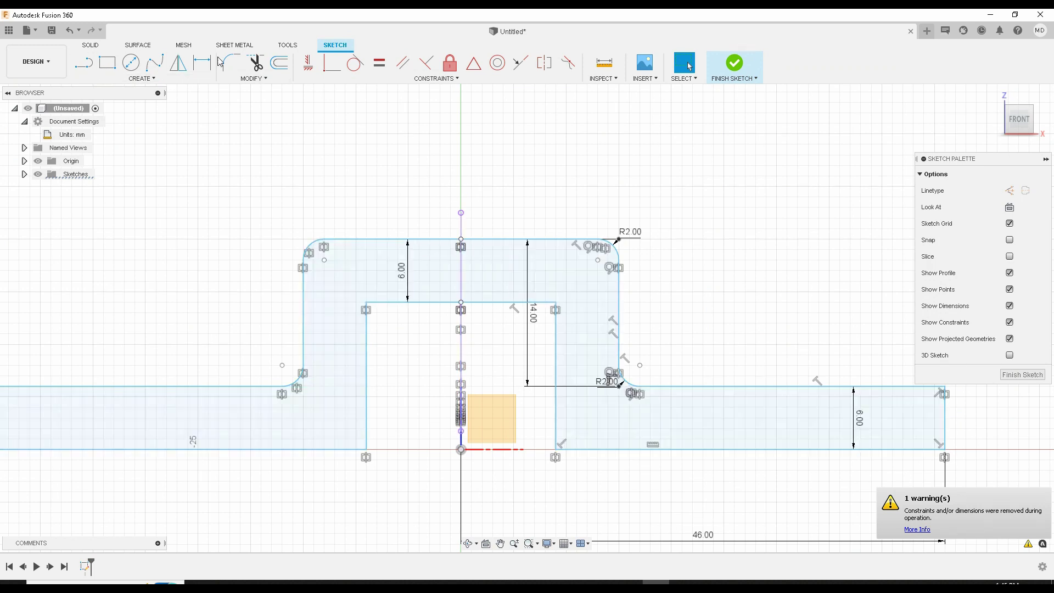
key("t")
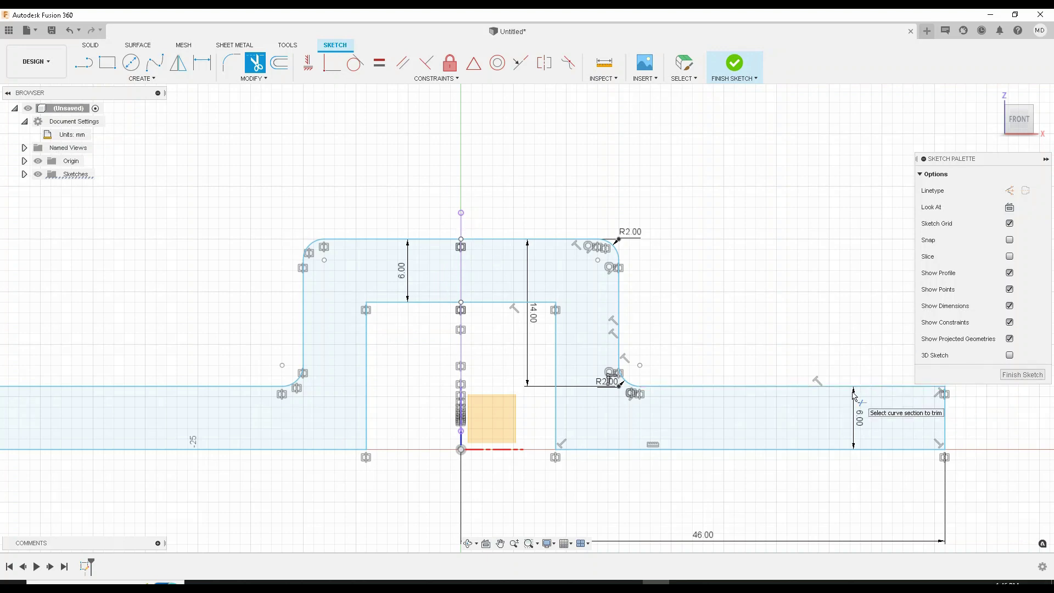
left_click(1022, 374)
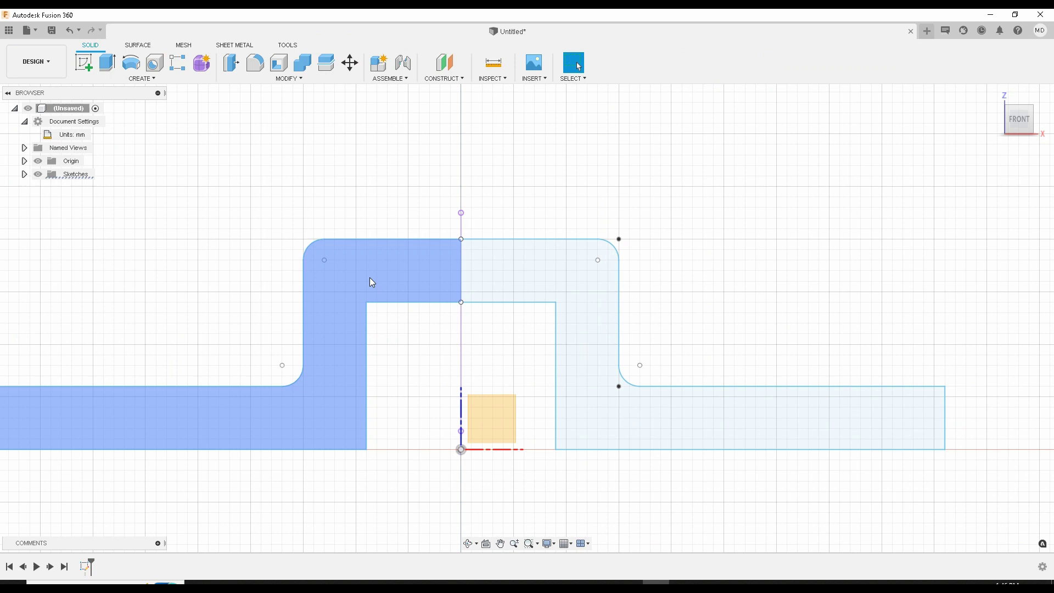
Examine the remaining centre line and the two profile halves, viewing the sketch isometrically
left_click(462, 277)
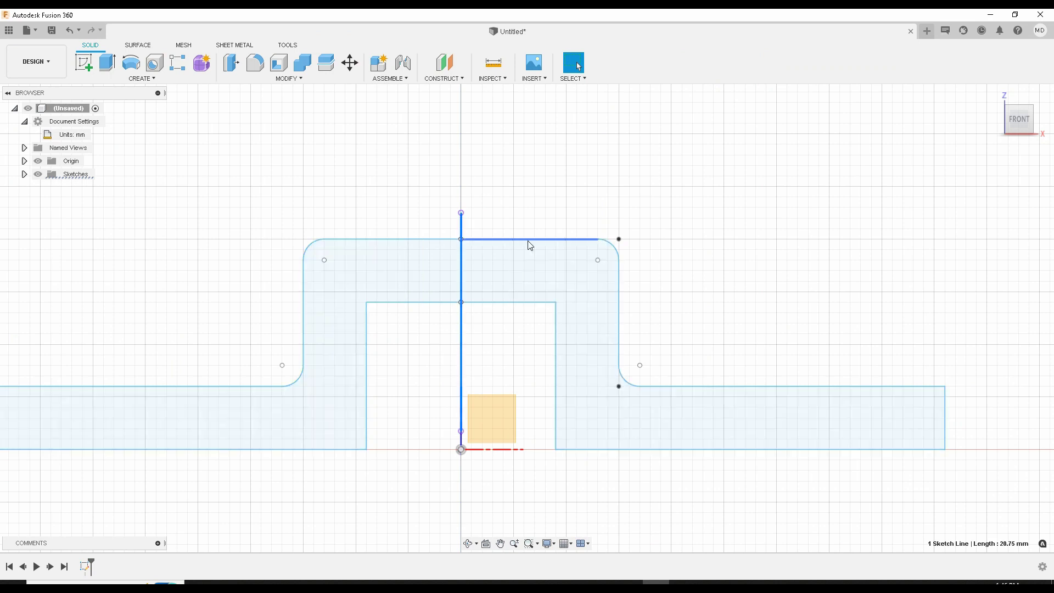
left_click(480, 228)
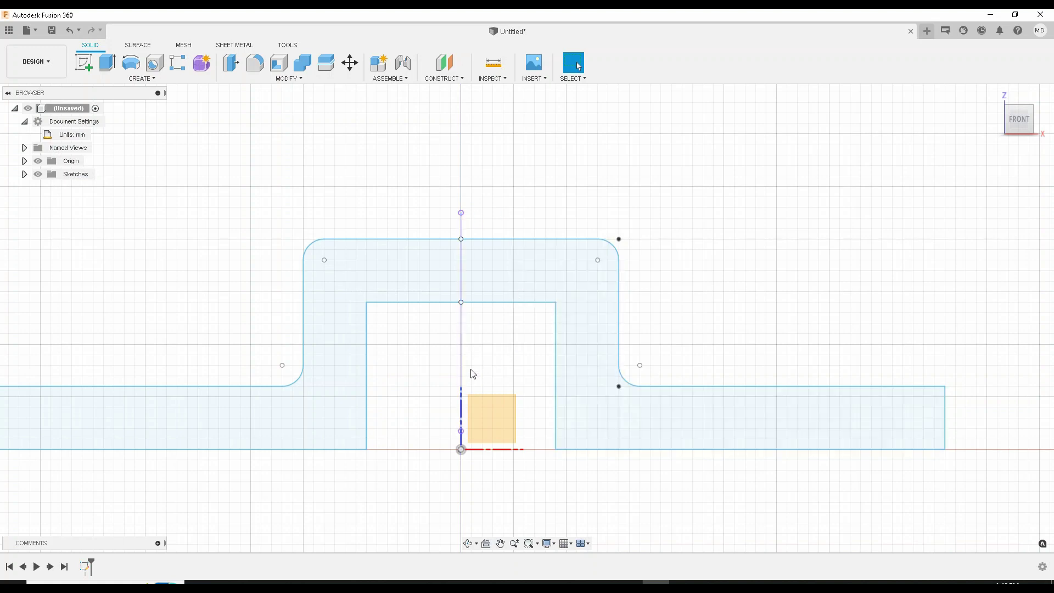
left_click(566, 285)
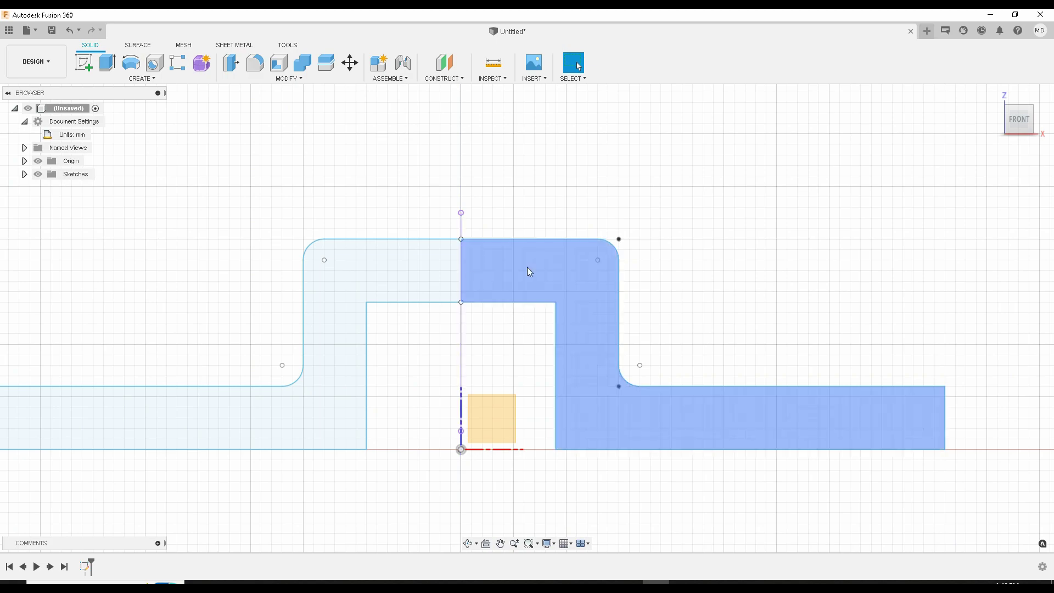
left_click(673, 220)
middle_click_drag(683, 226, 1052, 80, "shift")
left_click(997, 94)
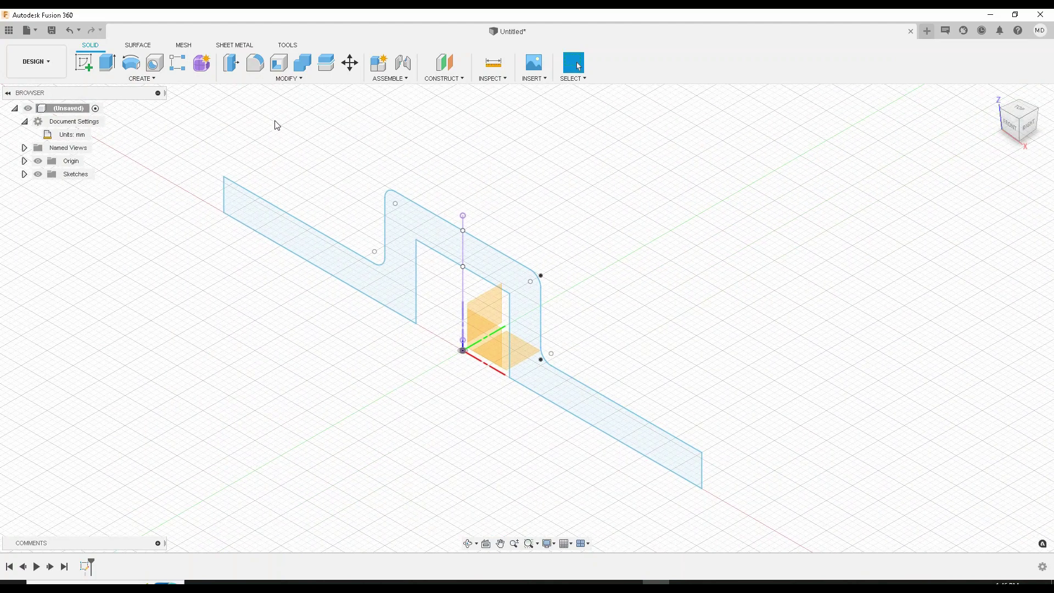
left_click(402, 255)
left_click(450, 233)
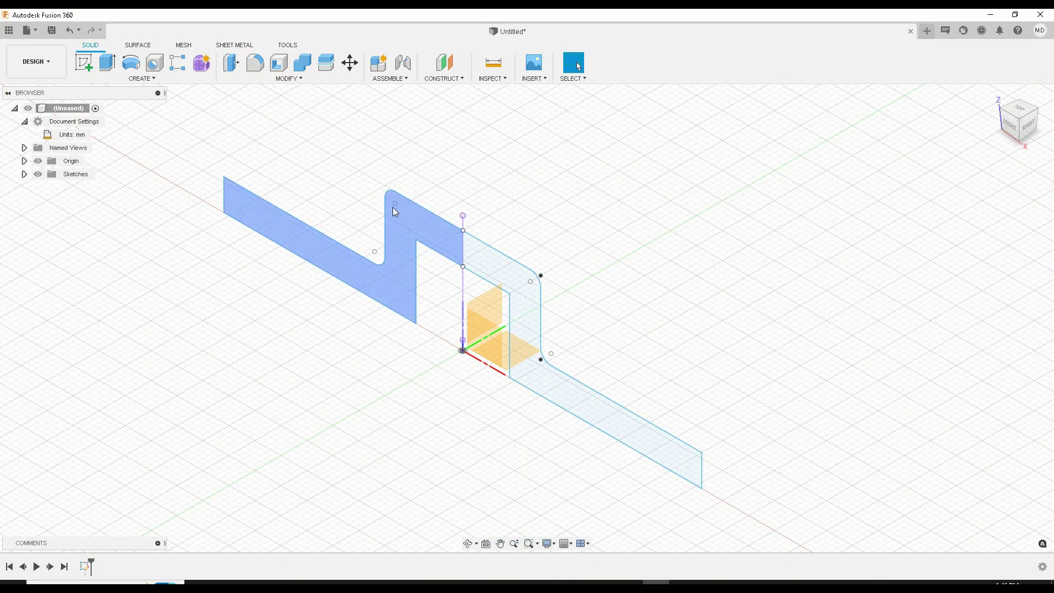
Extrude both profile halves 40 mm to one side as a new body
left_click(108, 63)
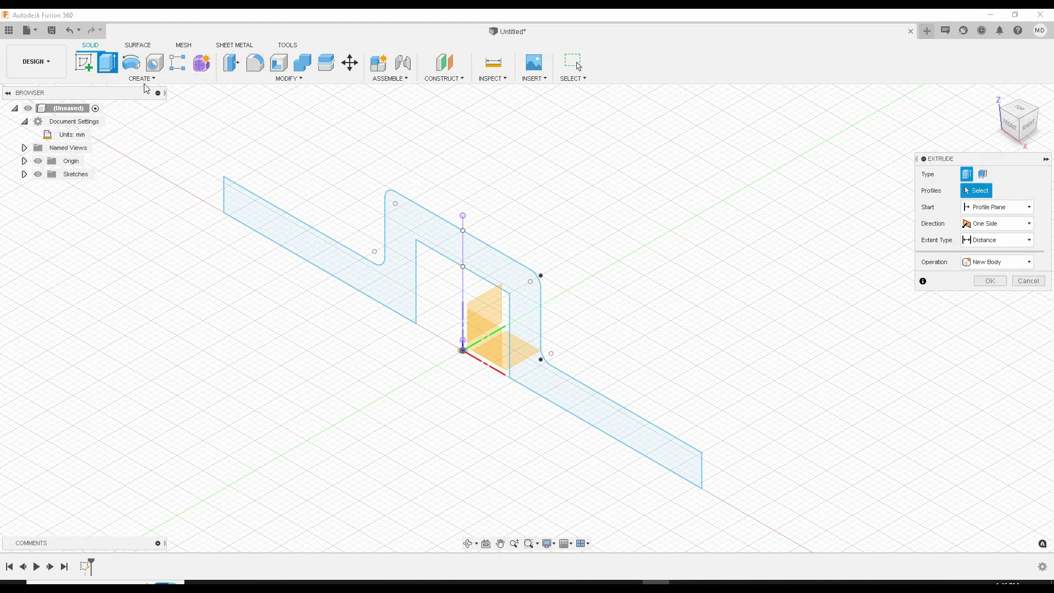
left_click(415, 271)
left_click(599, 363)
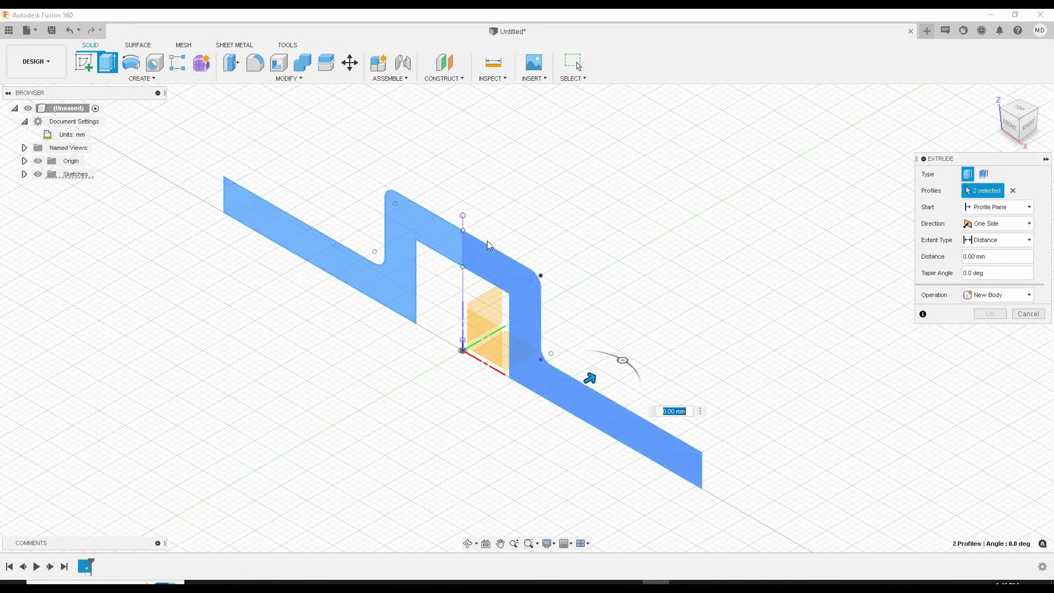
left_click_drag(593, 371, 751, 291)
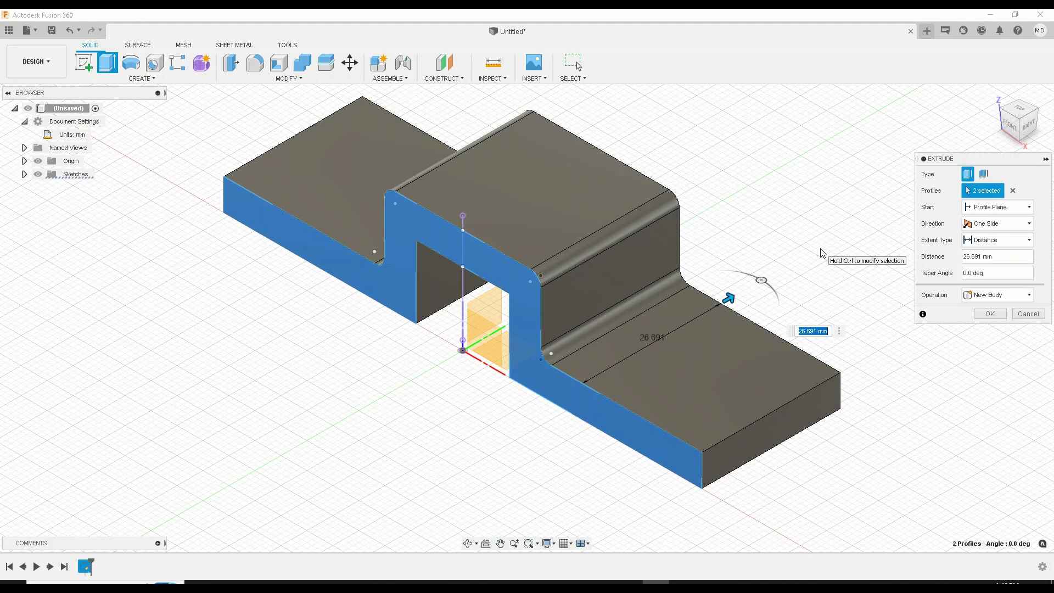
type("40")
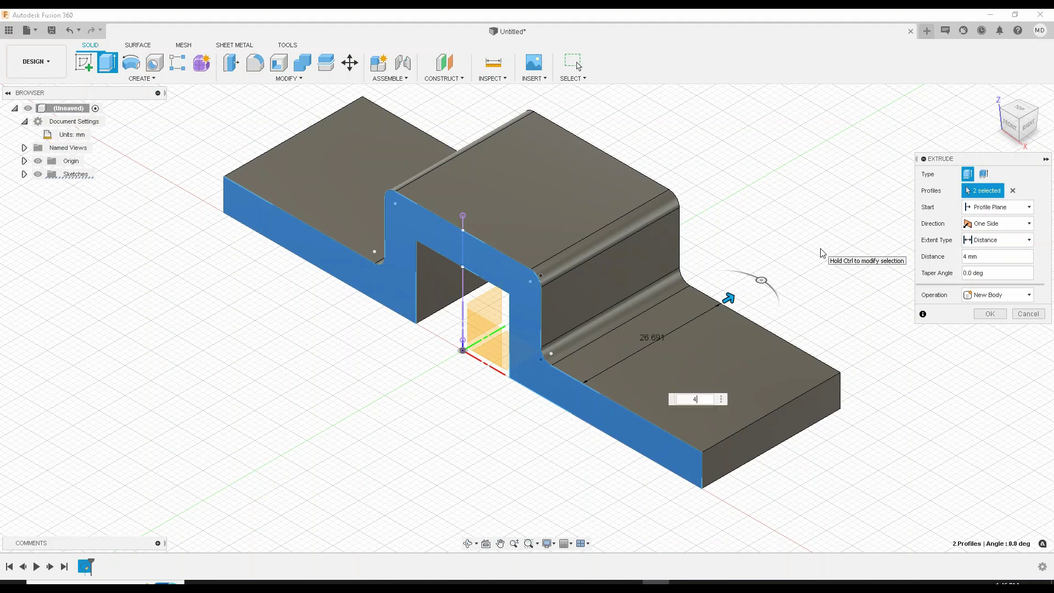
key("Return")
Start a new sketch on the top face of the flange on the positive X side
middle_click_drag(694, 201, 668, 273)
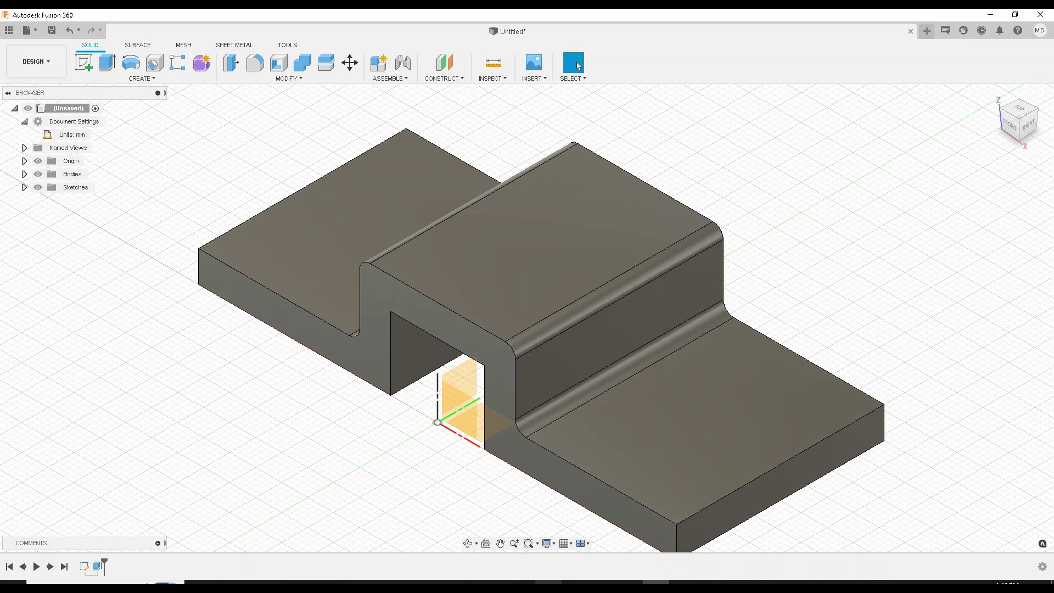
middle_click_drag(634, 459, 604, 419)
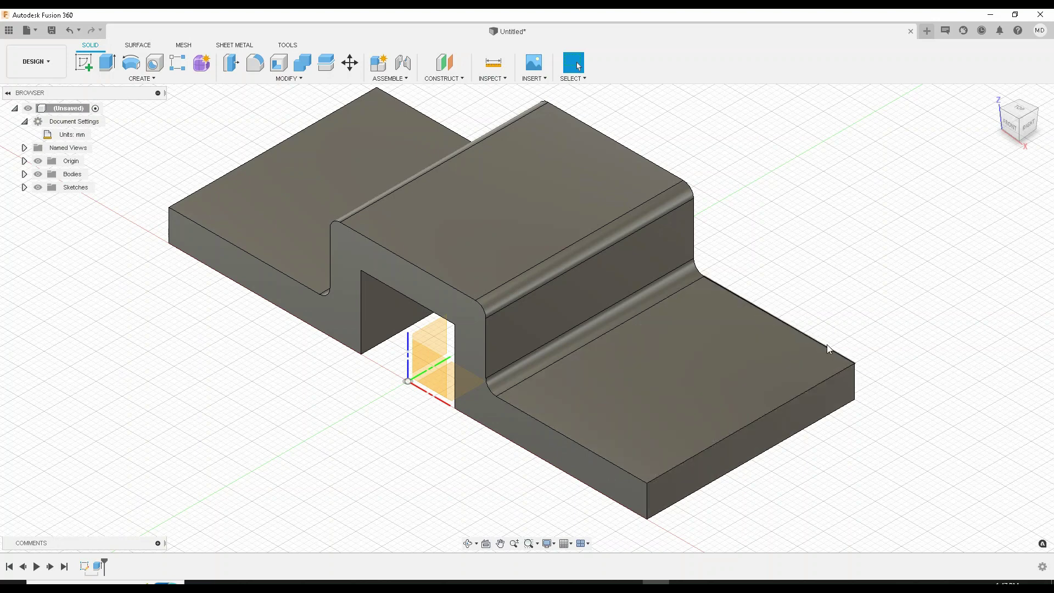
mouse_move(696, 346)
middle_mouse_down()
mouse_move(694, 384)
mouse_move(660, 366)
middle_mouse_up()
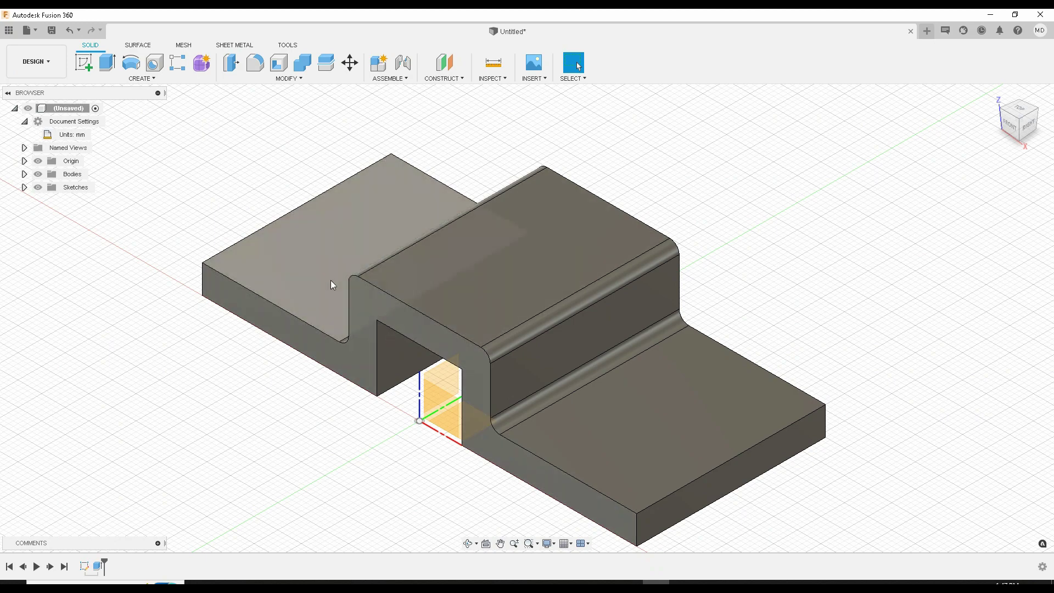
left_click(83, 62)
left_click(658, 419)
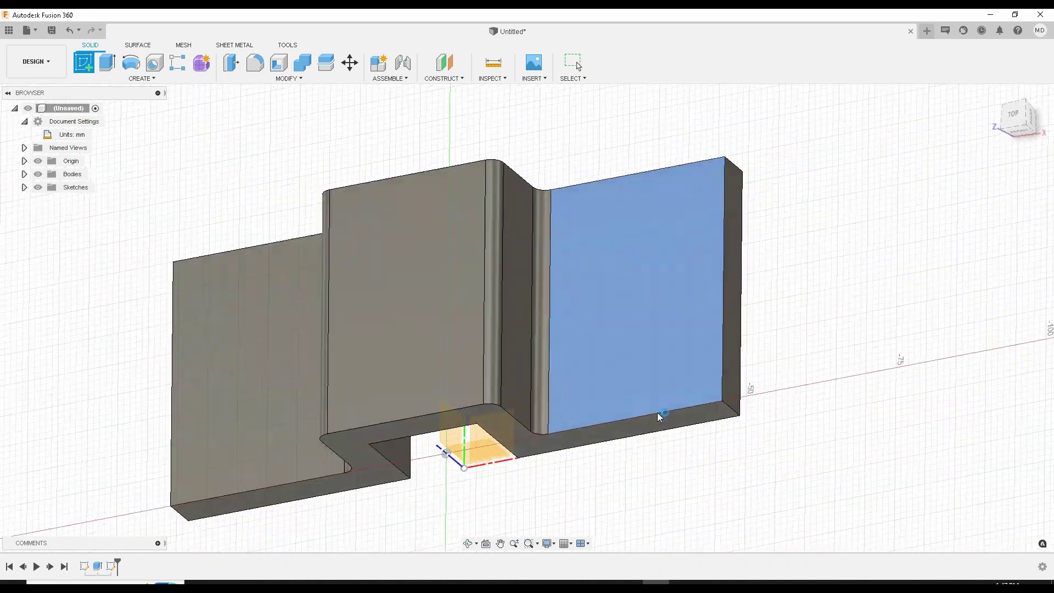
mouse_move(374, 157)
middle_mouse_down()
mouse_move(478, 151)
mouse_move(451, 147)
middle_mouse_up()
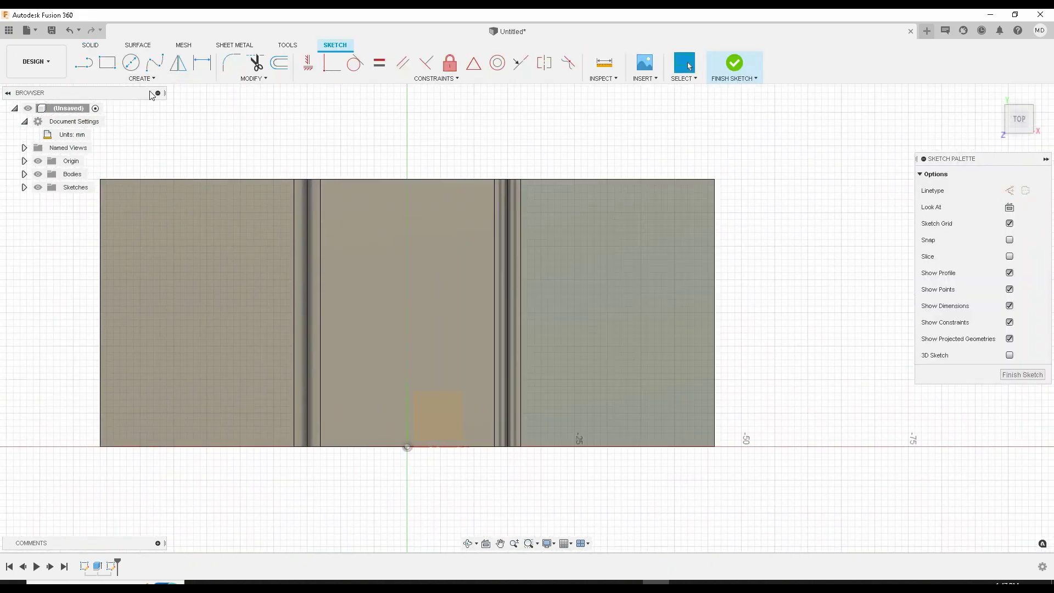
Project the top faces of both outer flanges into the sketch, keeping the projection link
left_click(101, 78)
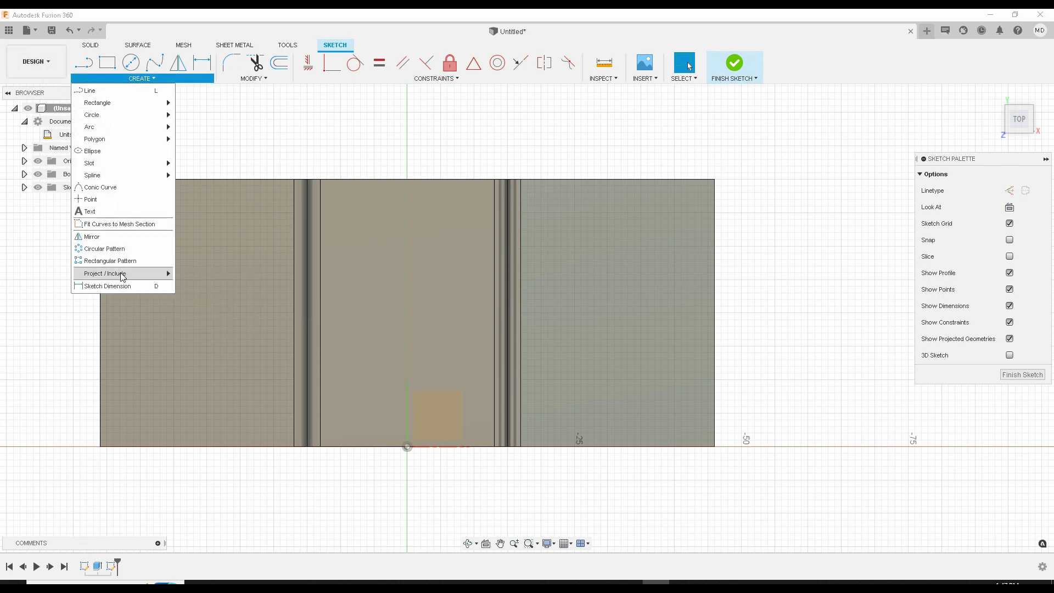
mouse_move(123, 278)
left_click(189, 273)
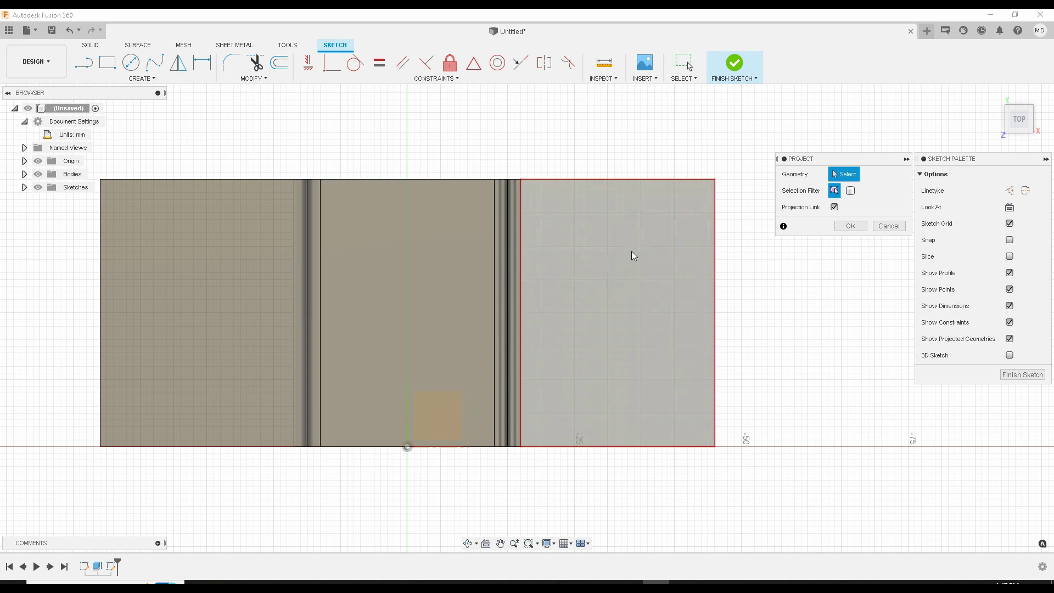
left_click(622, 335)
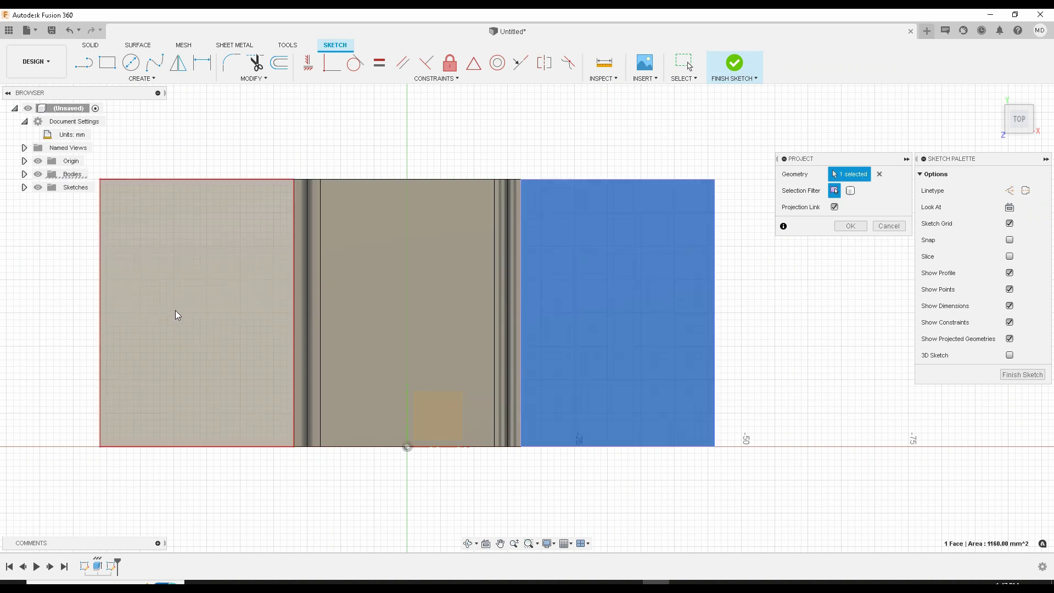
left_click(176, 313)
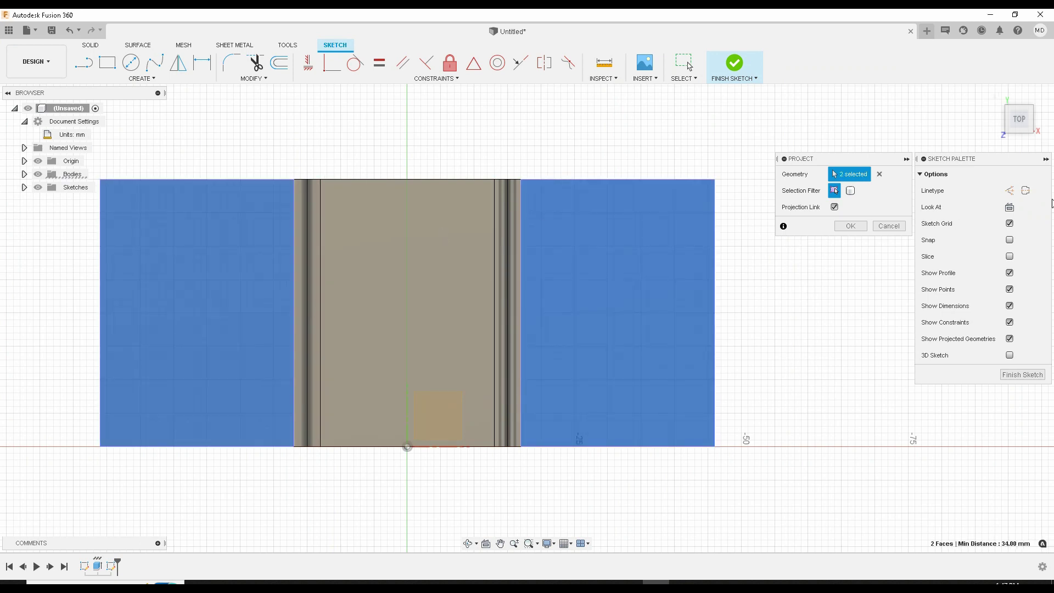
left_click(850, 225)
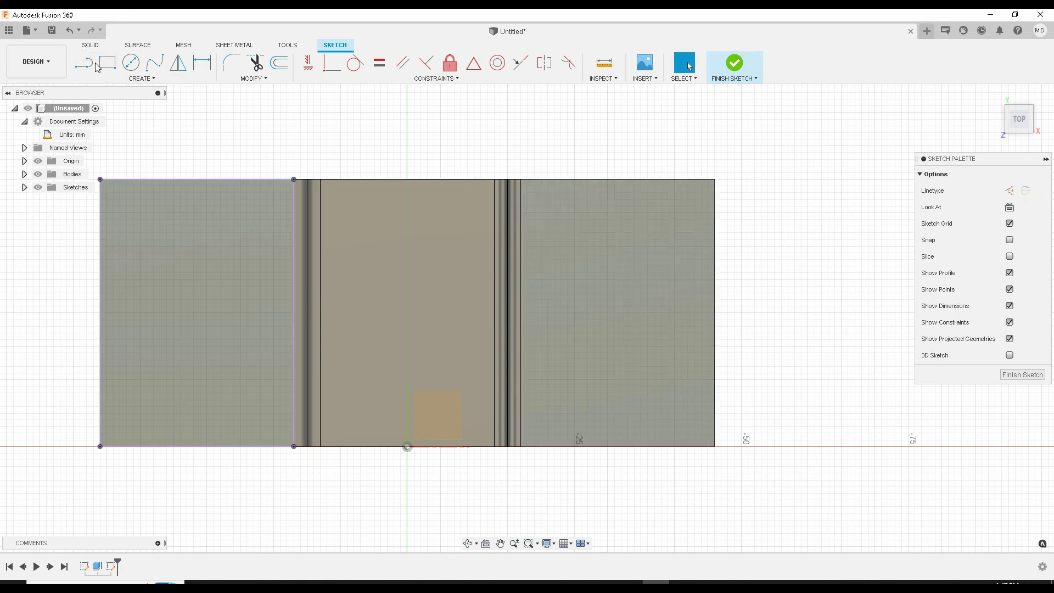
Draw a 9 × 9 mm construction rectangle inward from the front outer corner of the positive X flange
left_click(1010, 196)
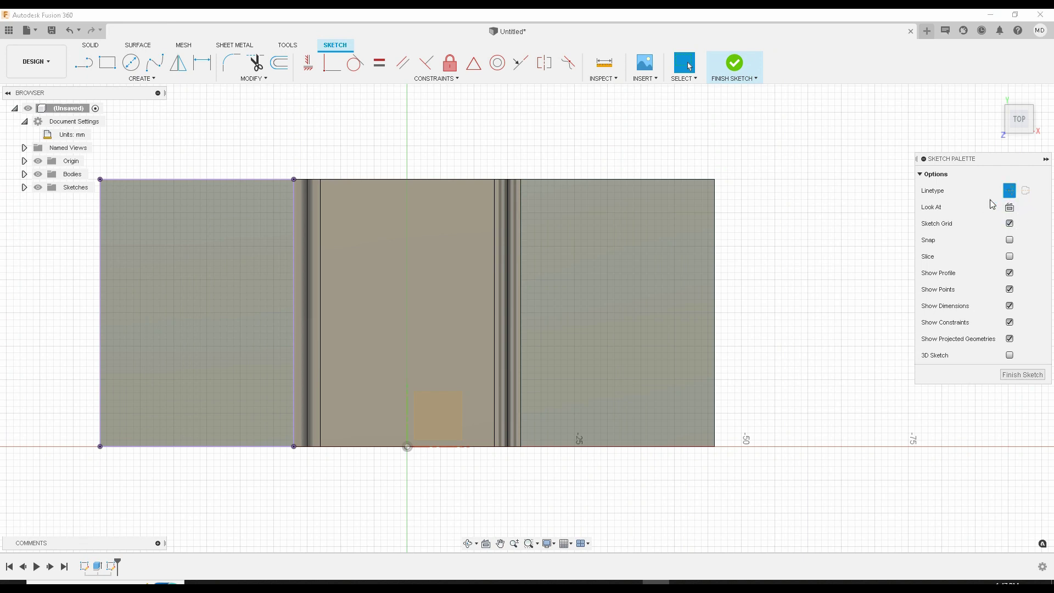
key("l")
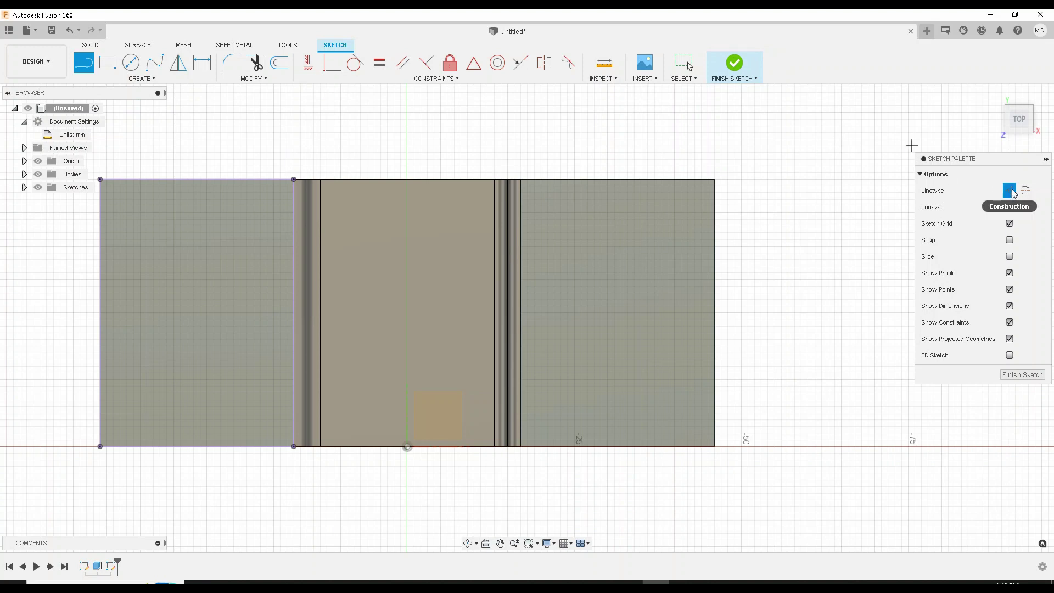
left_click(107, 64)
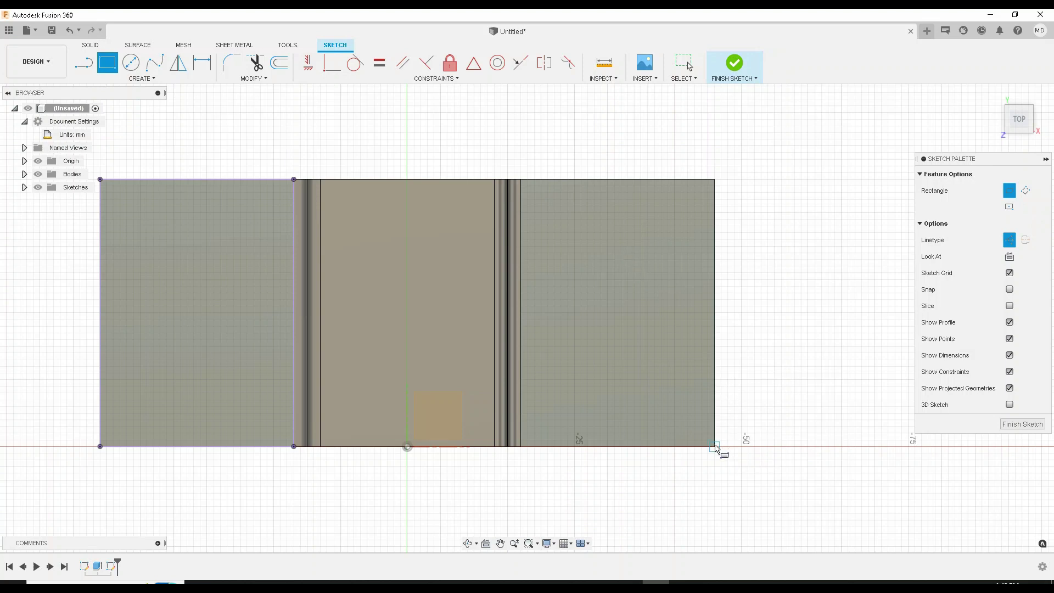
left_click(715, 446)
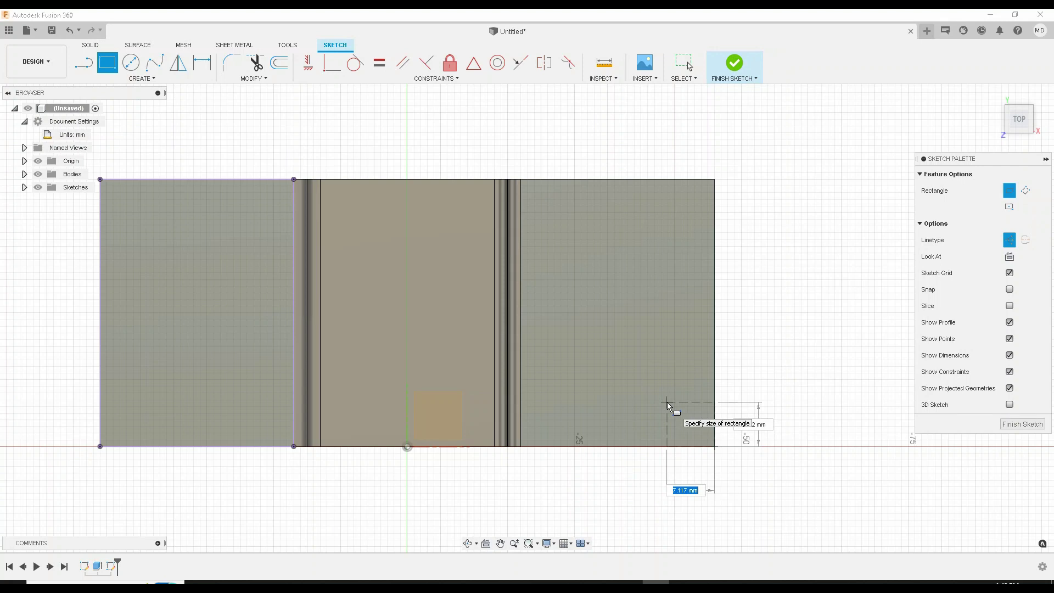
type("9")
key("Tab")
type("9")
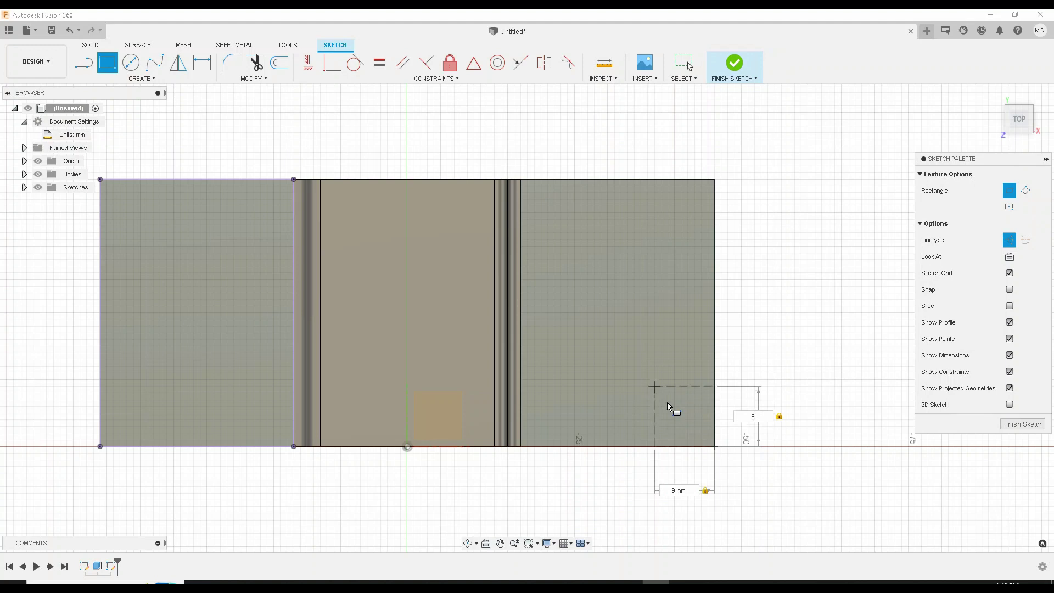
key("Return")
key("Escape")
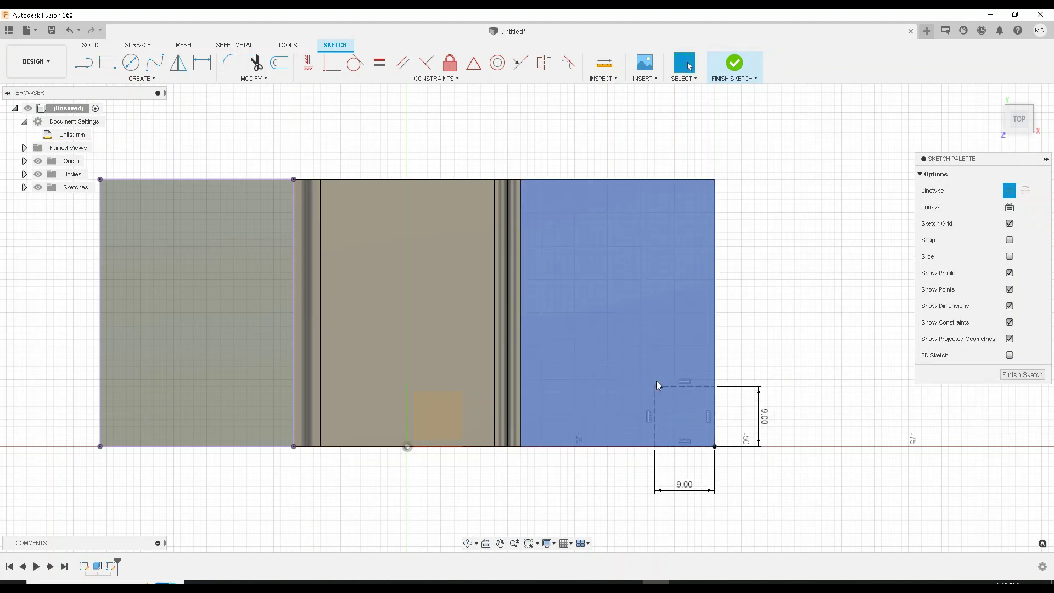
Draw a 9 × 9 mm construction rectangle inward from the rear outer corner of the positive X flange
key("r")
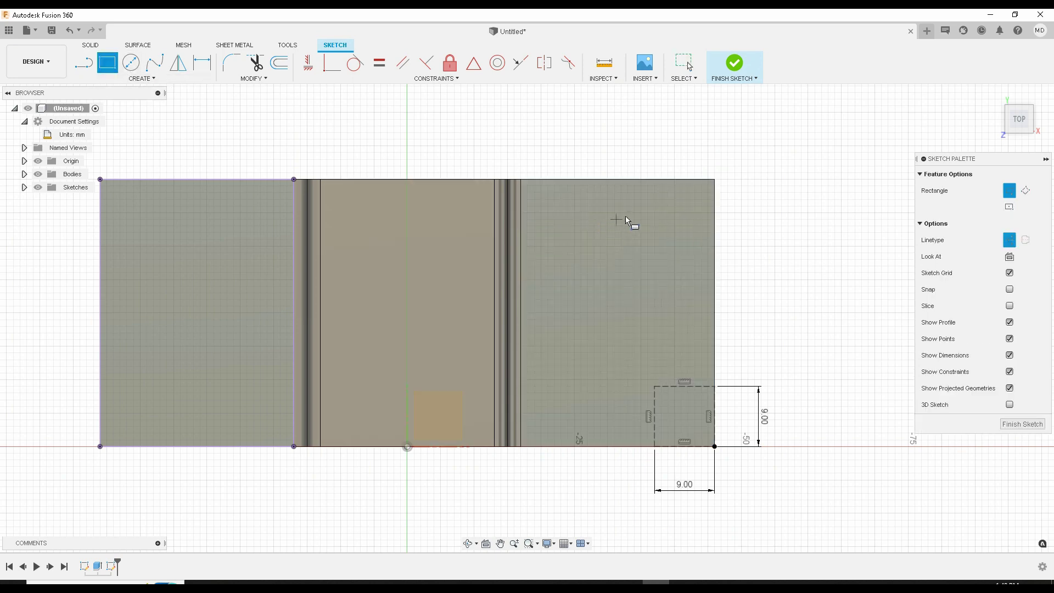
left_click(715, 184)
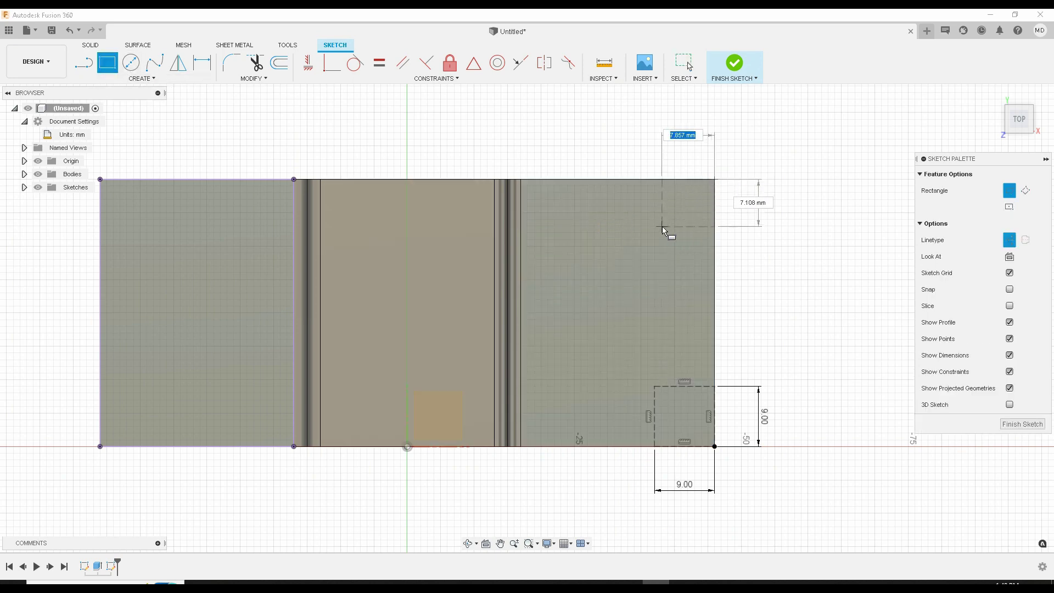
type("9")
key("Tab")
type("9")
key("Return")
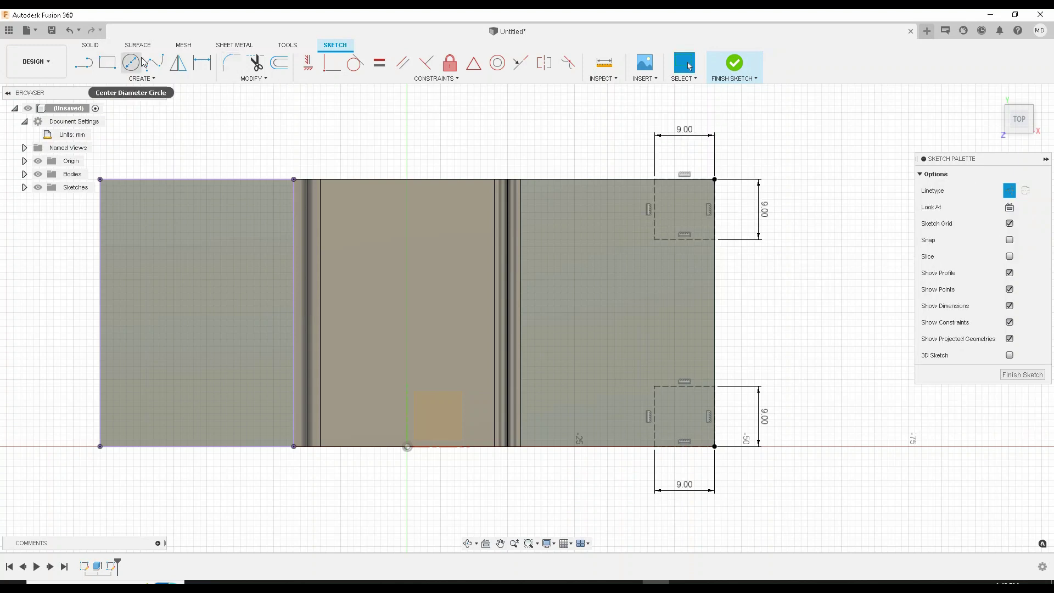
Draw a 9 × 9 mm construction rectangle inward from the rear outer corner of the negative X flange
left_click(101, 179)
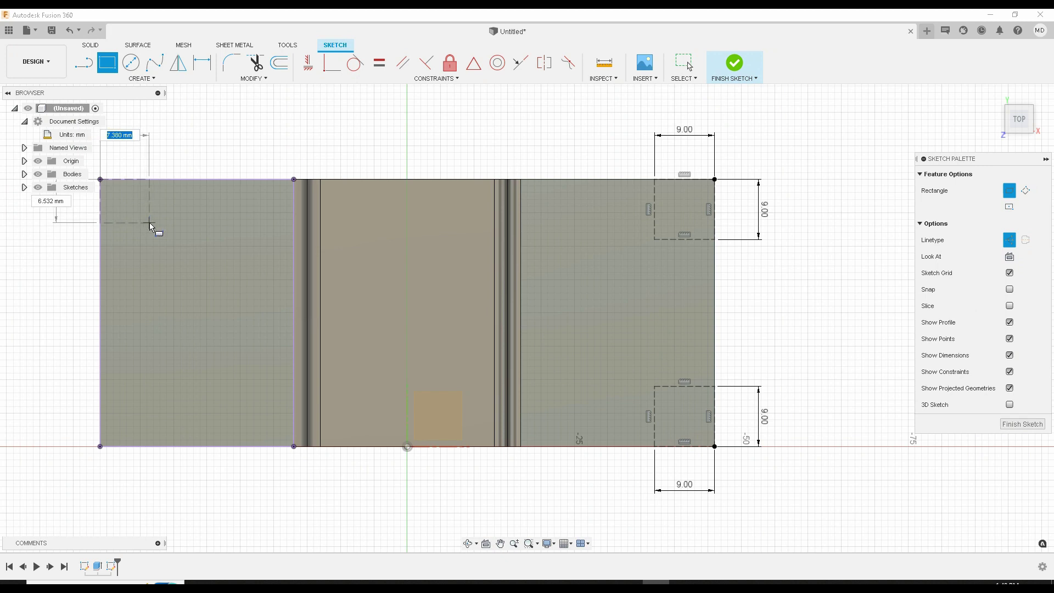
type("9")
key("Tab")
type("9")
key("Return")
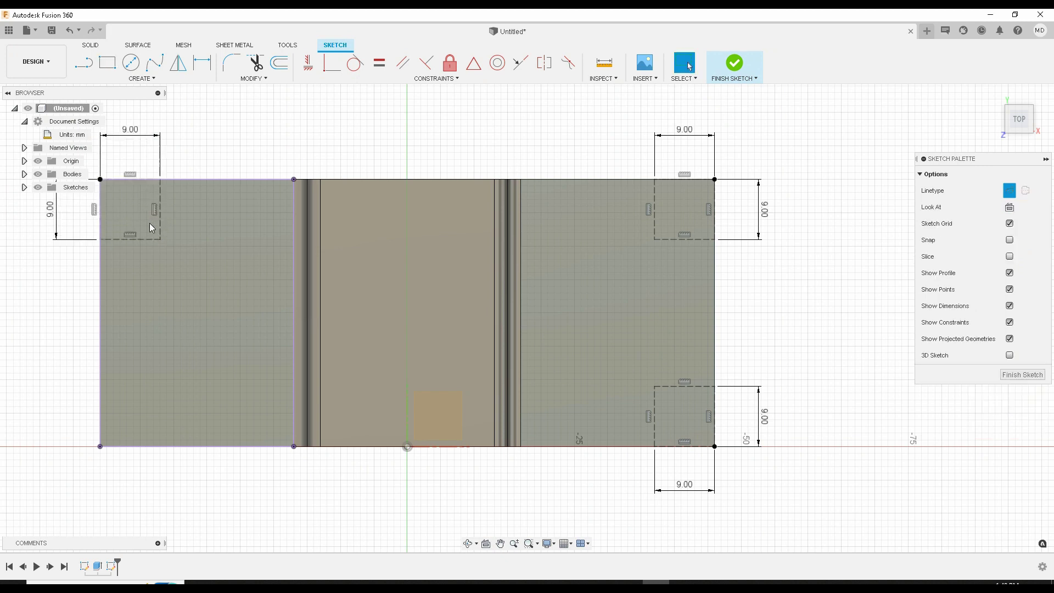
Draw a 9 × 9 mm construction rectangle inward from the front outer corner of the negative X flange
left_click(100, 447)
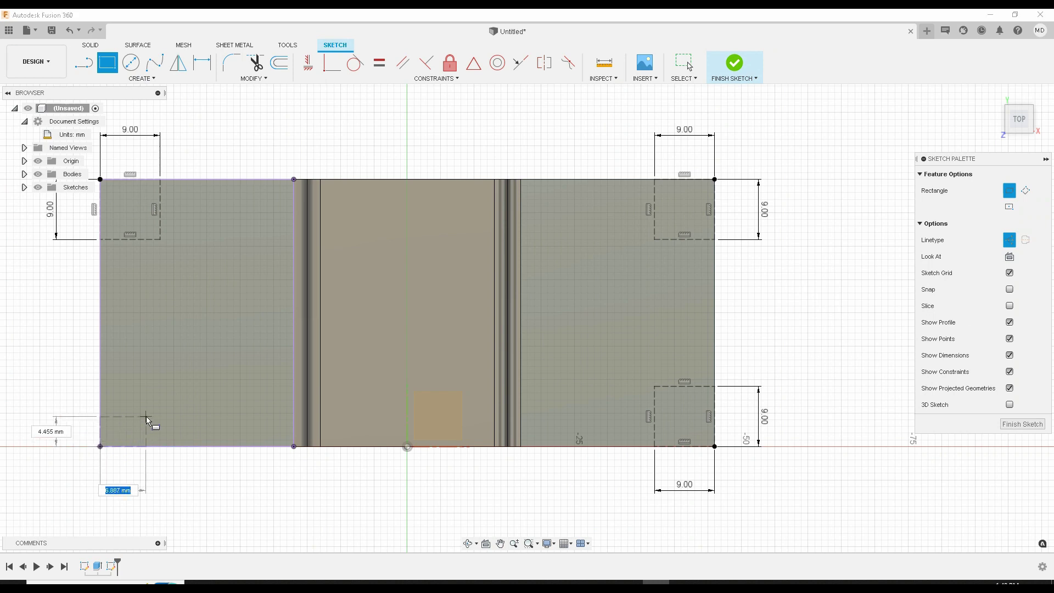
type("9")
key("Tab")
type("9")
key("Return")
key("Escape")
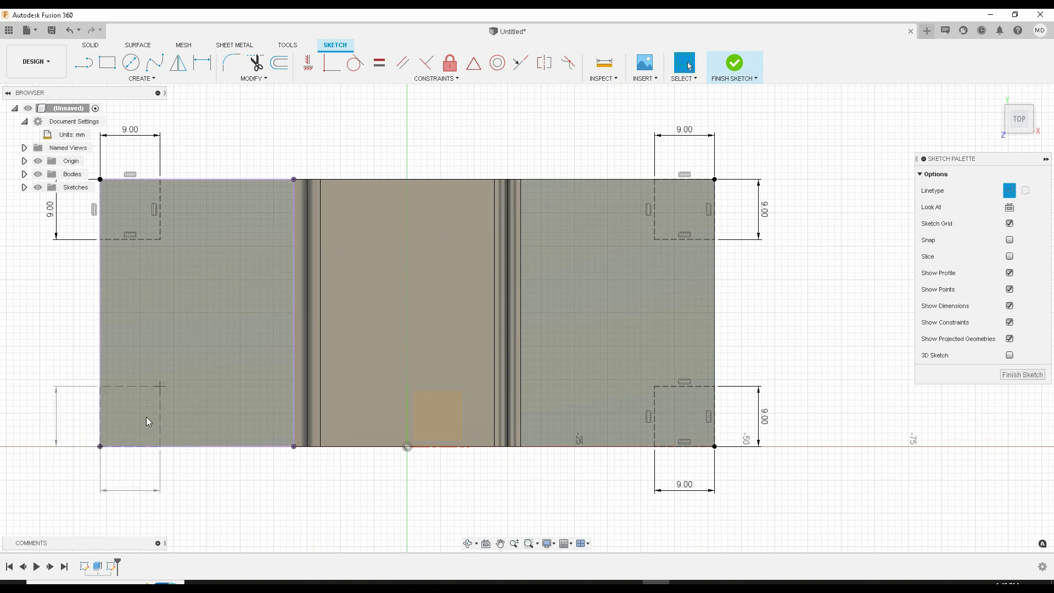
Switch back to normal linetype and draw an 8 mm circle on the inner corner of the positive X flange's rear construction square
left_click(132, 63)
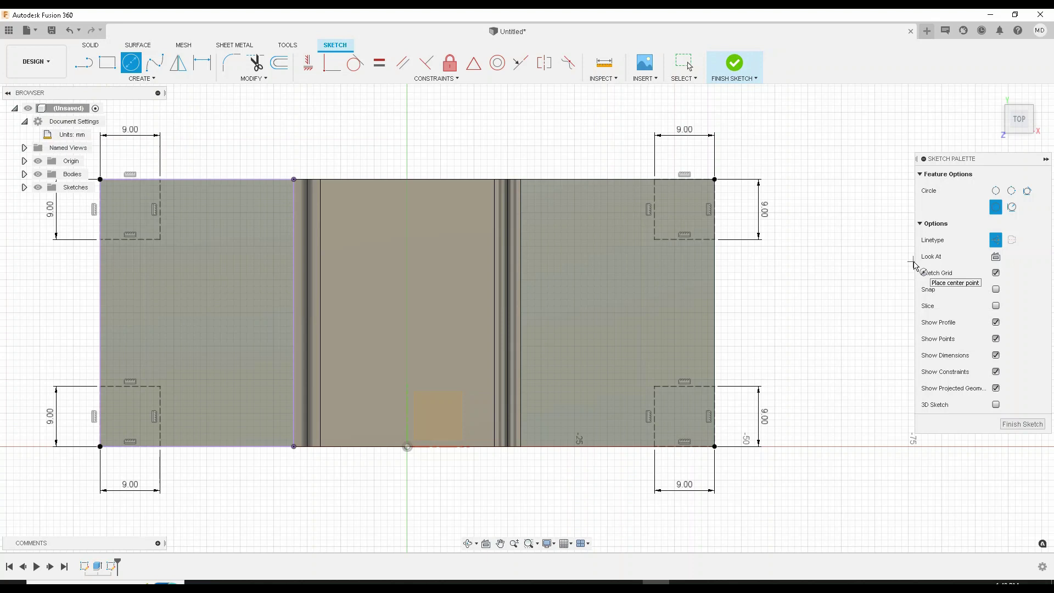
left_click(996, 240)
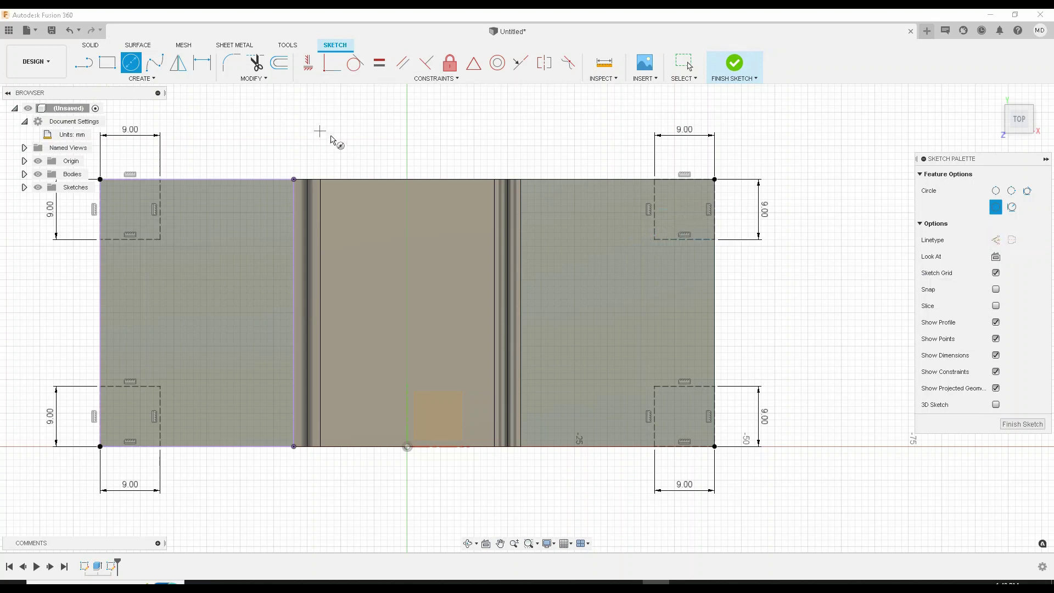
left_click(655, 240)
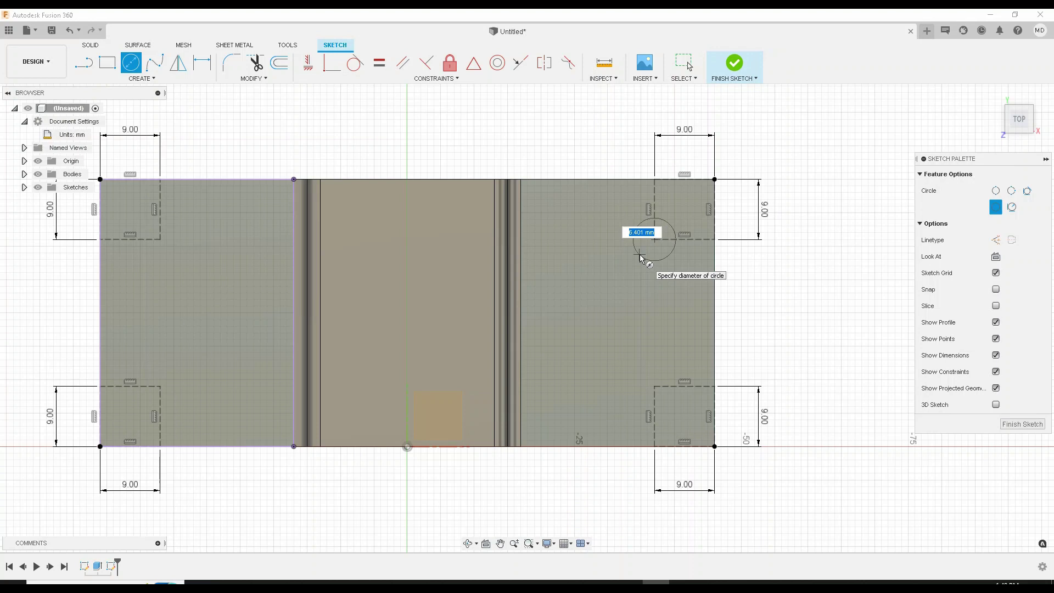
type("8")
key("Return")
key("Escape")
right_click(556, 157)
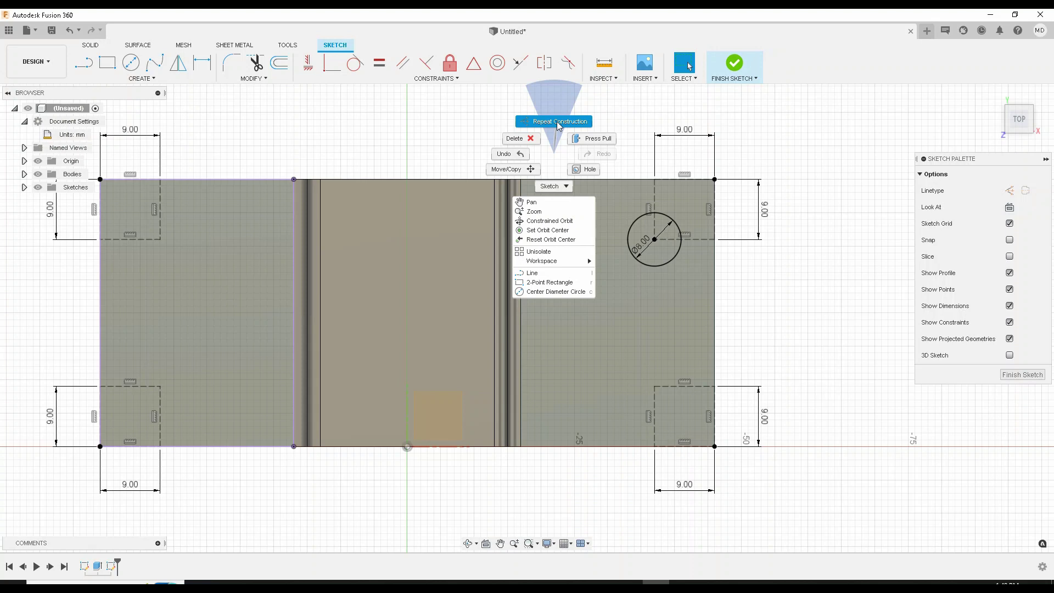
left_click(556, 165)
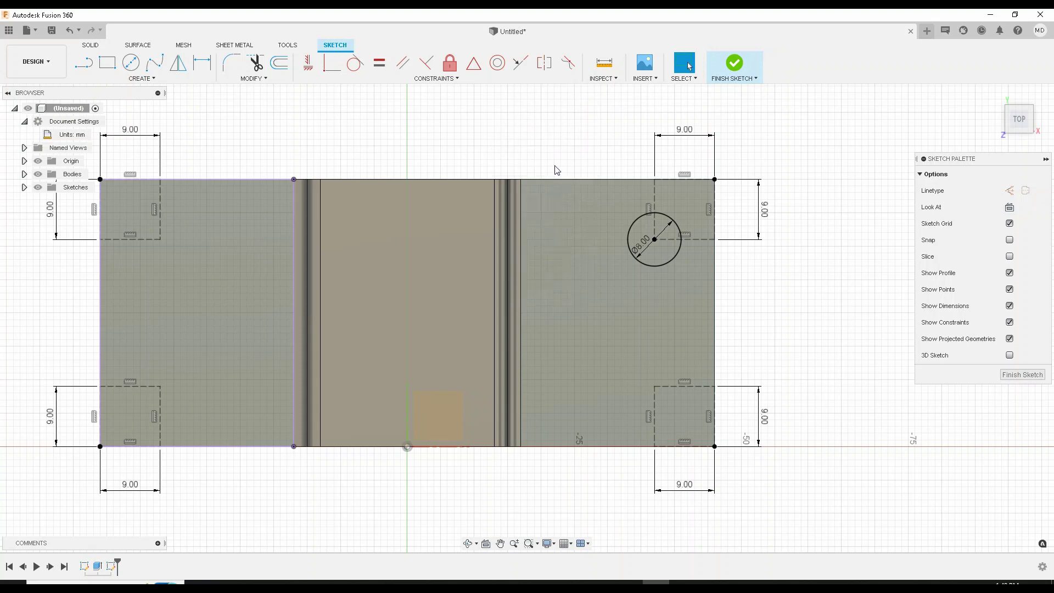
Draw an 8 mm diameter circle centred on the inner corner of the positive X flange's front construction square
left_click(131, 63)
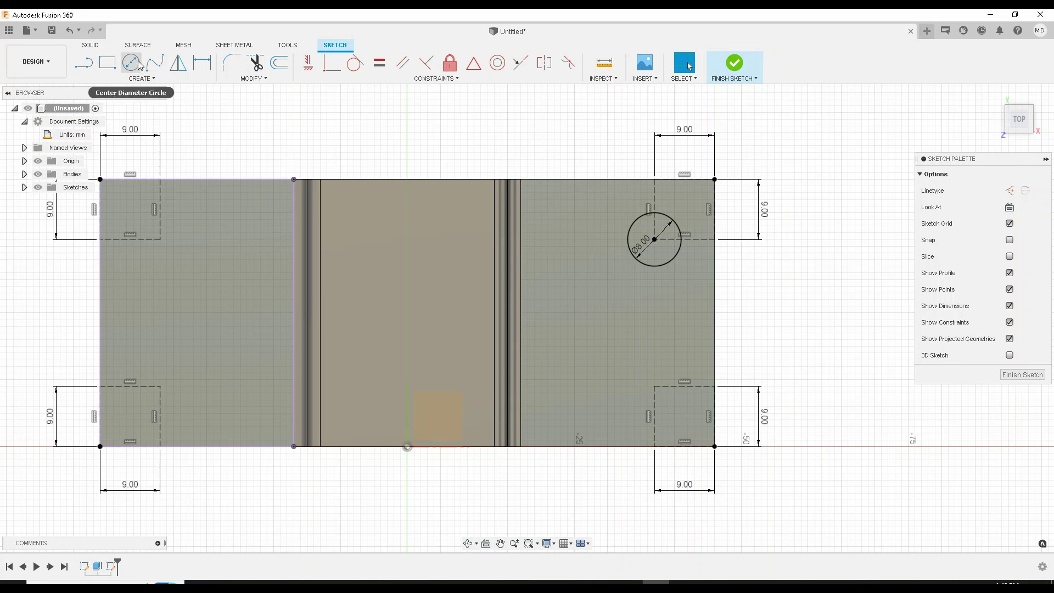
left_click(654, 387)
type("8")
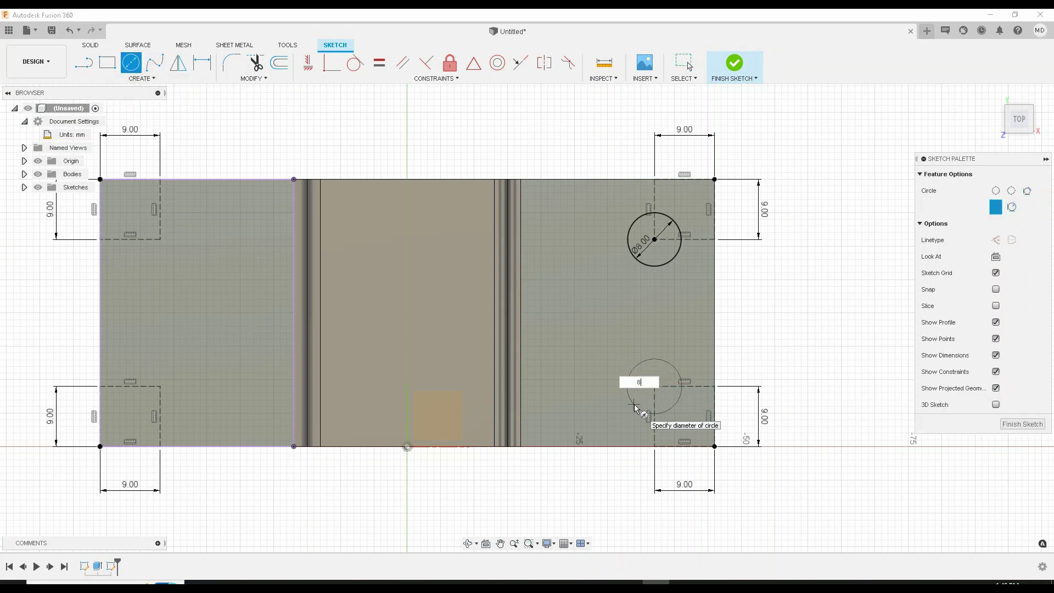
key("Return")
key("Escape")
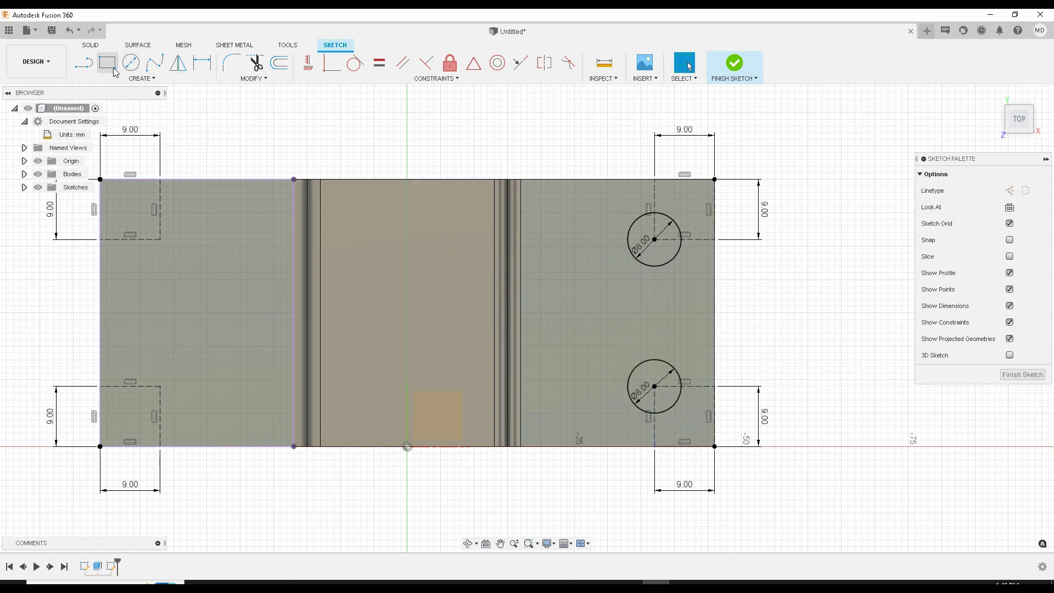
Draw an 8 mm diameter circle centred on the inner corner of the negative X flange's rear construction square
left_click(132, 65)
left_click(162, 240)
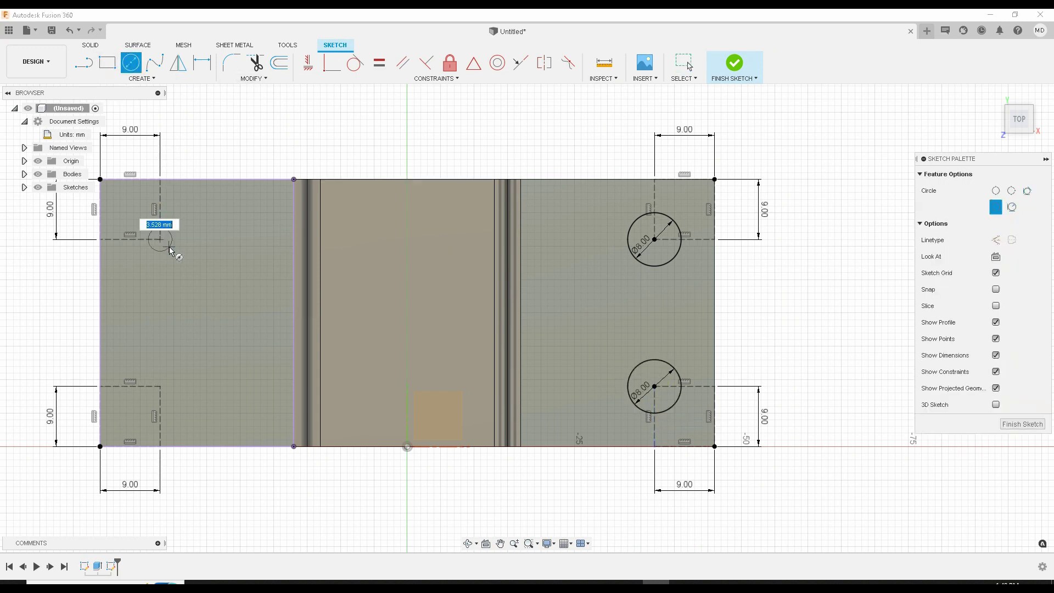
type("8")
key("Return")
key("Escape")
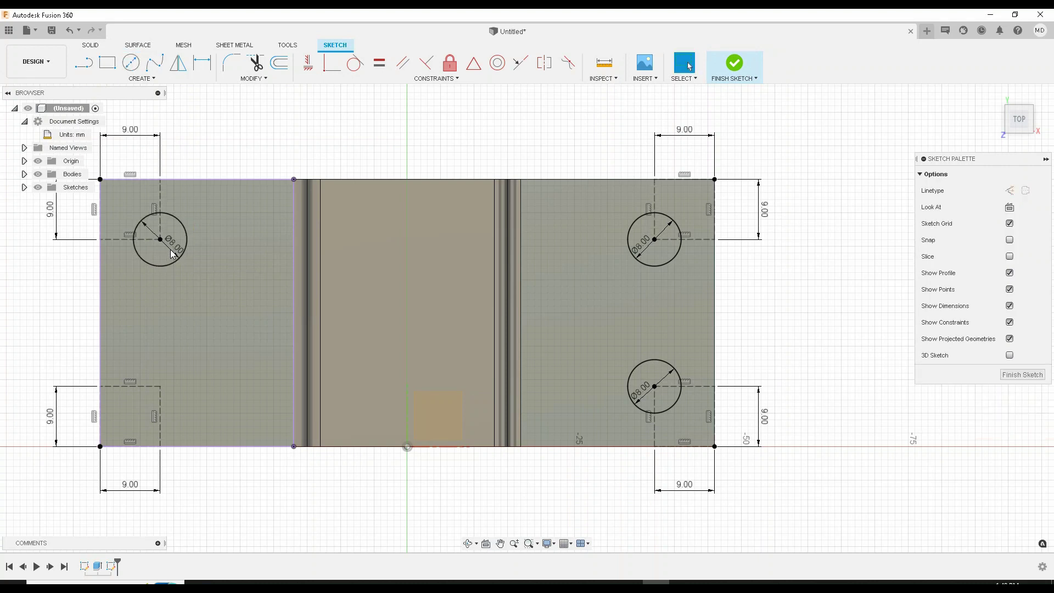
Draw an 8 mm diameter circle centred on the inner corner of the negative X flange's front construction square
key("c")
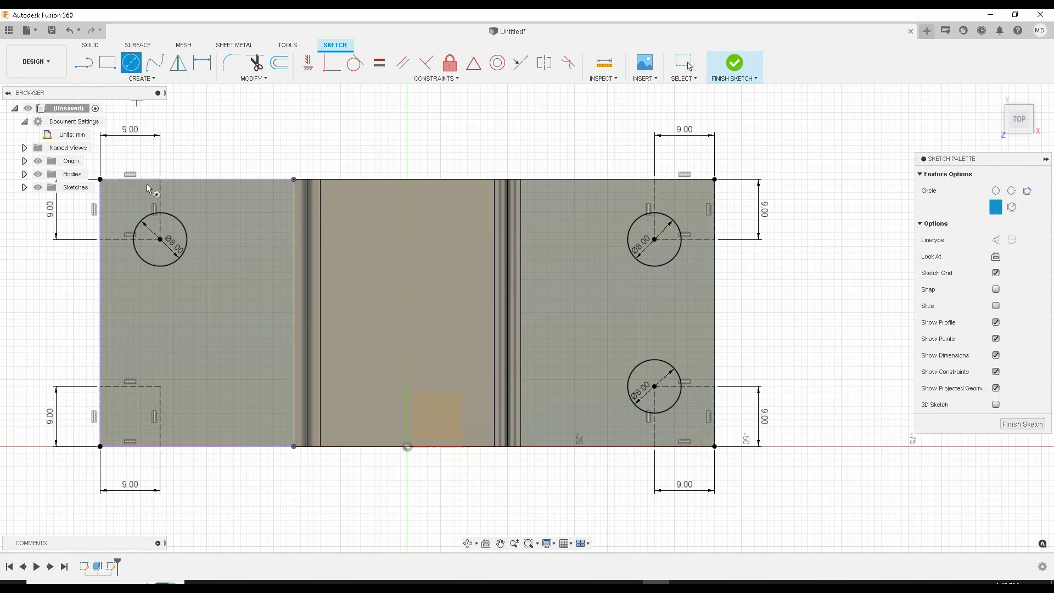
left_click(161, 387)
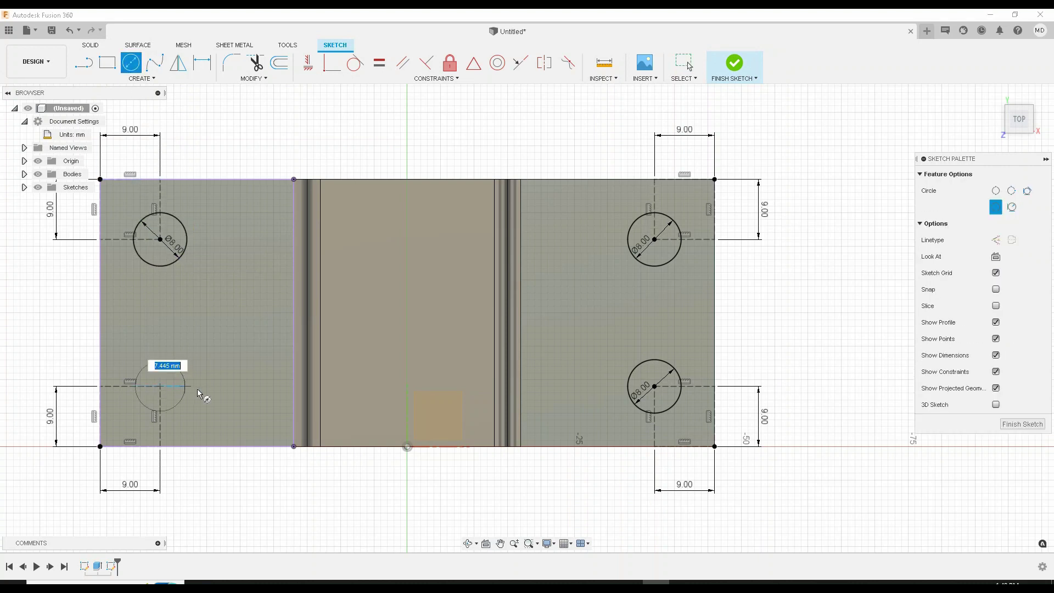
type("8")
key("Return")
key("Escape")
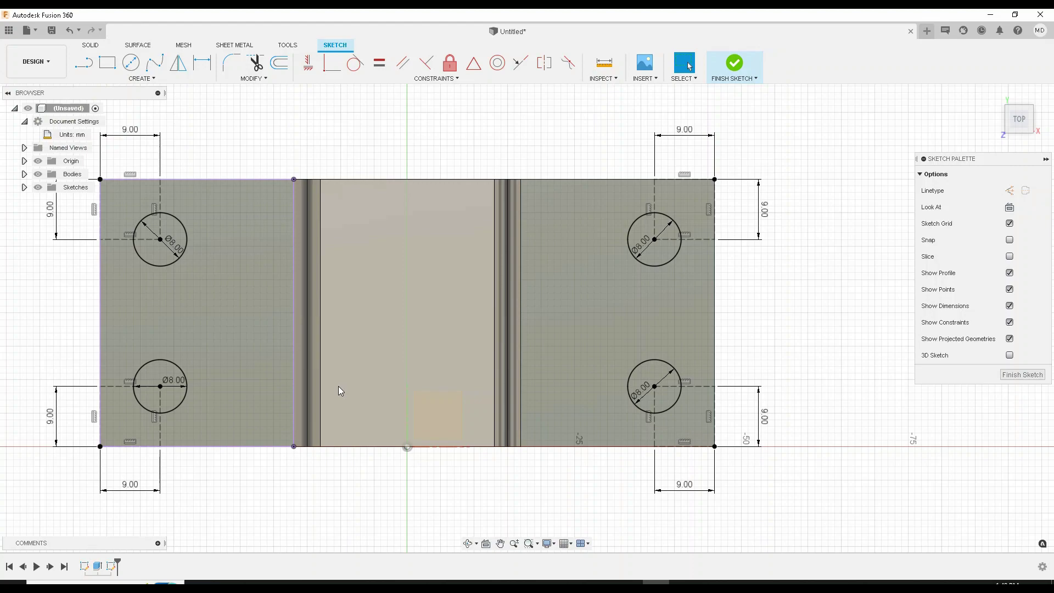
key("F6")
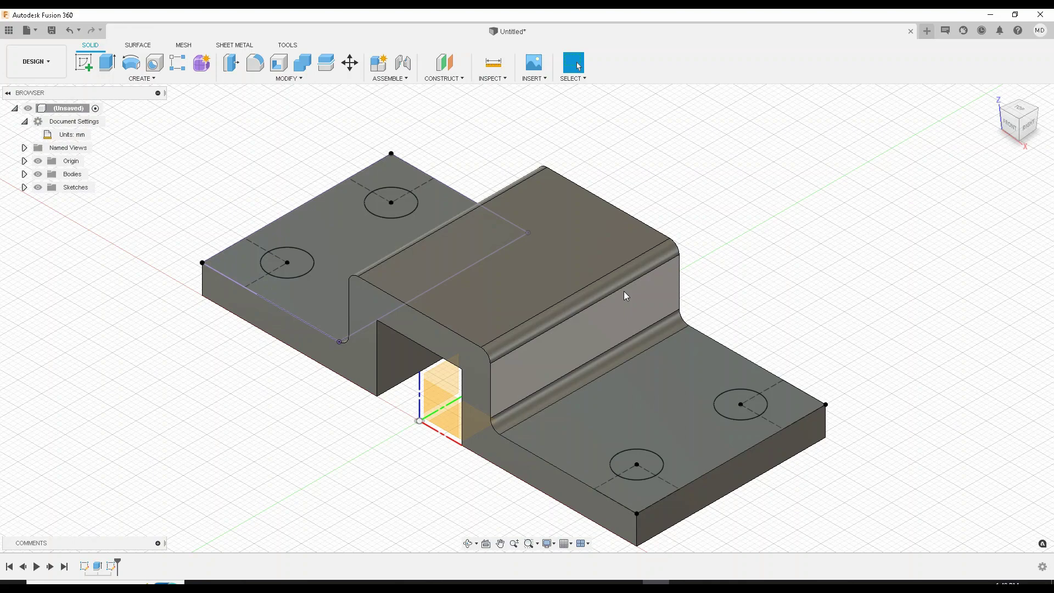
double_click(623, 291)
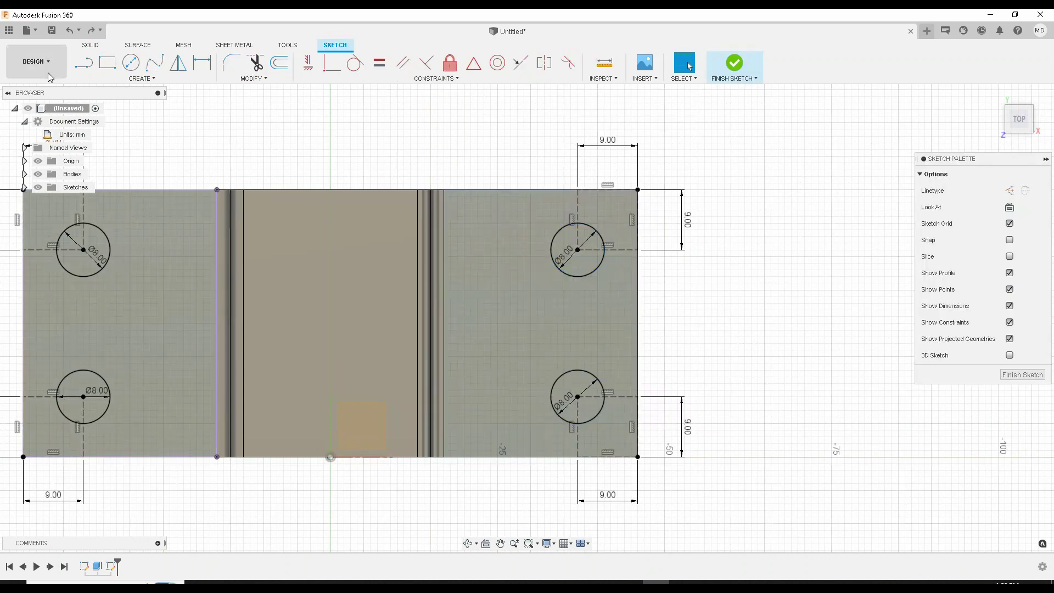
left_click(133, 65)
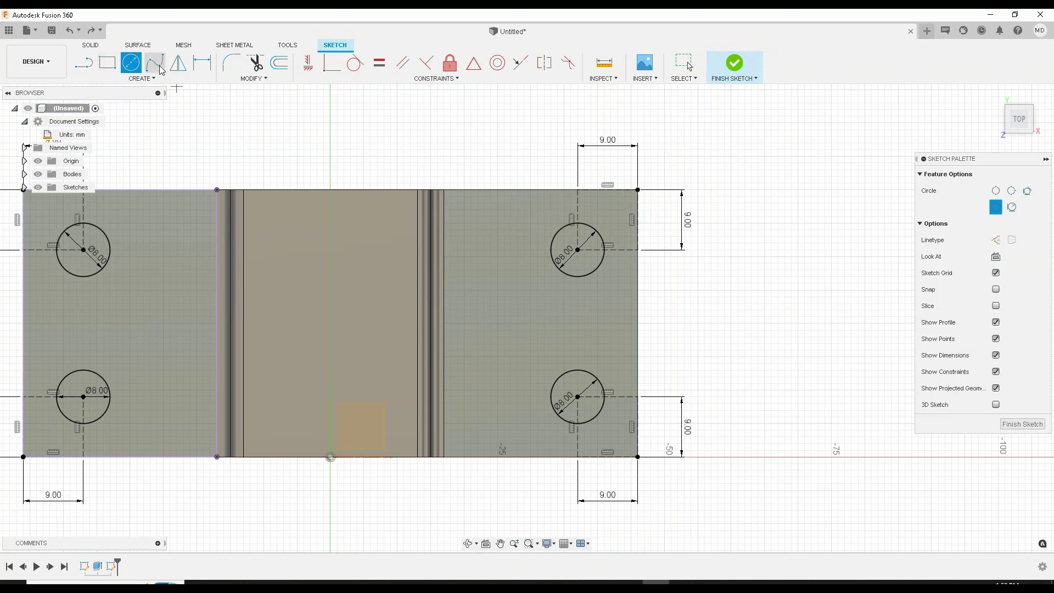
left_click(231, 62)
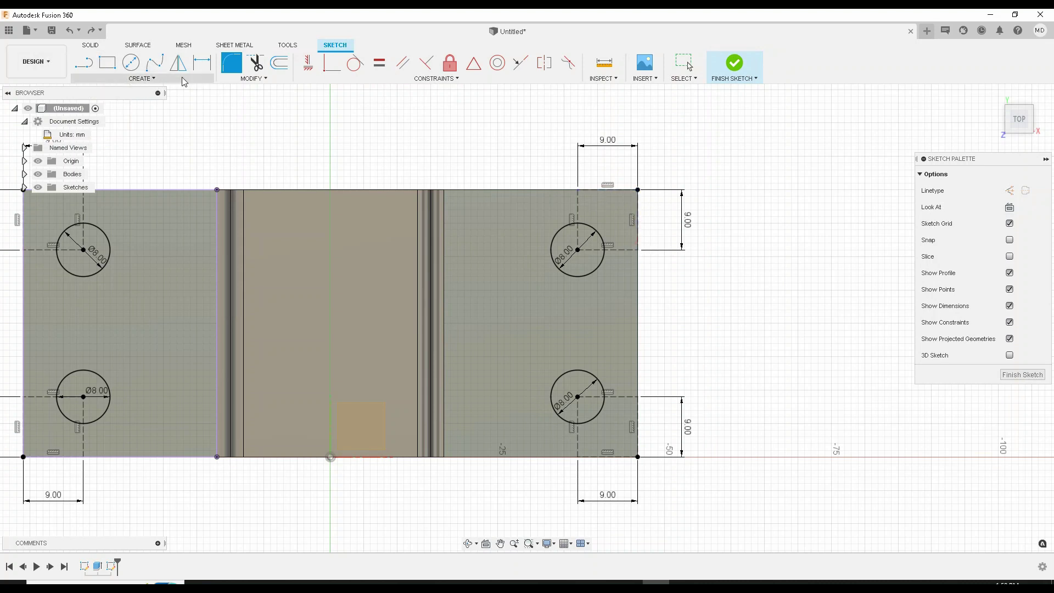
Draw a two-point rectangle over the positive X flange's face, from its outer rear corner to its inner front corner
left_click(108, 64)
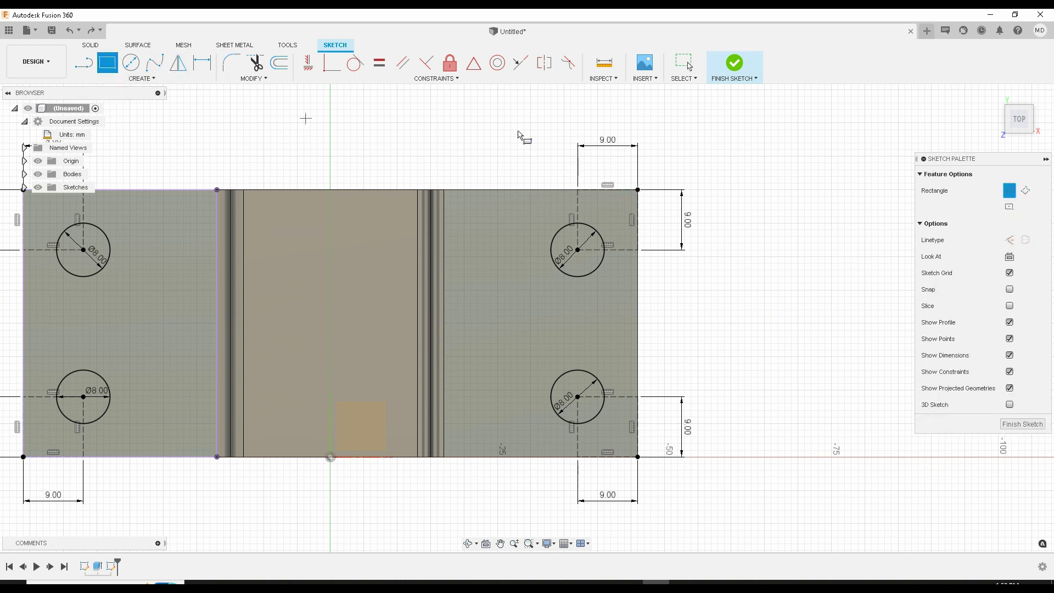
left_click(637, 189)
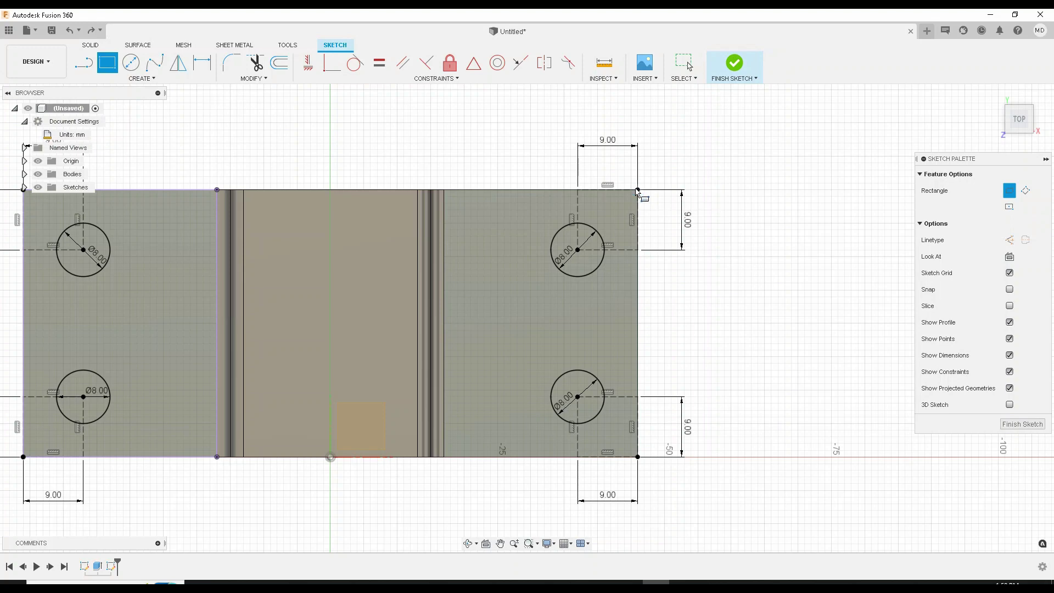
left_click(446, 457)
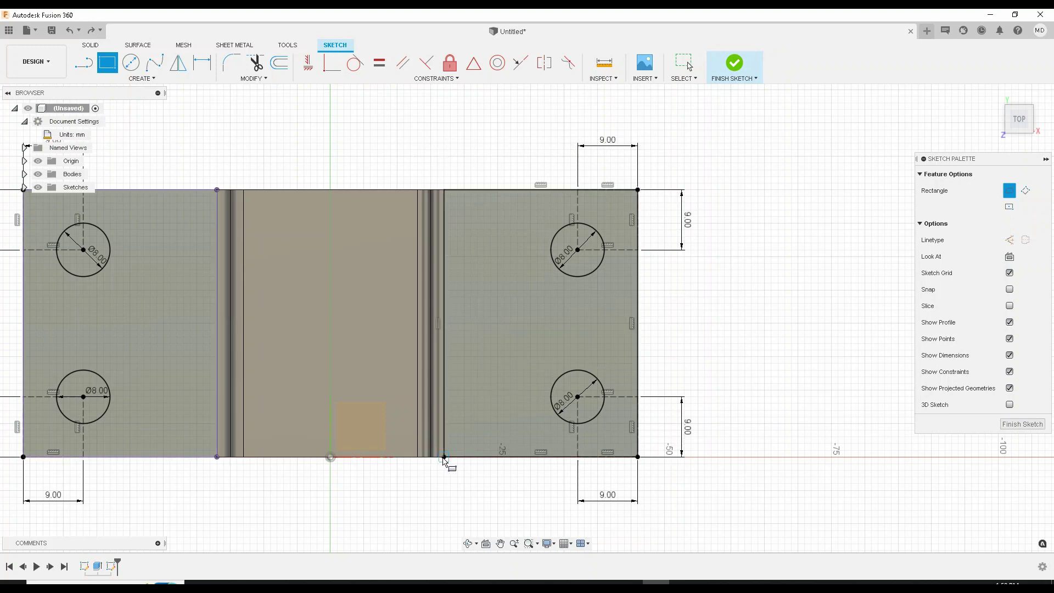
key("Escape")
Draw a two-point rectangle over the negative X flange's face, from its outer rear corner to its inner front corner
middle_click_drag(240, 232, 470, 229)
key("r")
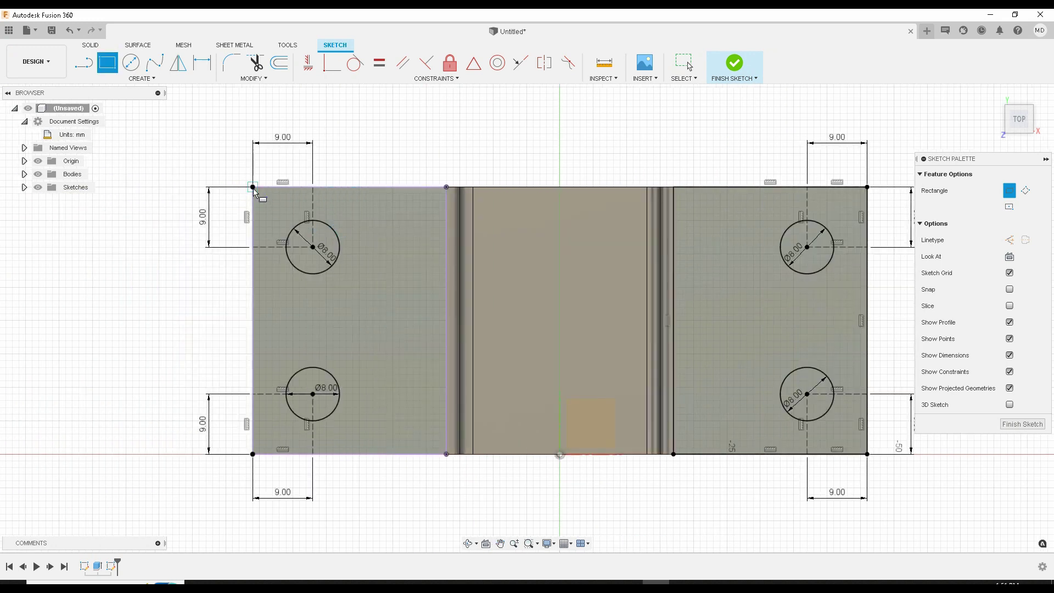
left_click(252, 187)
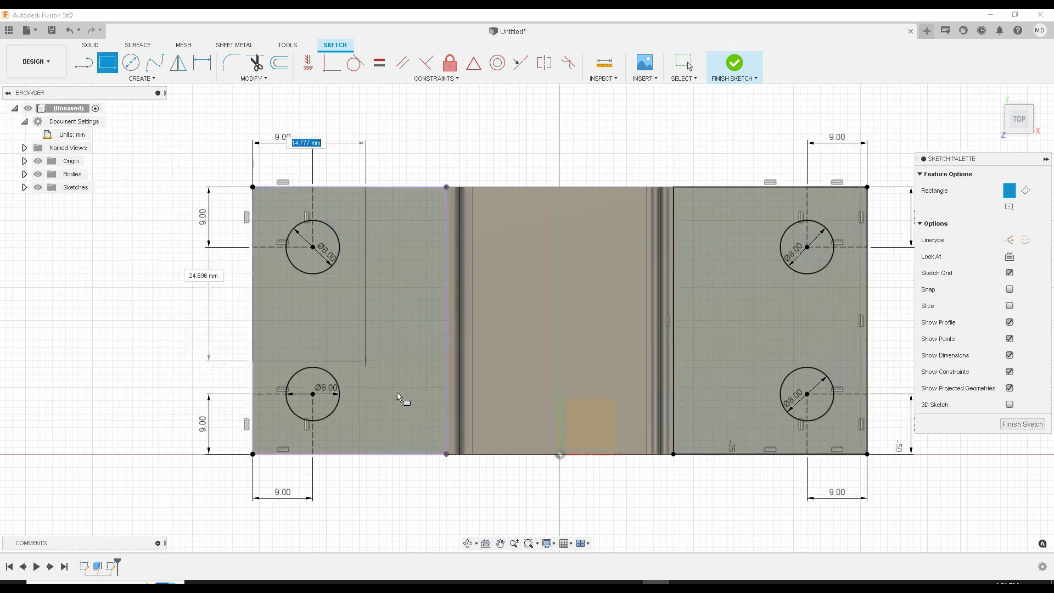
left_click(446, 456)
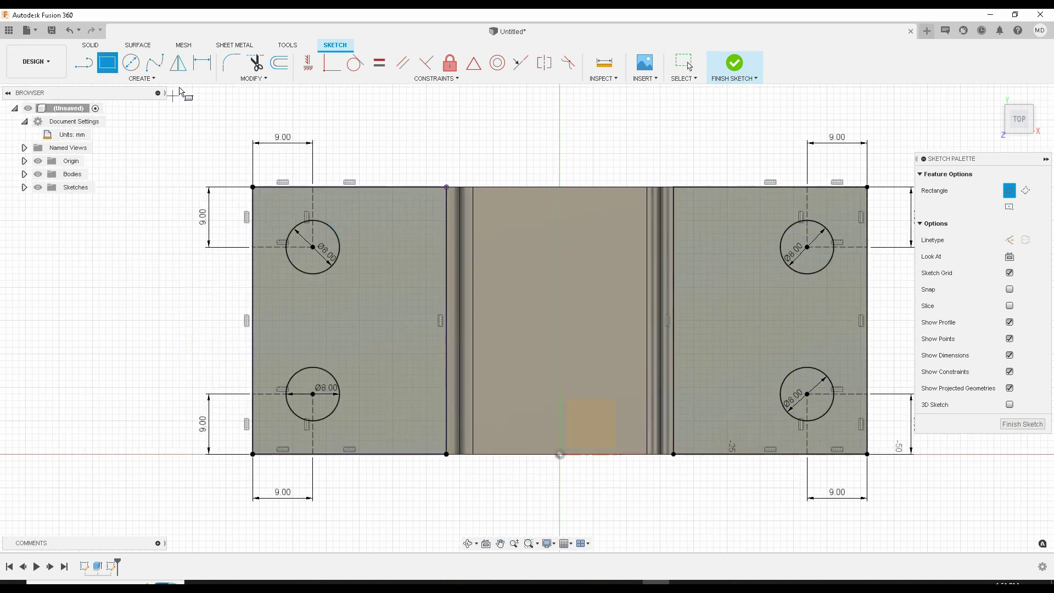
key("Escape")
middle_click_drag(347, 323, 245, 336)
key("r")
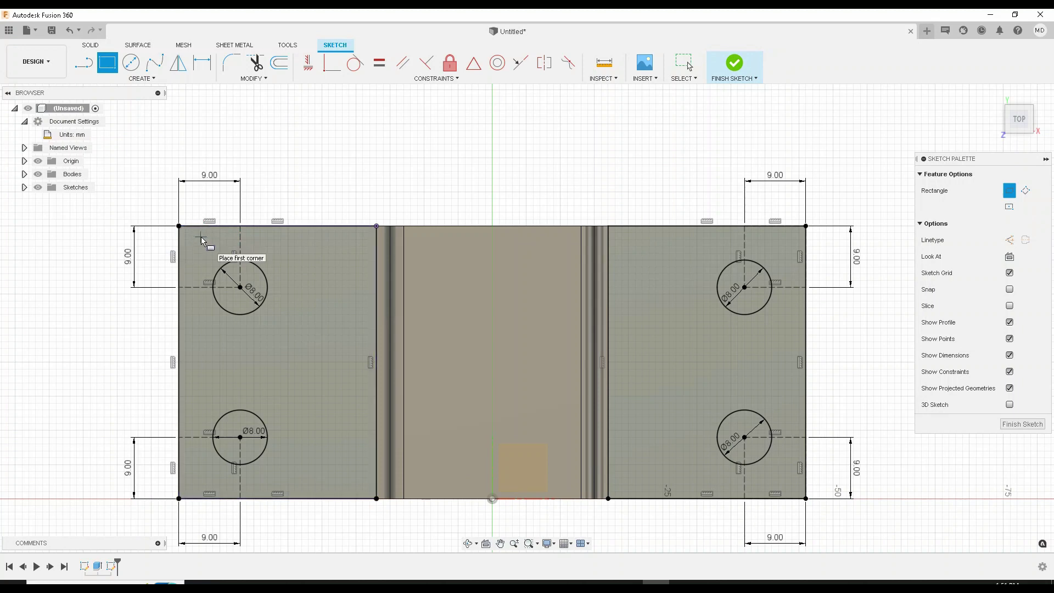
left_click(137, 65)
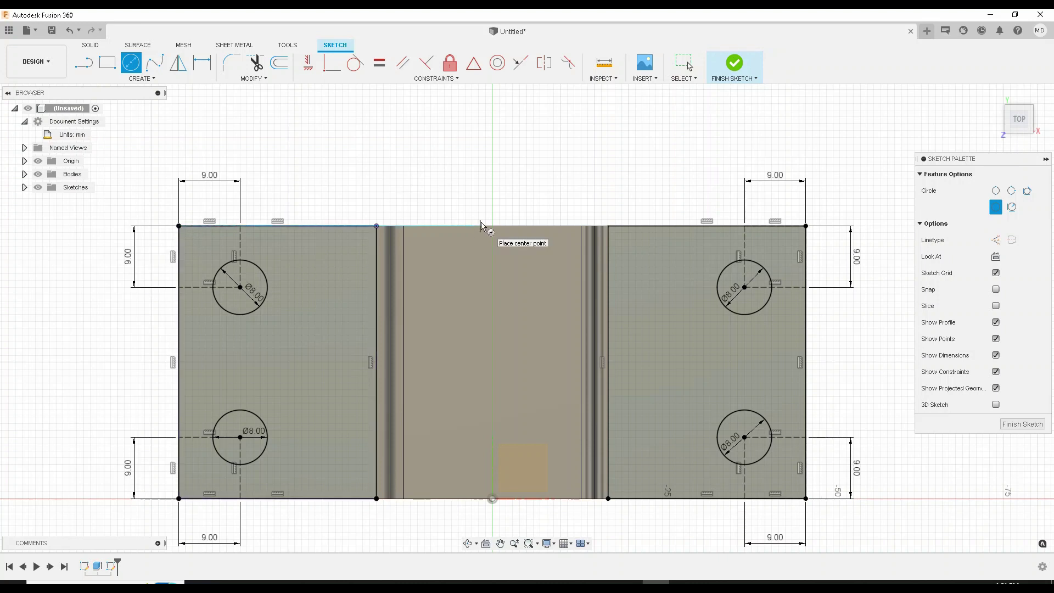
scroll(815, 230, "up", 1)
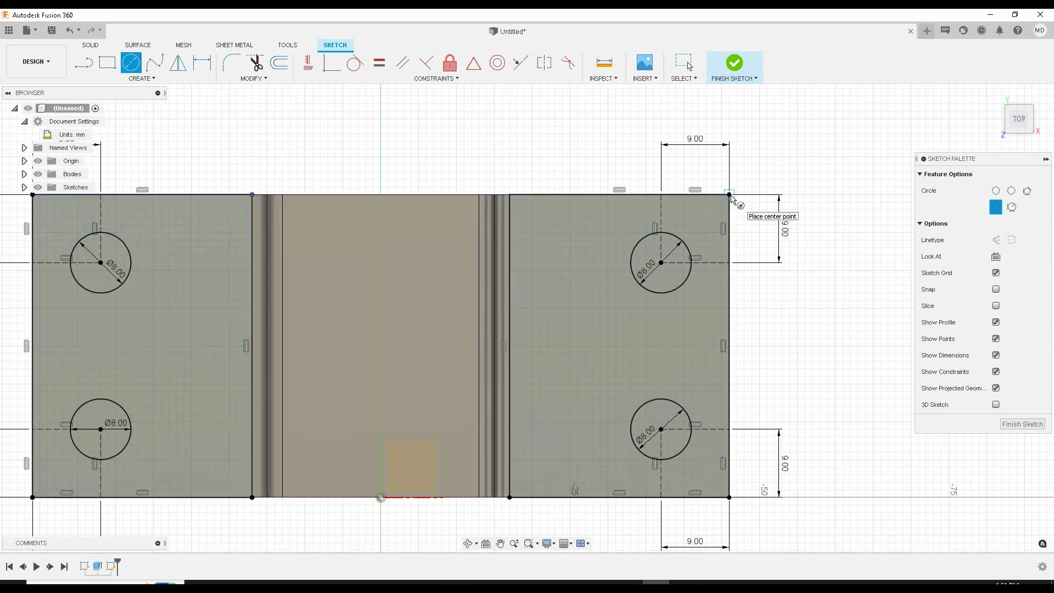
Fillet the outer rear corner of the positive X flange's sketch rectangle with a 2 mm radius
left_click(230, 65)
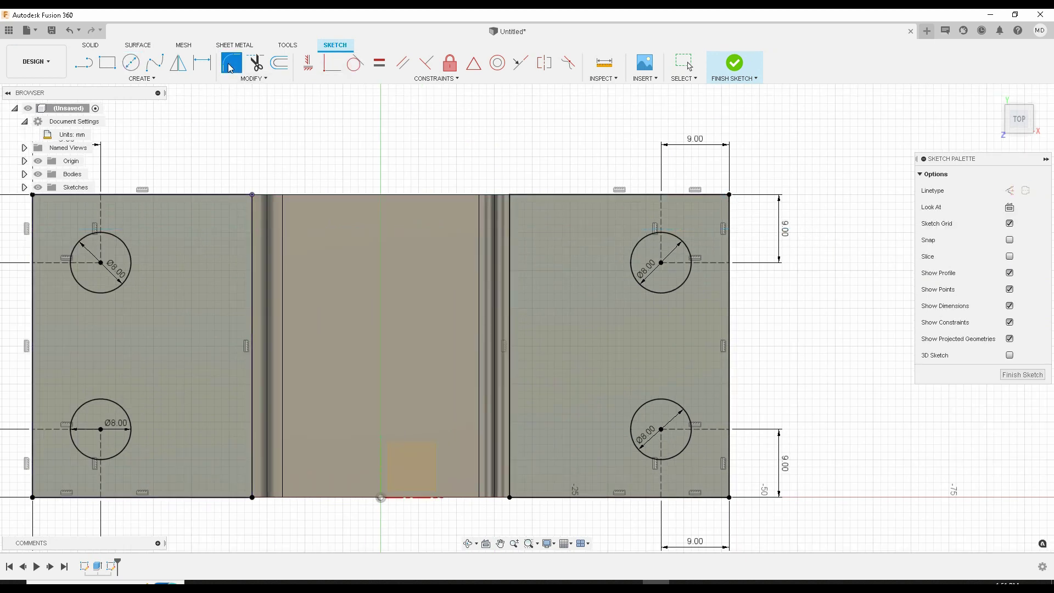
left_click(722, 199)
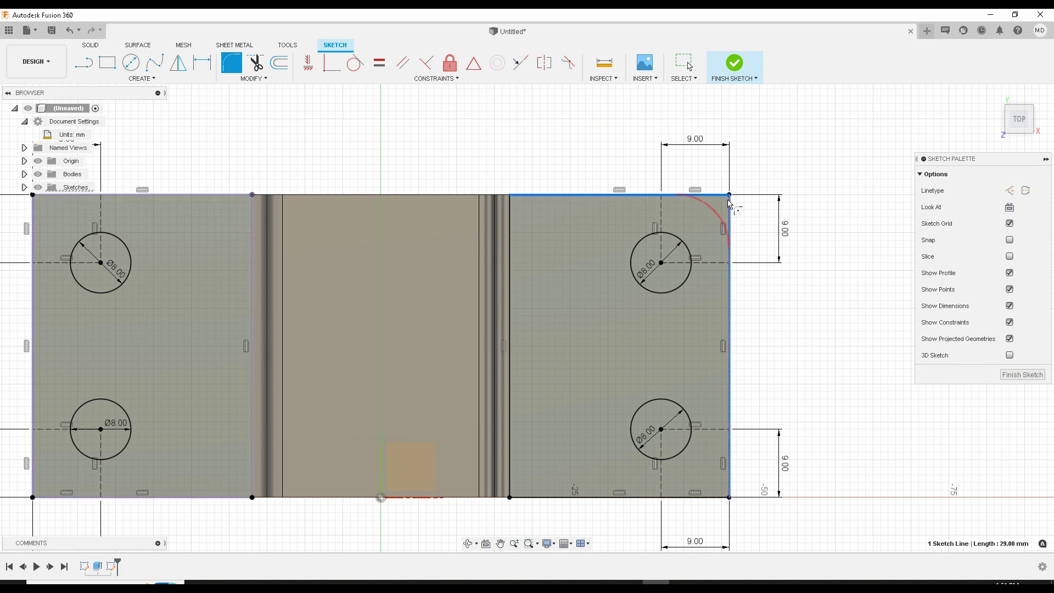
left_click(730, 206)
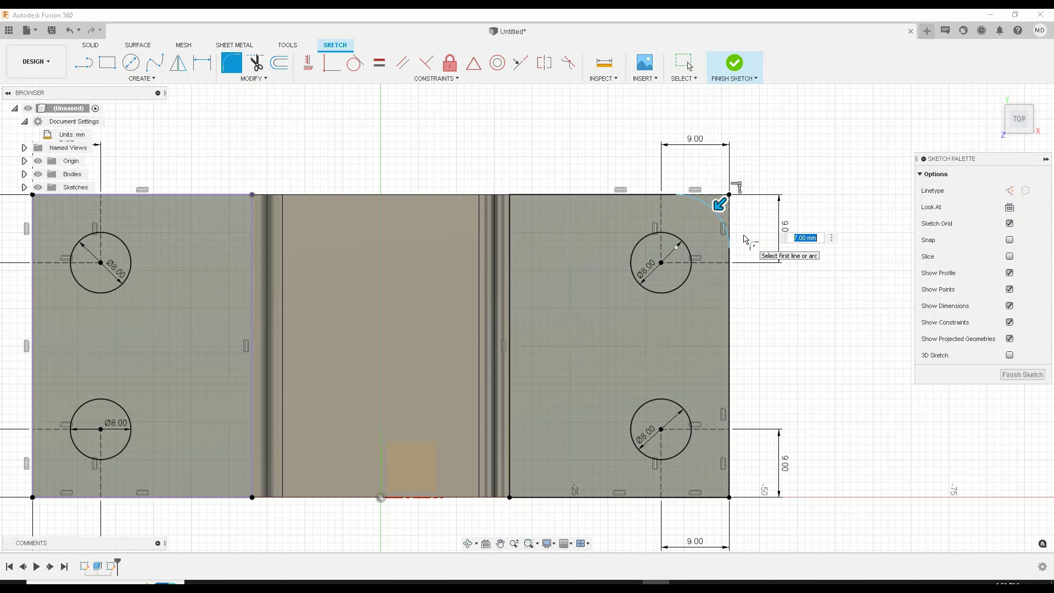
type("2")
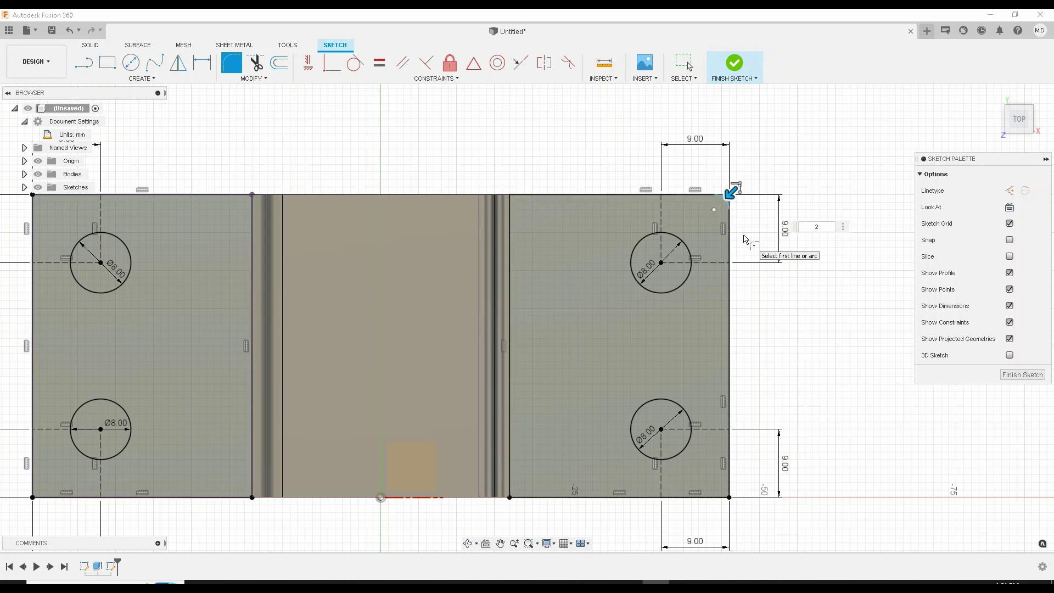
key("Return")
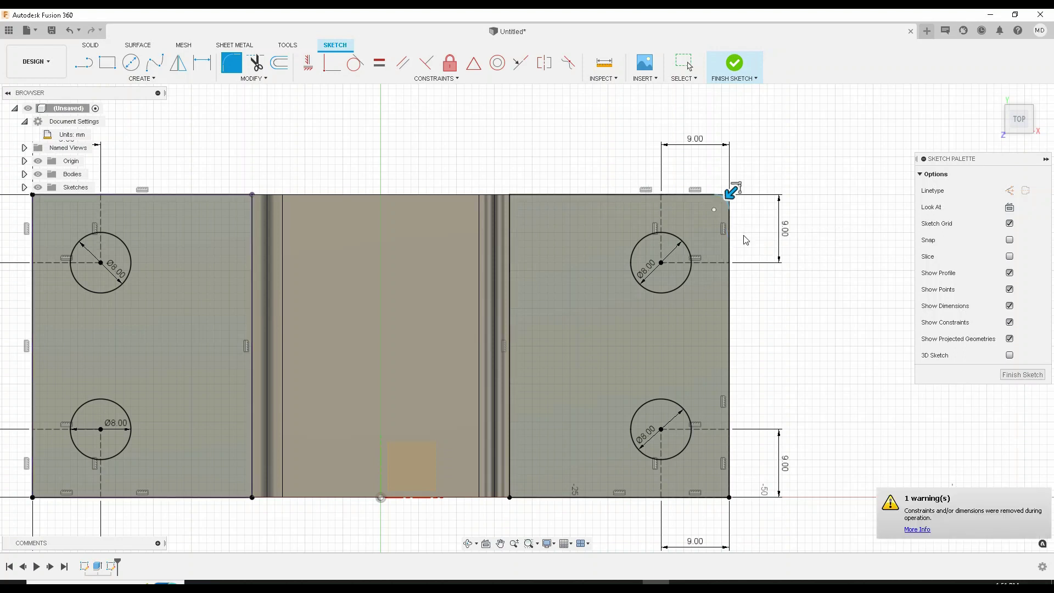
Fillet the outer front corner of the positive X flange's sketch rectangle with a 2 mm radius
right_click(829, 279)
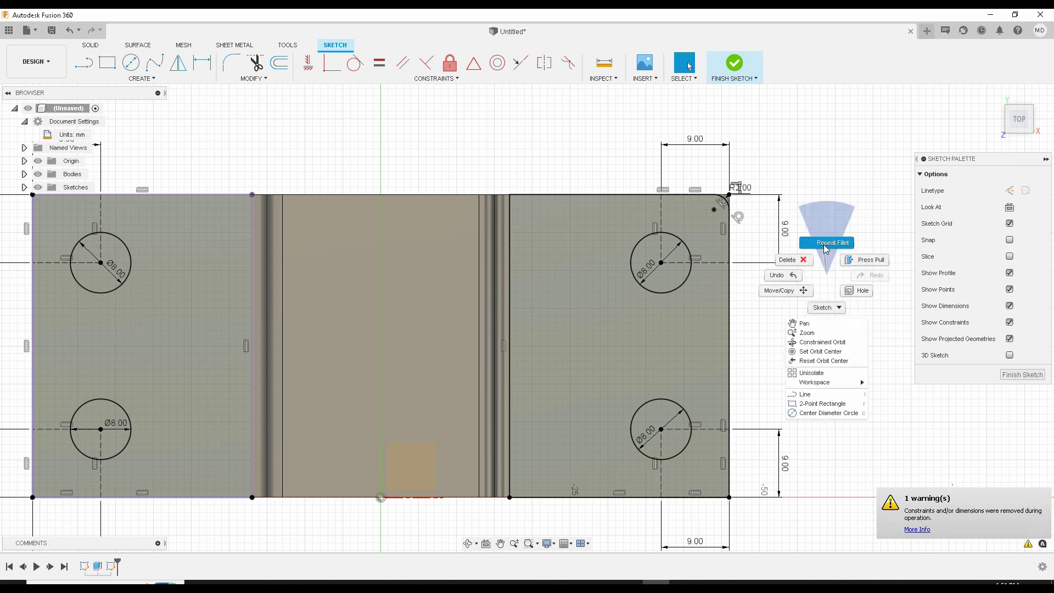
left_click(826, 245)
middle_click_drag(737, 495, 741, 451)
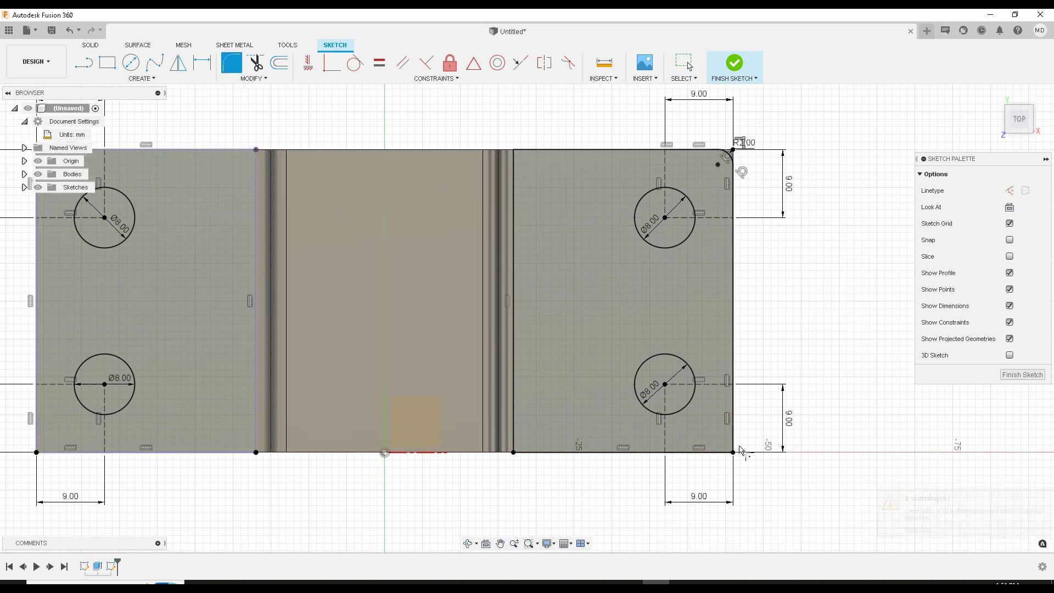
left_click(735, 451)
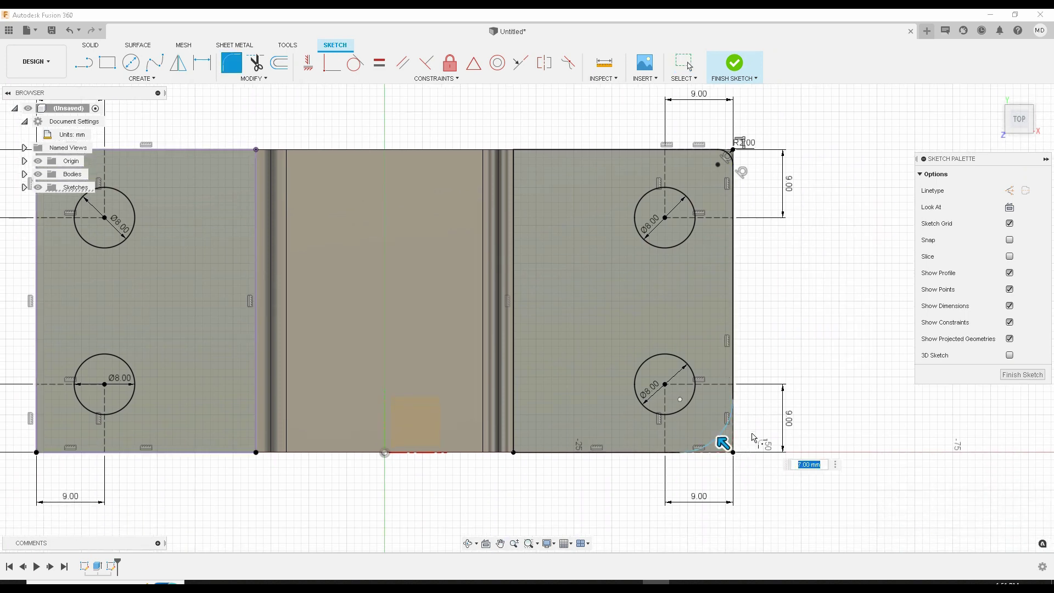
type("2")
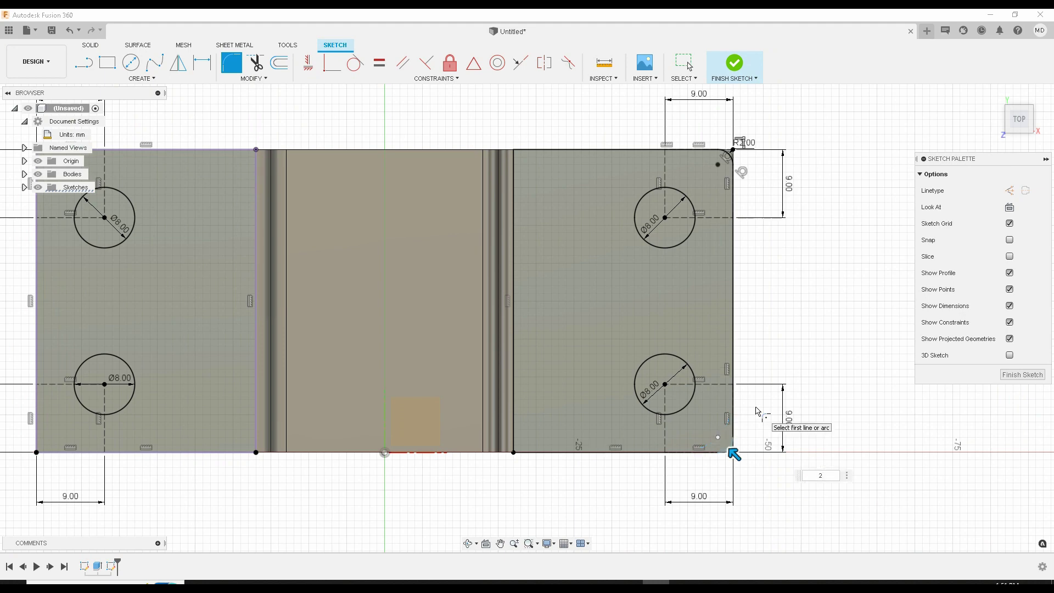
key("Return")
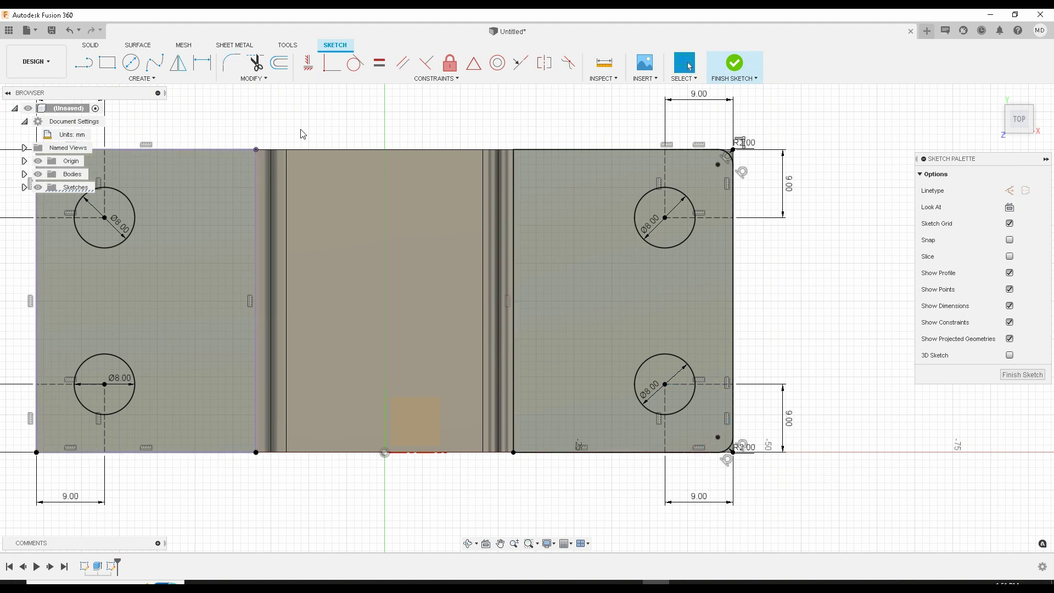
right_click(302, 134)
left_click(306, 108)
key("F6")
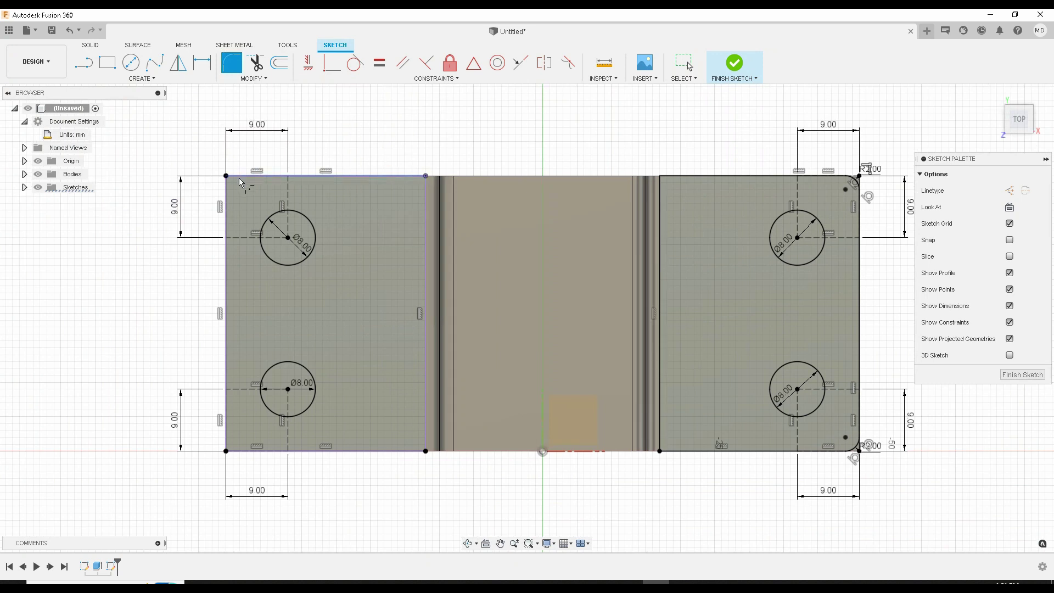
middle_click_drag(714, 307, 617, 312)
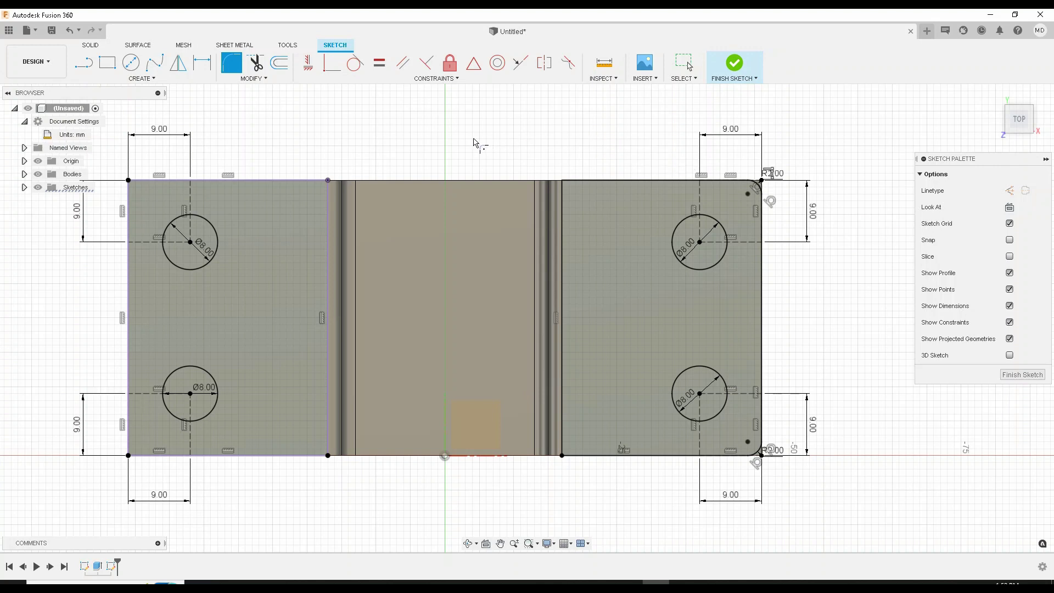
right_click(442, 141)
left_click(437, 142)
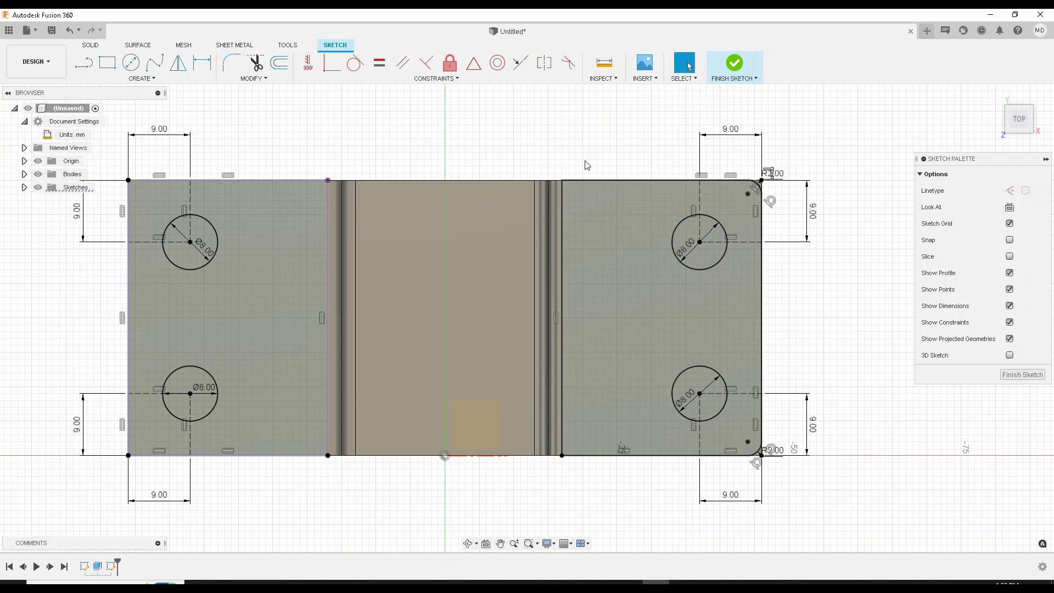
Mirror the positive X flange's two corner fillet arcs across the Y axis onto the negative X flange
left_click(148, 80)
left_click(141, 237)
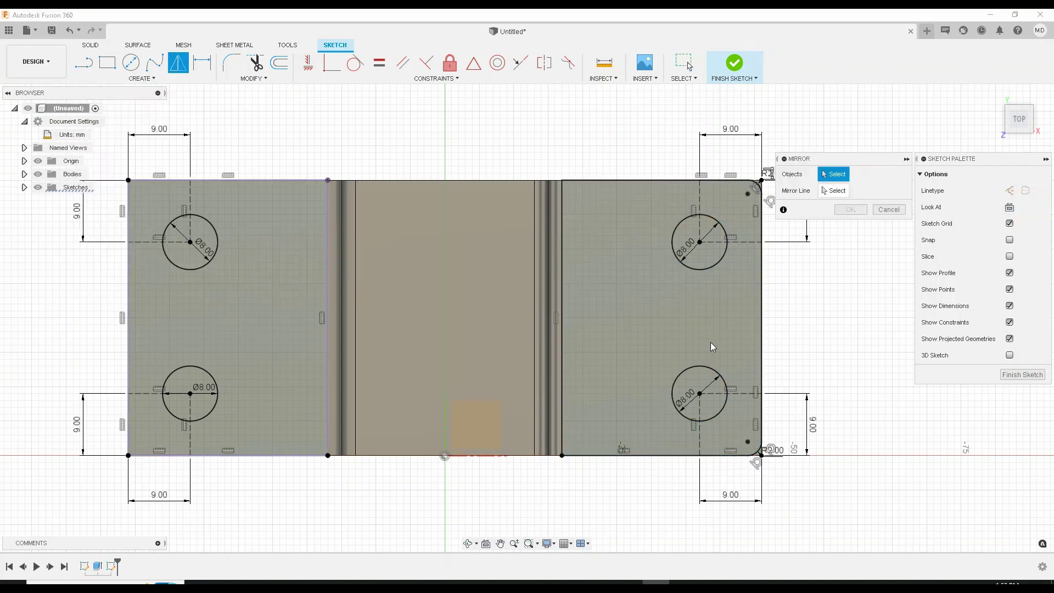
scroll(764, 184, "up", 3)
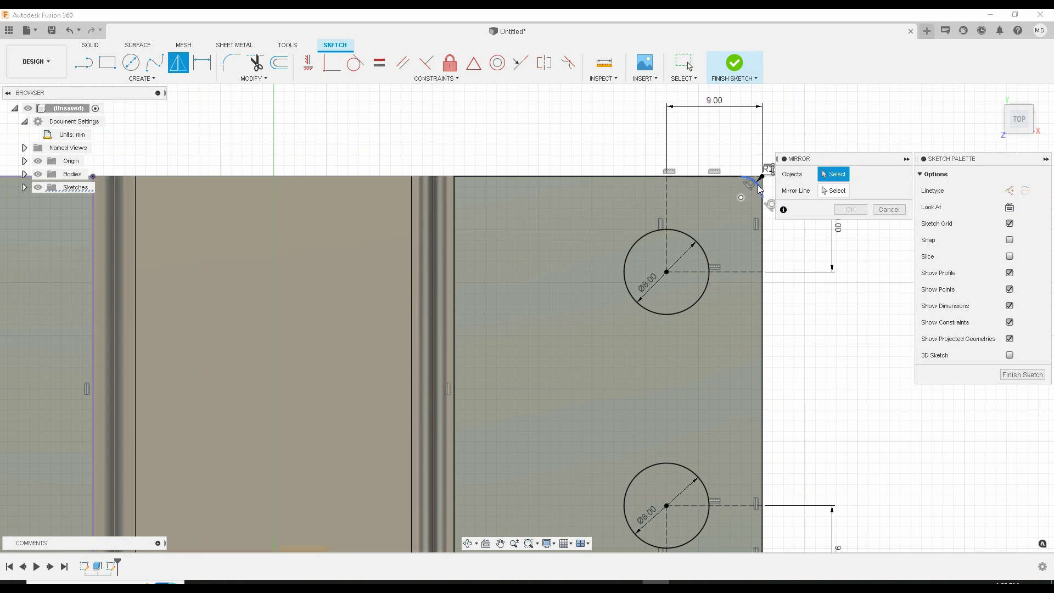
left_click(760, 187)
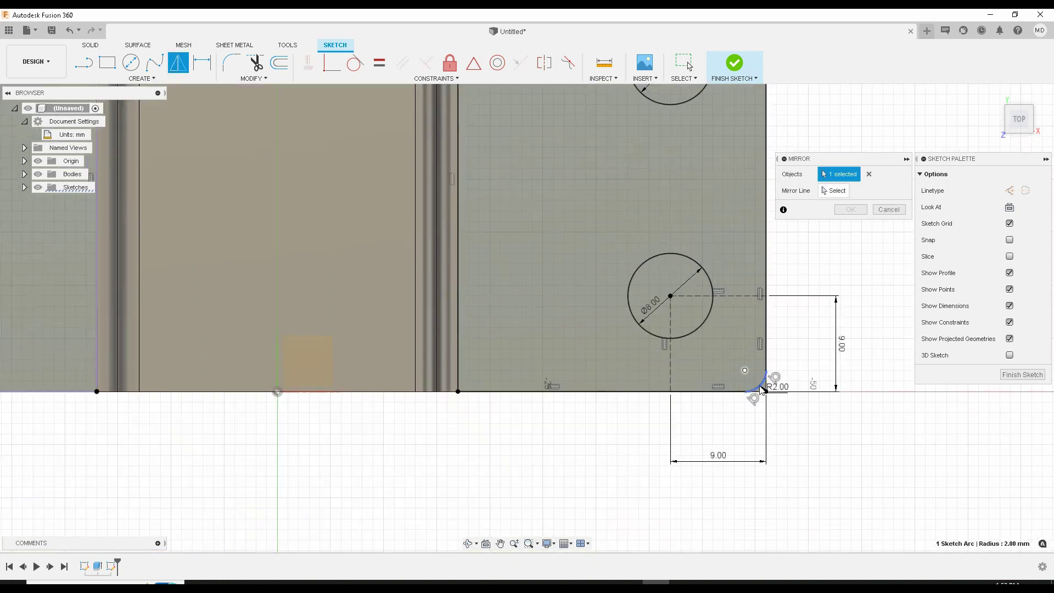
left_click(762, 389)
scroll(758, 385, "down", 5)
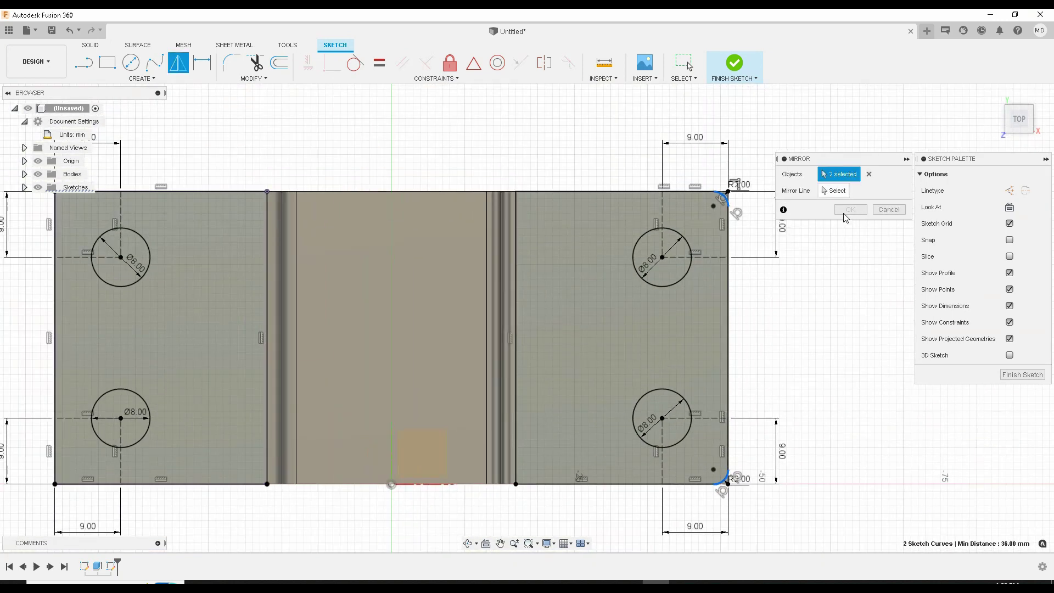
left_click(834, 191)
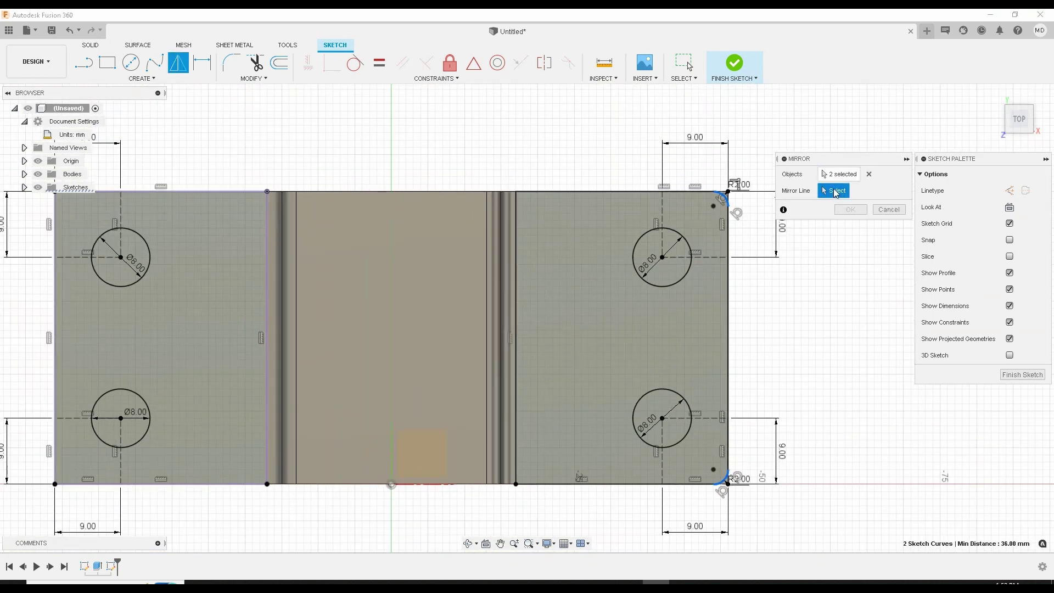
left_click(393, 449)
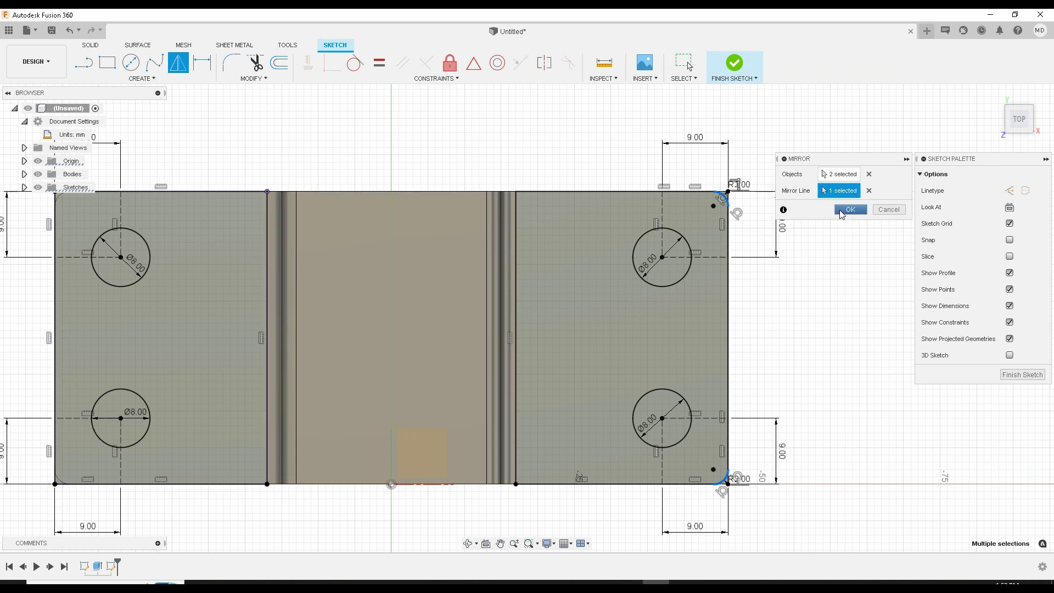
left_click(851, 209)
Inspect the mirrored arc at the negative X flange's outer front corner
middle_click_drag(55, 481, 258, 416)
scroll(252, 415, "up", 5)
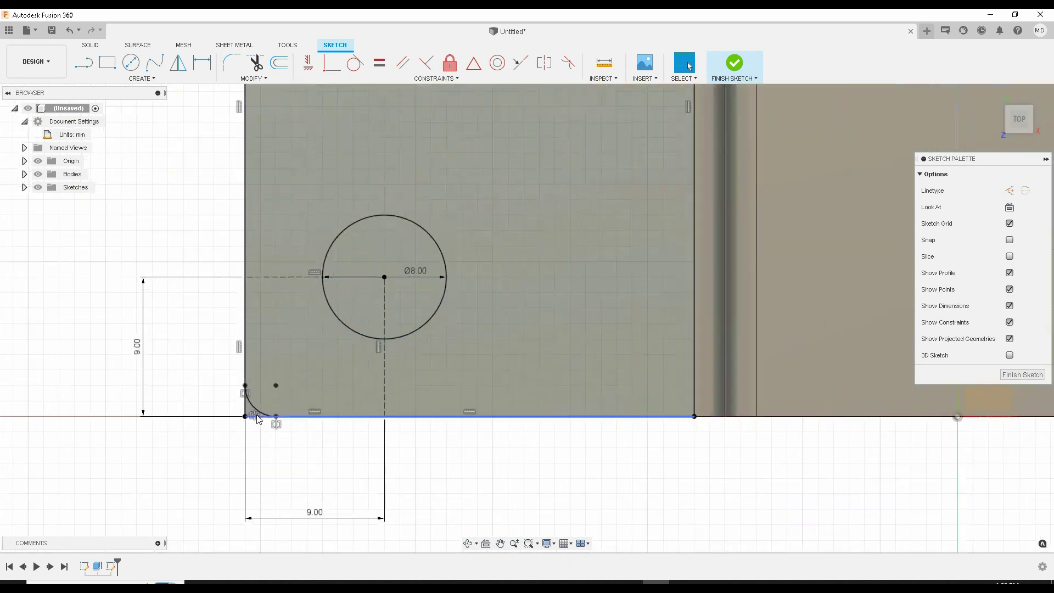
scroll(248, 410, "up", 1)
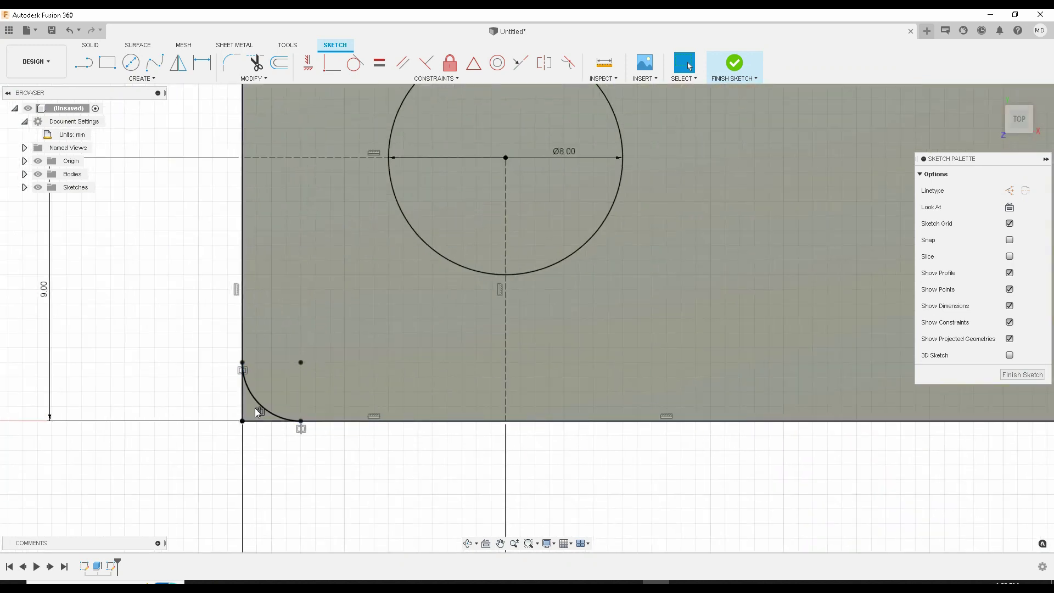
scroll(253, 416, "down", 4)
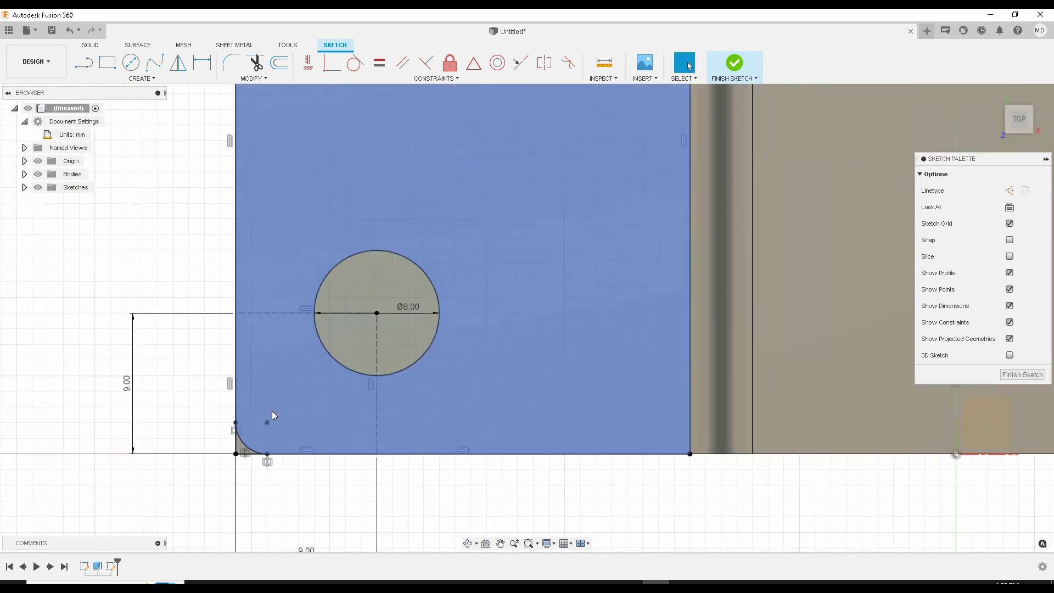
Finish the flange sketch and show the bracket in the isometric home view
scroll(278, 407, "down", 1)
left_click(1022, 375)
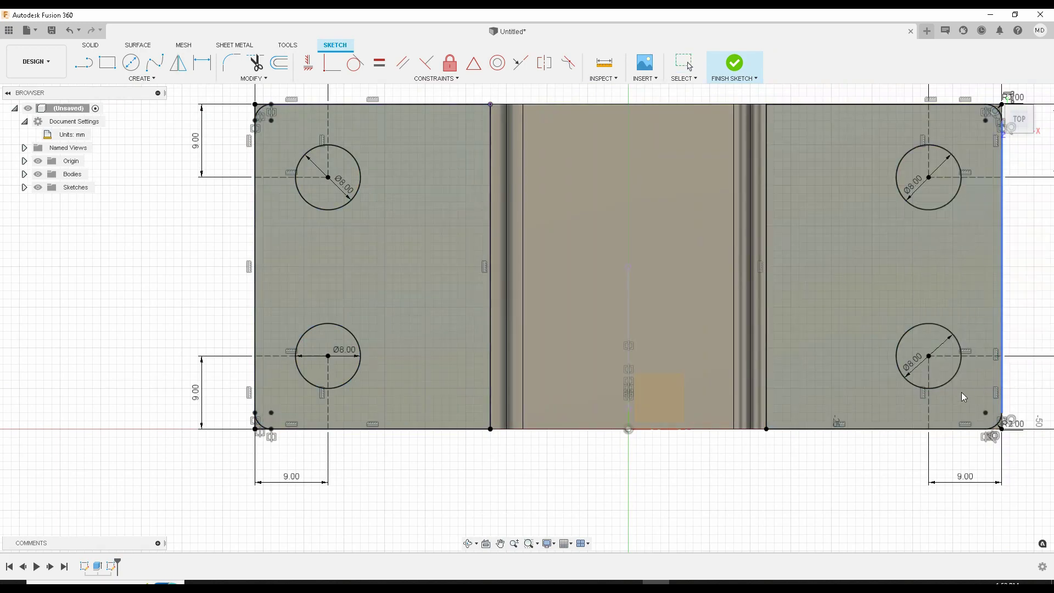
left_click(995, 95)
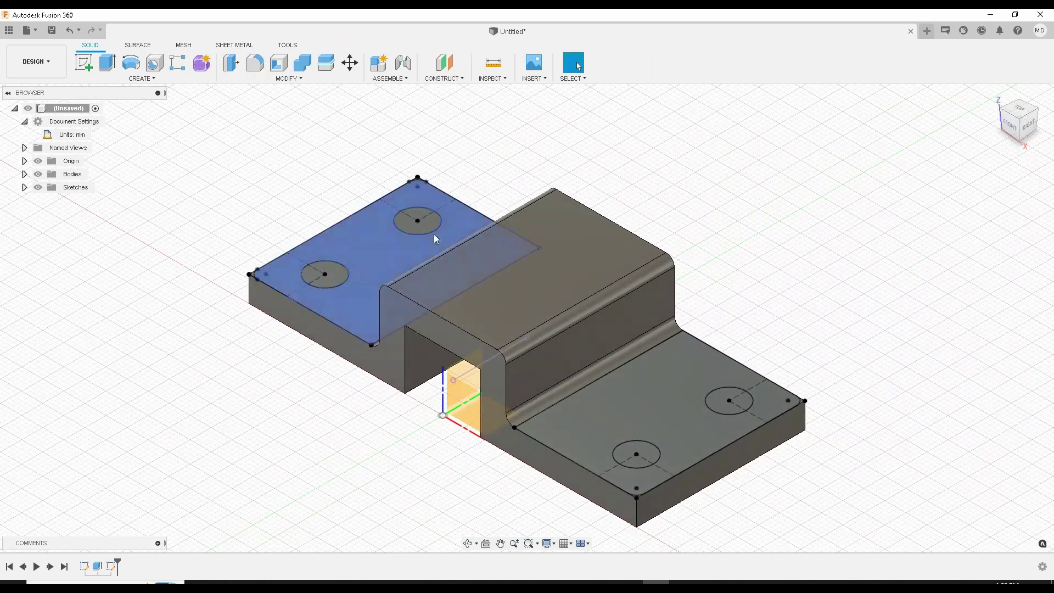
Start an Extrude and select the four 8 mm hole circles on both flanges as profiles
scroll(614, 229, "up", 3)
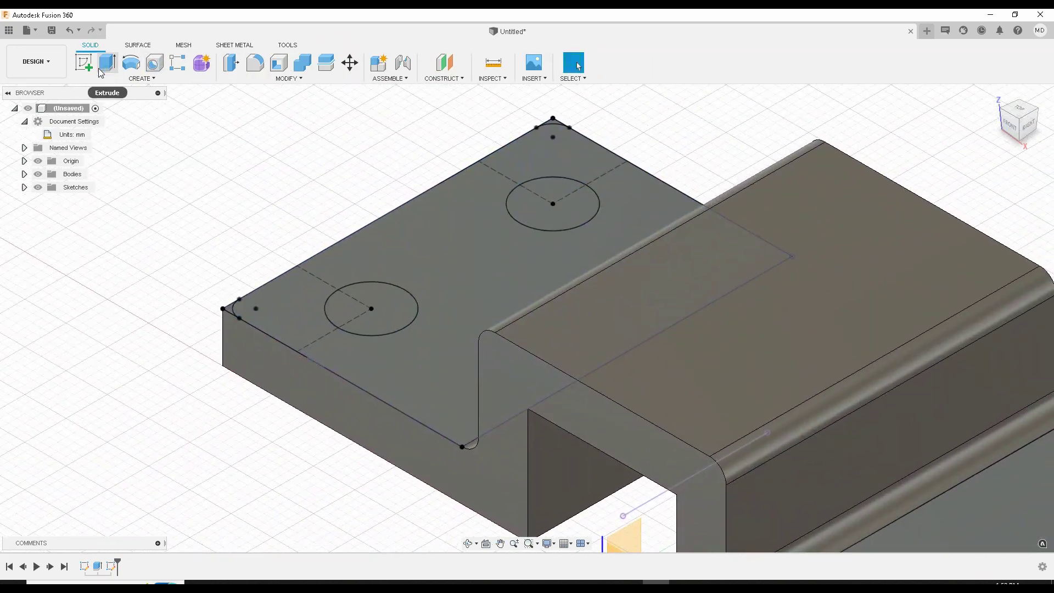
left_click(106, 65)
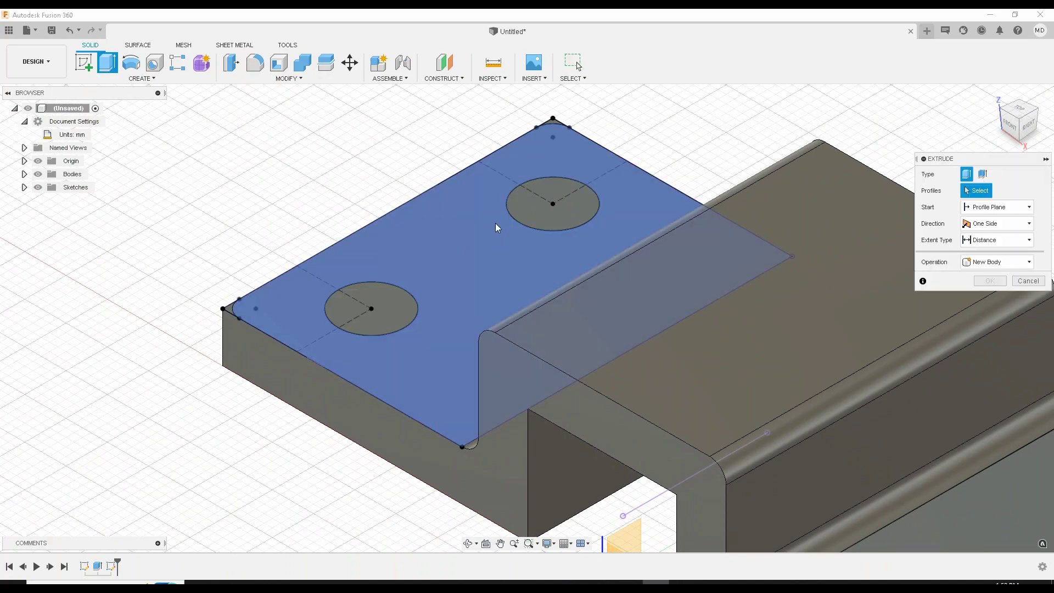
middle_click_drag(367, 245, 352, 247)
scroll(351, 247, "down", 2)
middle_click_drag(711, 445, 687, 344)
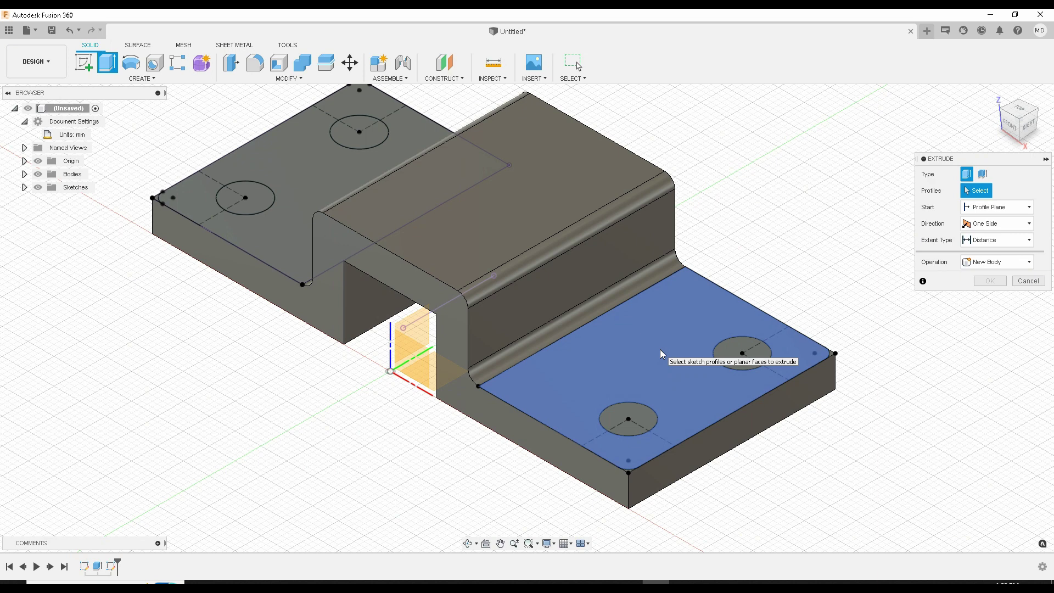
left_click(634, 419)
left_click(742, 353)
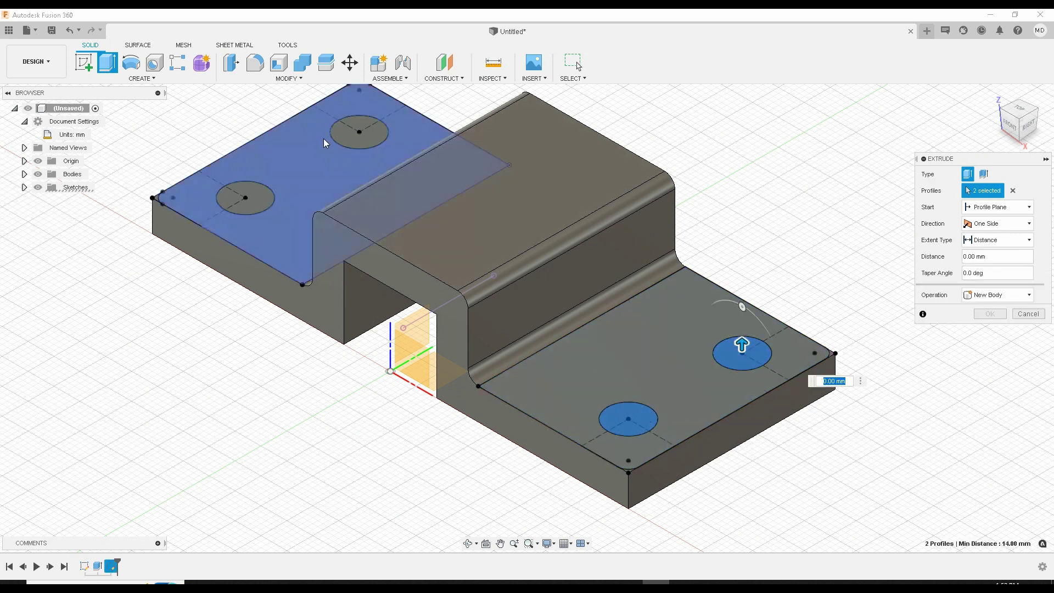
left_click(359, 131)
left_click(245, 198)
scroll(156, 212, "up", 3)
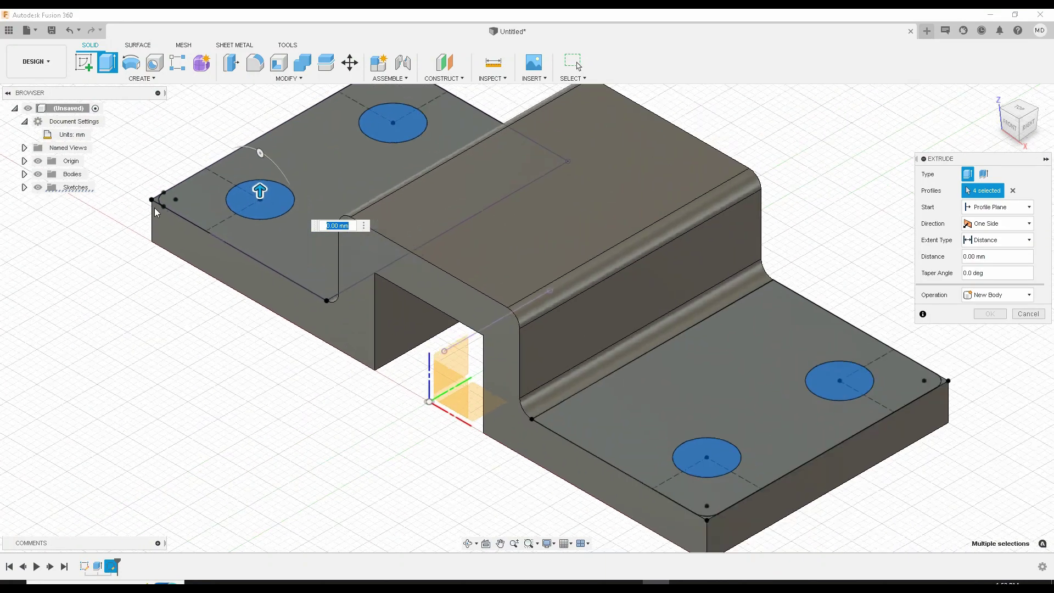
Add the four small outer corner profiles outside the fillet arcs on both flanges to the extrude selection
scroll(156, 212, "up", 3)
left_click(160, 187)
scroll(160, 186, "up", 5)
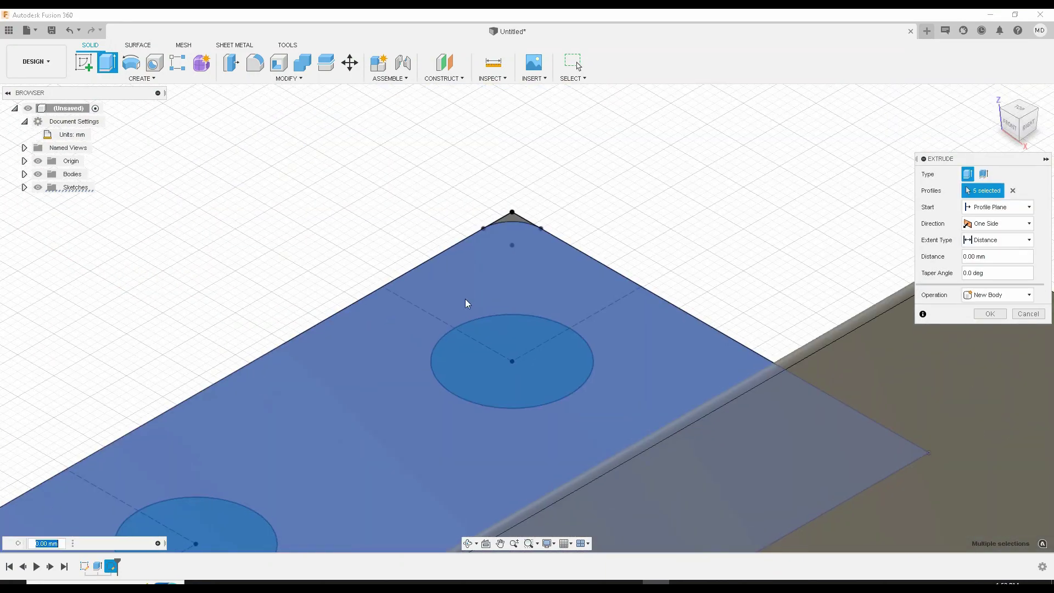
left_click(512, 219)
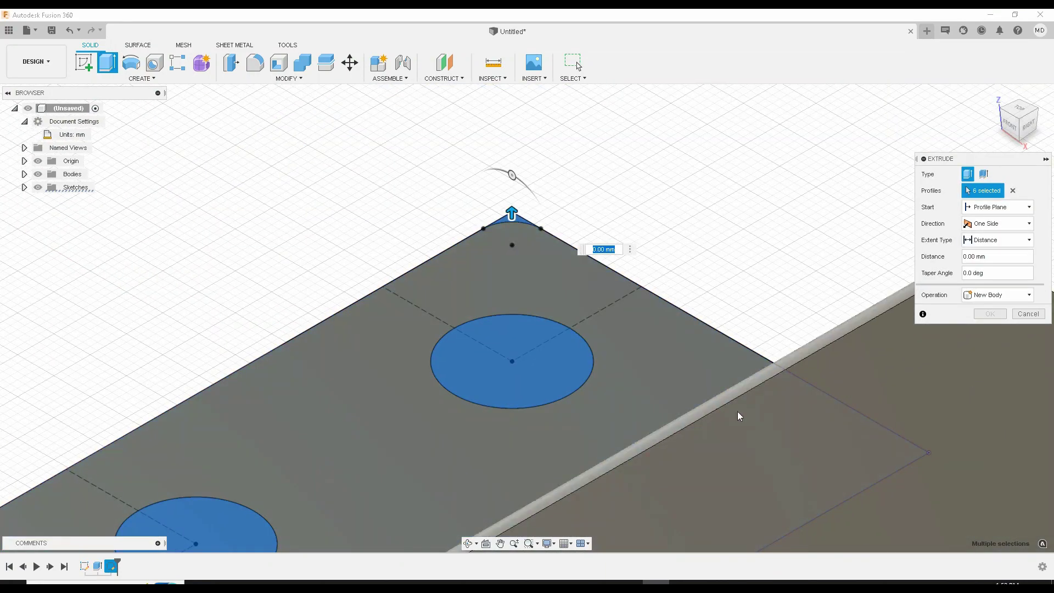
scroll(739, 416, "down", 5)
scroll(423, 395, "up", 3)
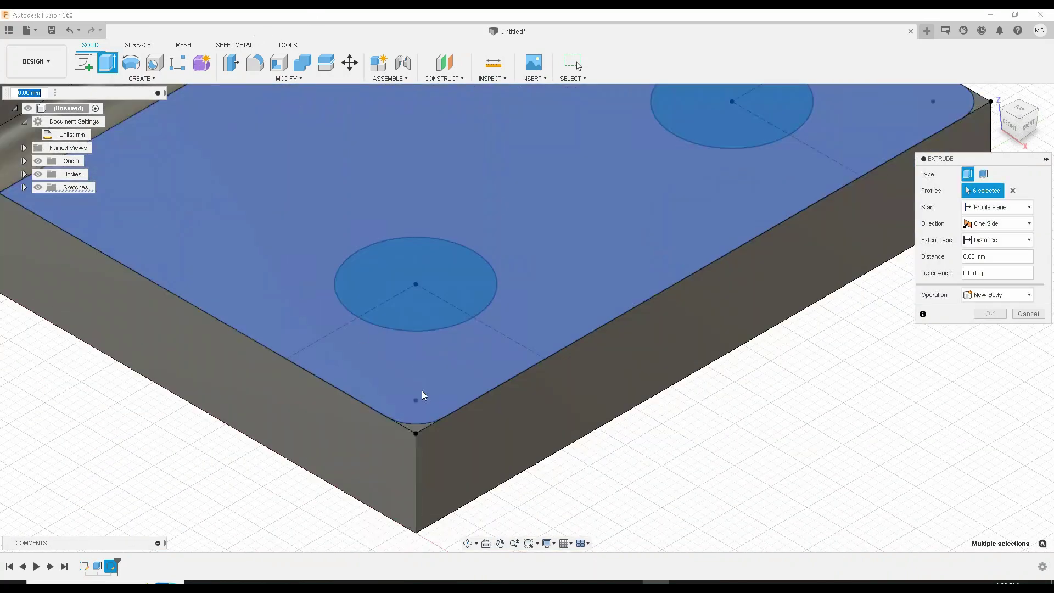
scroll(423, 395, "up", 2)
left_click(420, 426)
scroll(423, 373, "down", 5)
scroll(657, 329, "up", 3)
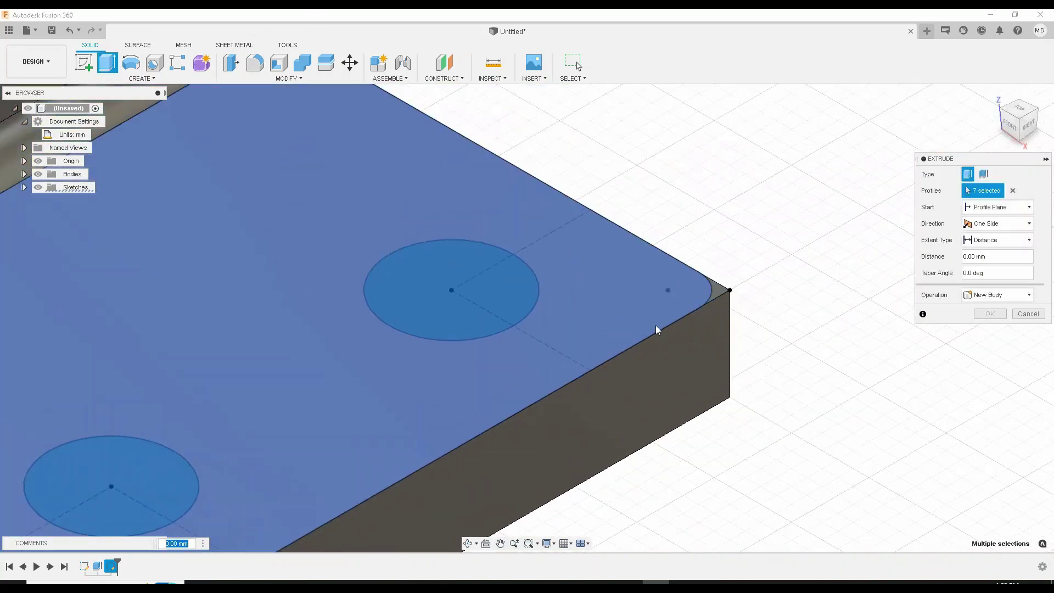
left_click(721, 296)
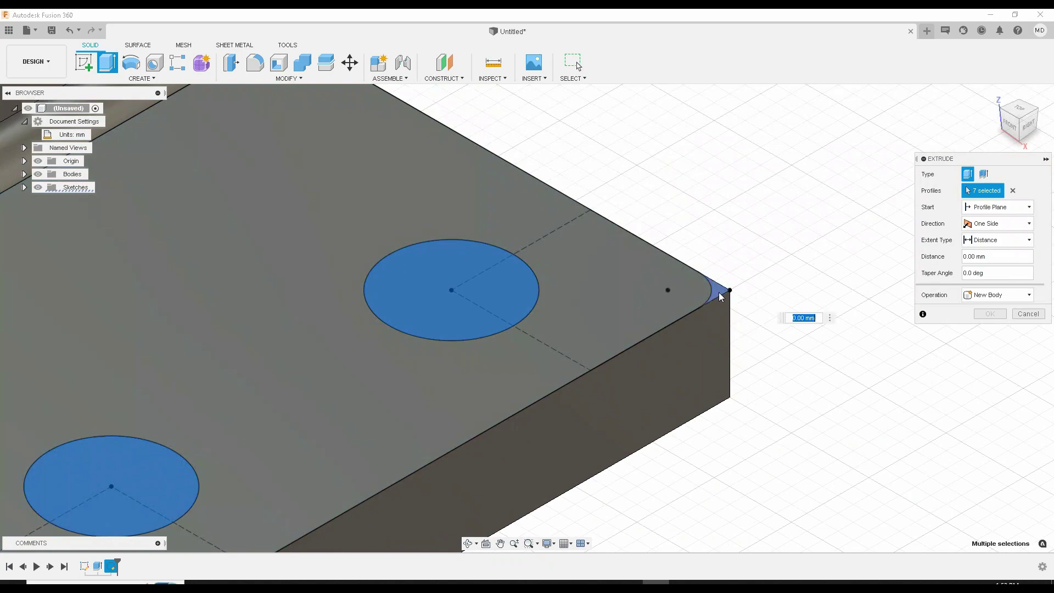
scroll(526, 327, "down", 4)
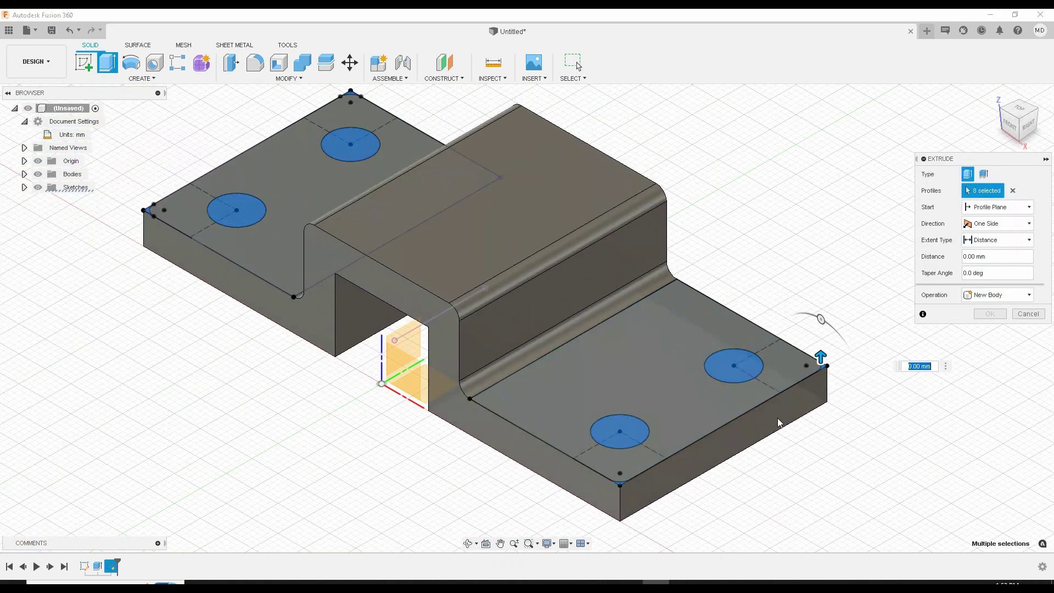
Extrude the selected hole and corner profiles downward about 12.6 mm as a cut through the flanges
middle_click_drag(779, 423, 675, 440)
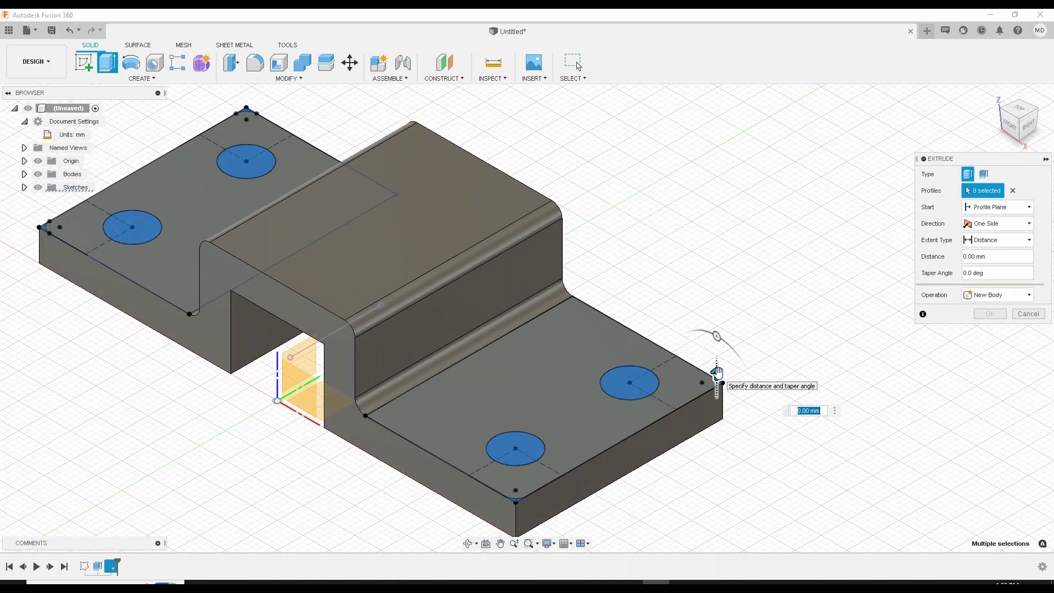
left_click_drag(717, 372, 716, 466)
scroll(715, 467, "down", 1)
middle_click_drag(716, 466, 789, 271)
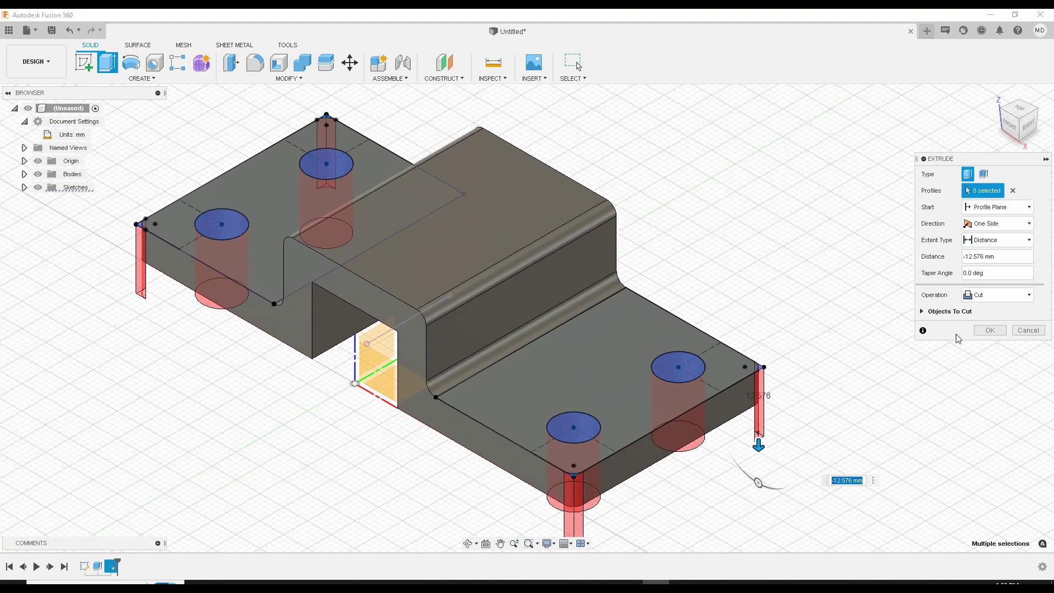
left_click(990, 330)
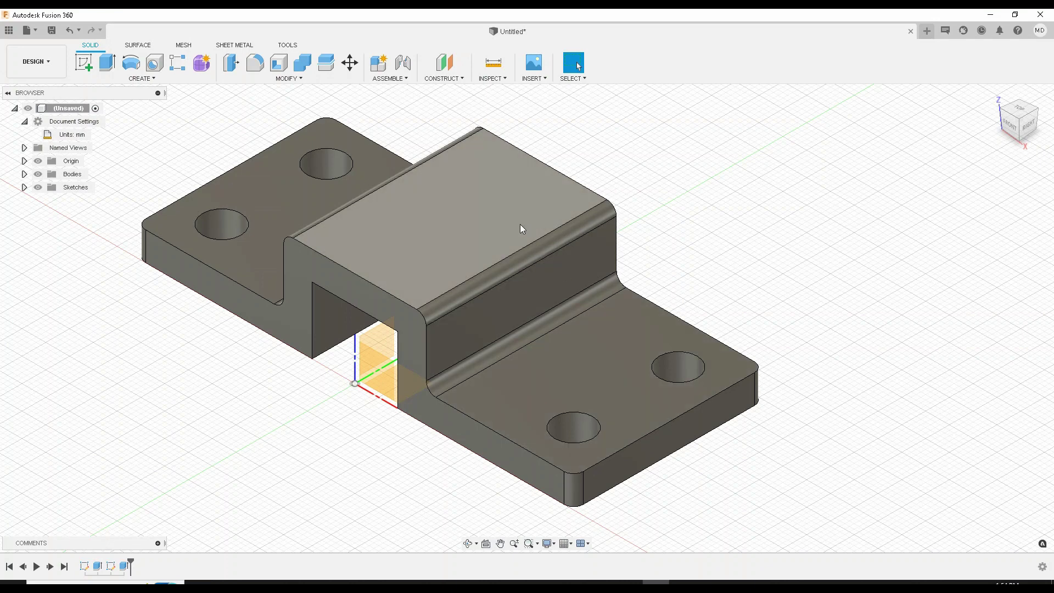
Create a sketch on the bracket's raised center top face and start projecting geometry into it
left_click(497, 217)
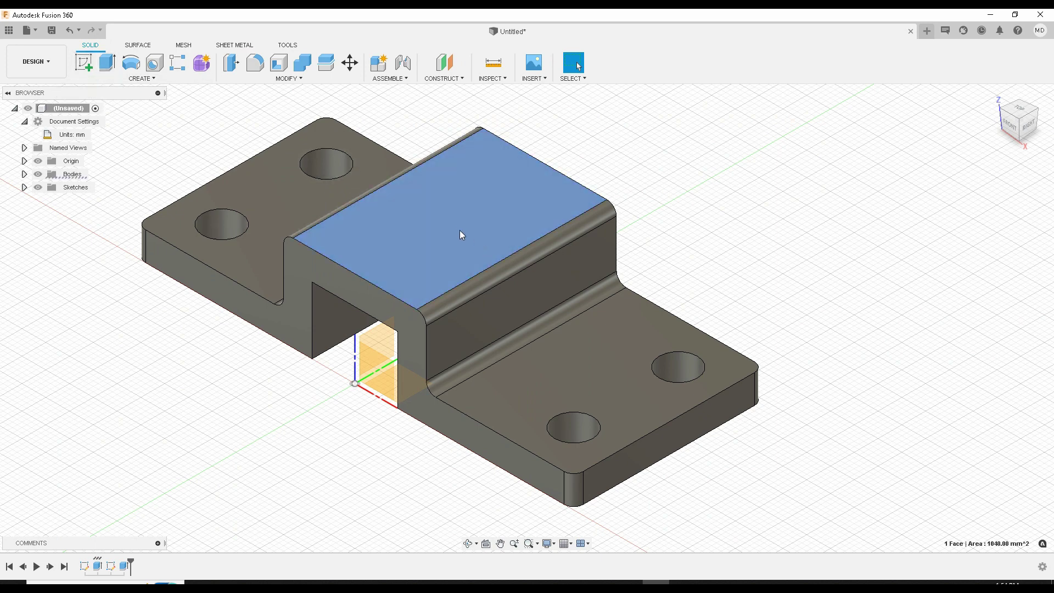
left_click(90, 65)
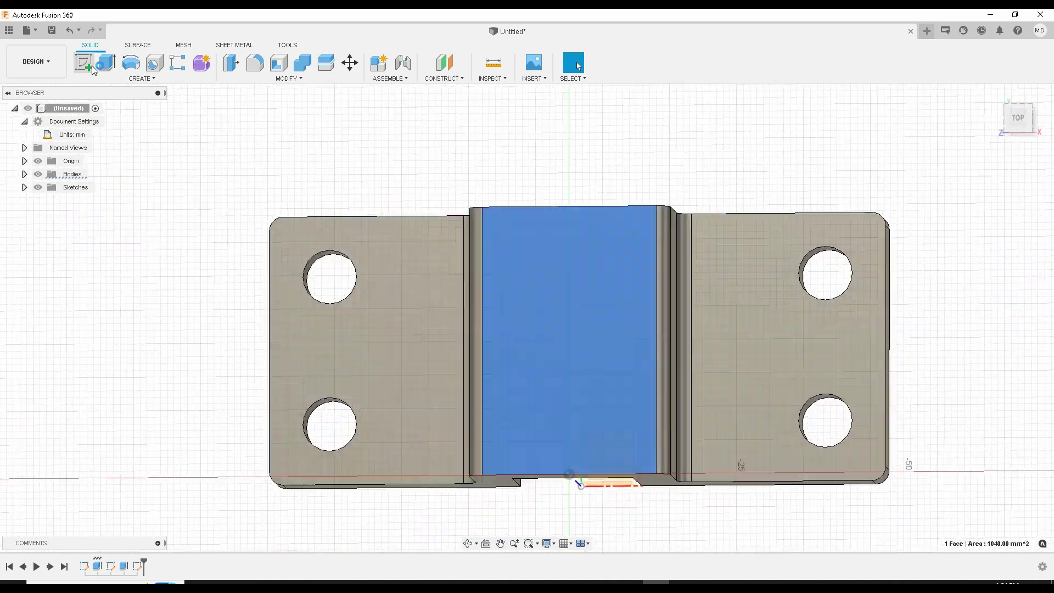
left_click(141, 78)
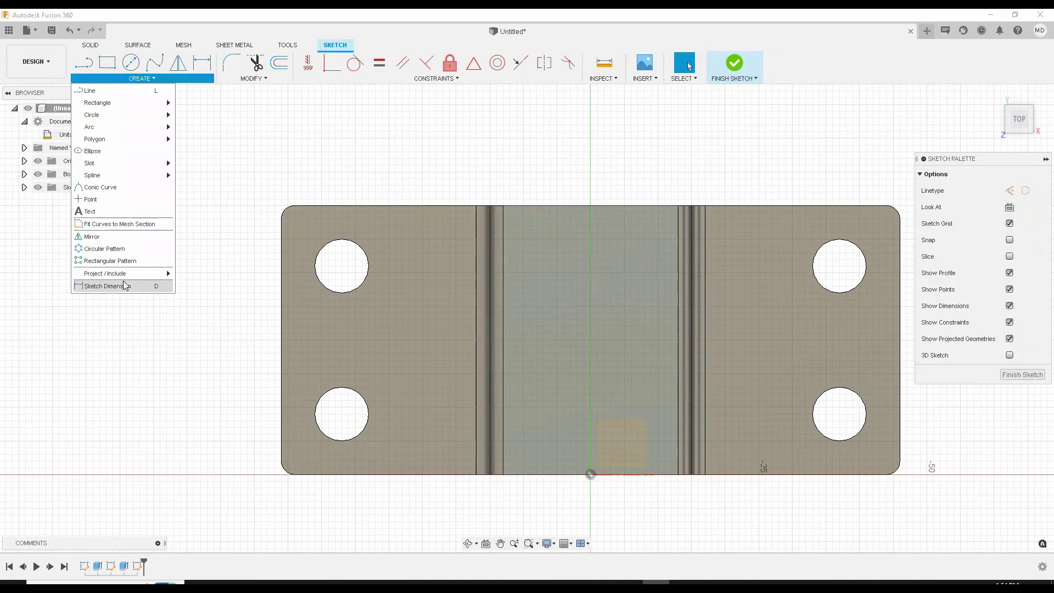
left_click(189, 274)
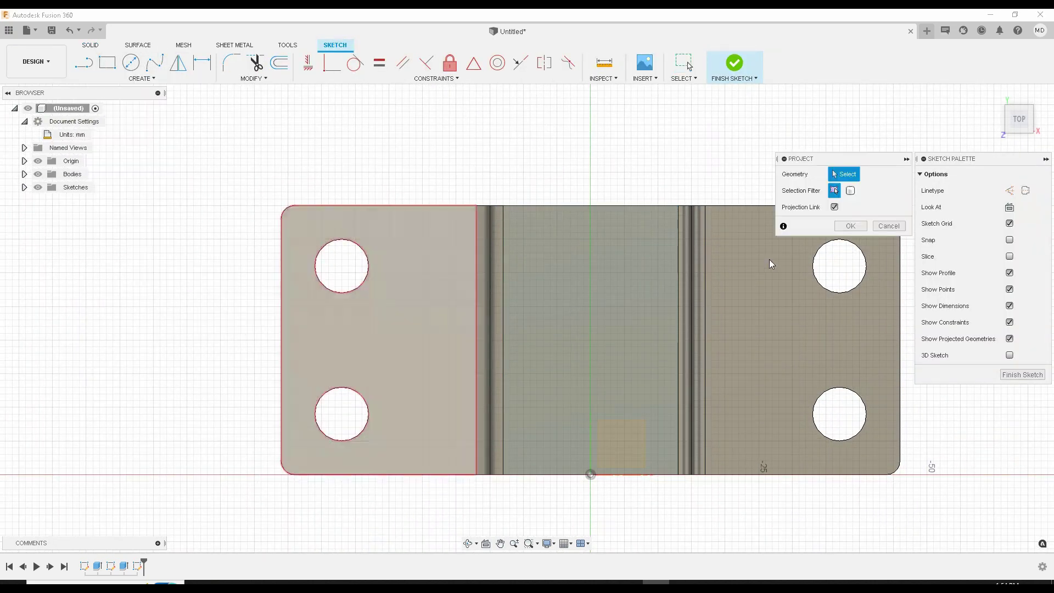
left_click(851, 191)
left_click(572, 334)
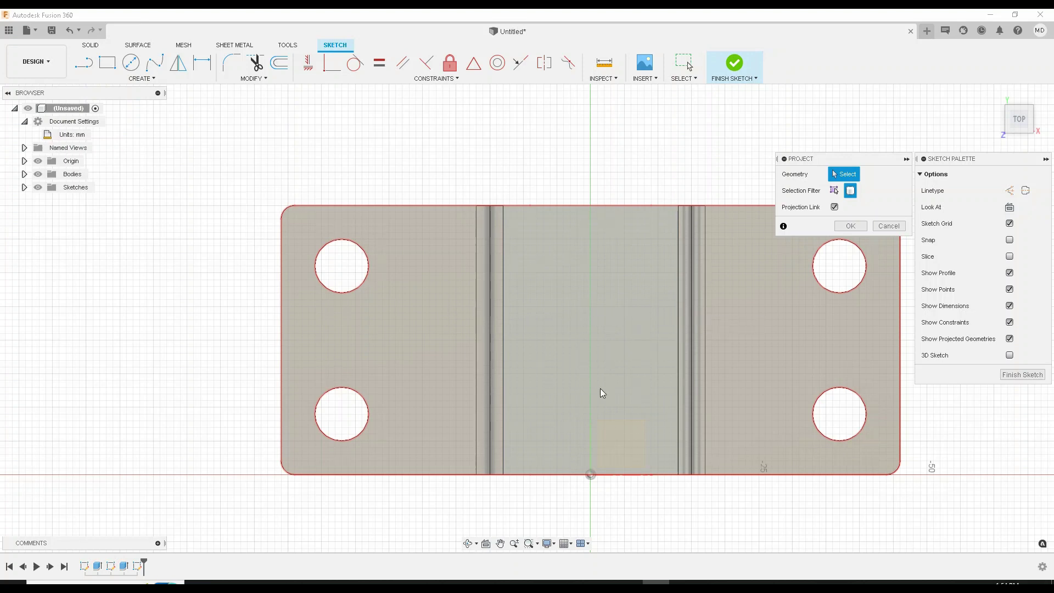
mouse_move(601, 392)
middle_mouse_down()
mouse_move(539, 383)
mouse_move(533, 403)
middle_mouse_up()
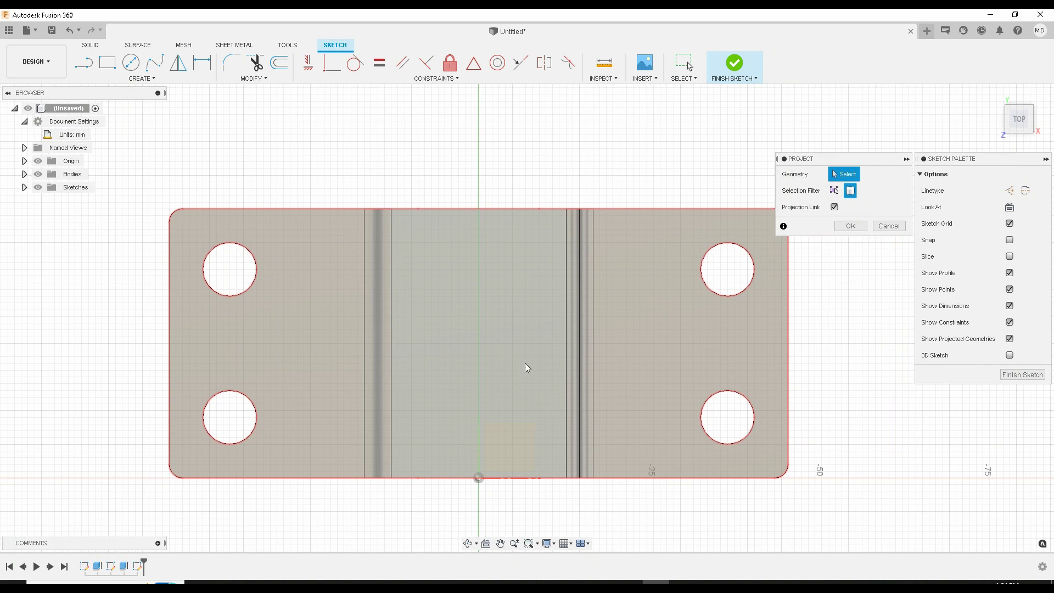
left_click(834, 190)
Project both flange top faces, the raised top face and the curved faces between them into the sketch, keeping the projection link
left_click(321, 281)
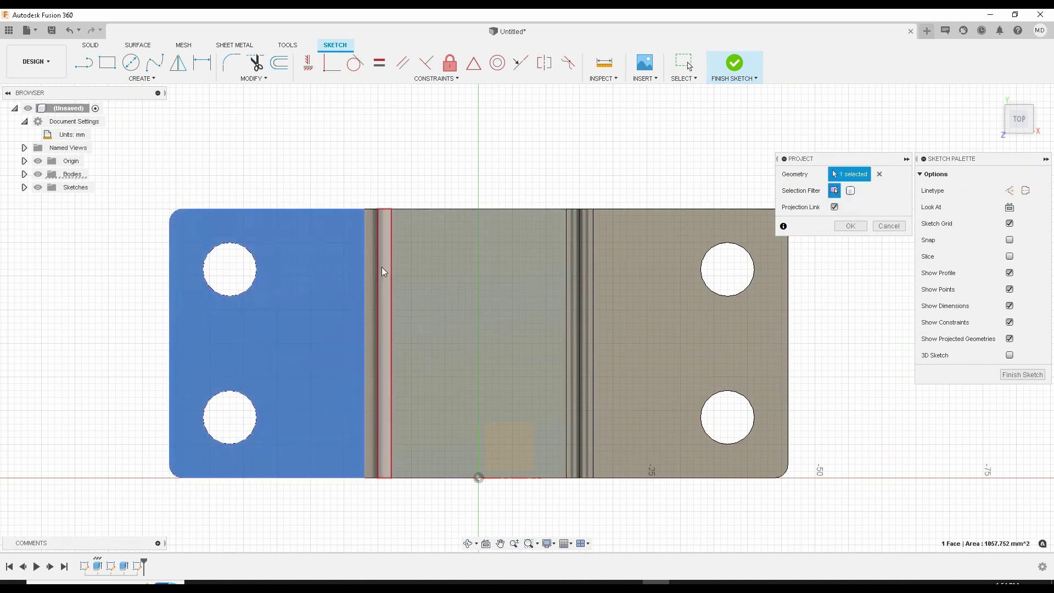
left_click(384, 273)
left_click(409, 269)
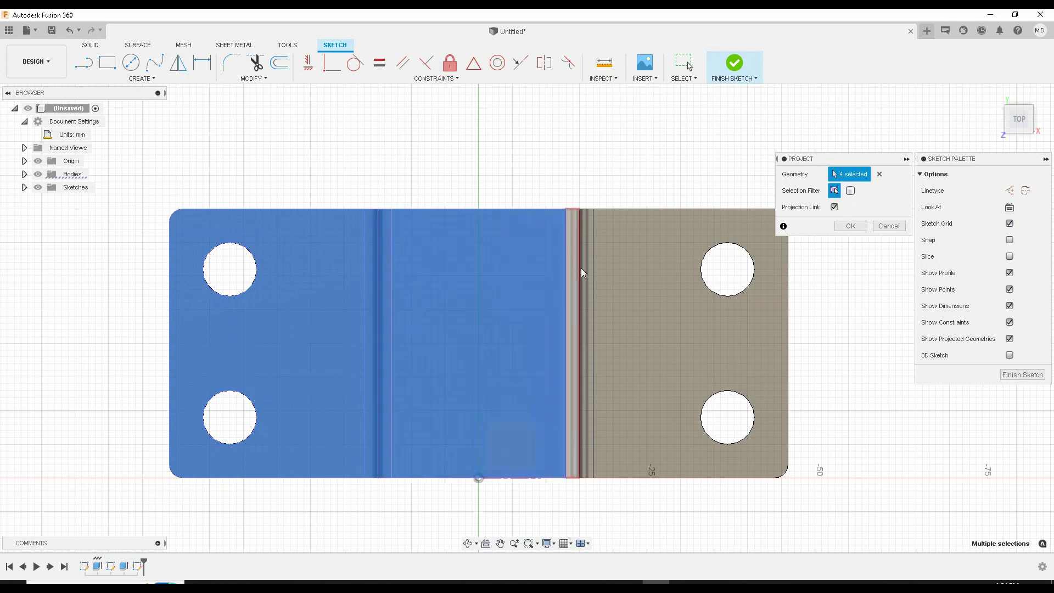
left_click(578, 268)
left_click(583, 268)
left_click(632, 254)
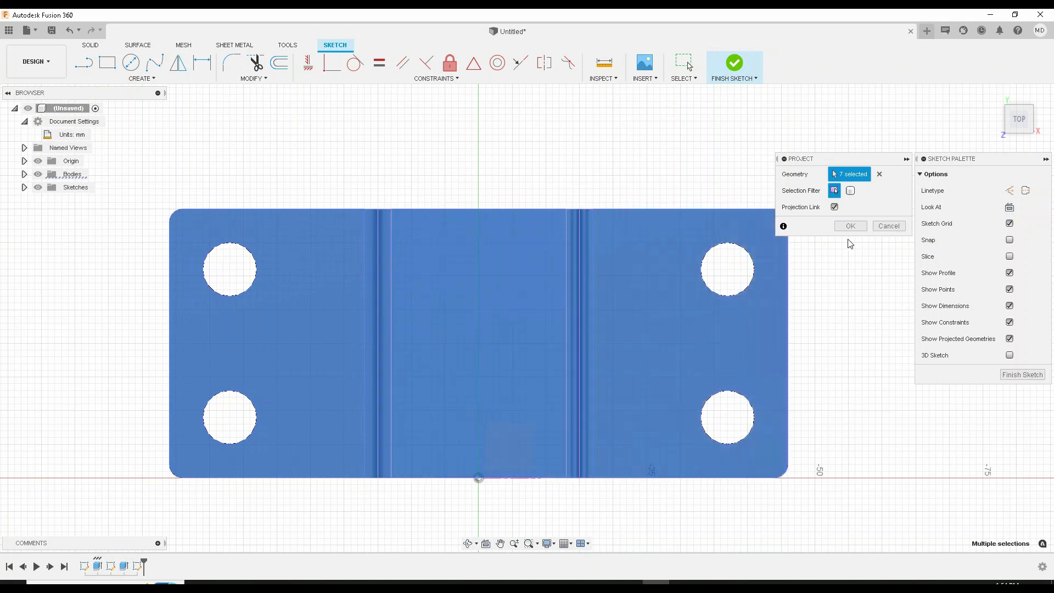
left_click(851, 226)
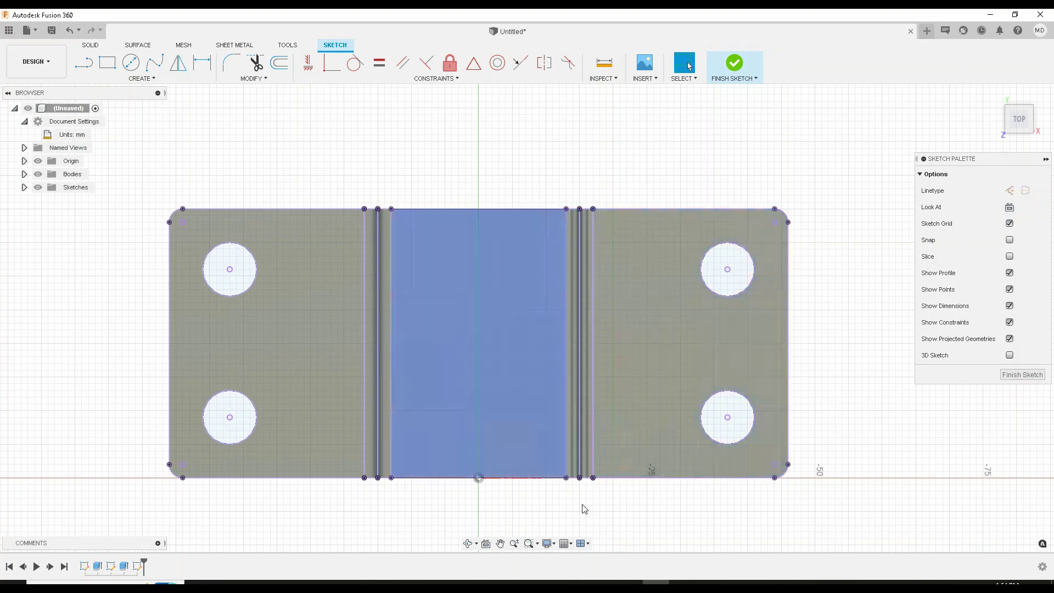
Draw a vertical construction line from the origin to the midpoint of the raised top face's rear edge
scroll(414, 387, "up", 2)
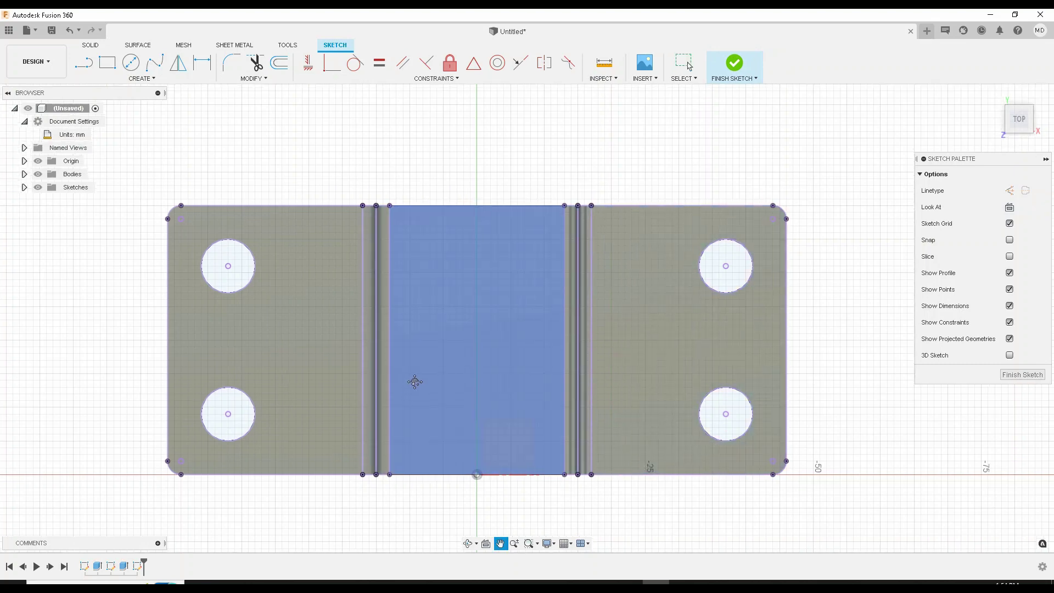
scroll(485, 397, "down", 1)
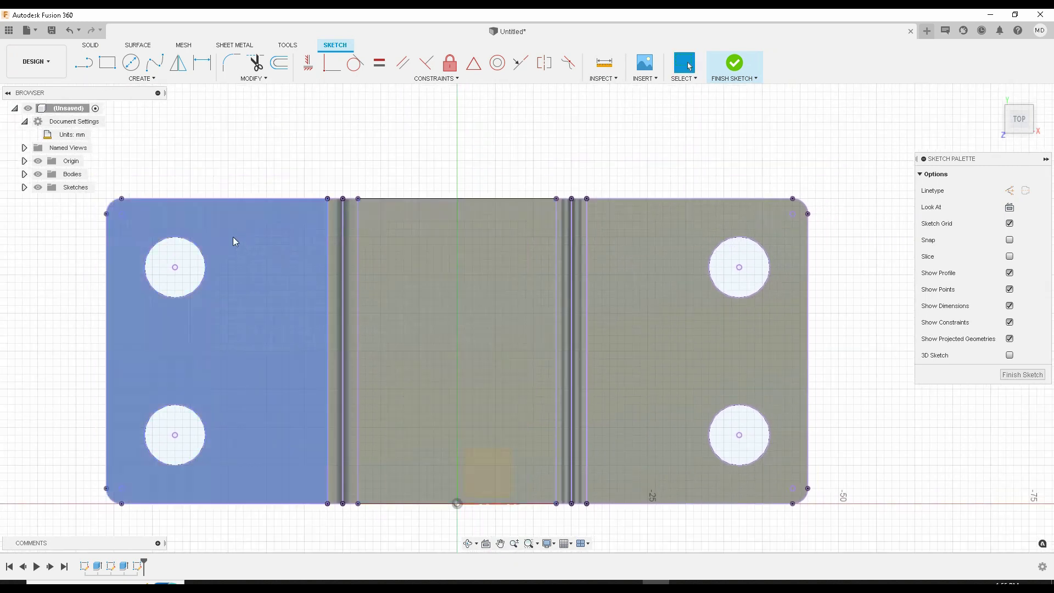
left_click(1011, 192)
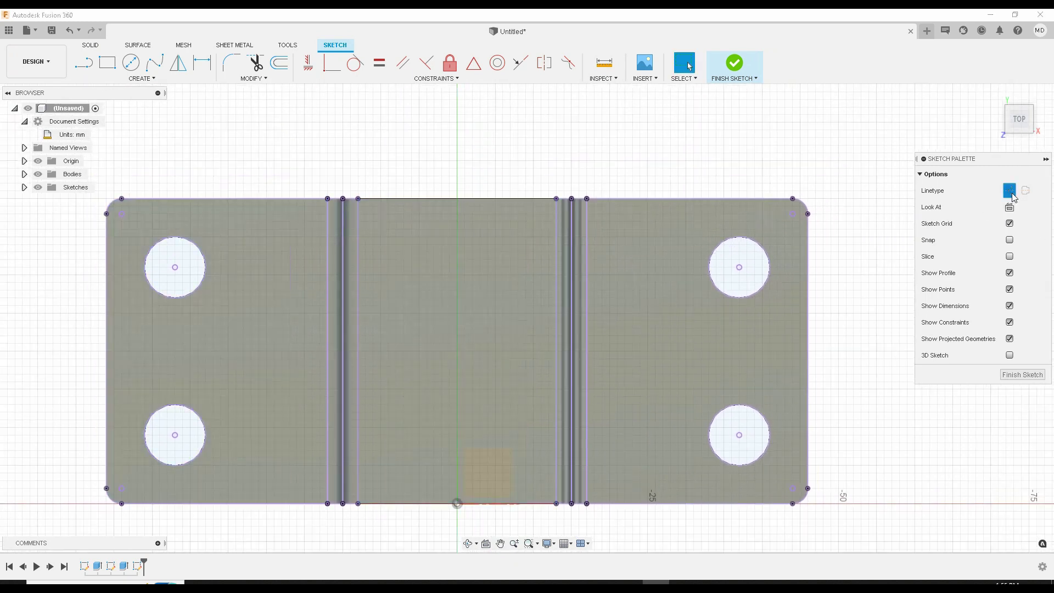
left_click(88, 63)
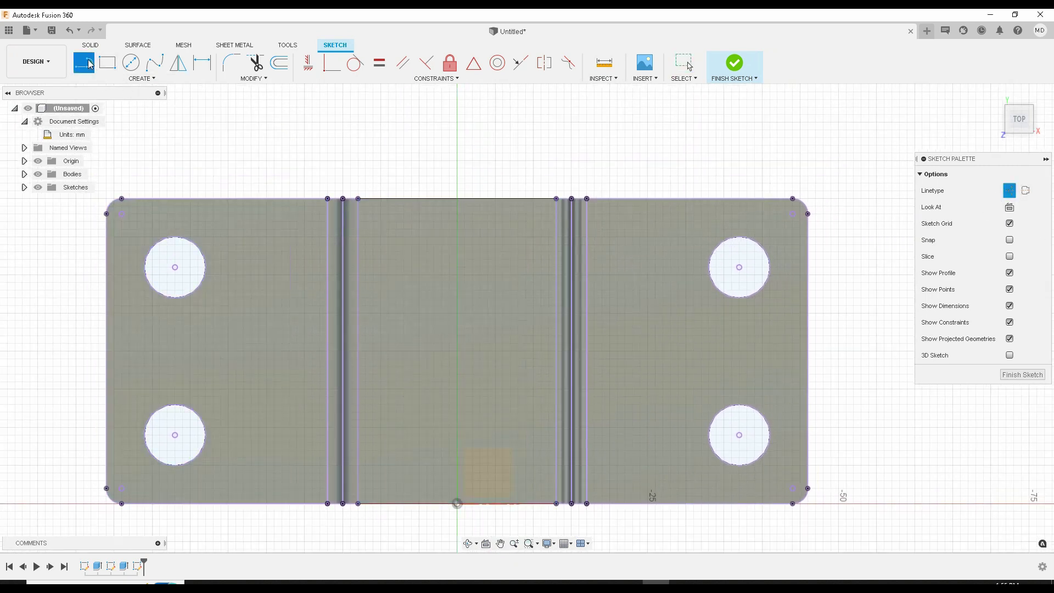
left_click(457, 503)
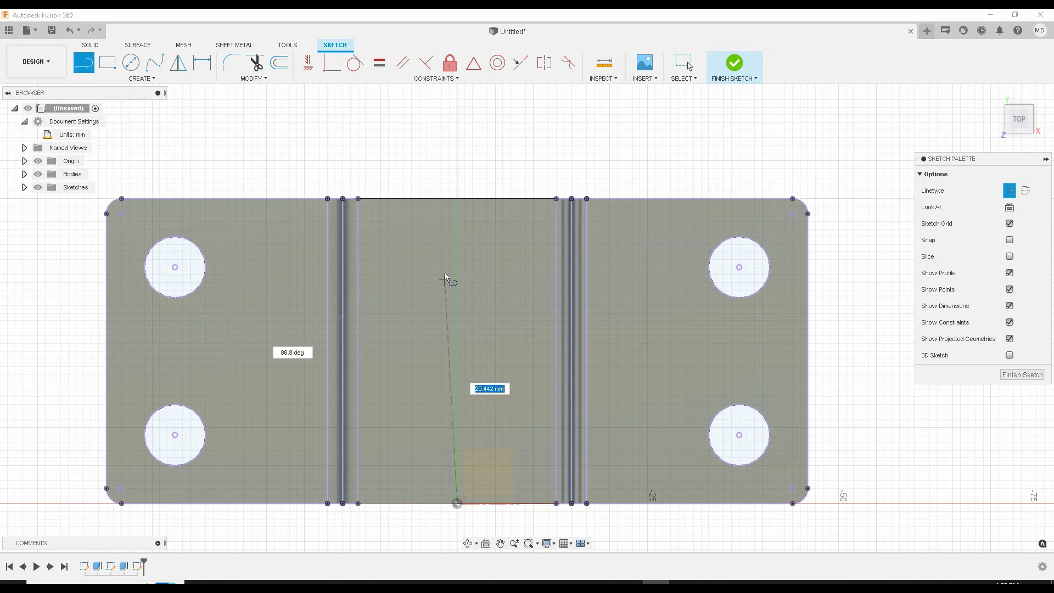
left_click(459, 200)
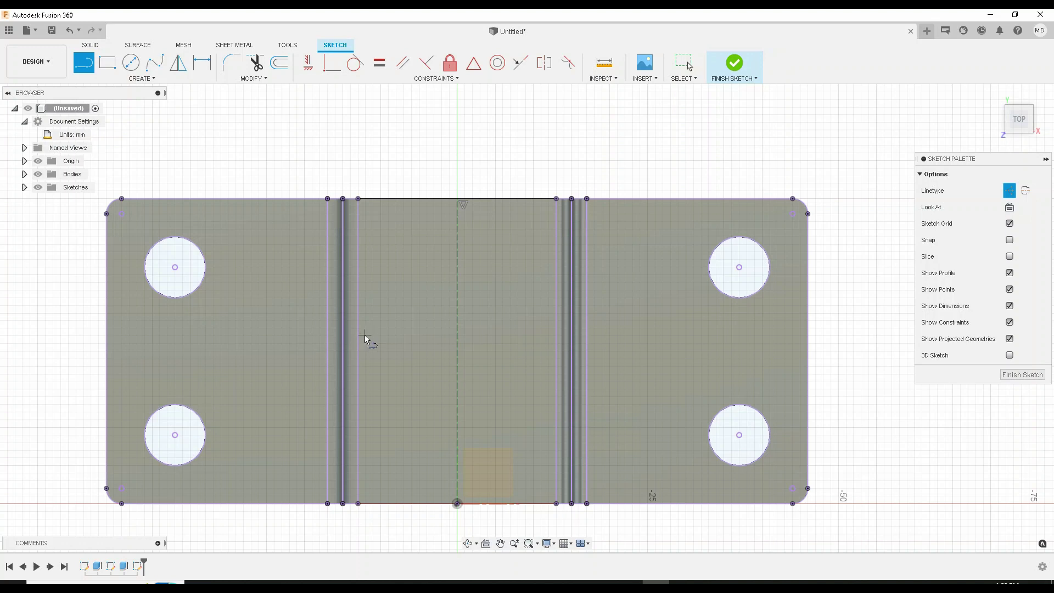
Draw a horizontal construction line across the raised top face between the midpoints of its two long side edges
left_click(356, 351)
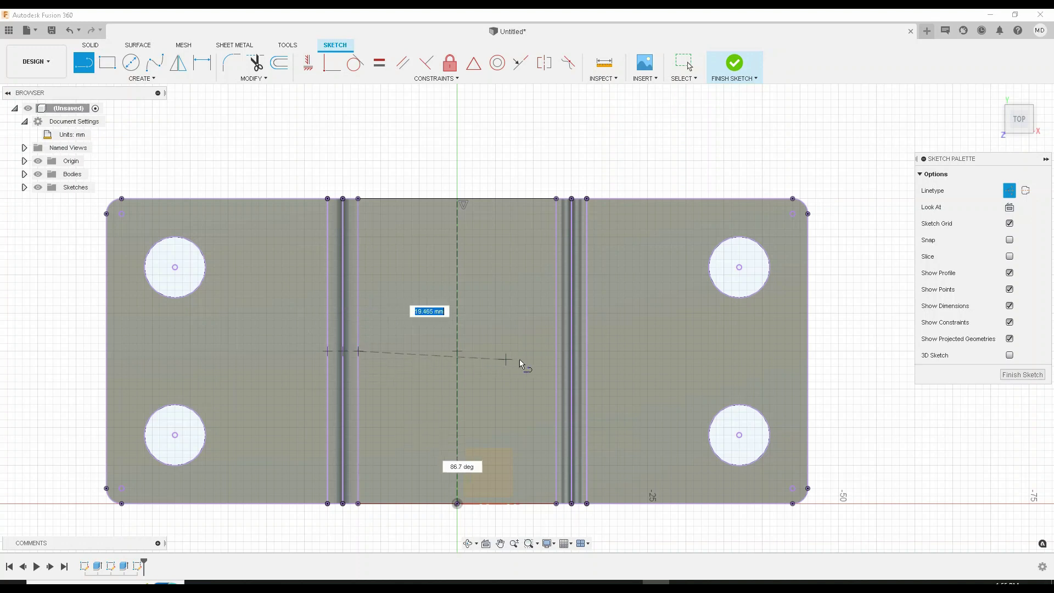
left_click(558, 356)
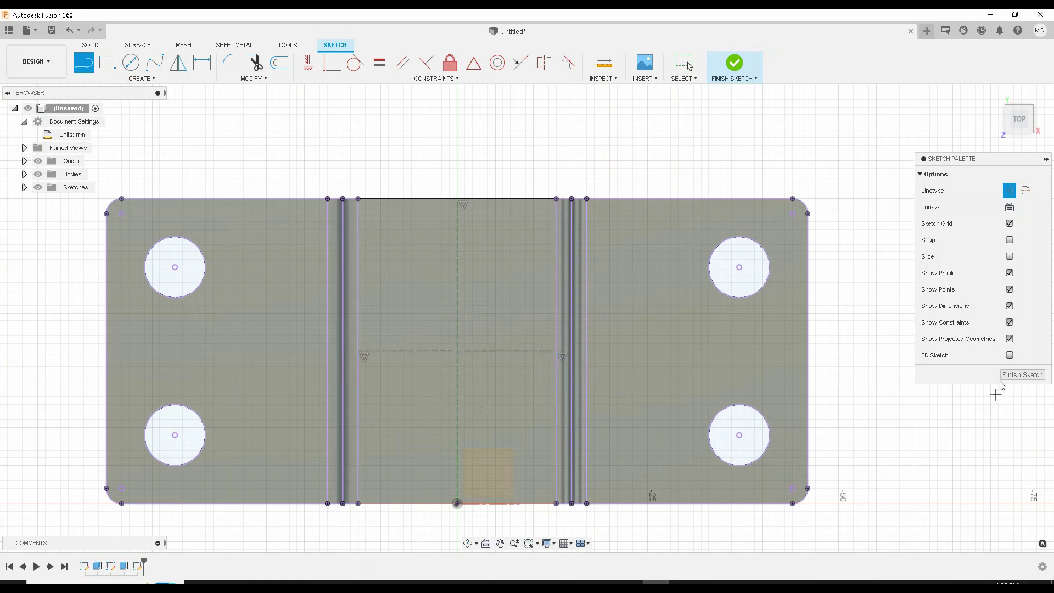
key("Escape")
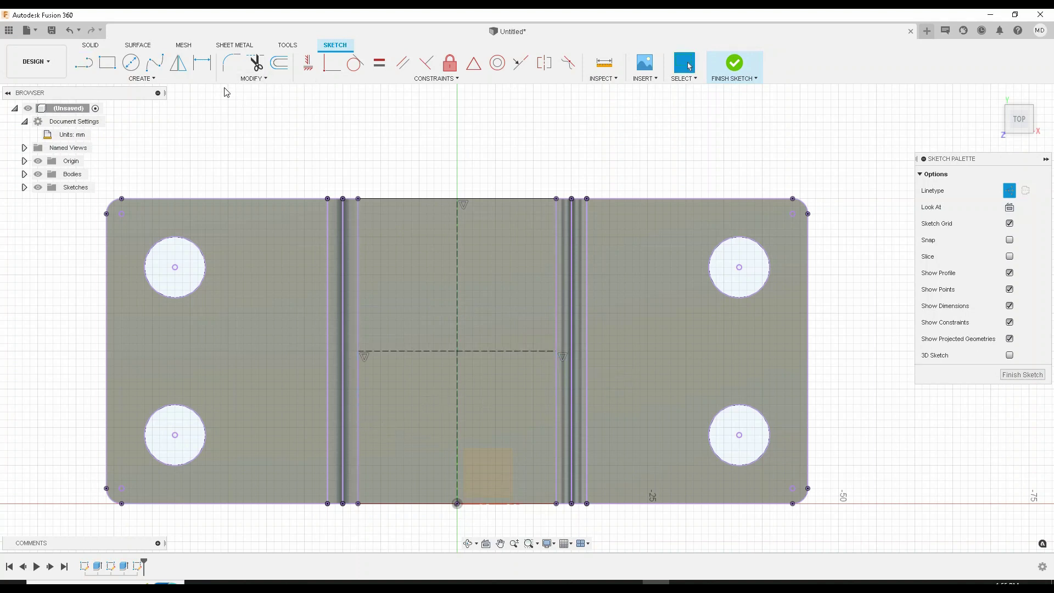
Start a circle in the raised top face's sketch with the construction linetype turned off
left_click(129, 64)
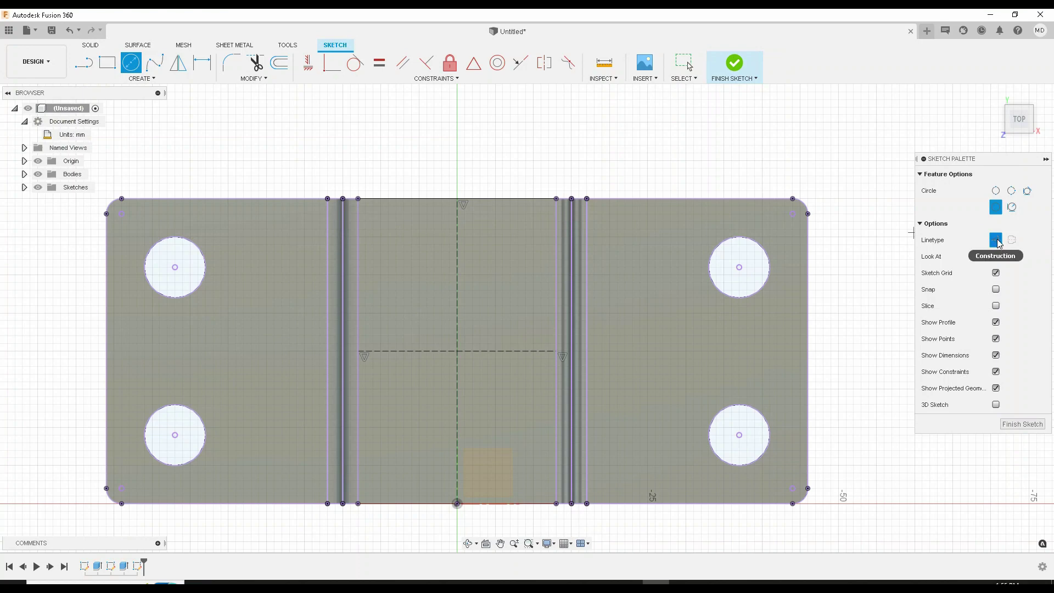
key("x")
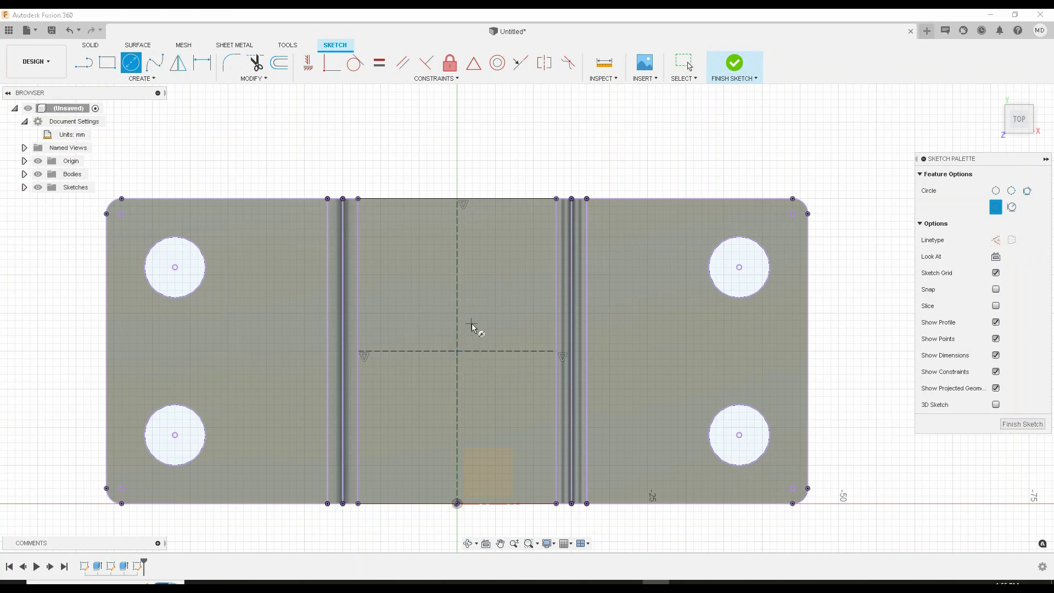
Sketch a 36 mm diameter circle centred on the intersection of the dashed construction lines on the raised block's top face
scroll(440, 324, "up", 2)
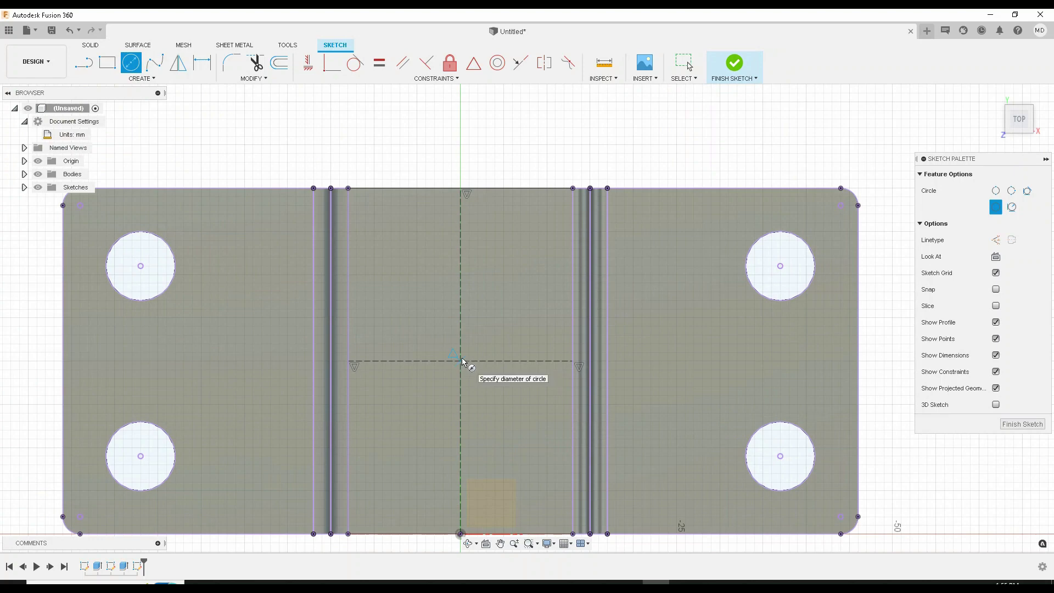
left_click(460, 361)
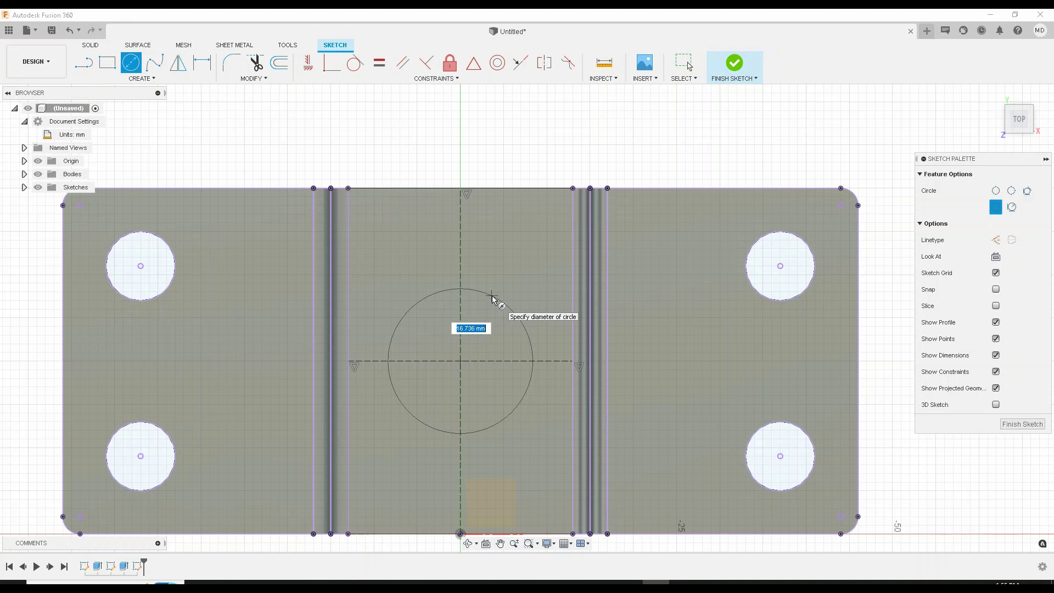
key("Tab")
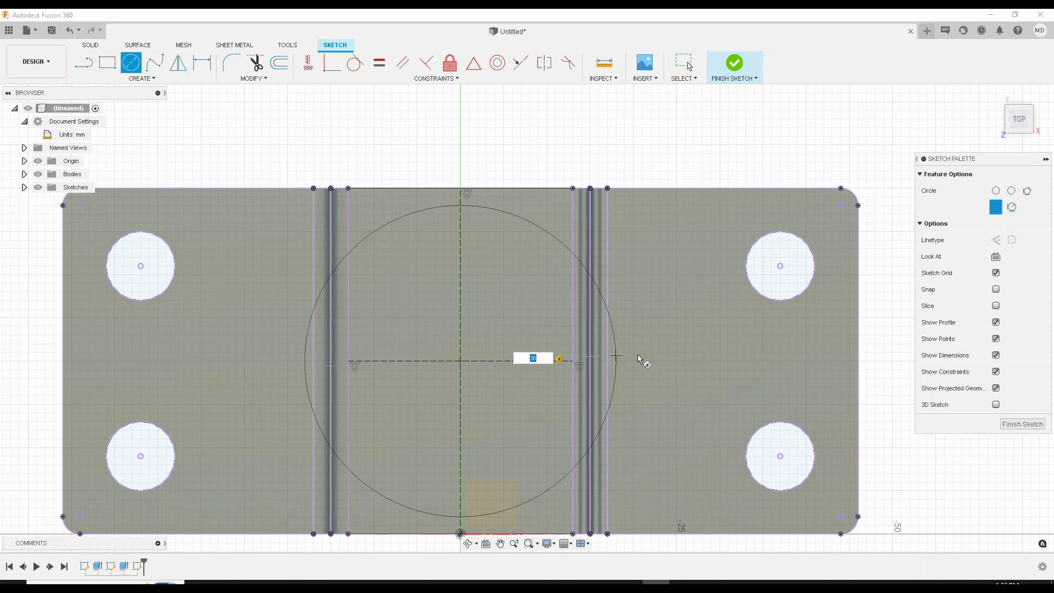
key("Return")
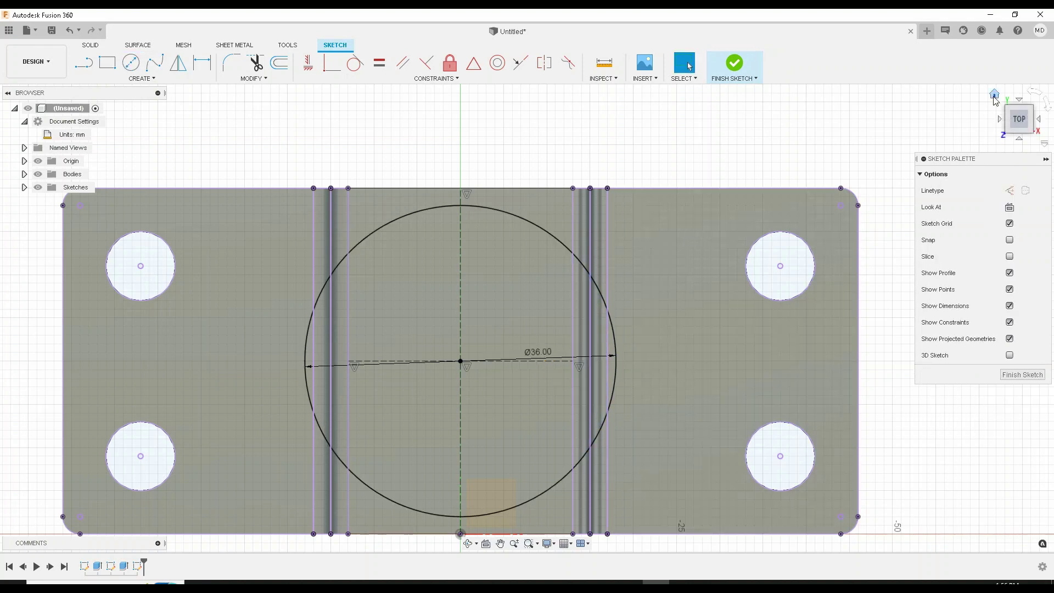
Examine the circle's separate profile regions where it crosses the rounded edges and side walls of the raised block
left_click(995, 94)
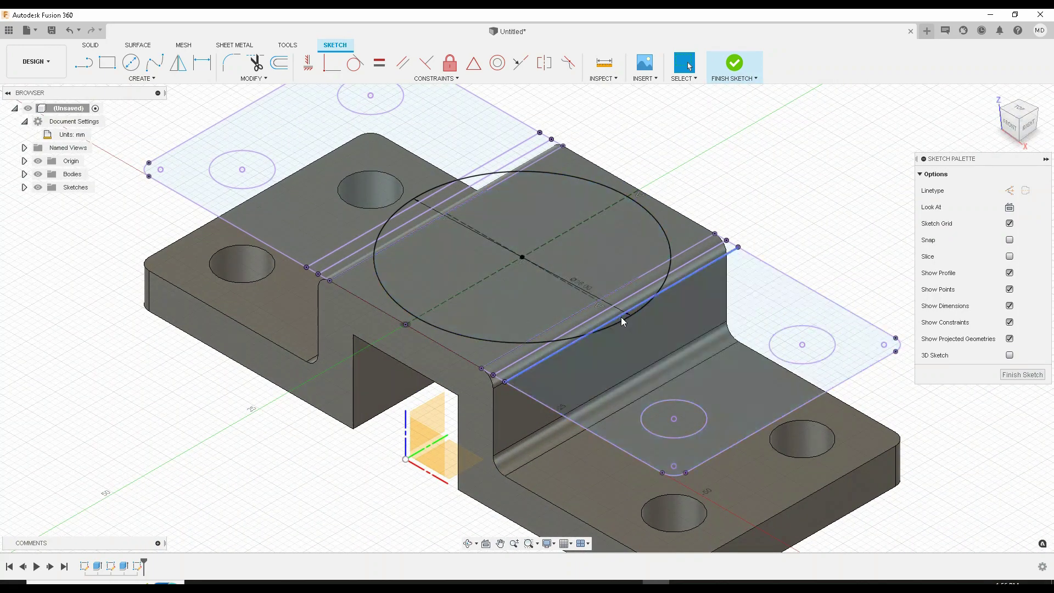
scroll(619, 319, "up", 3)
scroll(617, 315, "up", 3)
scroll(617, 316, "down", 2)
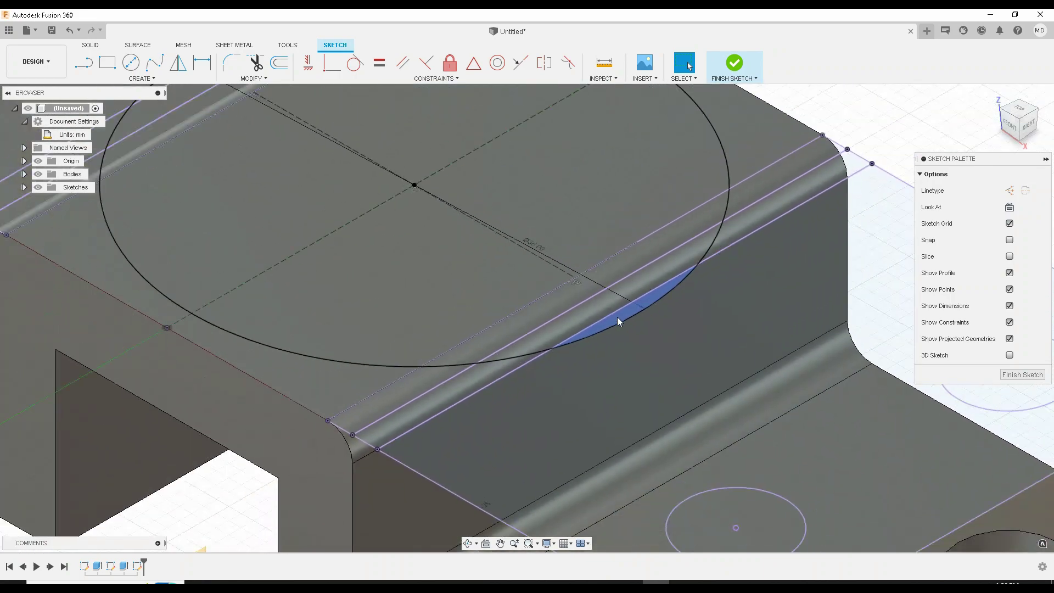
scroll(617, 318, "up", 1)
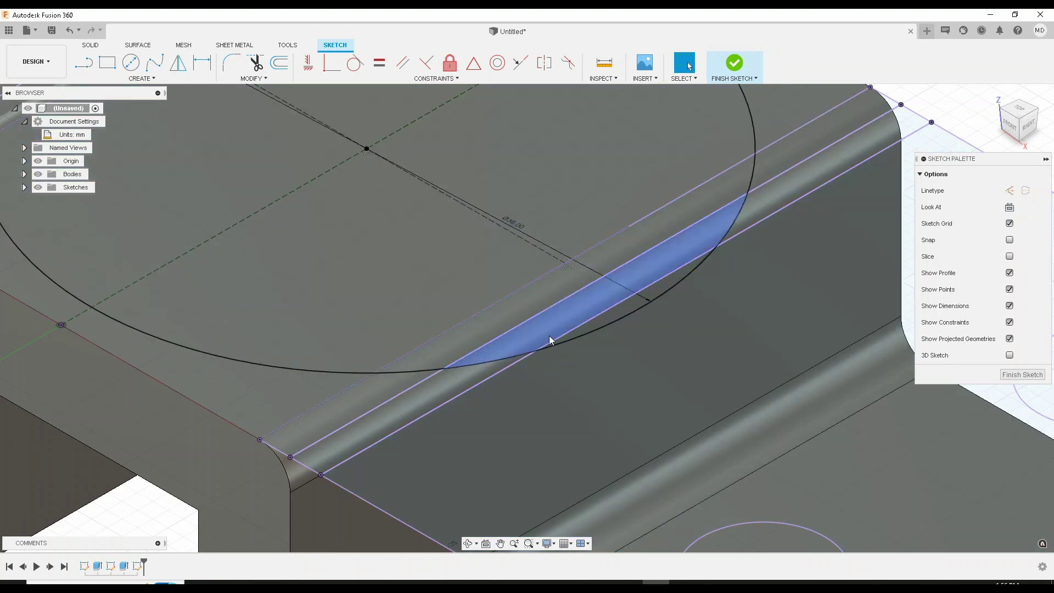
mouse_move(619, 384)
middle_mouse_down("shift")
mouse_move(636, 381)
mouse_move(607, 405)
mouse_move(579, 478)
mouse_move(570, 308)
middle_mouse_up("shift")
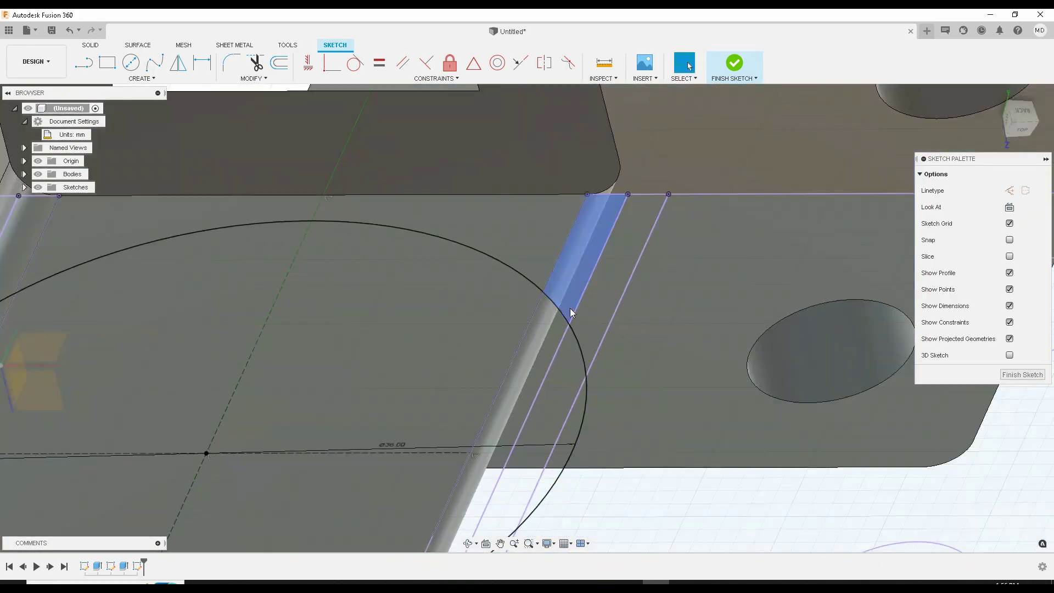
left_click(995, 94)
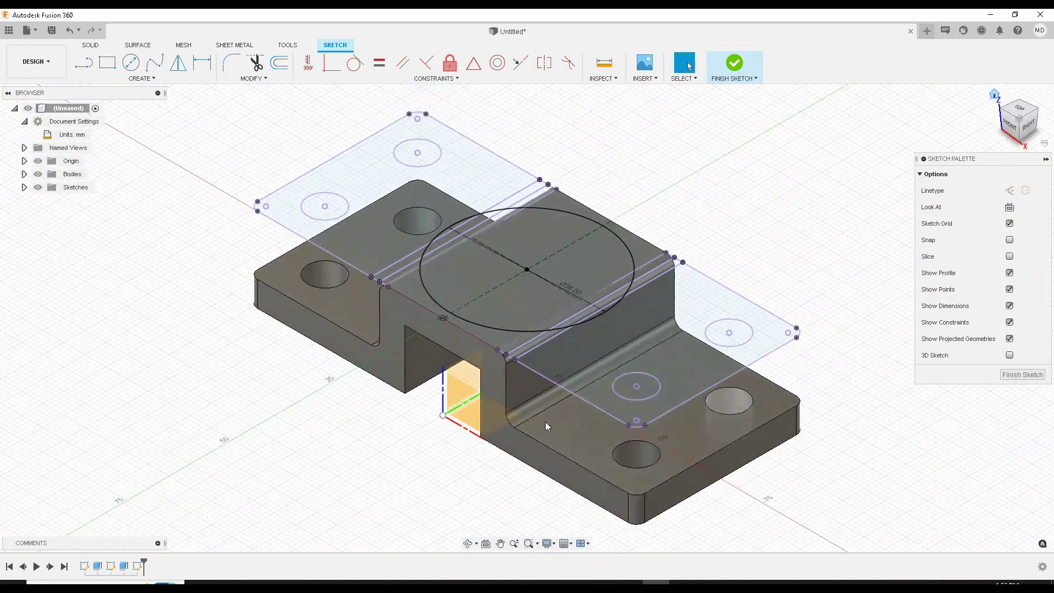
scroll(543, 415, "up", 5)
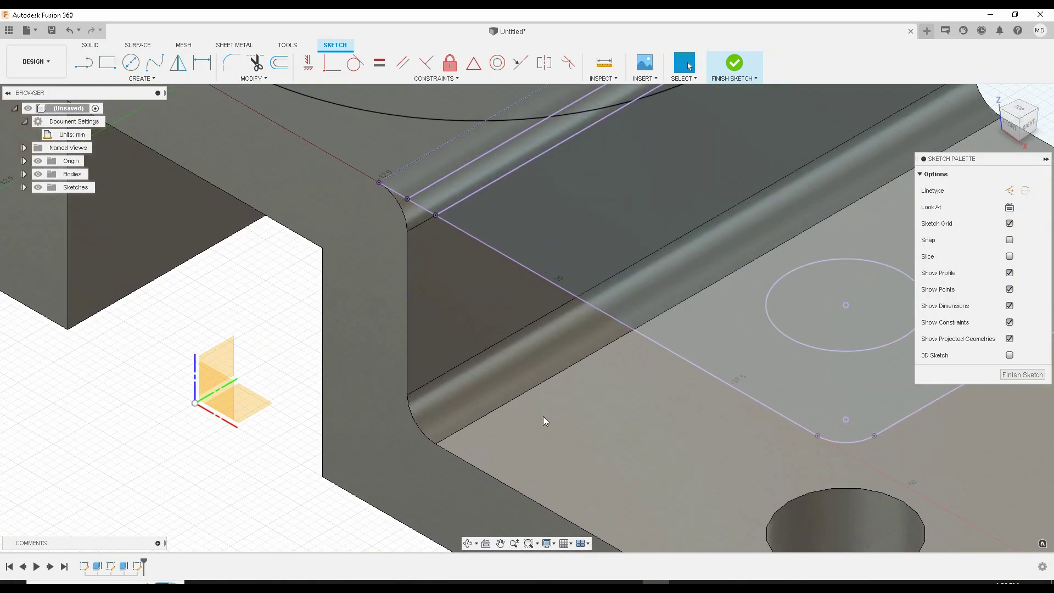
scroll(522, 379, "down", 5)
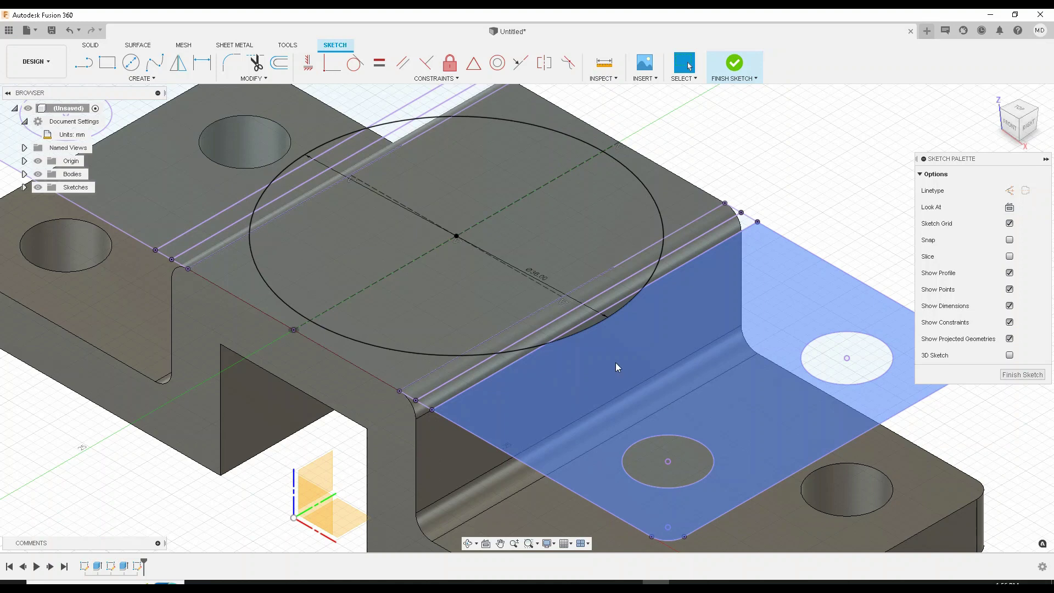
scroll(615, 362, "up", 3)
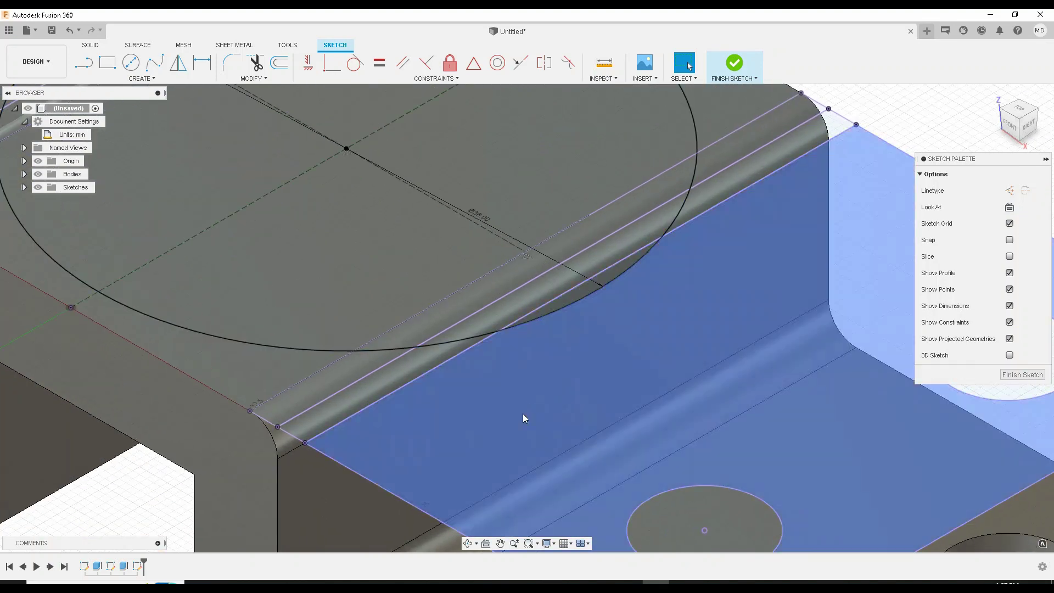
scroll(406, 278, "down", 3)
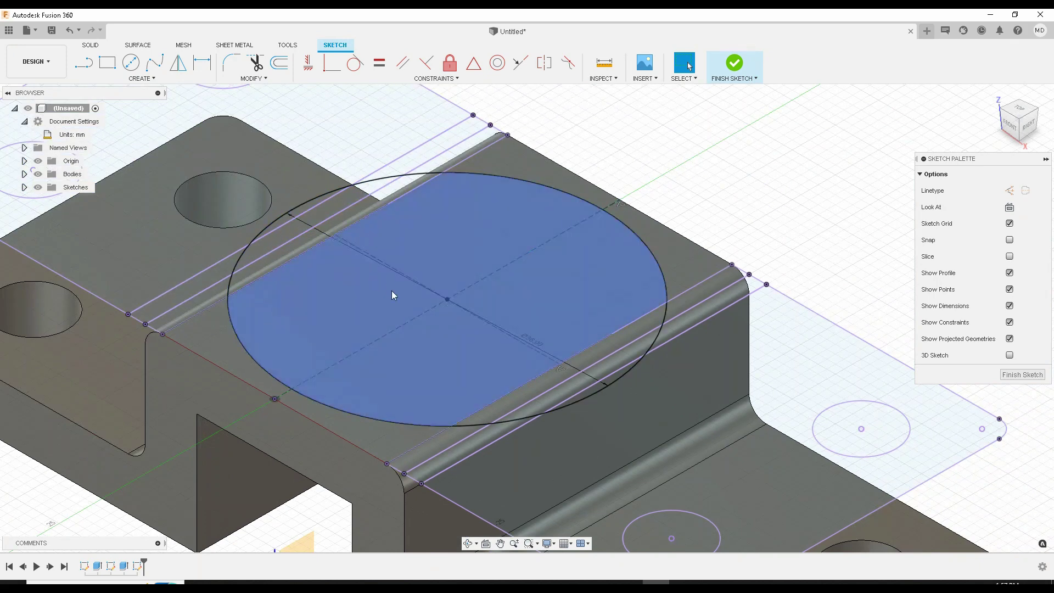
mouse_move(536, 400)
middle_mouse_down("shift")
mouse_move(555, 339)
mouse_move(555, 479)
middle_mouse_up("shift")
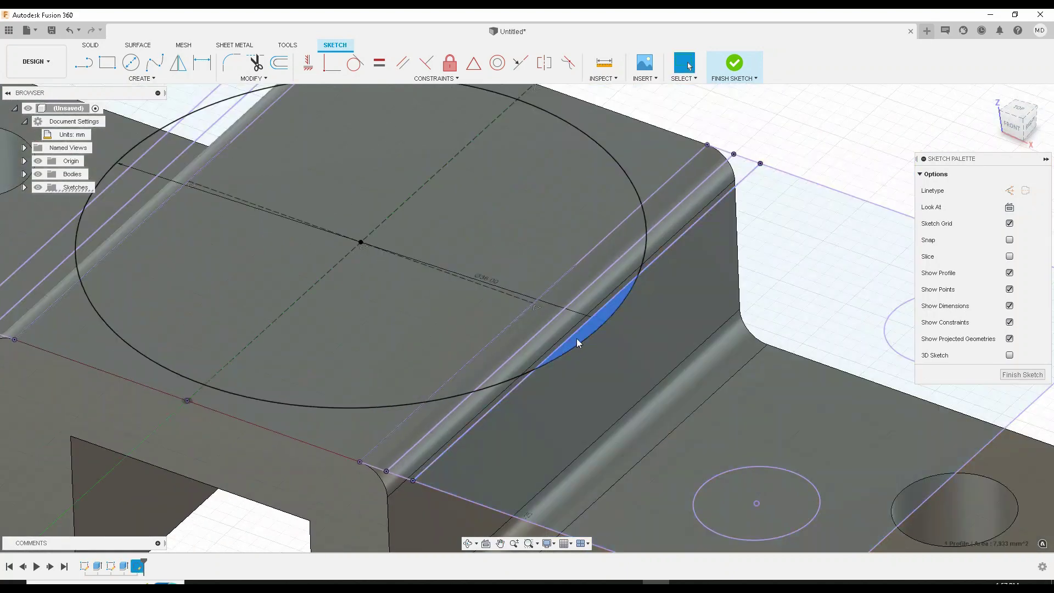
left_click(576, 339)
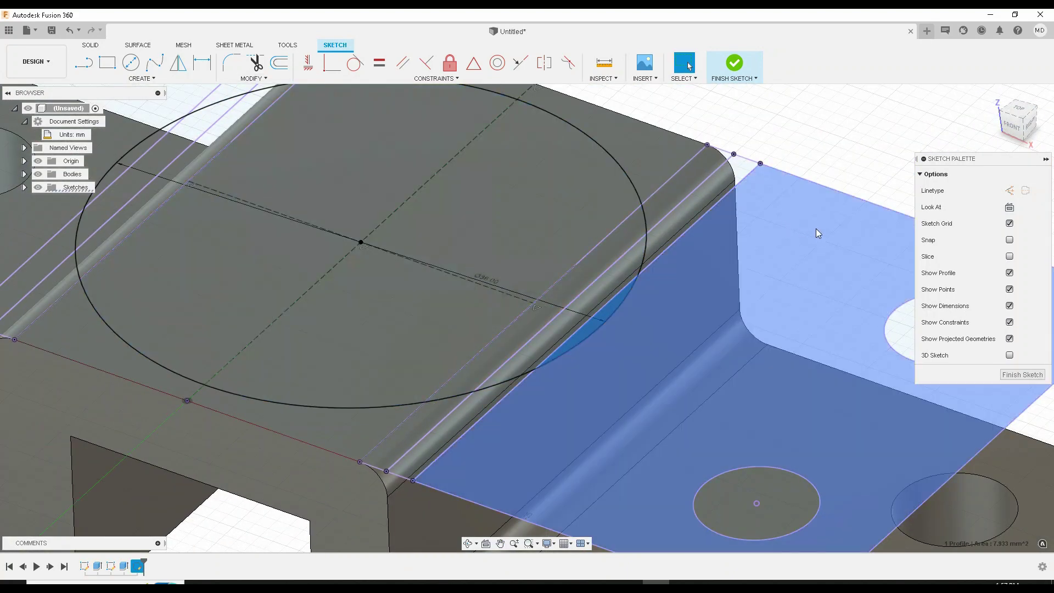
left_click(816, 229)
left_click(821, 125)
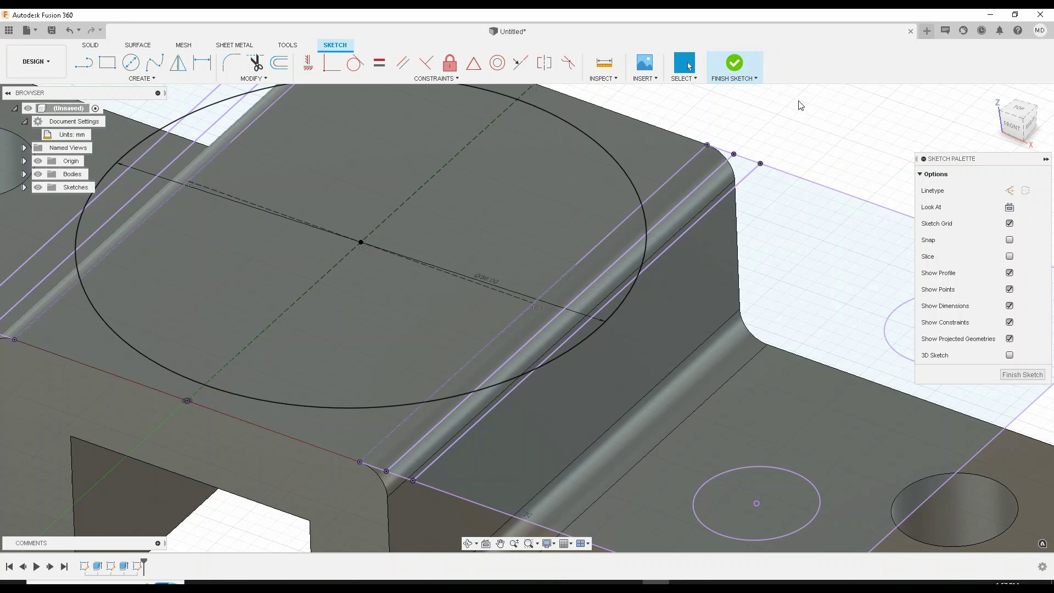
Finish the sketch and select the circle's six outer segments, three at each side of the raised block, for an Extrude
left_click(734, 64)
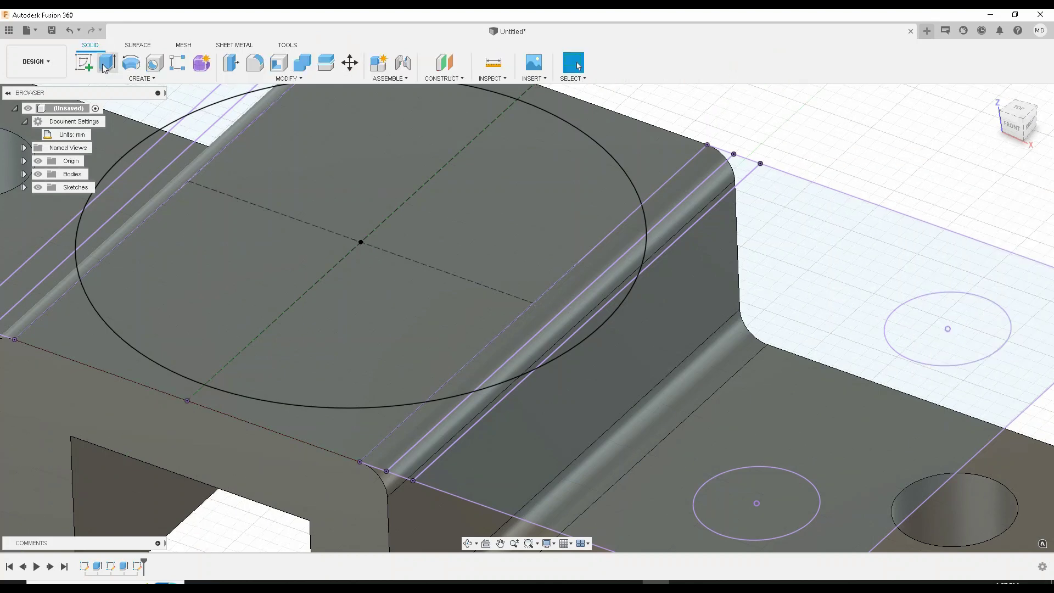
left_click(106, 64)
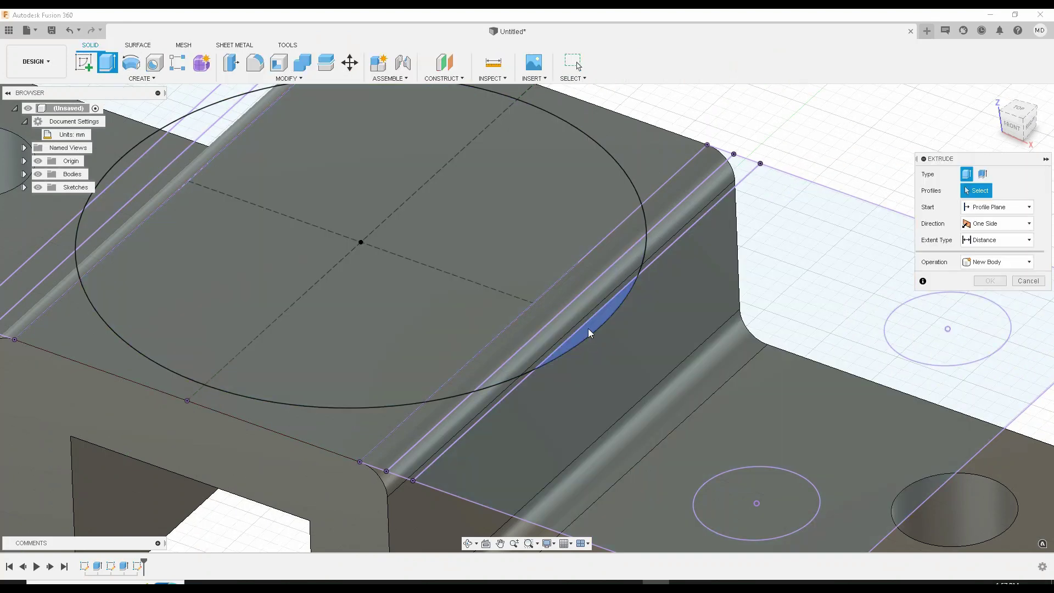
left_click(589, 332)
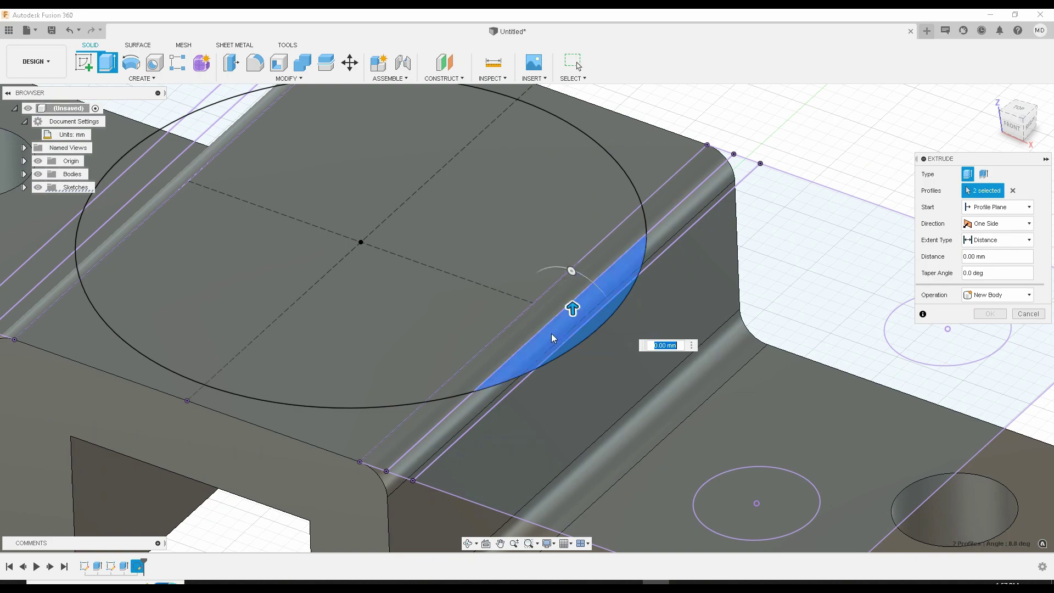
left_click(571, 305)
mouse_move(439, 377)
middle_mouse_down("shift")
mouse_move(477, 350)
mouse_move(464, 366)
mouse_move(462, 355)
mouse_move(791, 384)
middle_mouse_up("shift")
left_click(369, 352)
left_click(342, 347)
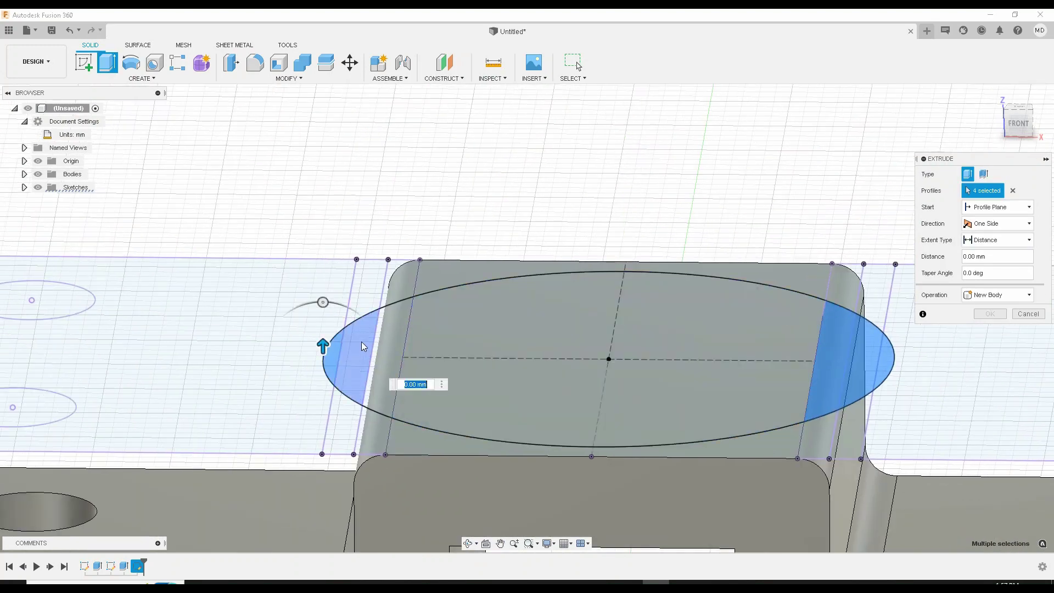
left_click(387, 342)
left_click(406, 346)
middle_click_drag(406, 346, 193, 300)
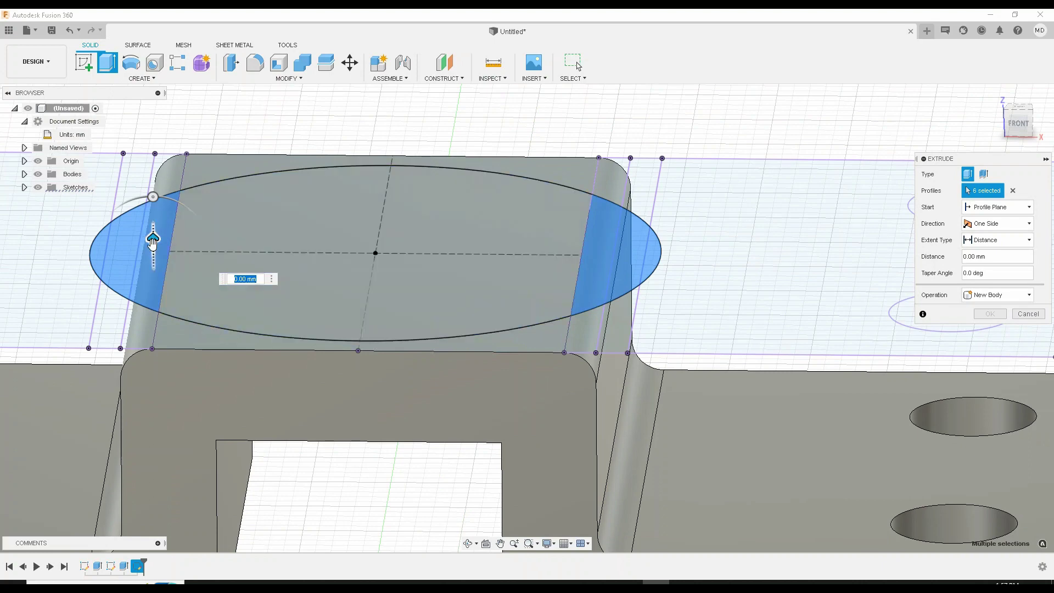
Extrude the selected circle segments -14 mm down to the base flanges with the Join operation
left_click_drag(152, 240, 171, 338)
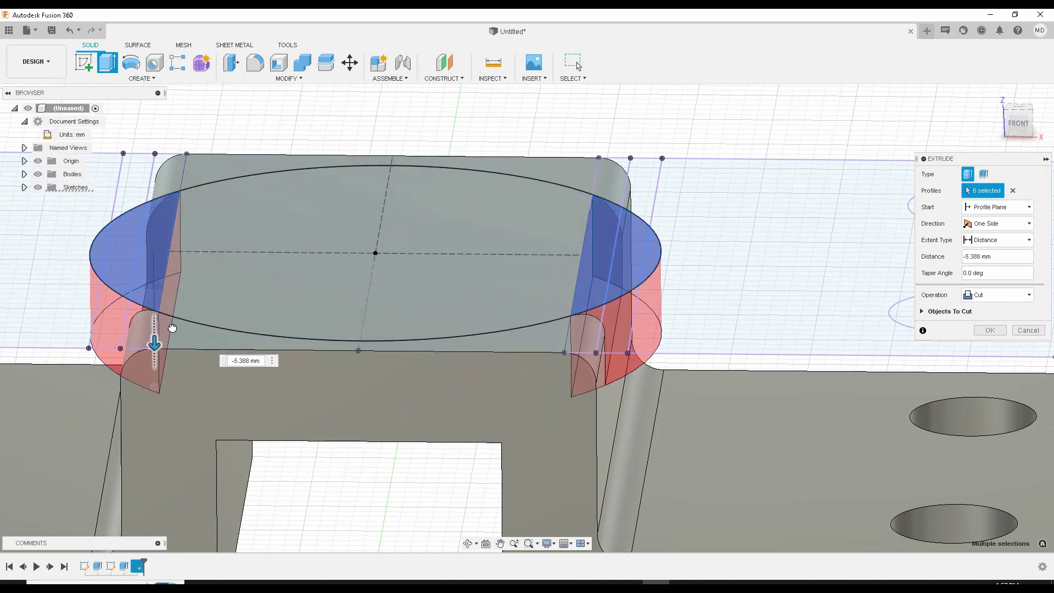
left_click(995, 299)
left_click(992, 311)
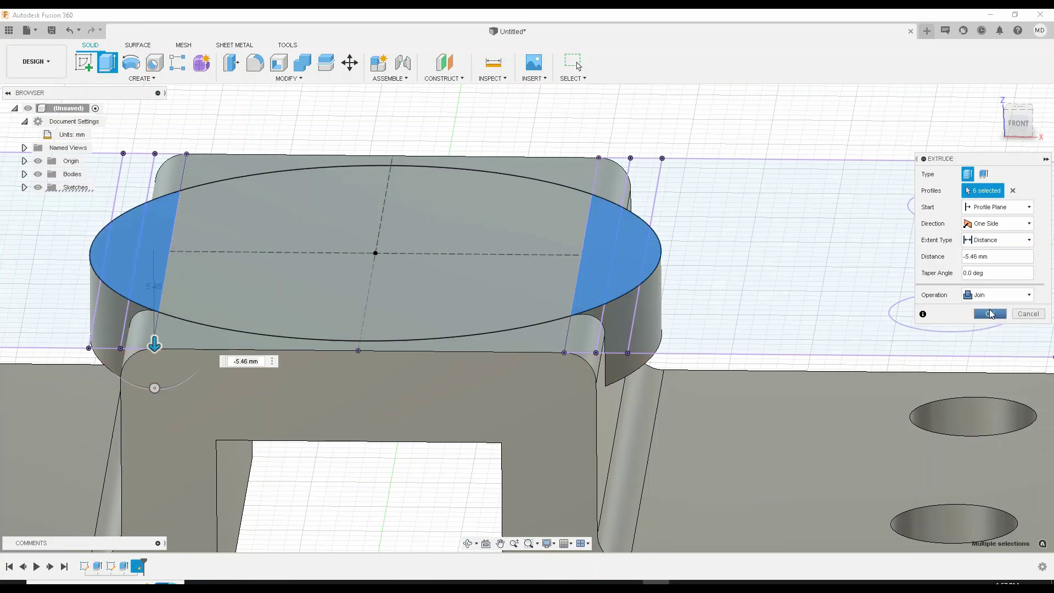
middle_click_drag(647, 414, 636, 395, "shift")
scroll(631, 403, "up", 3)
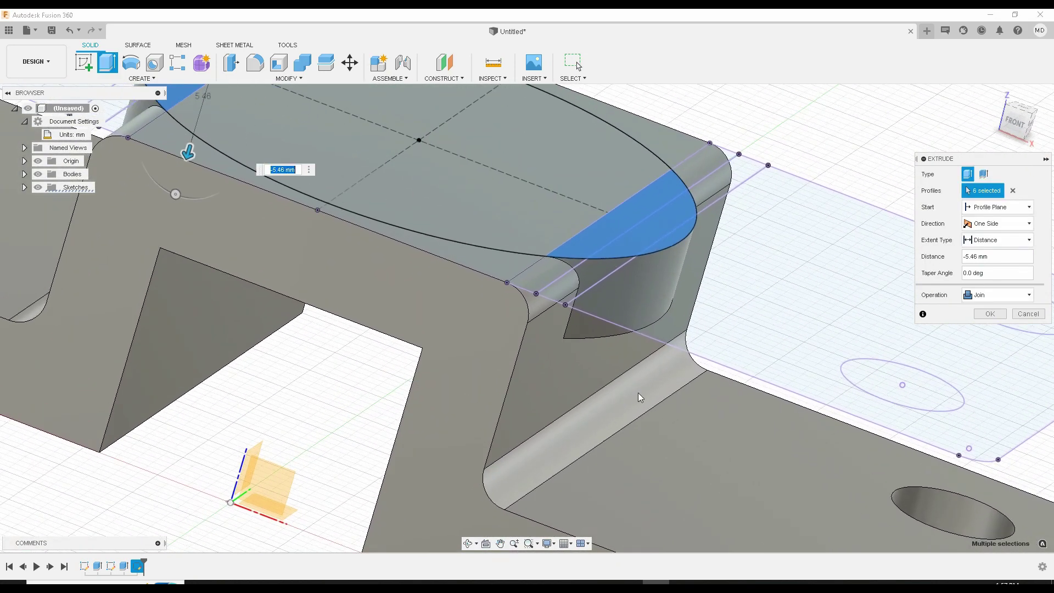
type("-14")
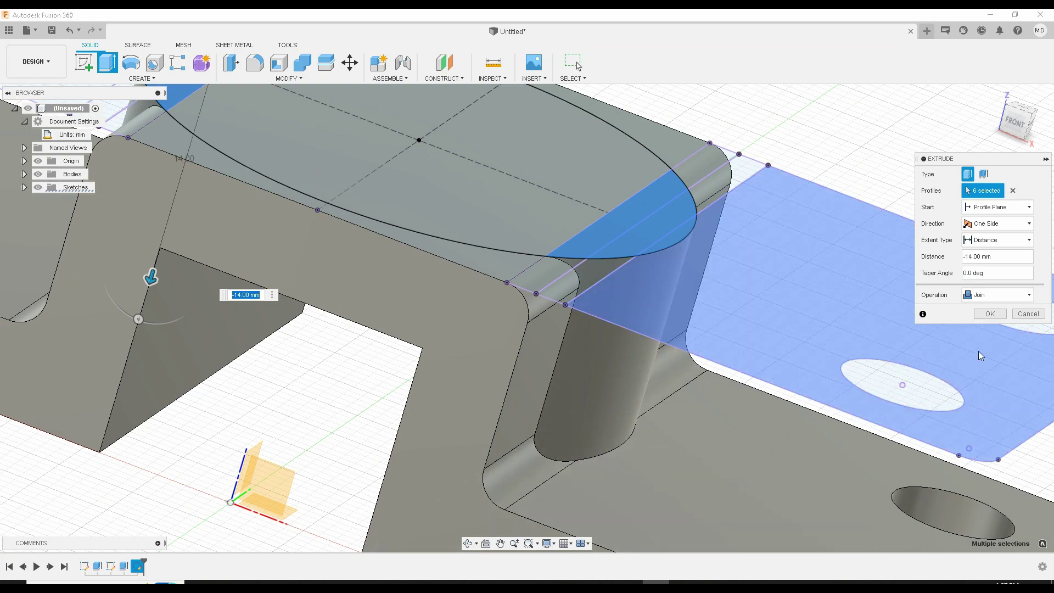
middle_click_drag(269, 439, 159, 367, "shift")
middle_click_drag(490, 380, 407, 336)
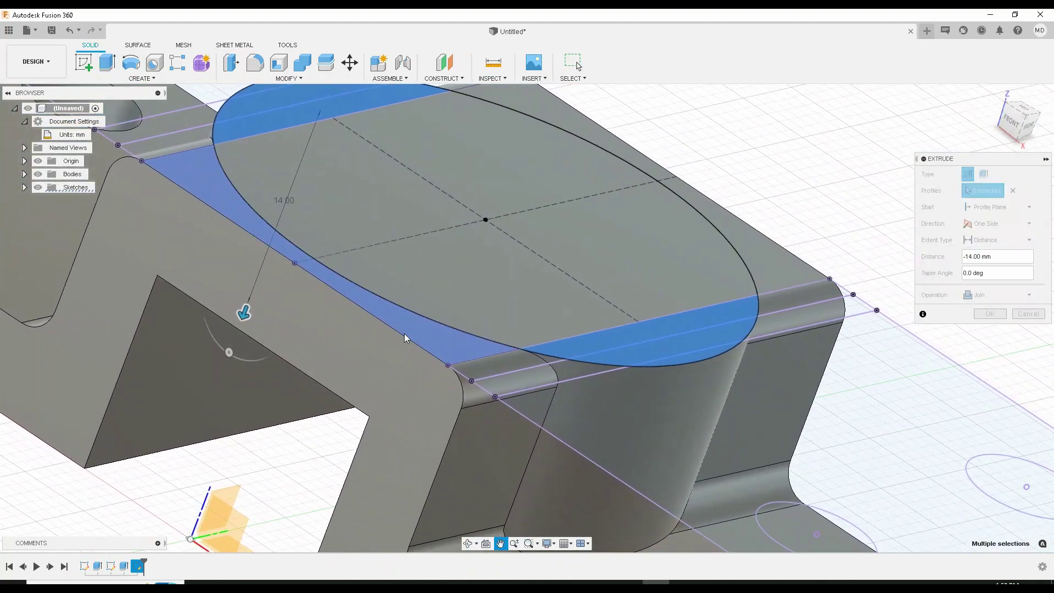
left_click(987, 316)
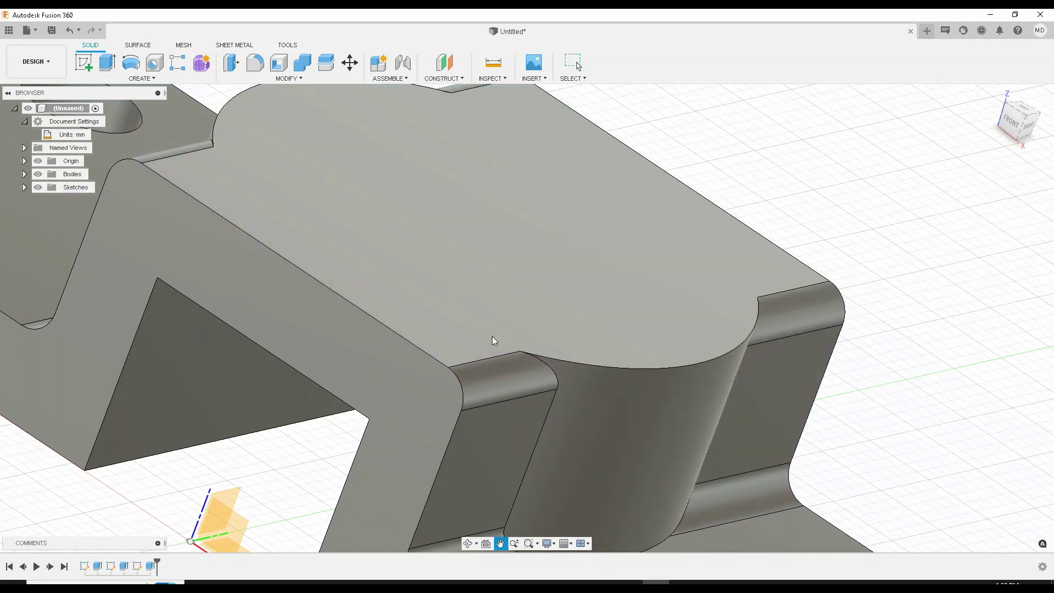
Show Sketch5, which contains the circle, again on top of the raised block
scroll(494, 343, "down", 2)
scroll(579, 320, "down", 3)
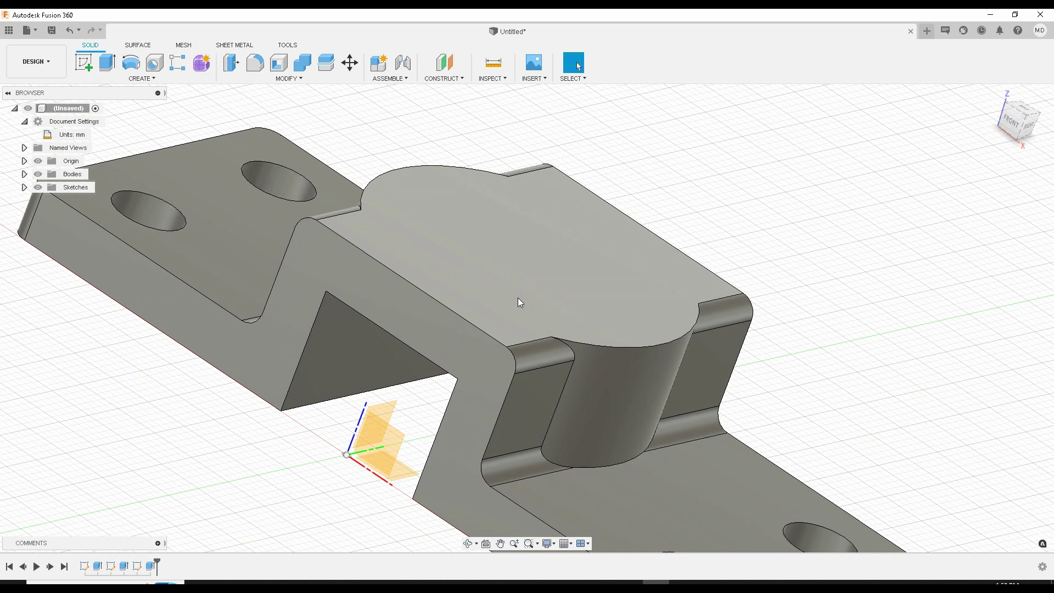
left_click(25, 188)
left_click(48, 227)
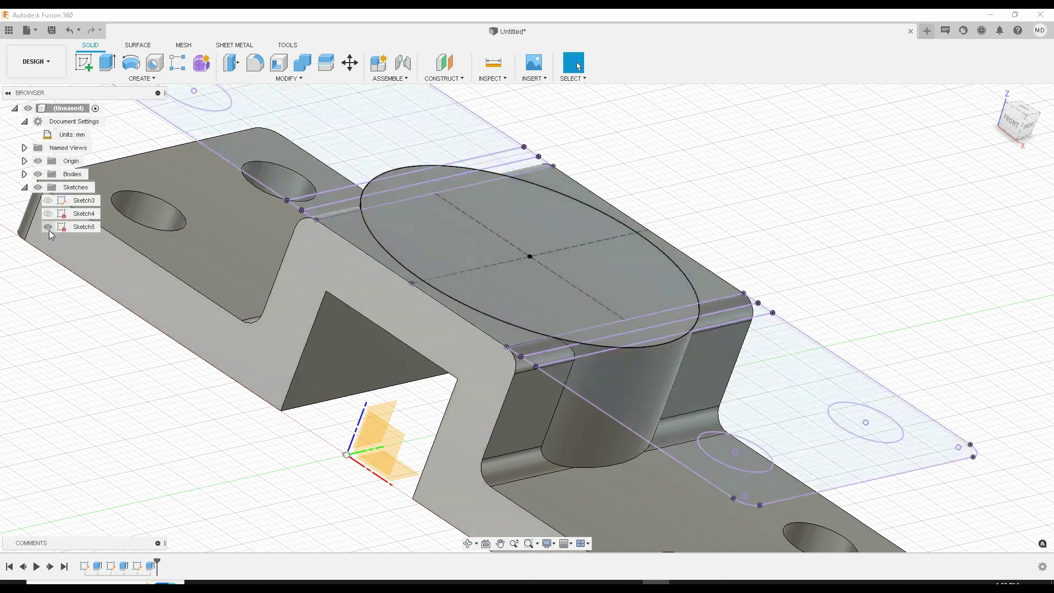
left_click(515, 311)
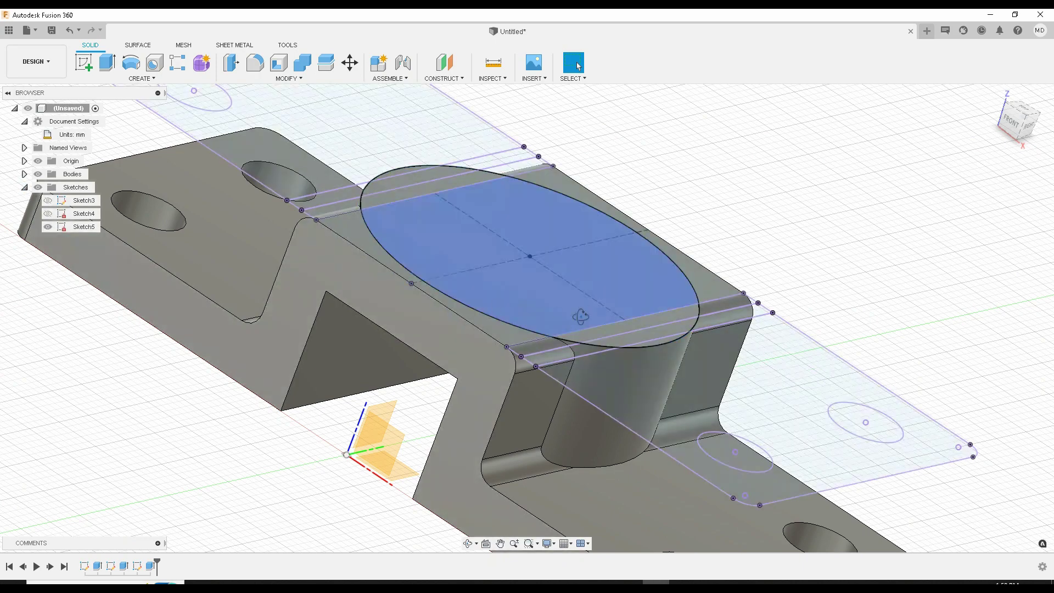
middle_click_drag(586, 308, 554, 295, "shift")
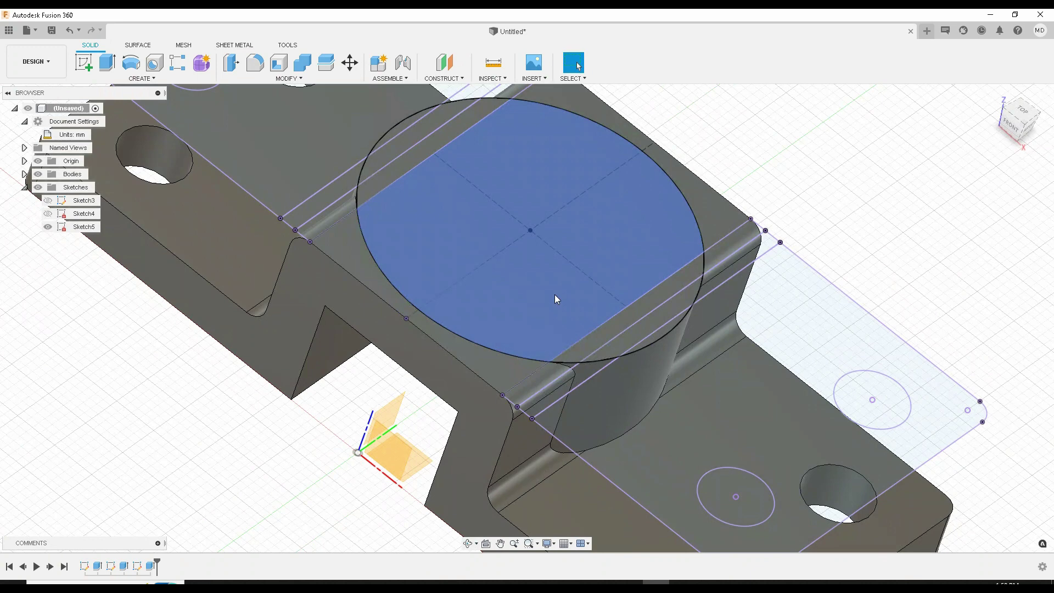
key("Escape")
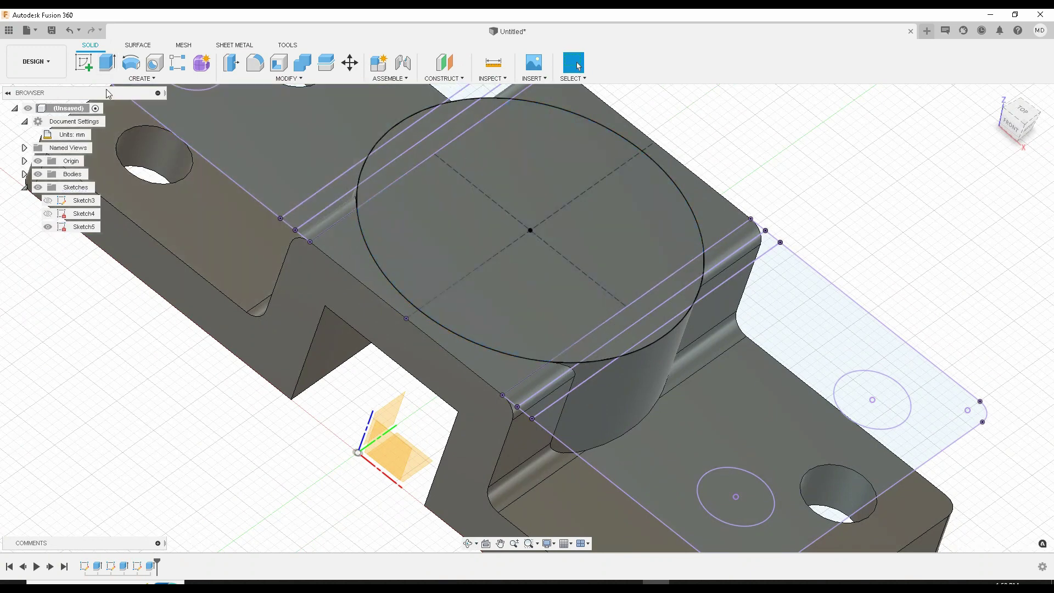
Select all seven profile regions inside the 36 mm circle of Sketch5 for an Extrude
left_click(107, 62)
left_click(535, 247)
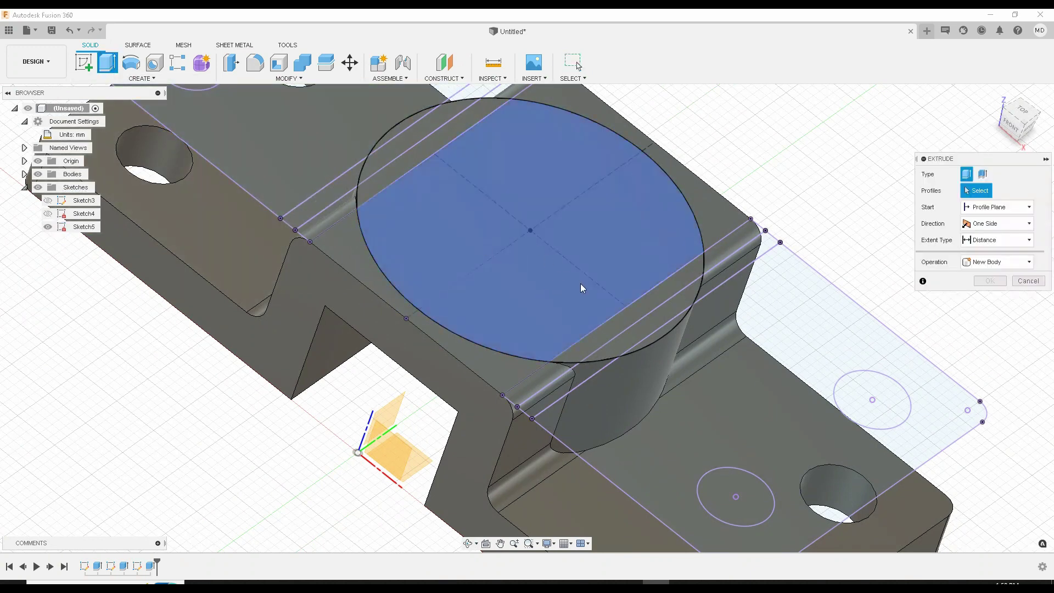
left_click(585, 302)
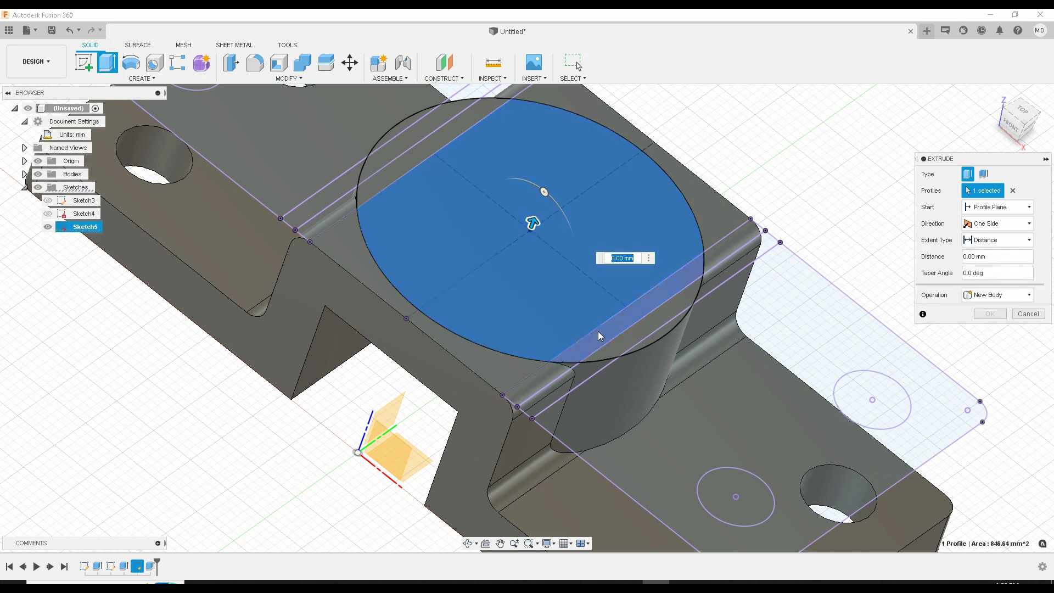
left_click(600, 336)
left_click(618, 346)
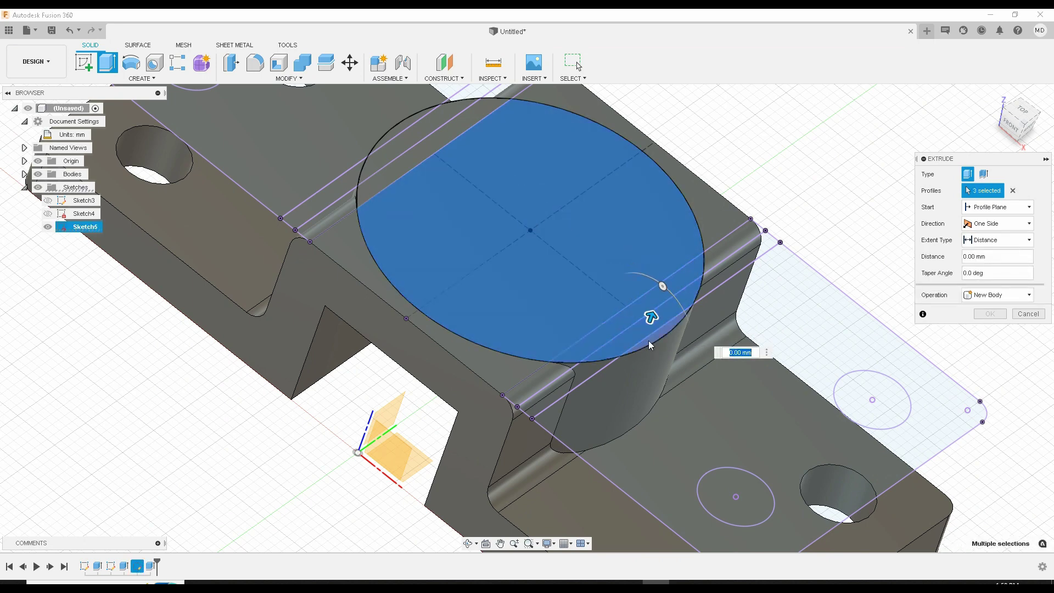
left_click(413, 206)
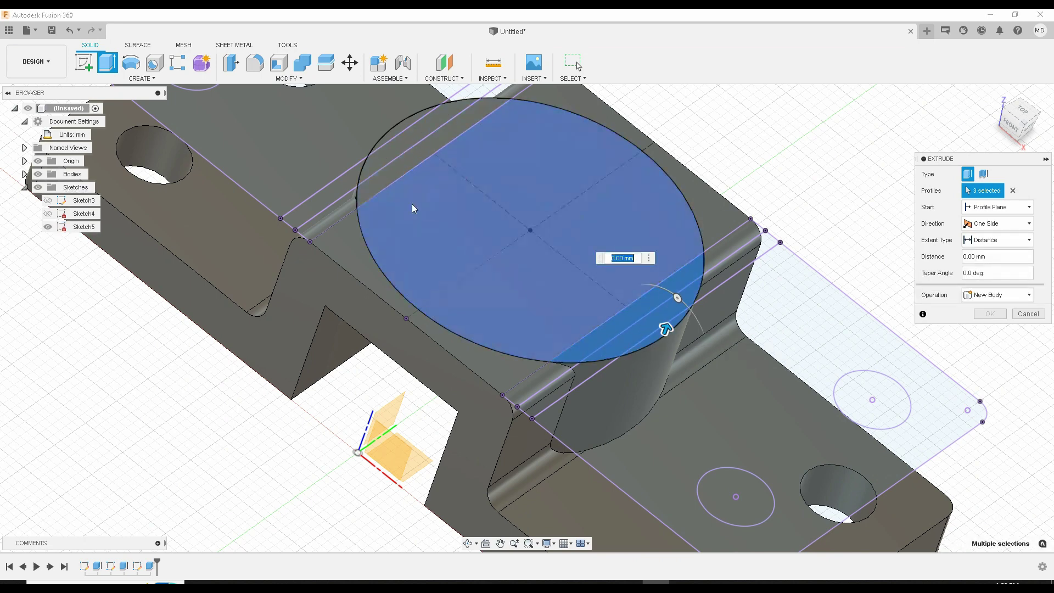
left_click(413, 208)
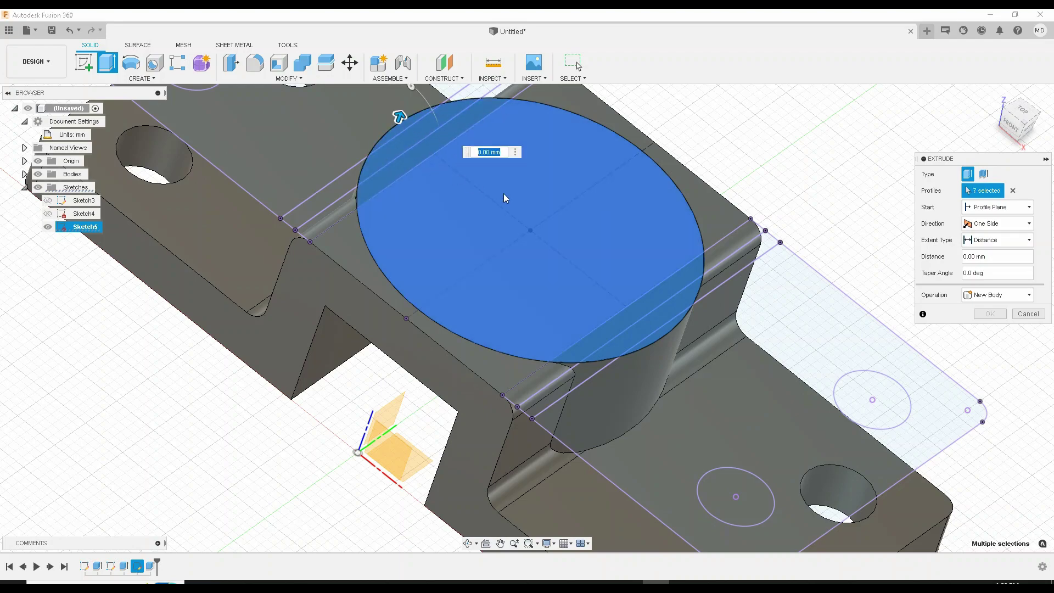
Extrude the selected circle regions 6 mm upward from the raised block with the Join operation
middle_click_drag(527, 287, 402, 155, "shift")
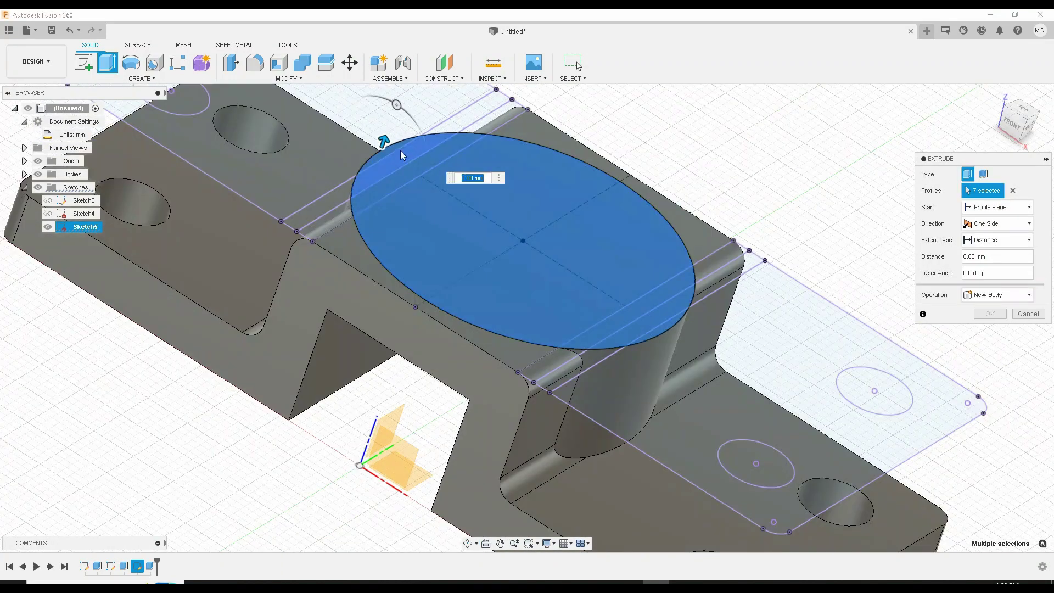
left_click_drag(402, 155, 392, 120)
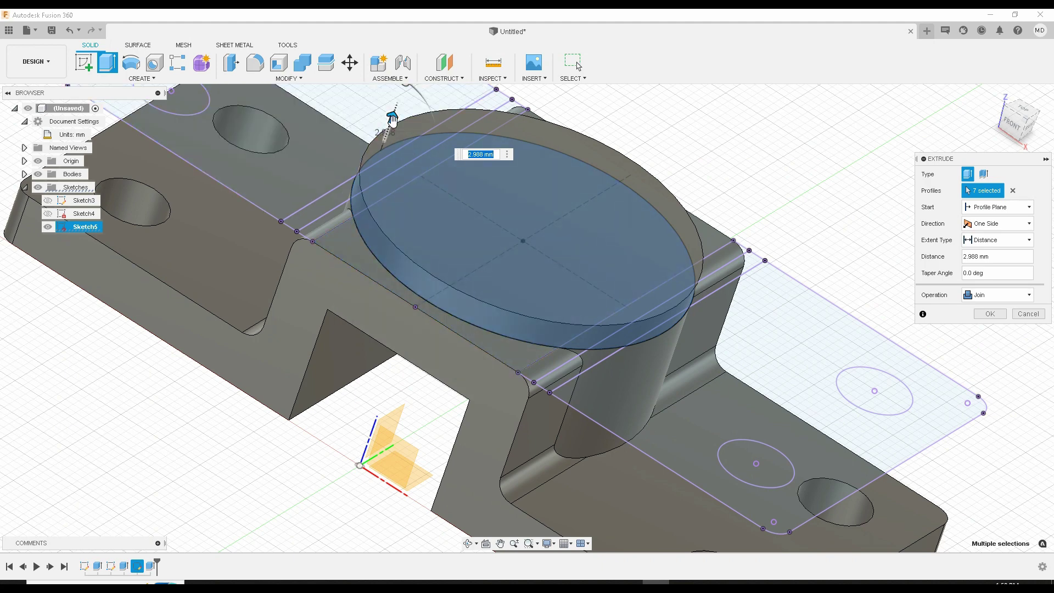
left_click_drag(394, 119, 396, 104)
middle_click_drag(487, 228, 460, 312)
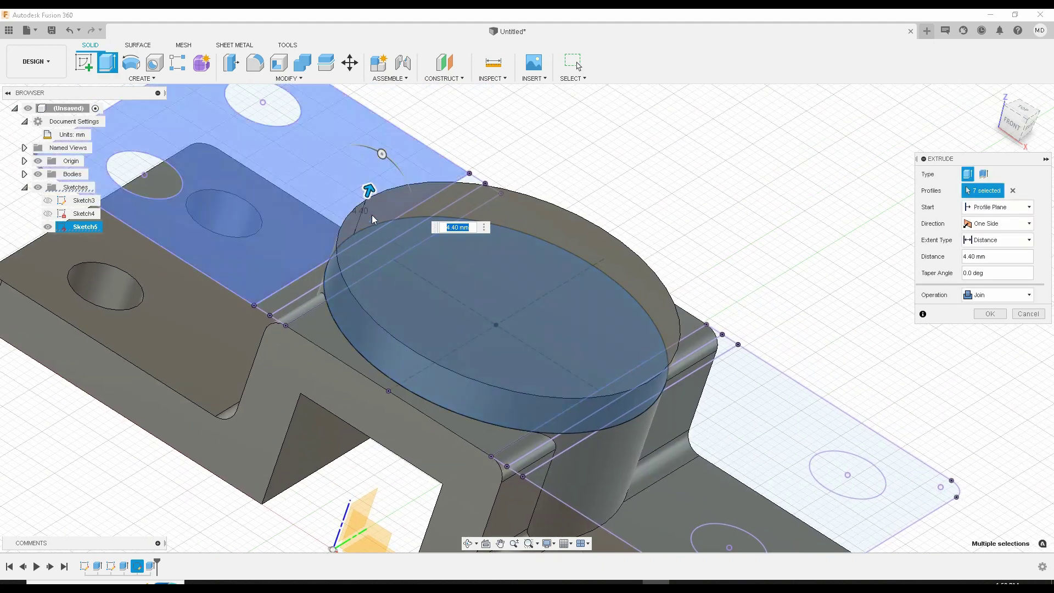
left_click_drag(367, 193, 368, 188)
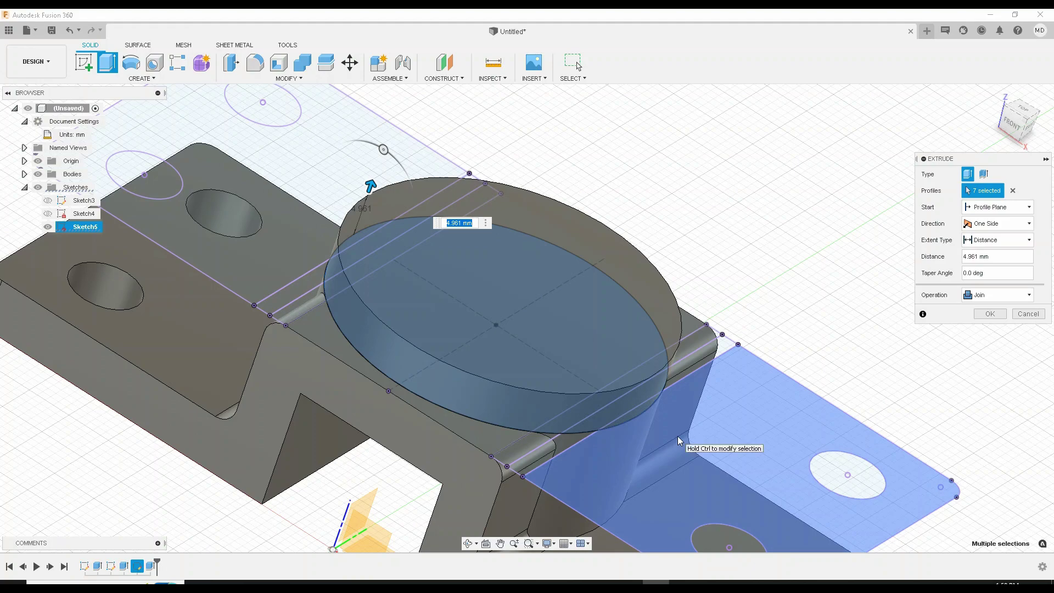
mouse_move(574, 339)
middle_mouse_down()
mouse_move(558, 84)
mouse_move(563, 199)
middle_mouse_up()
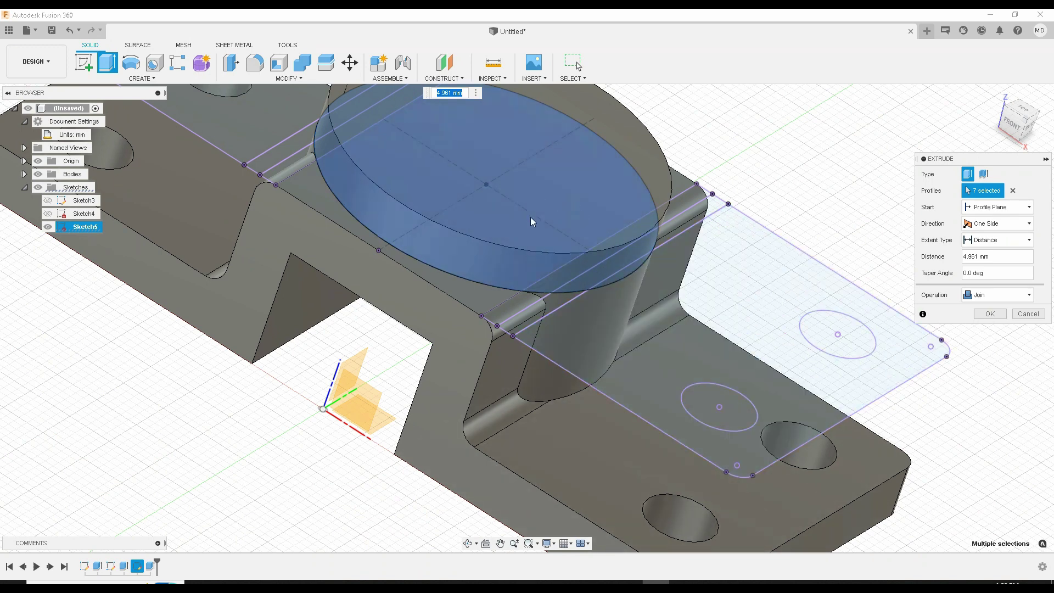
middle_click_drag(532, 220, 552, 290)
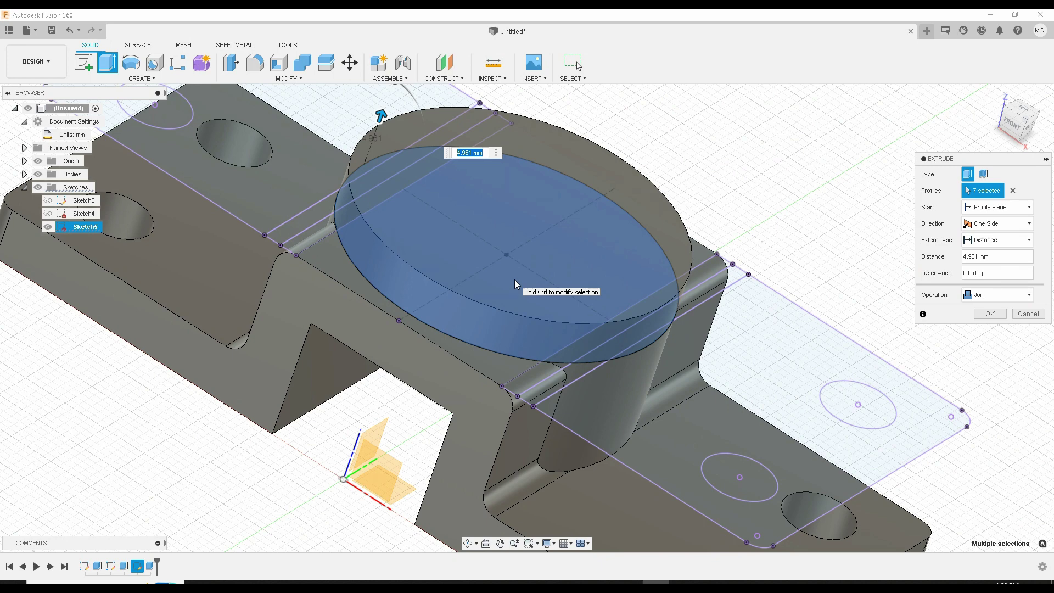
middle_click_drag(575, 508, 583, 430)
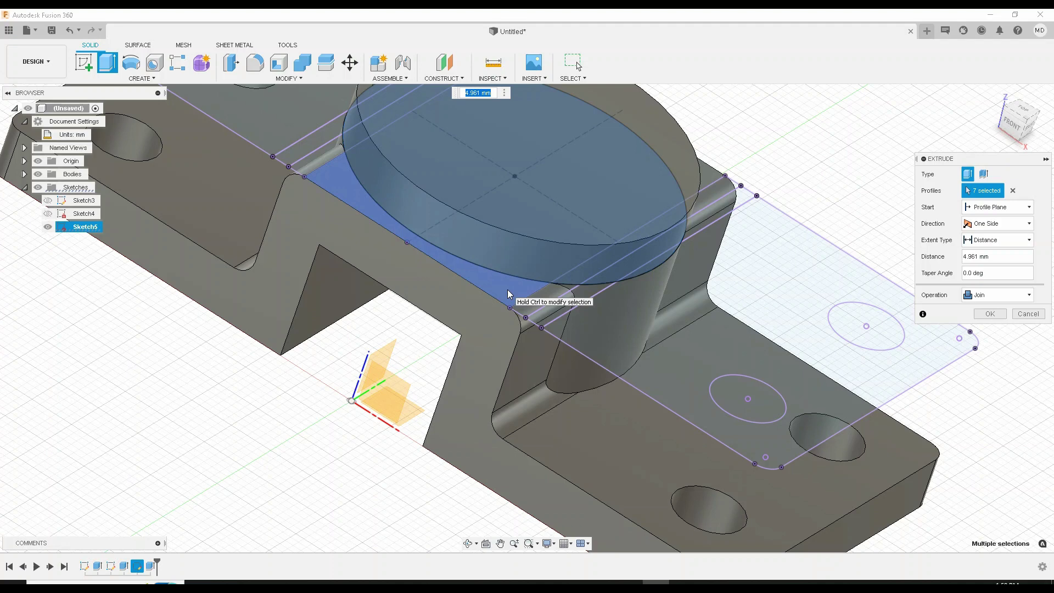
middle_click_drag(508, 294, 505, 301)
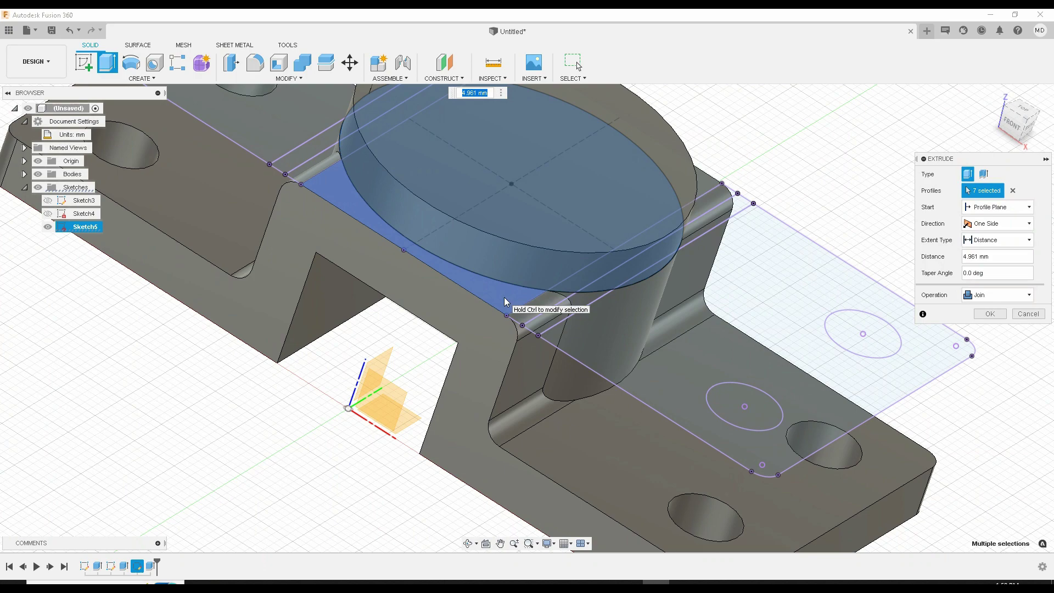
middle_click_drag(505, 302, 497, 415)
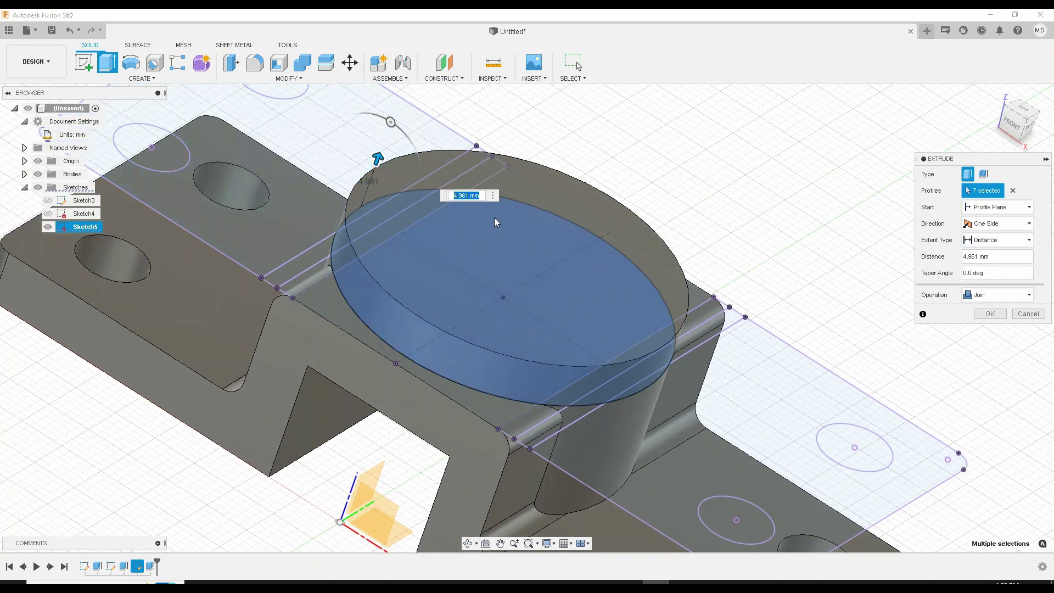
type("6")
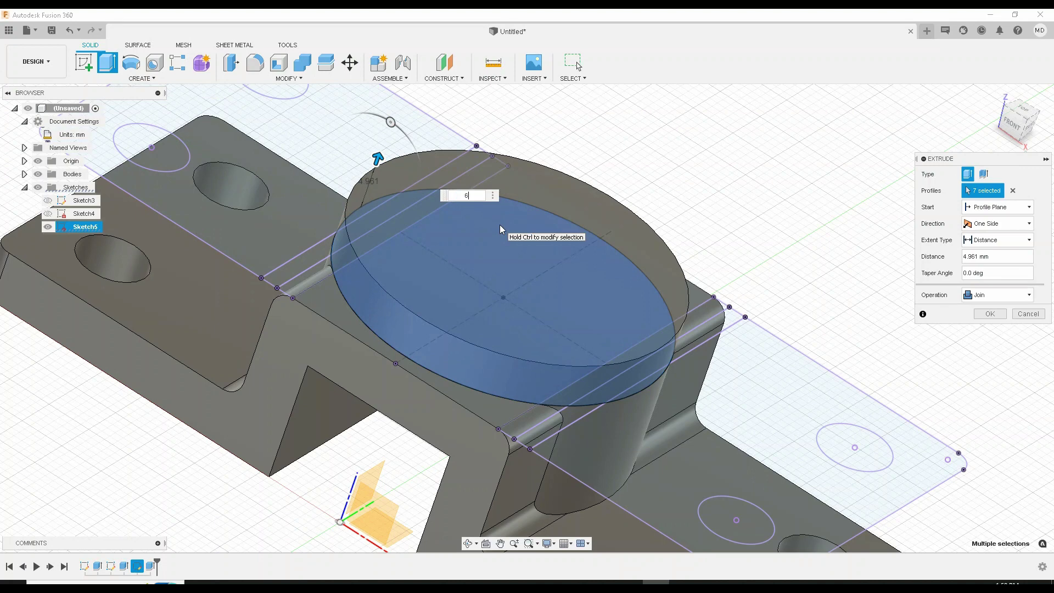
key("Return")
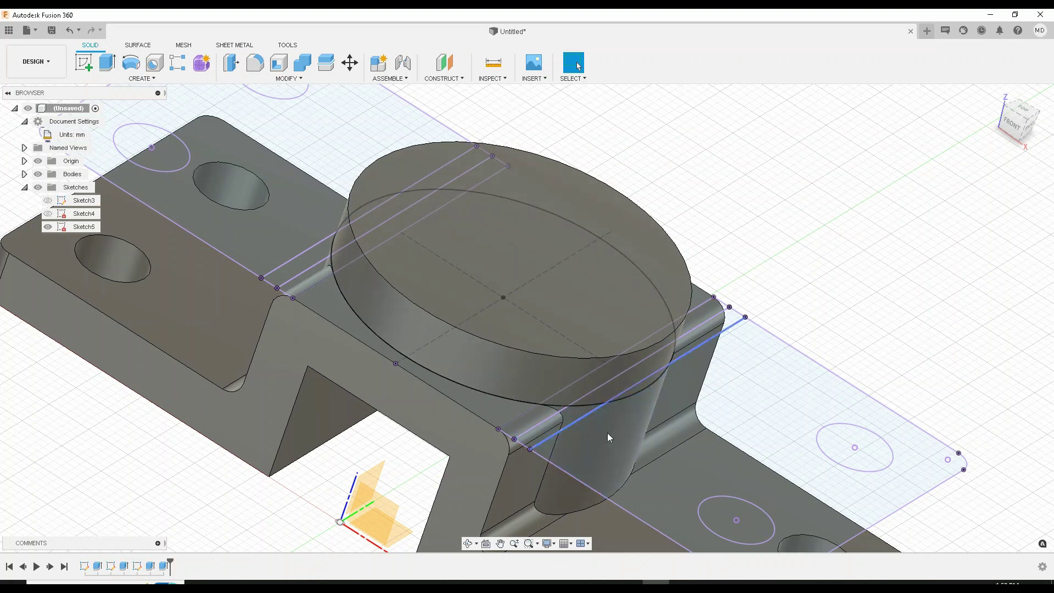
Hide all sketches to inspect the joined boss, and show them again
middle_click_drag(631, 456, 579, 388)
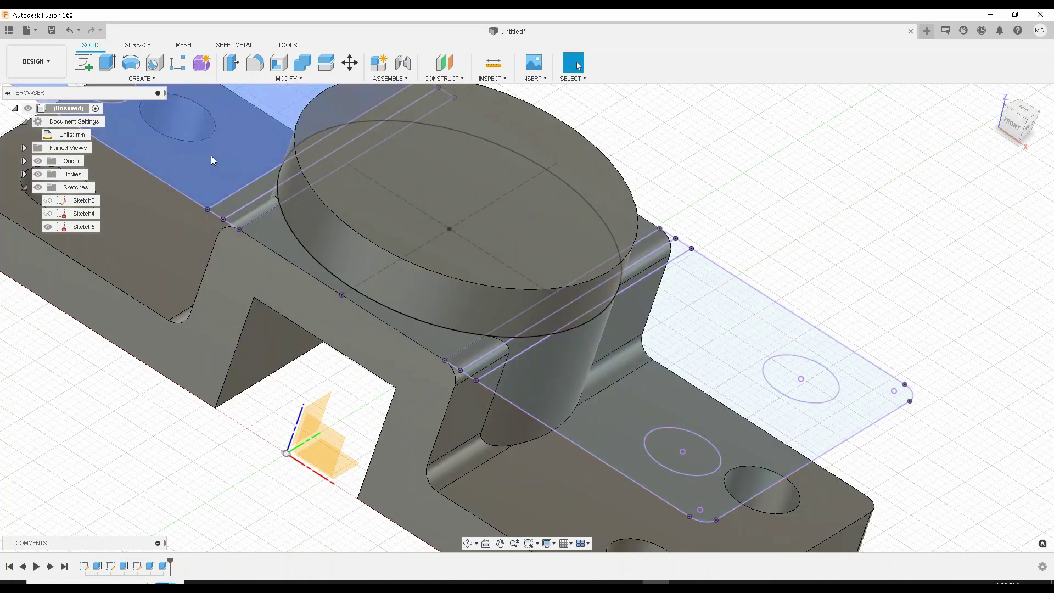
left_click(38, 188)
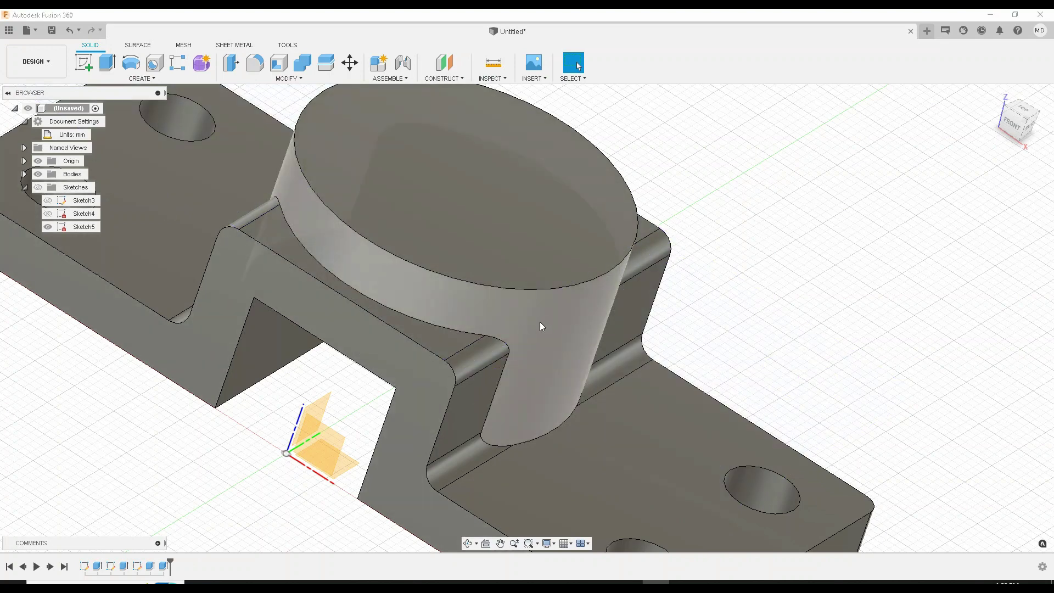
left_click(38, 188)
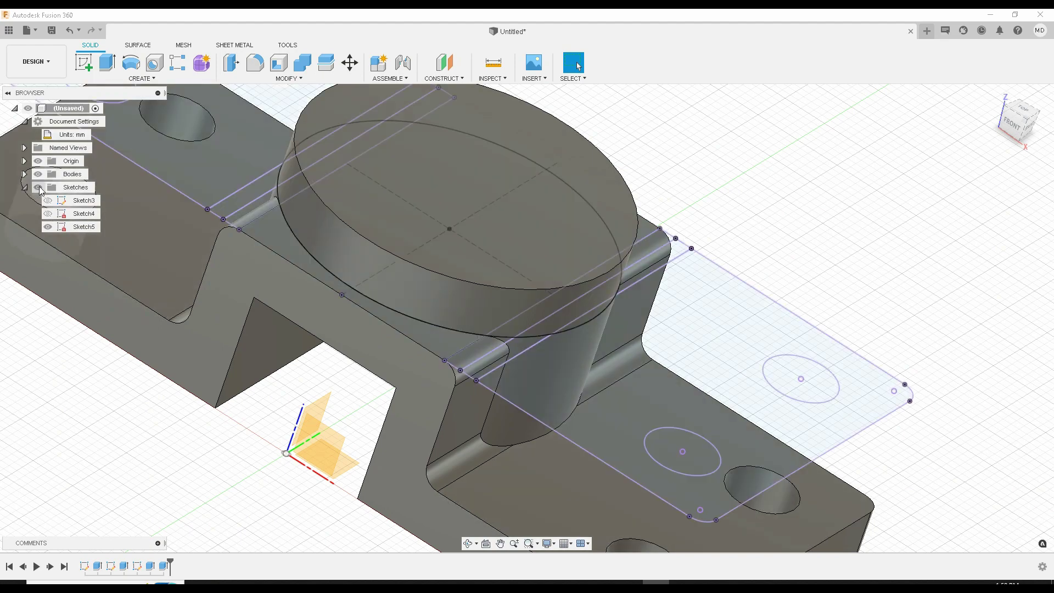
middle_click_drag(619, 198, 490, 274)
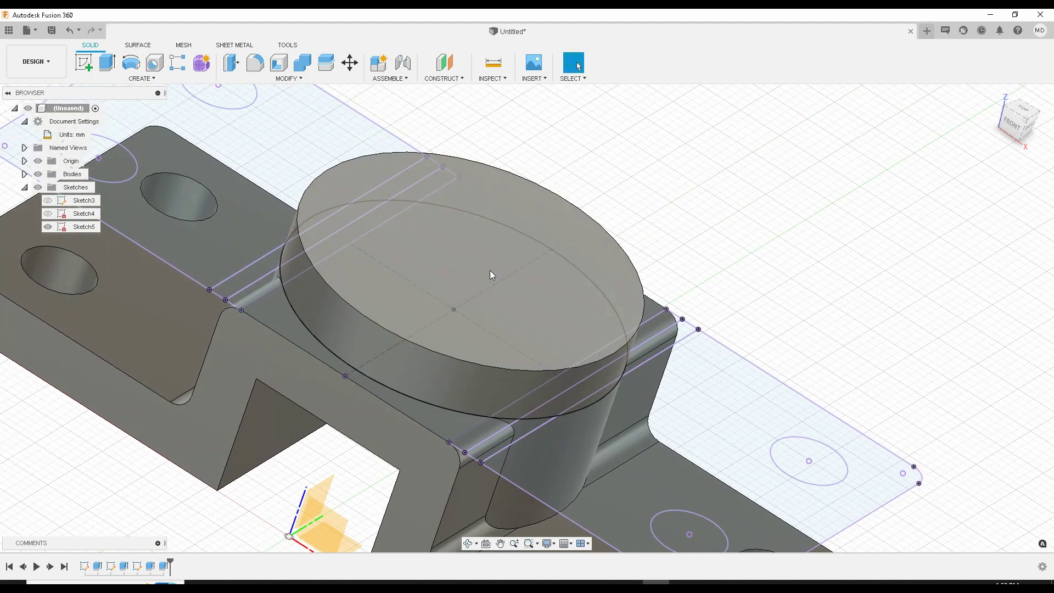
left_click(535, 285)
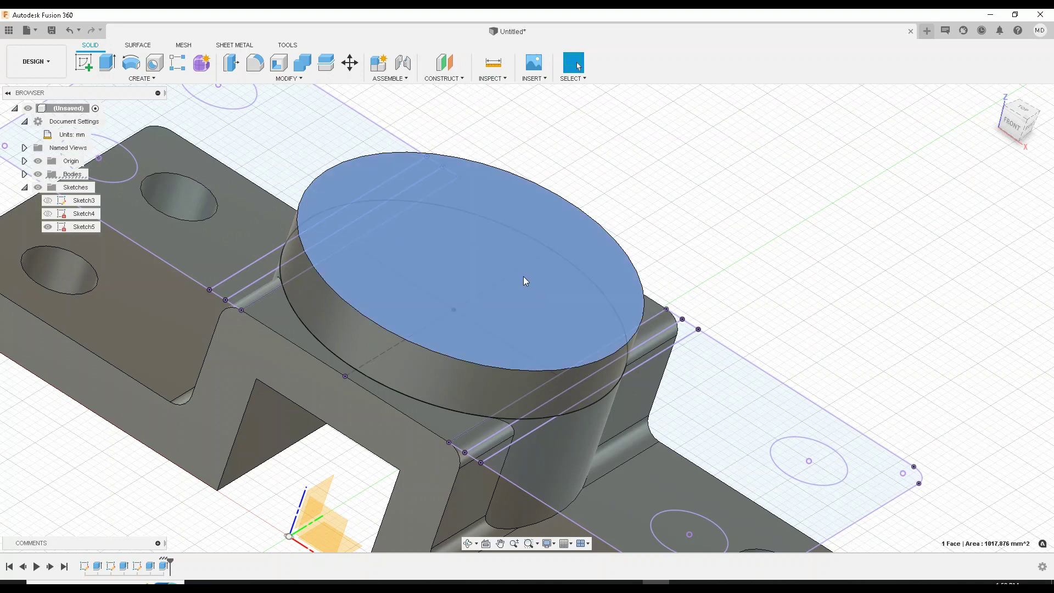
left_click(108, 62)
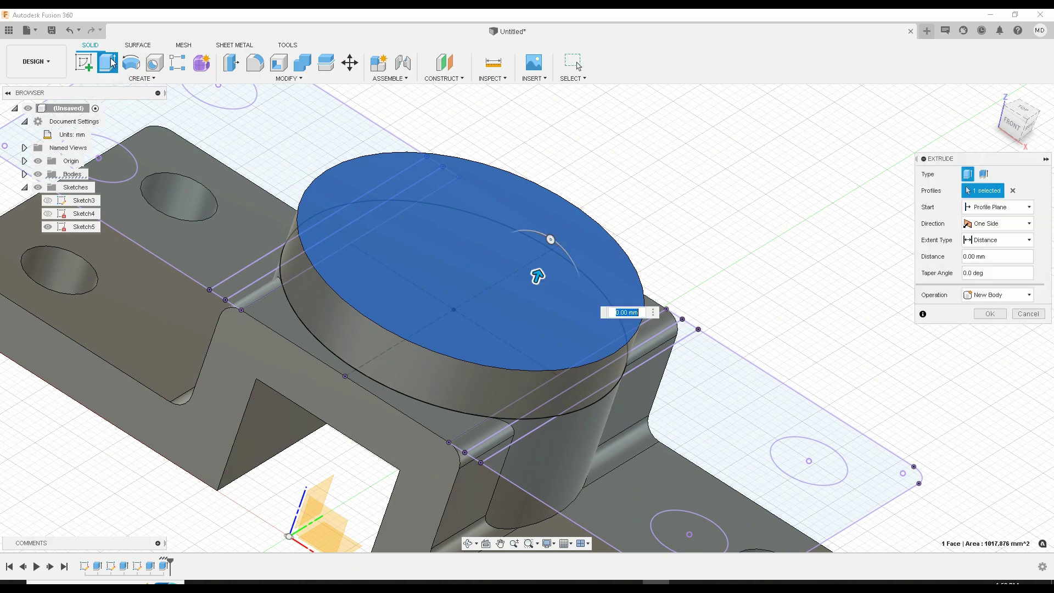
right_click(591, 146)
left_click(541, 145)
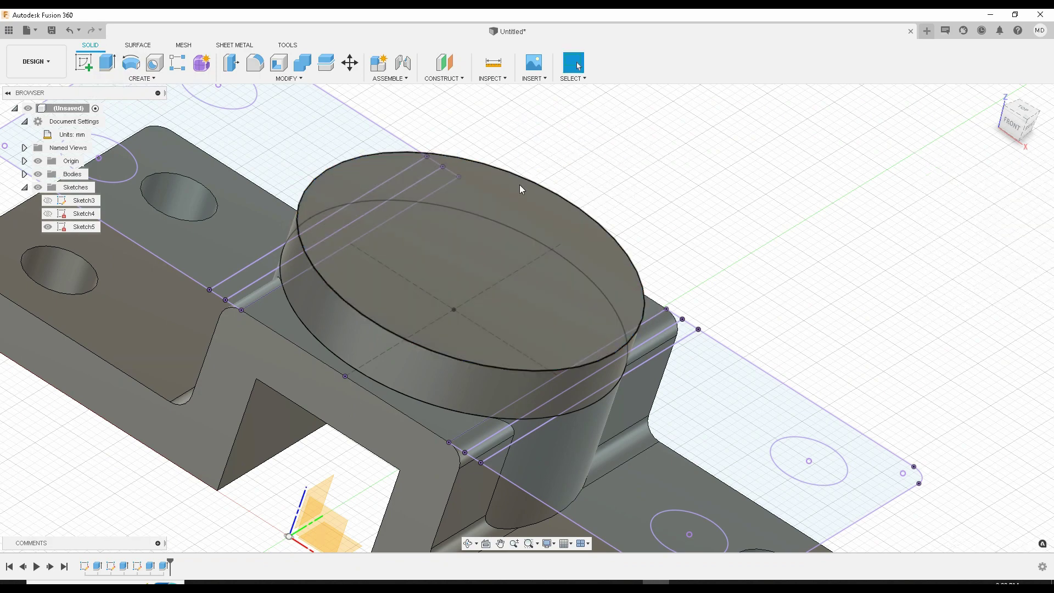
Create a sketch on the boss's top face and project the face outline and the Sketch5 circle's centre point into it
left_click(486, 238)
left_click(89, 66)
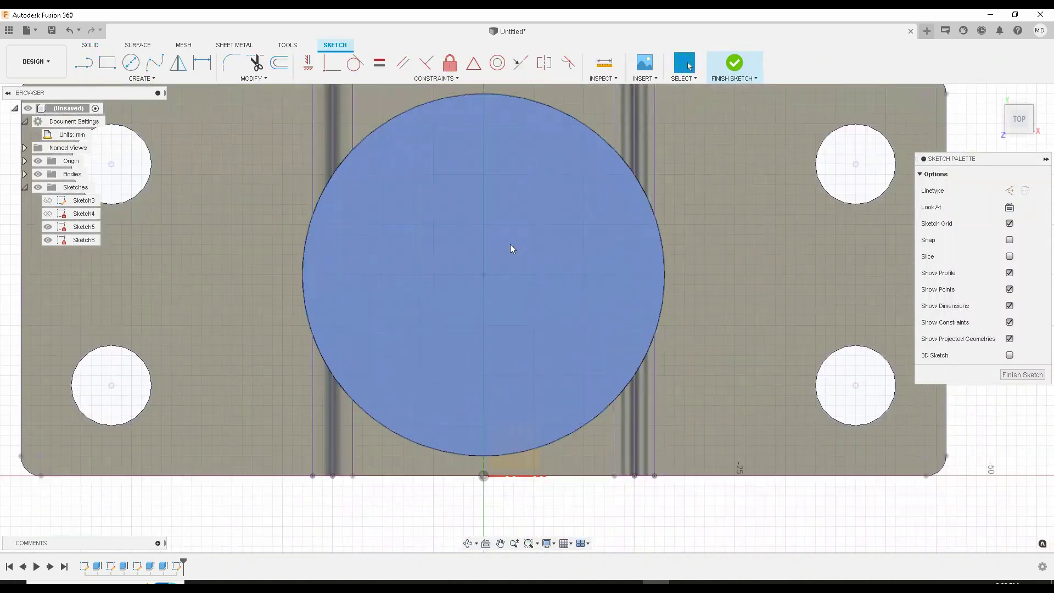
left_click(142, 79)
mouse_move(121, 273)
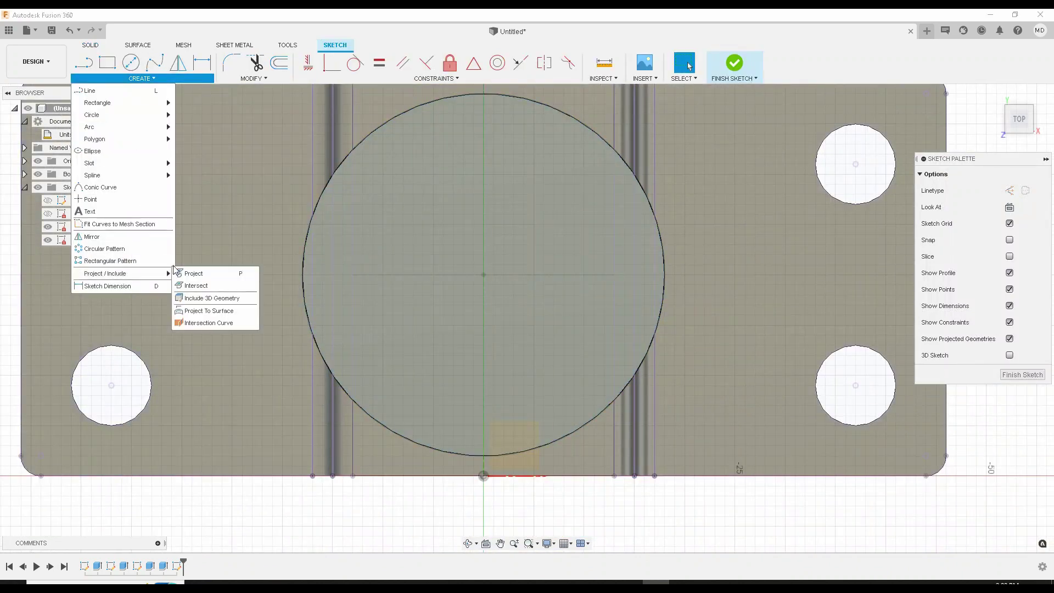
left_click(187, 274)
left_click(476, 275)
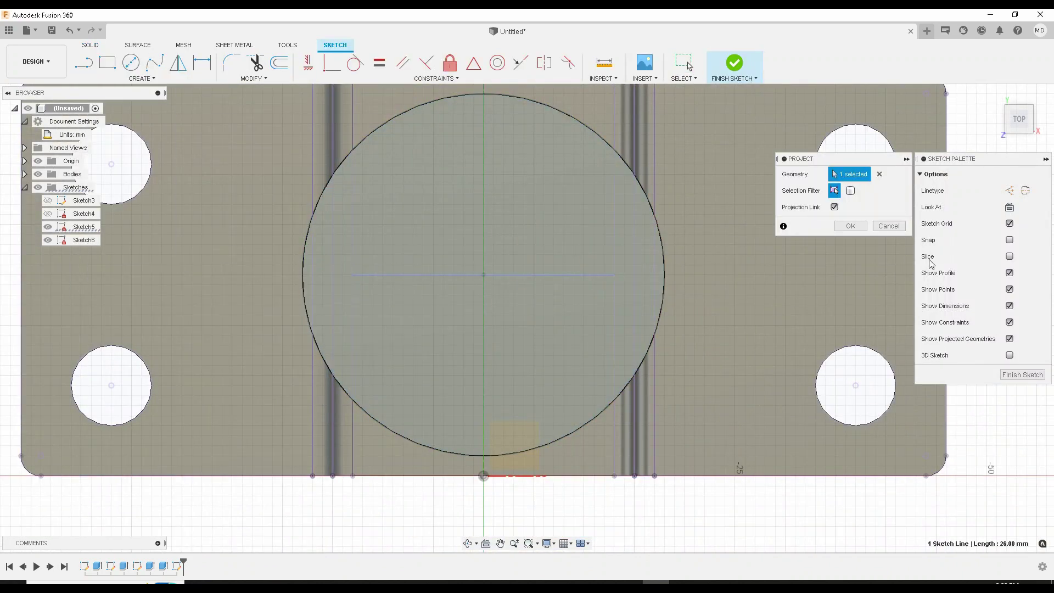
left_click(879, 174)
left_click(484, 246)
left_click(879, 174)
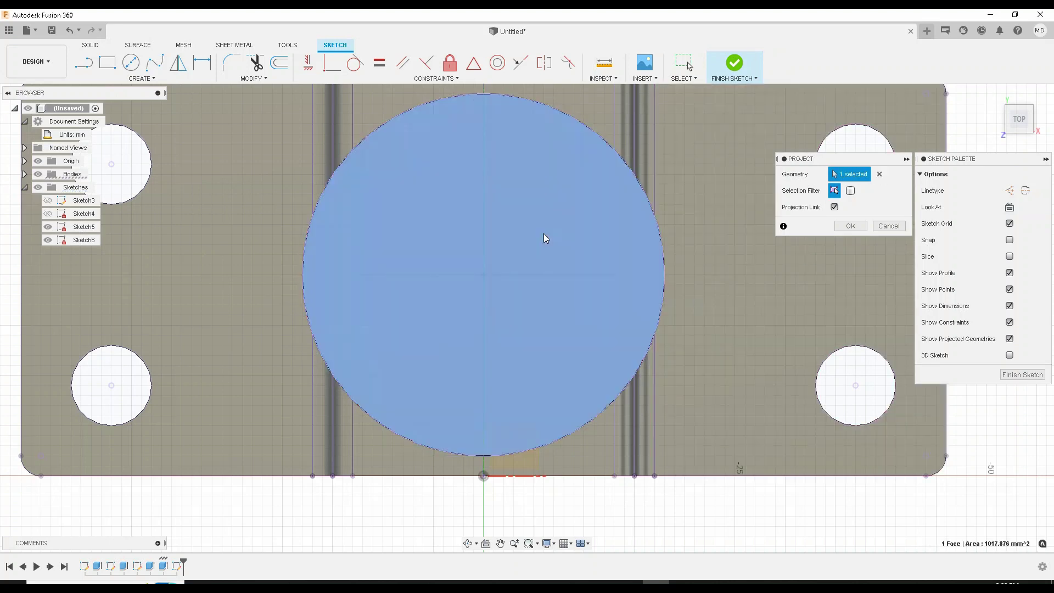
left_click(485, 251)
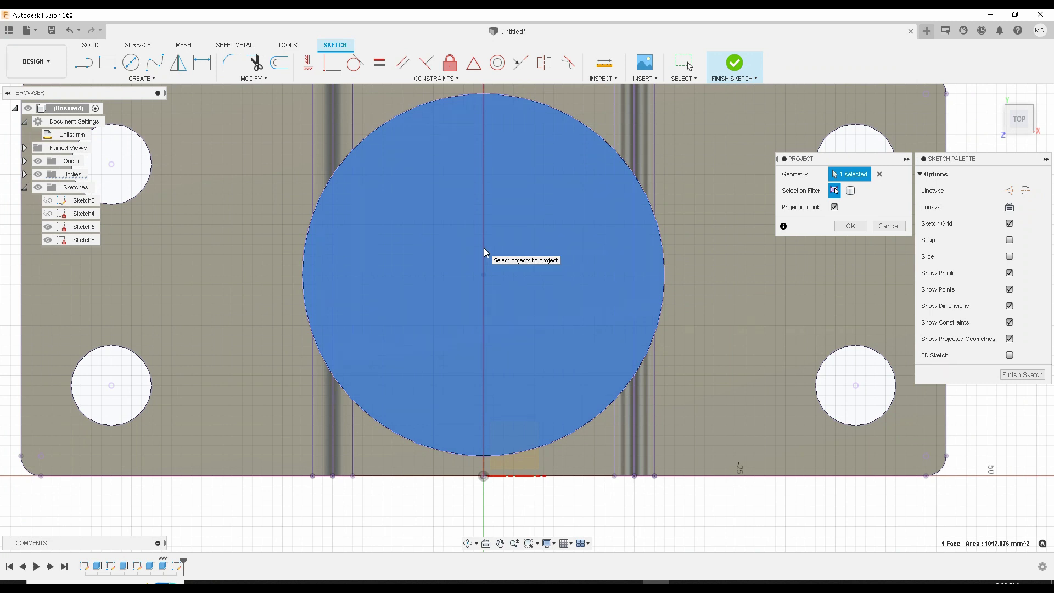
scroll(484, 276, "up", 3)
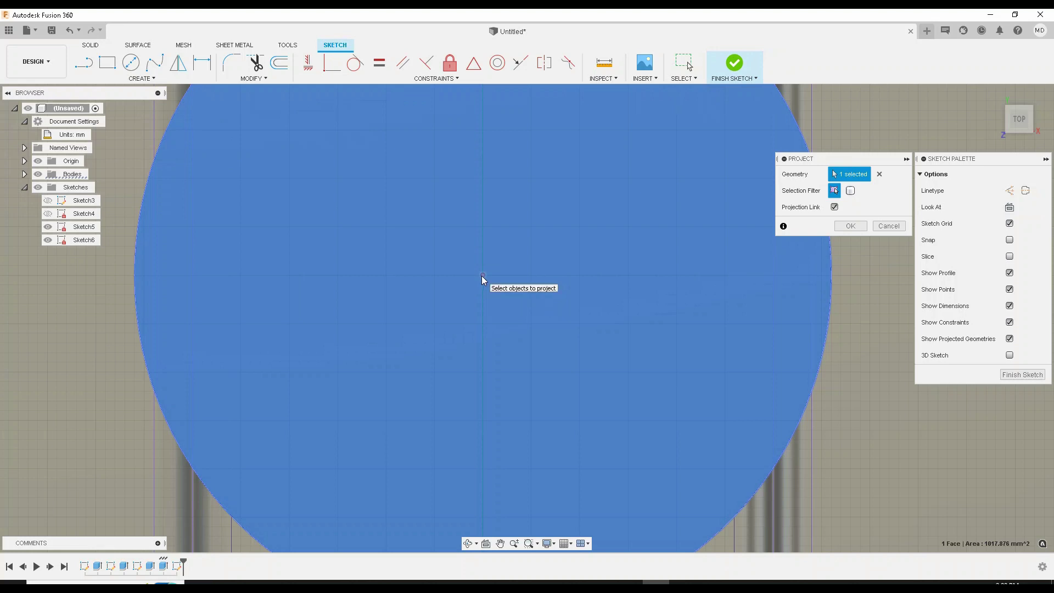
left_click(482, 276)
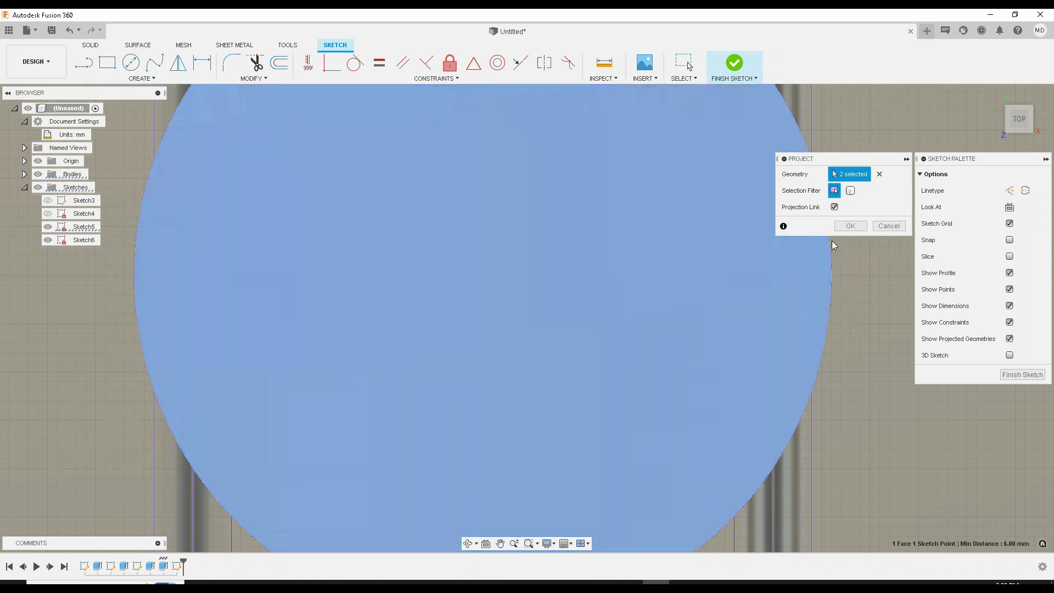
left_click(849, 225)
Check the projected circle and centre point on the boss's top face by selecting them, and clear the selection
scroll(644, 376, "up", 2)
scroll(645, 376, "down", 5)
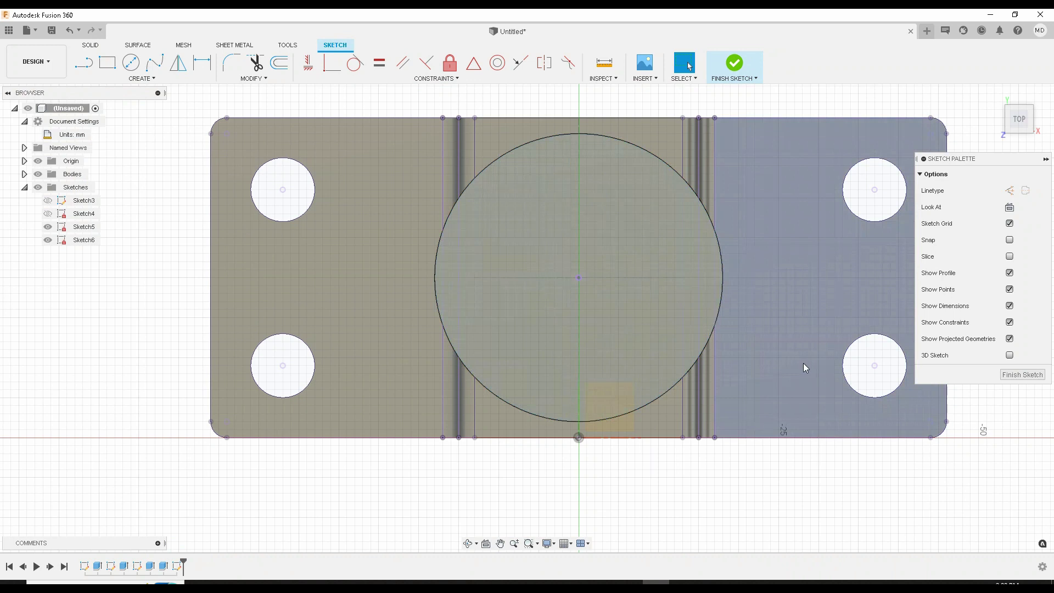
left_click(632, 209)
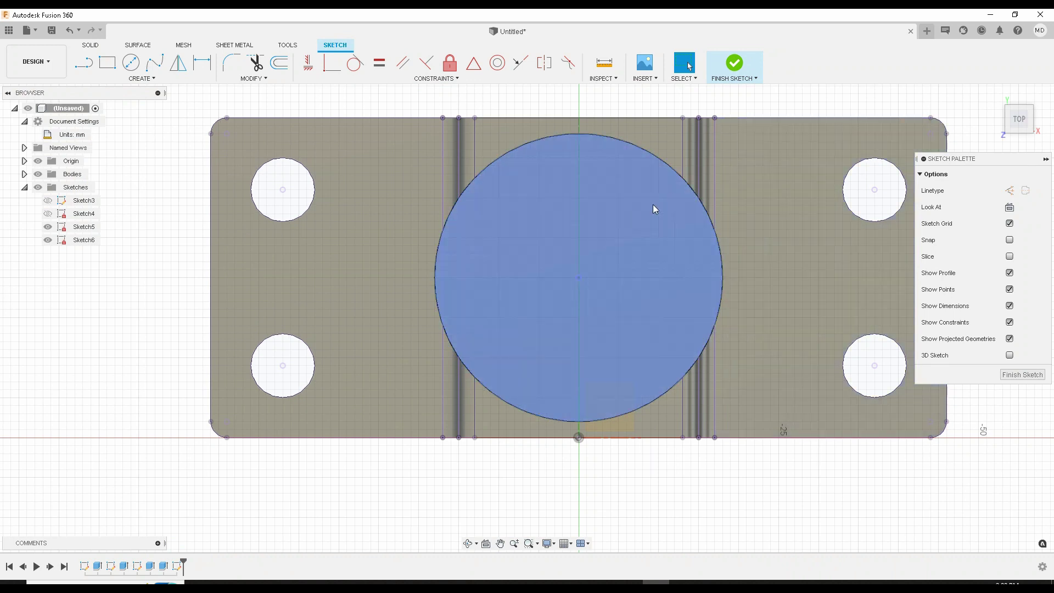
left_click(628, 144)
left_click(624, 144)
left_click(580, 278)
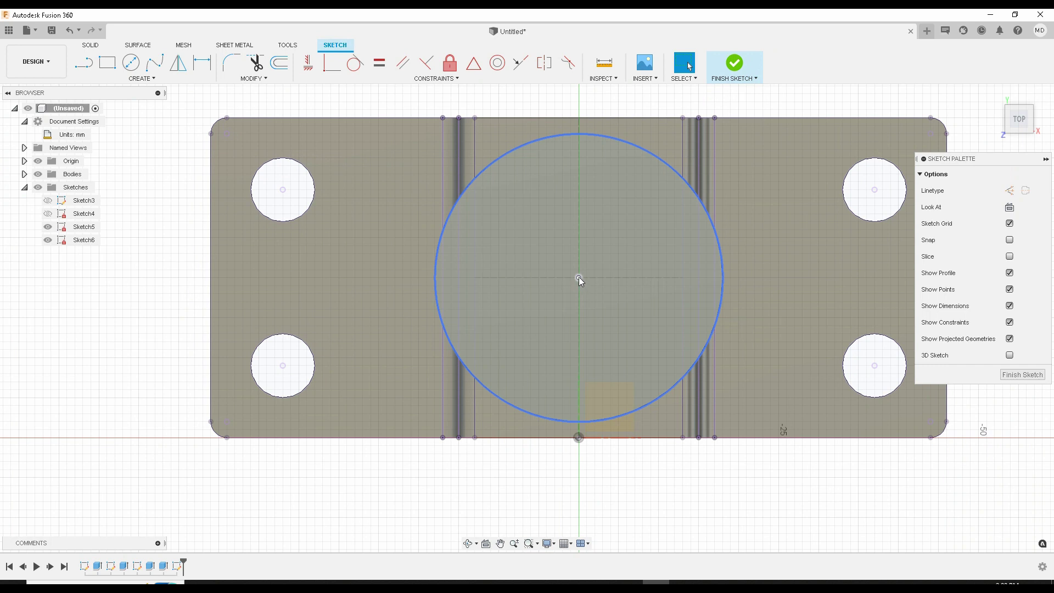
left_click(579, 277)
key("Escape")
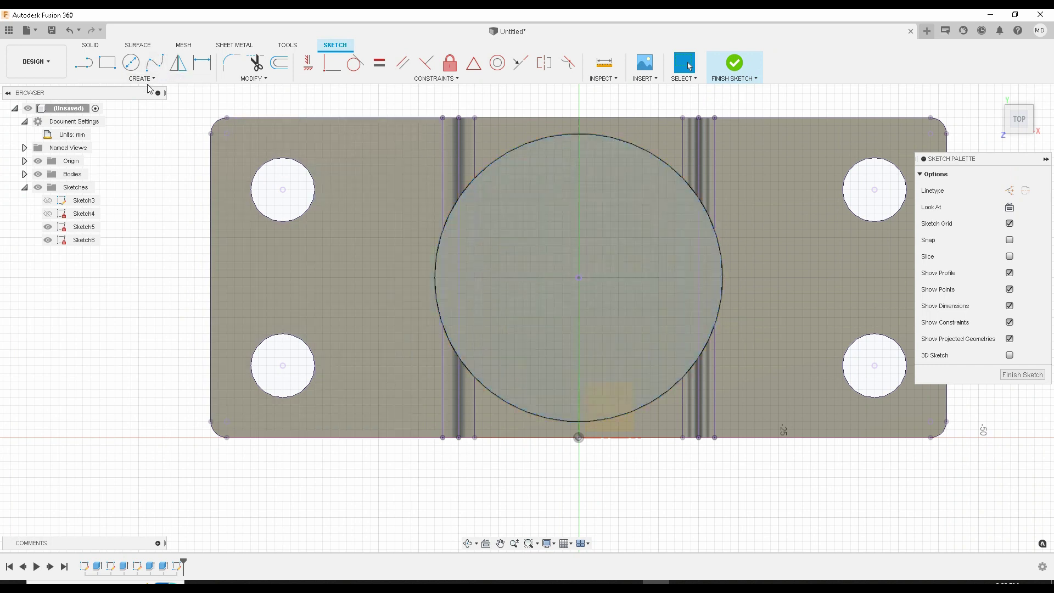
left_click(598, 237)
key("Escape")
Draw a 30 mm diameter circle centred on the boss's top face from the projected centre point
left_click(131, 63)
left_click(579, 278)
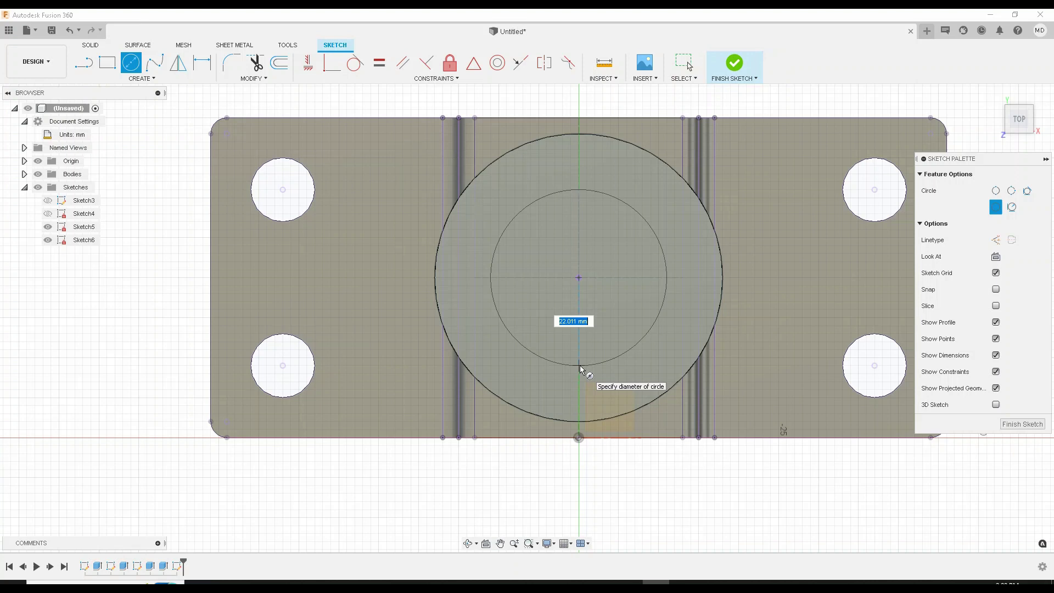
type("30")
key("Return")
key("Escape")
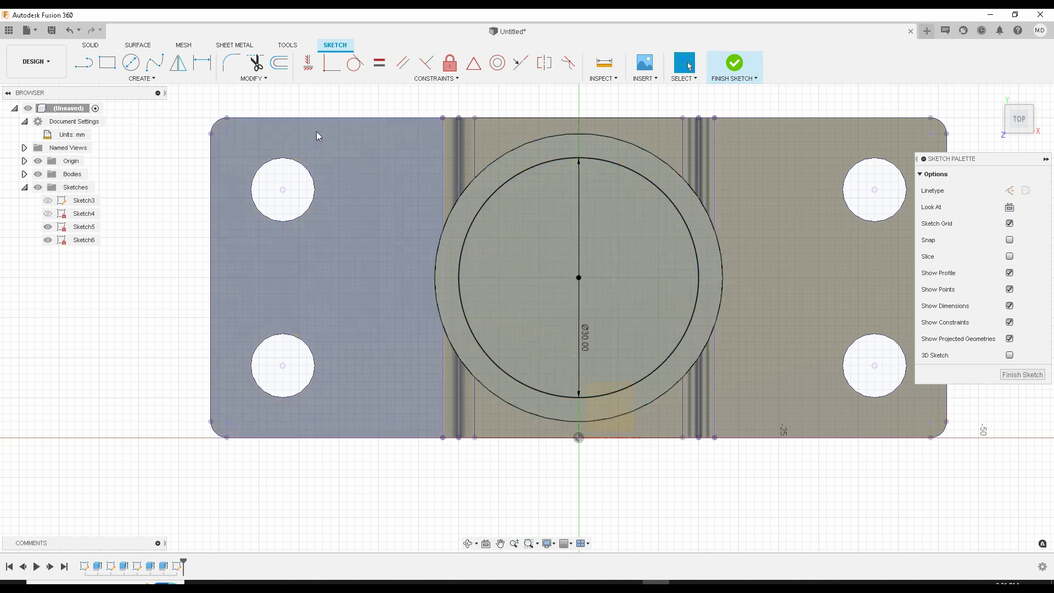
Draw a concentric 20 mm diameter circle inside the 30 mm circle and finish the sketch
left_click(130, 63)
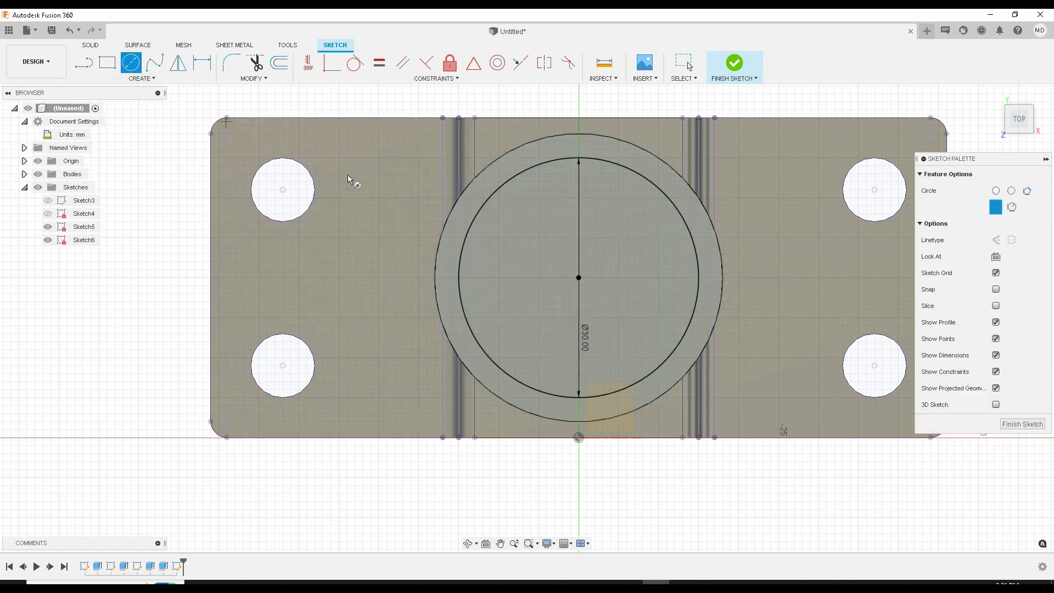
left_click(579, 278)
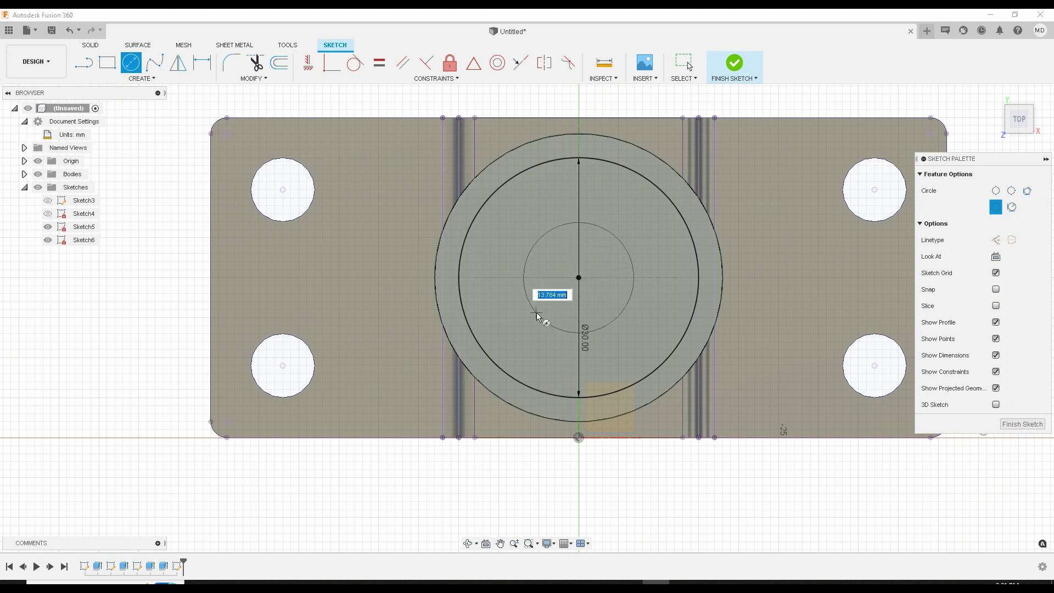
type("20")
key("Return")
key("Escape")
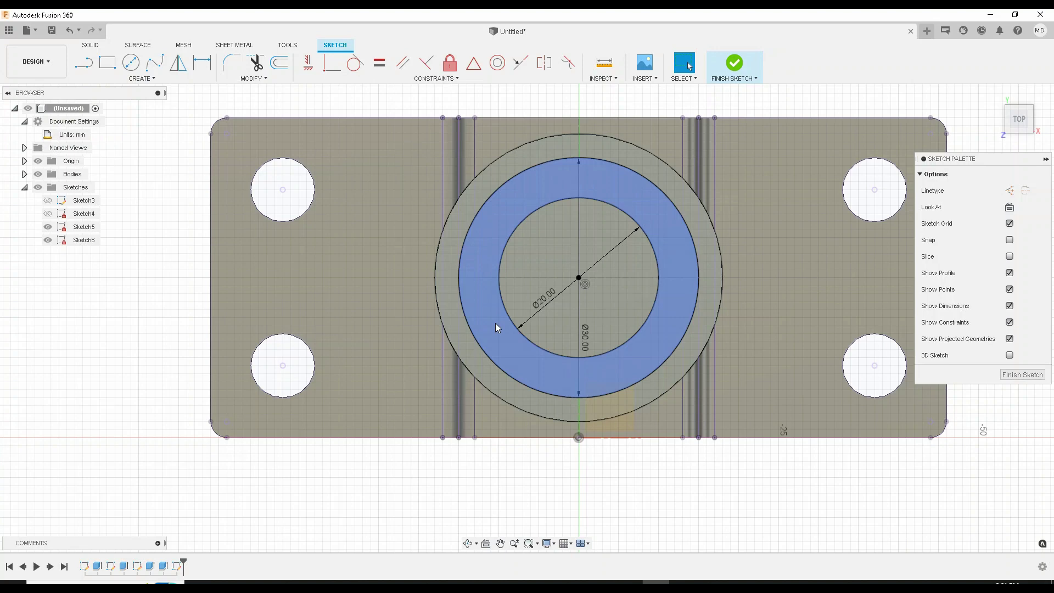
left_click(734, 67)
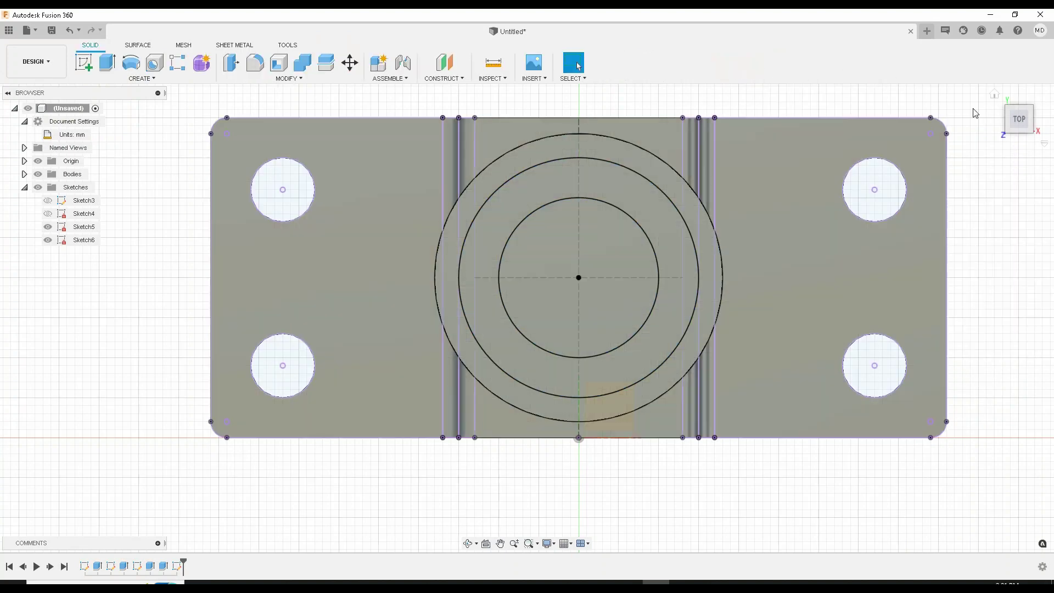
Extrude the ring between the two circles 18 mm upward from the boss with the Join operation
left_click(995, 94)
scroll(575, 299, "up", 3)
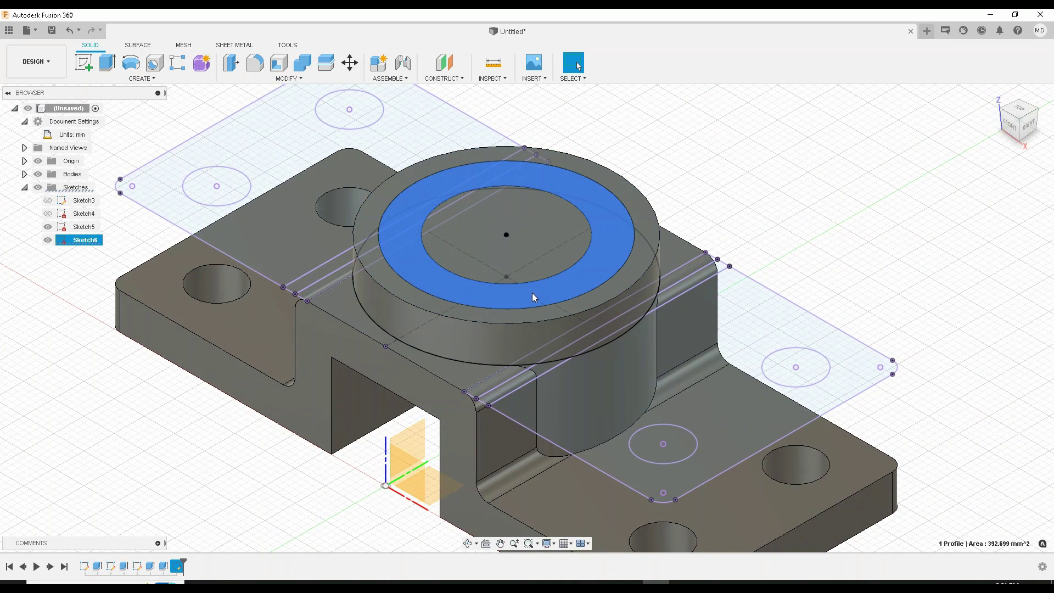
left_click(107, 62)
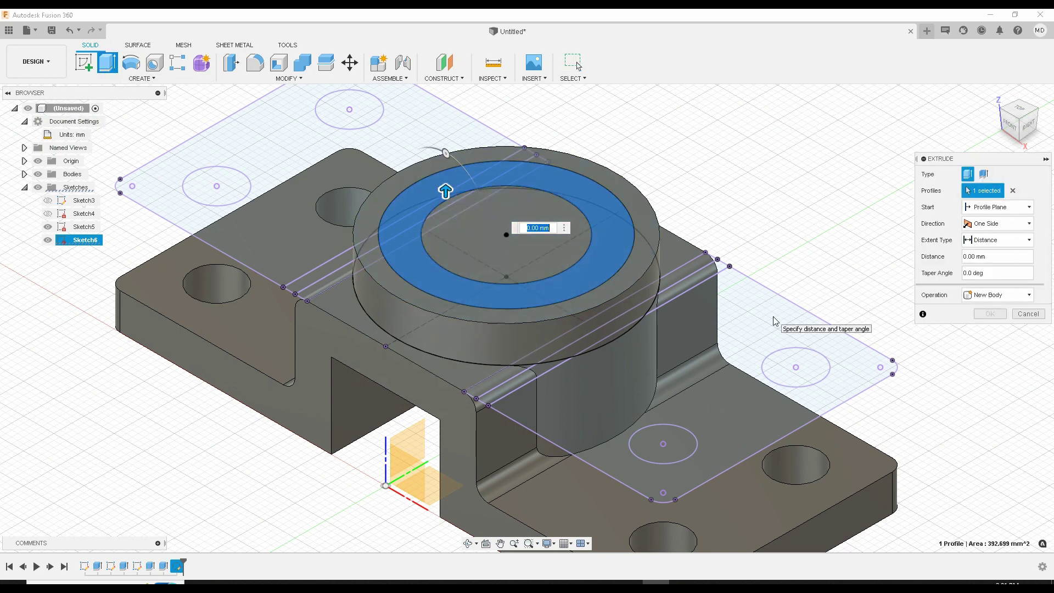
left_click_drag(445, 191, 445, 165)
middle_click_drag(444, 165, 446, 255)
left_click_drag(447, 256, 465, 228)
type("18")
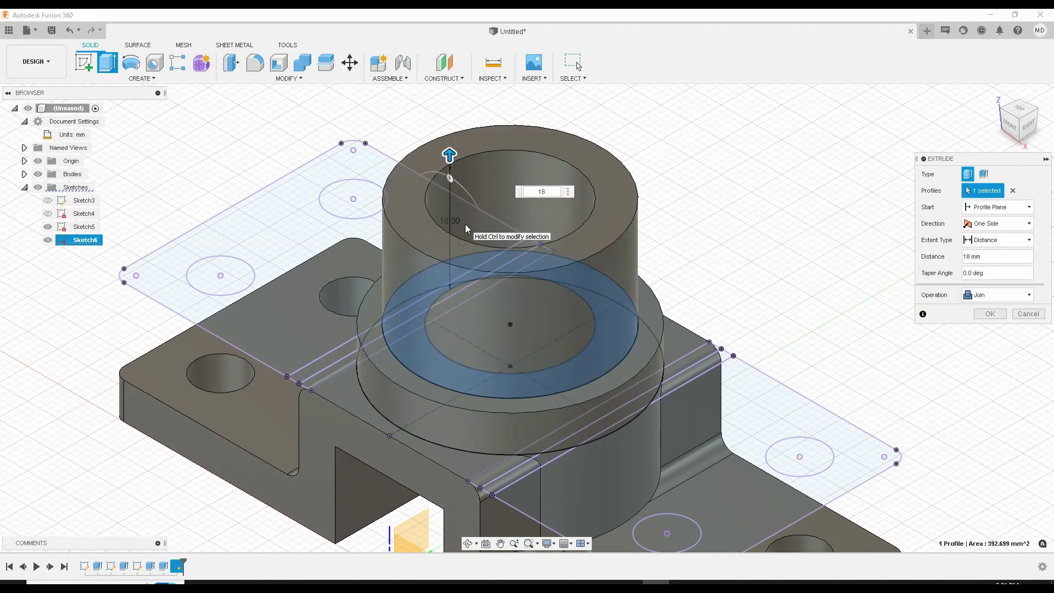
key("Return")
Hide all sketches and inspect the bracket with its hollow cylinder
scroll(717, 275, "down", 5)
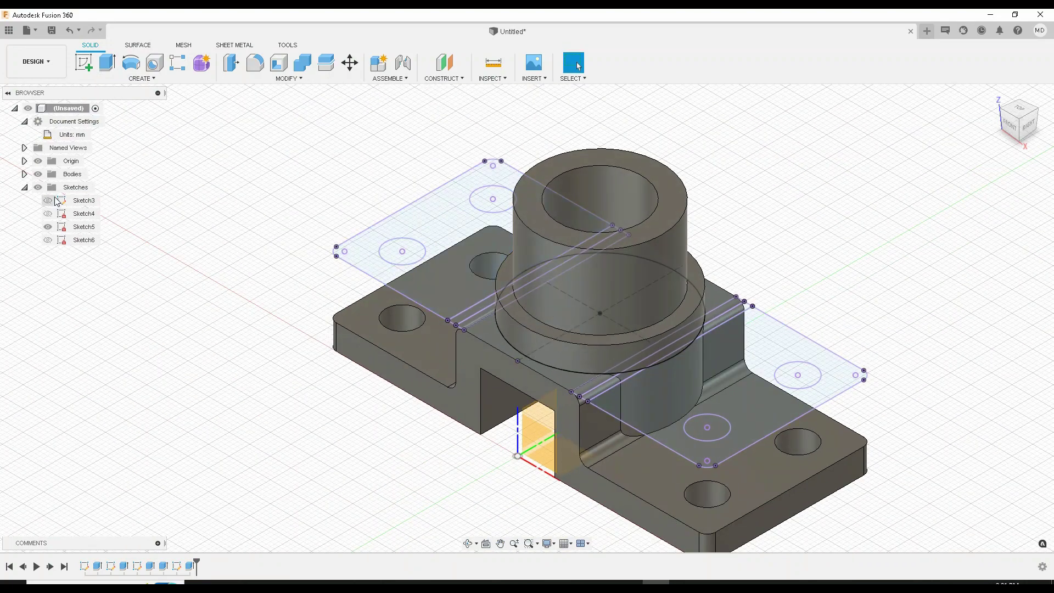
left_click(38, 188)
middle_click_drag(430, 317, 421, 320)
scroll(426, 313, "up", 3)
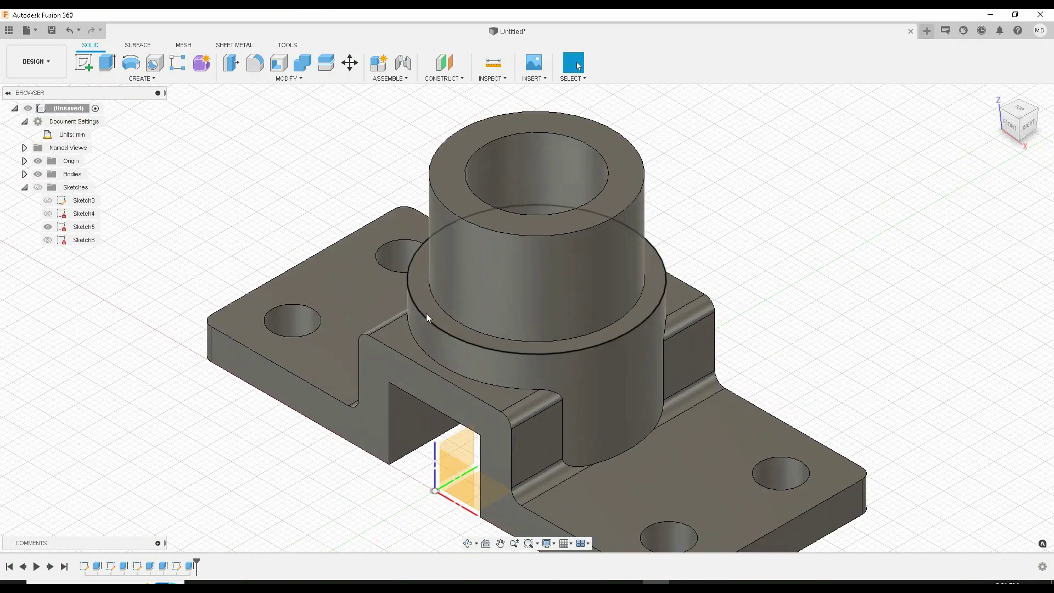
middle_click_drag(933, 349, 861, 310)
scroll(861, 310, "down", 1)
scroll(861, 311, "down", 1)
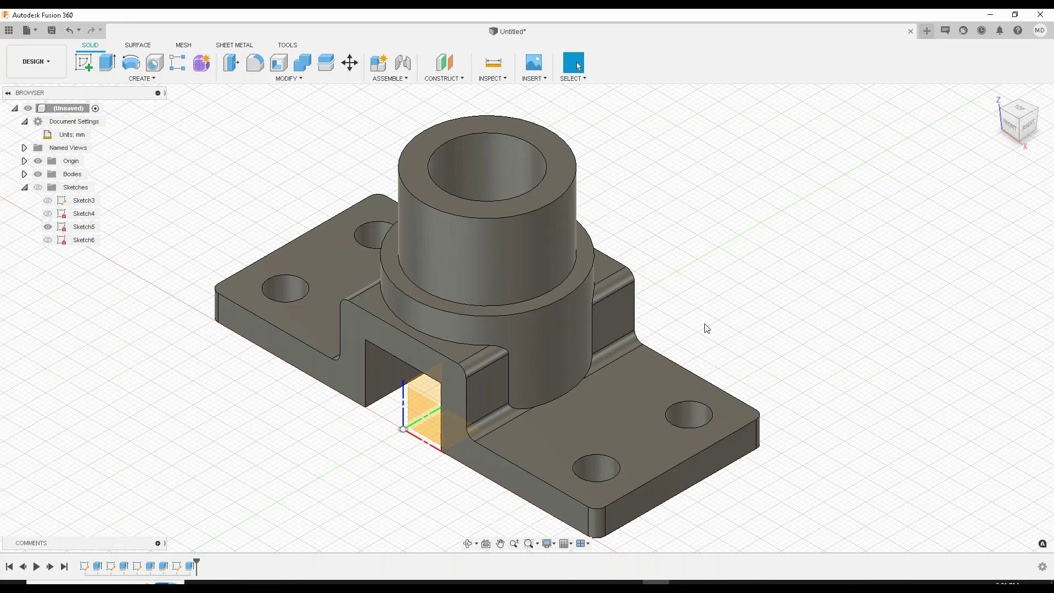
Create a sketch on the right base flange's top face and select that face as geometry to project
left_click(644, 426)
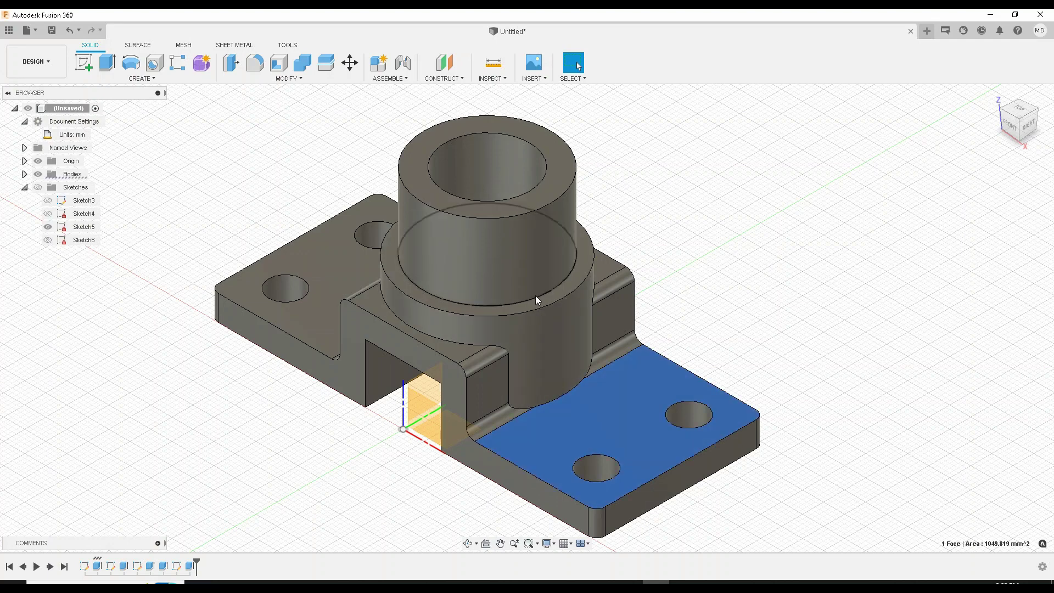
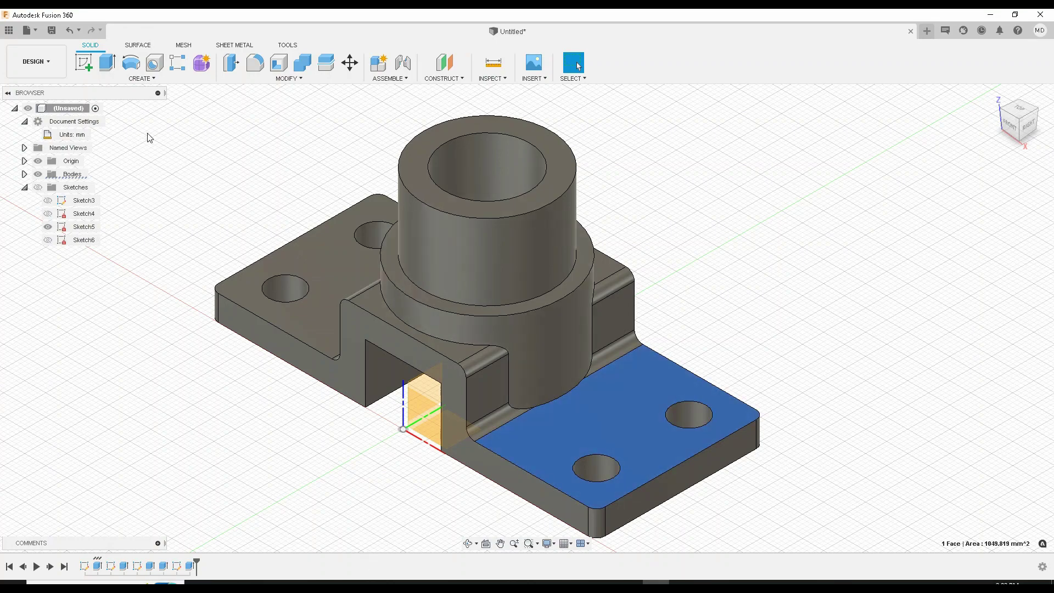
left_click(89, 64)
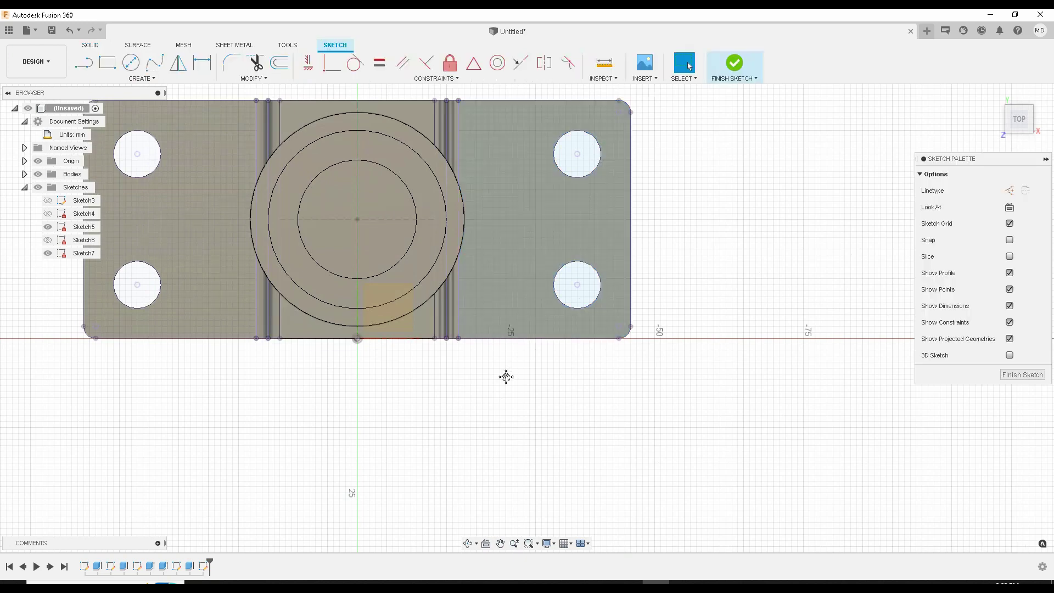
left_click(141, 78)
mouse_move(141, 275)
left_click(202, 273)
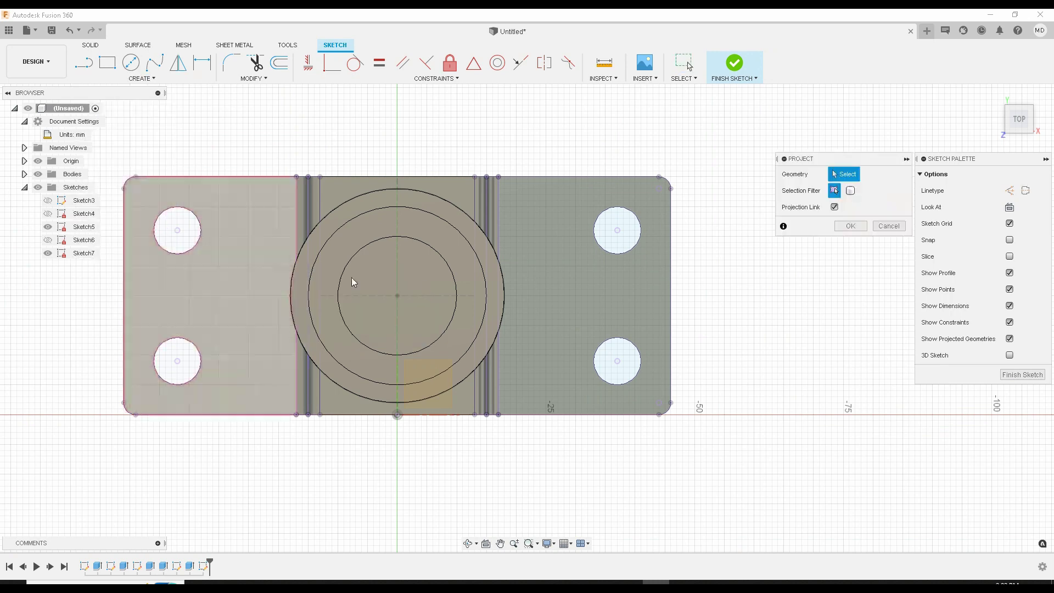
left_click(599, 305)
left_click(598, 304)
Add the boss's ring-shaped top face to the projection geometry and apply the projection
scroll(525, 298, "up", 5)
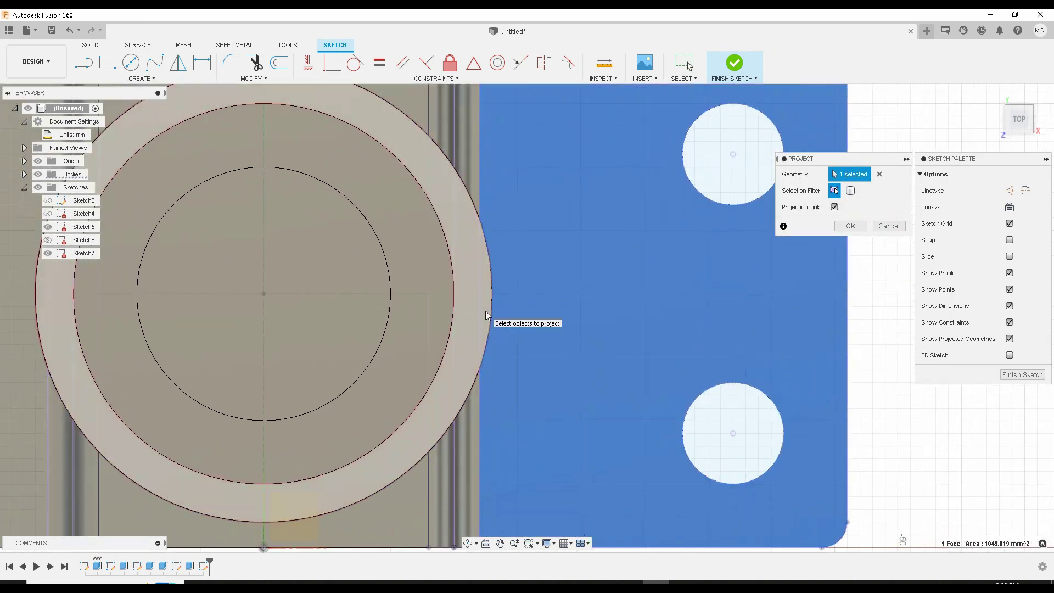
left_click(486, 312)
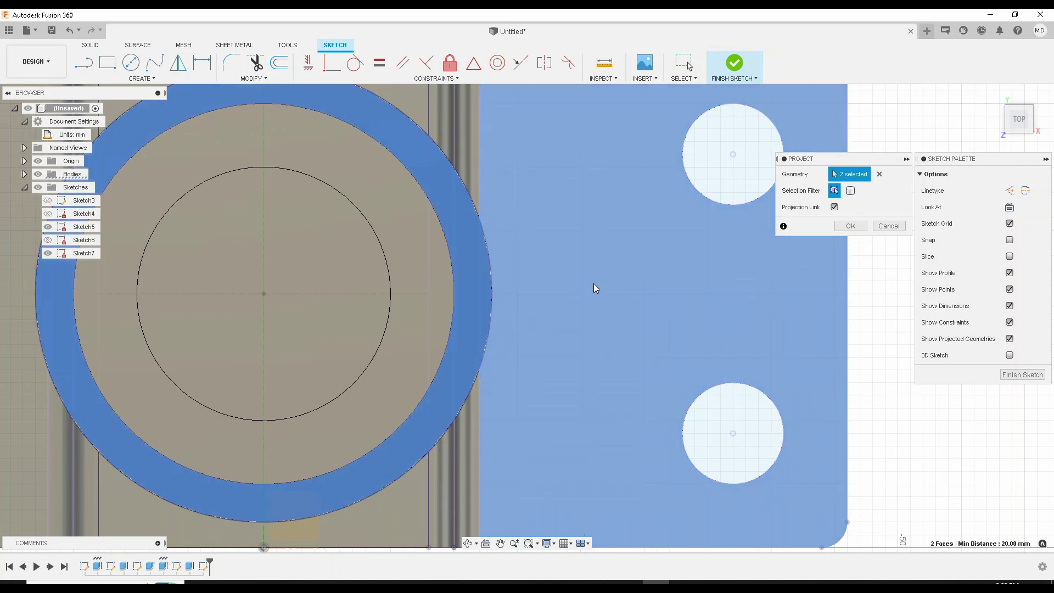
middle_click(593, 308)
middle_click_drag(594, 308, 577, 331)
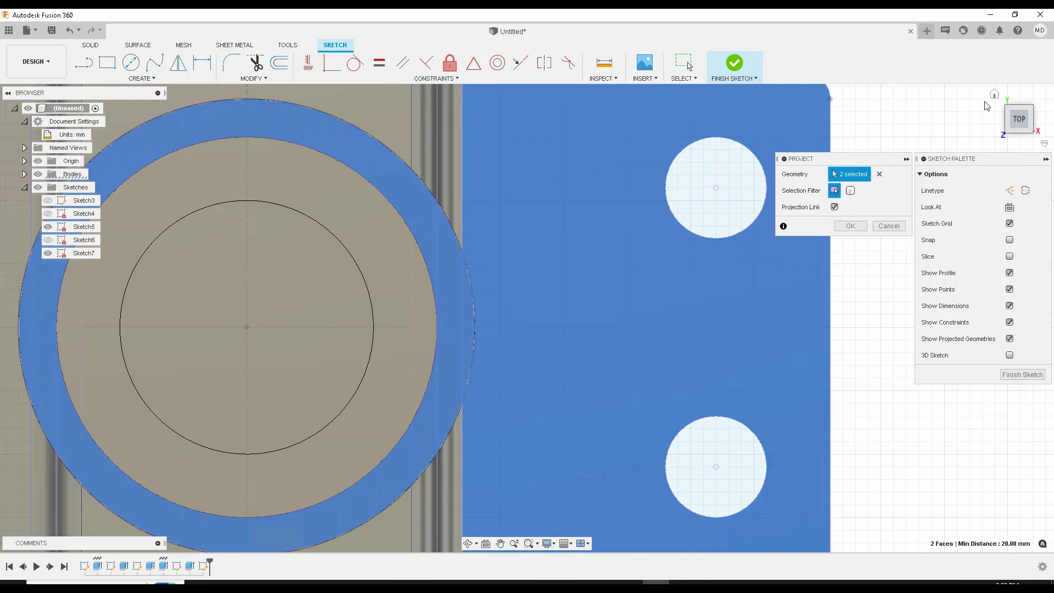
left_click(994, 94)
scroll(620, 392, "up", 3)
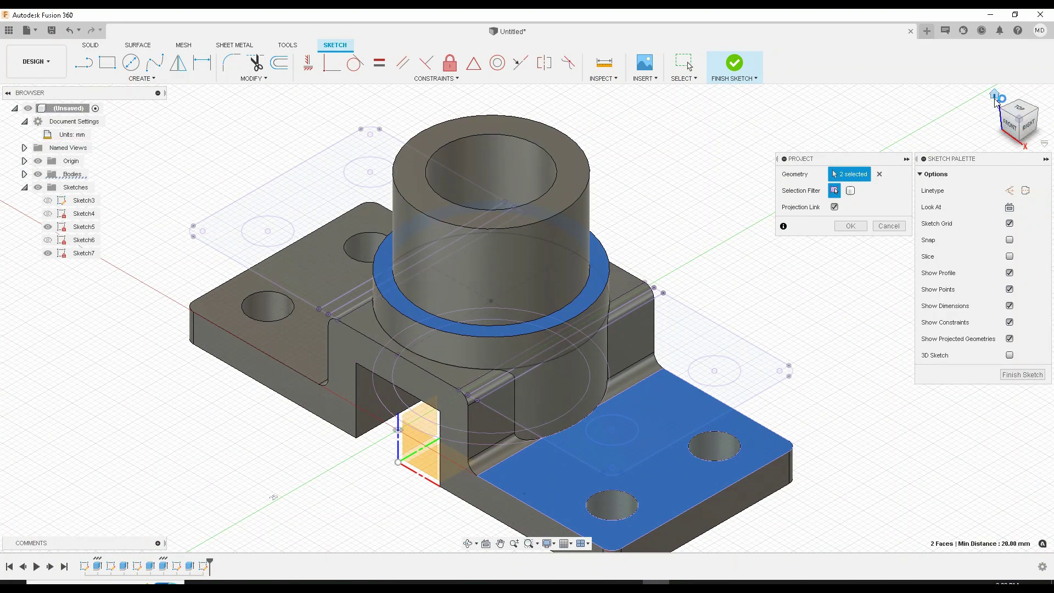
left_click(995, 94)
left_click(1023, 109)
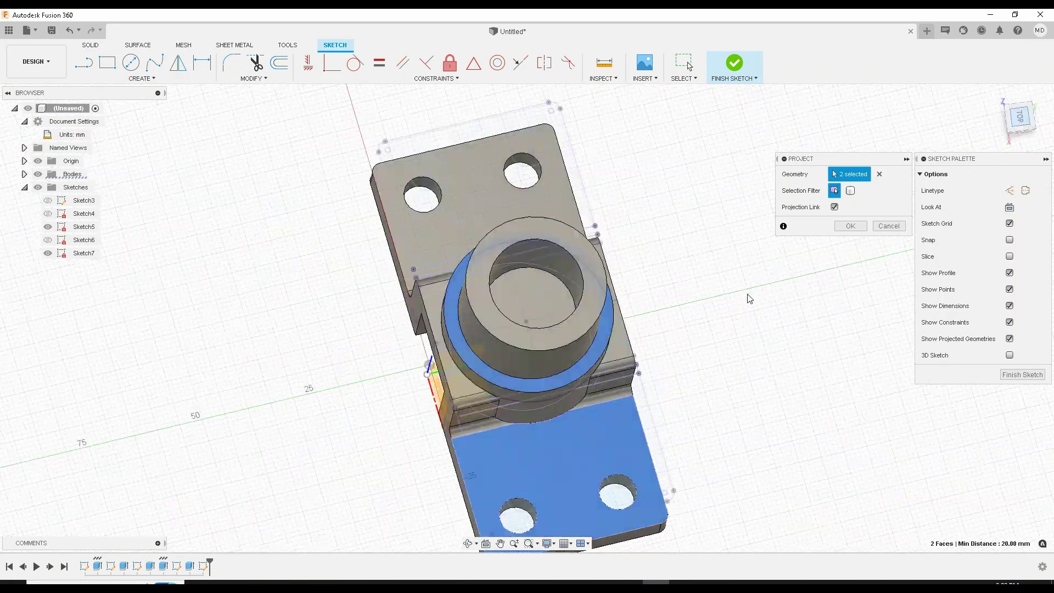
left_click(1037, 122)
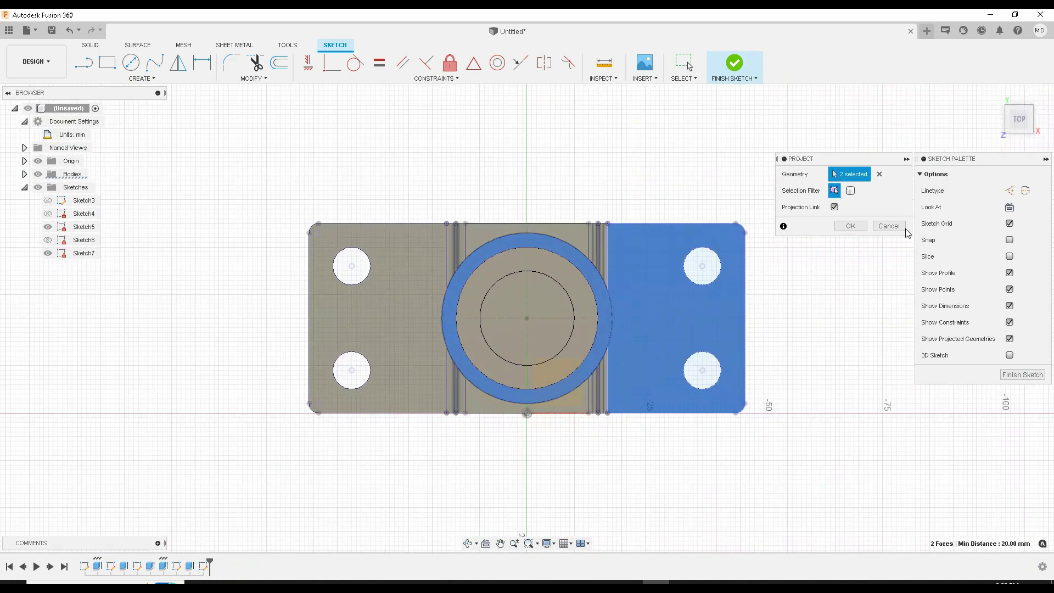
left_click(851, 227)
Draw a 9 mm by 9 mm construction rectangle from the right flange's rear outer corner to the nearby hole's centre
scroll(782, 315, "up", 5)
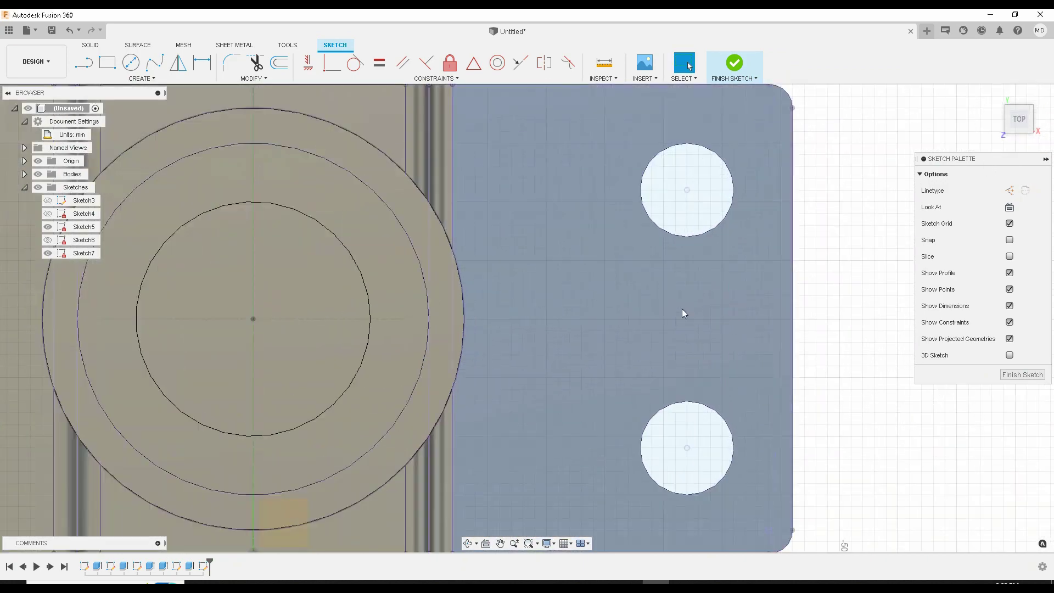
middle_click_drag(671, 273, 672, 264)
scroll(692, 269, "down", 4)
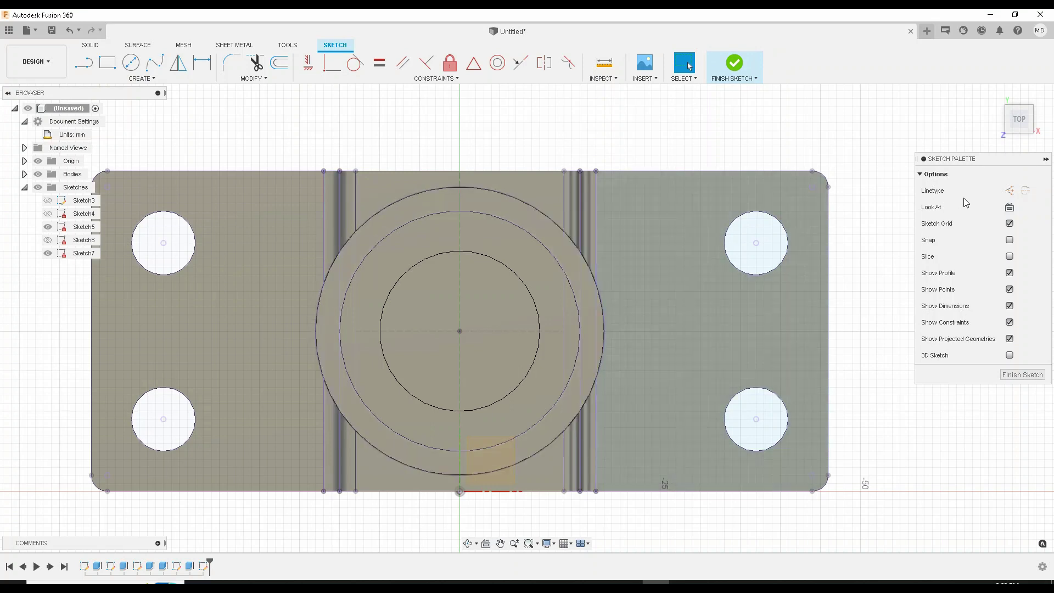
left_click(1009, 193)
left_click(106, 65)
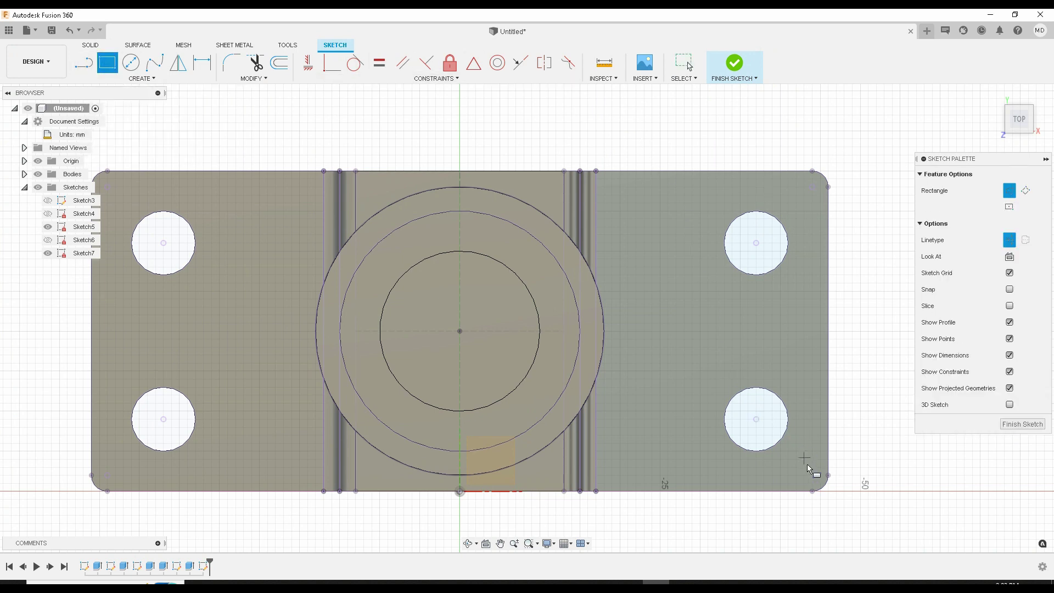
scroll(829, 494, "up", 3)
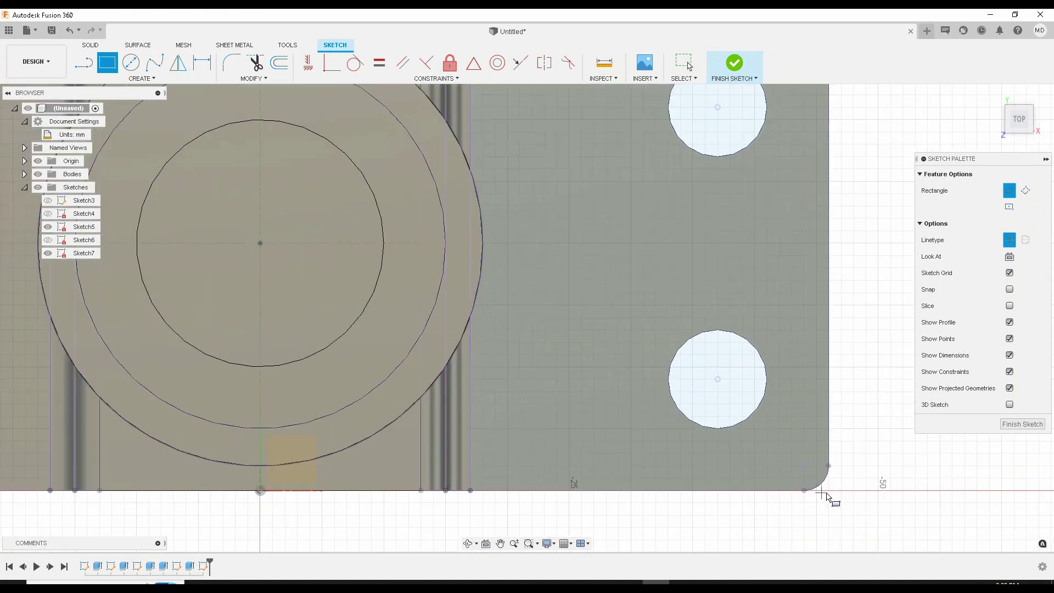
middle_click_drag(768, 329, 741, 492)
scroll(783, 224, "down", 1)
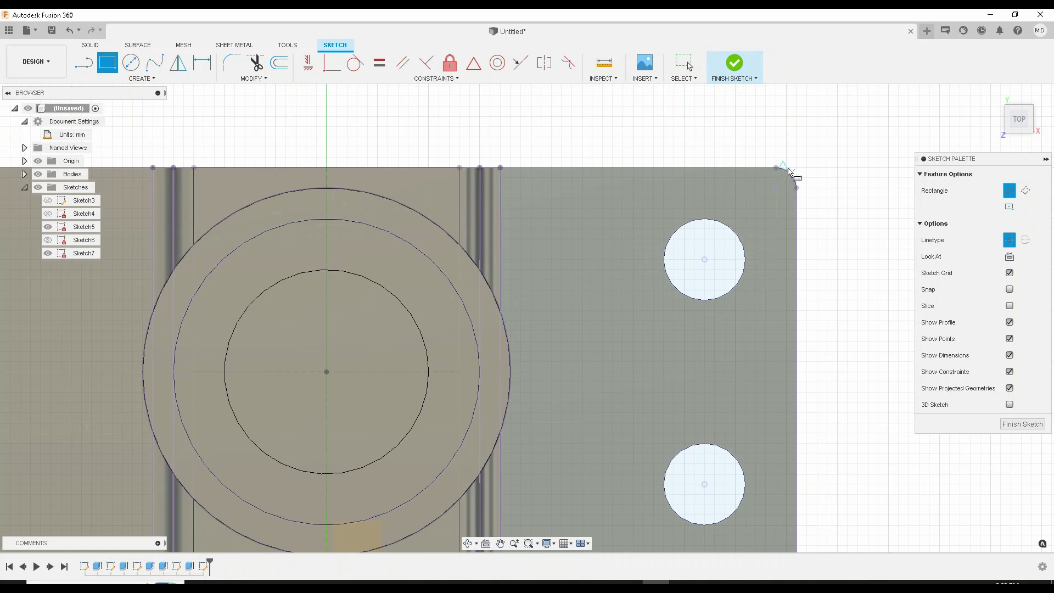
scroll(782, 171, "up", 2)
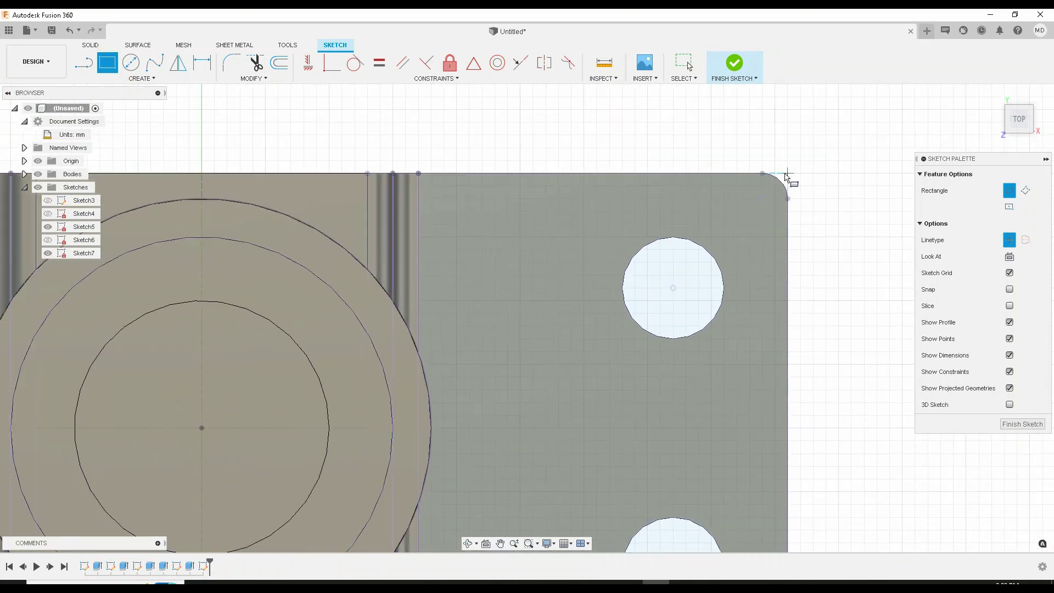
scroll(784, 187, "up", 1)
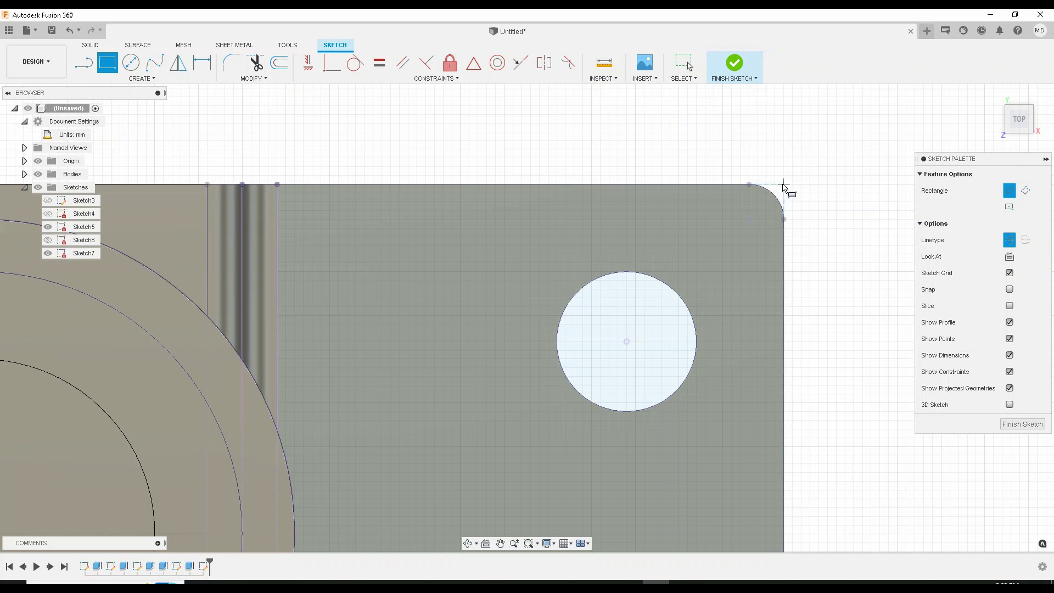
left_click(783, 186)
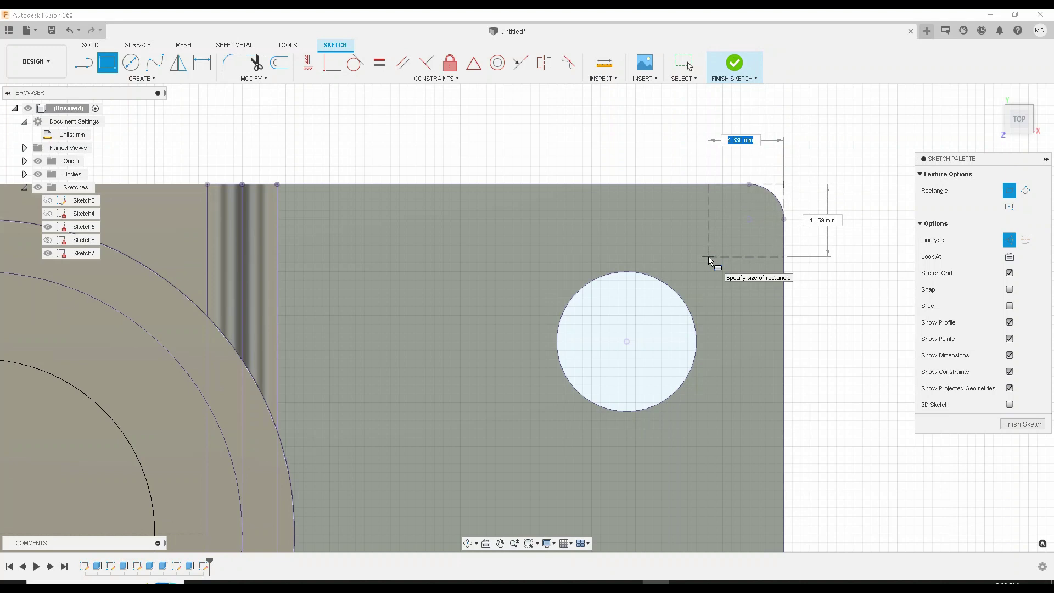
type("9")
key("Tab")
type("9")
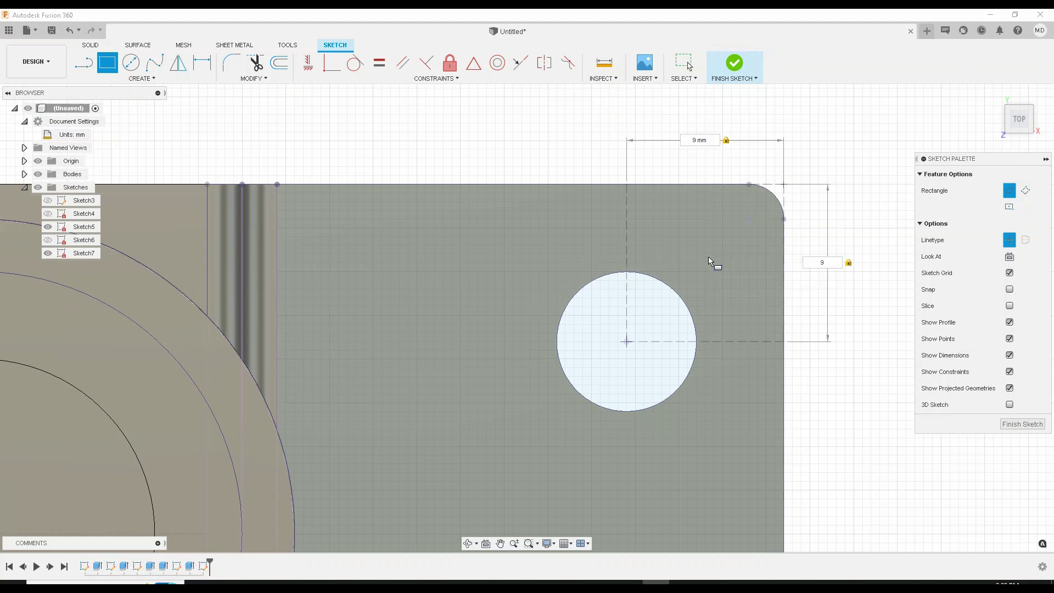
key("Return")
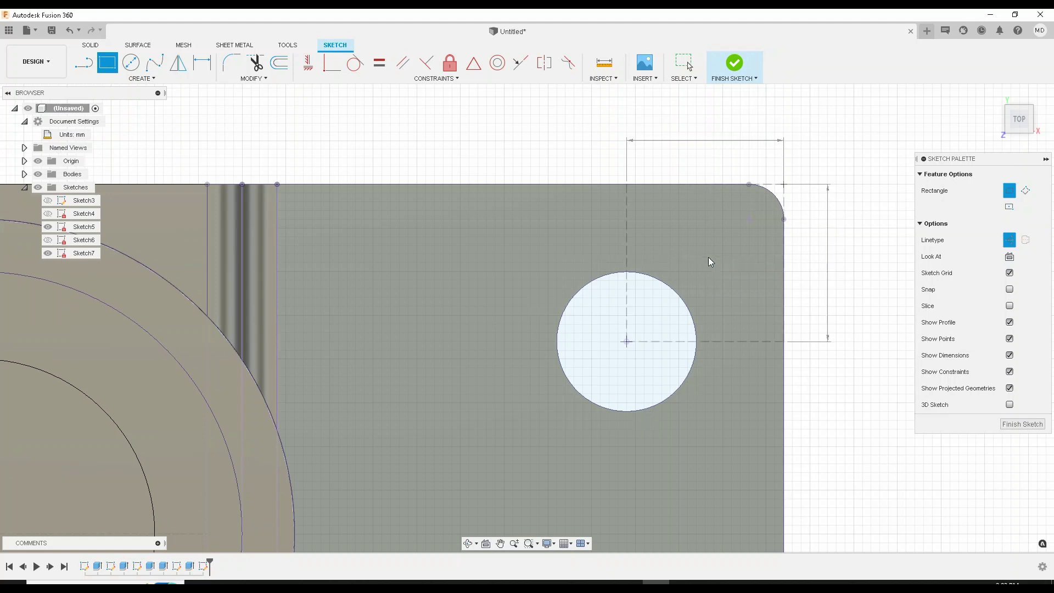
key("Escape")
scroll(491, 192, "down", 3)
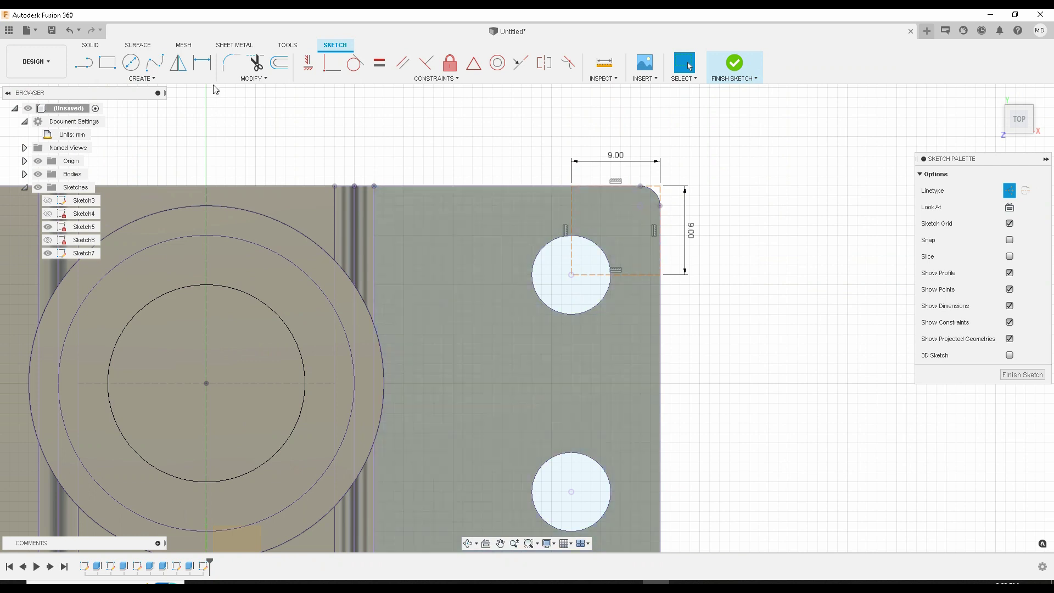
Abandon a second rectangle and remove the 9 mm by 9 mm construction rectangle at the right flange's rear outer corner
left_click(107, 62)
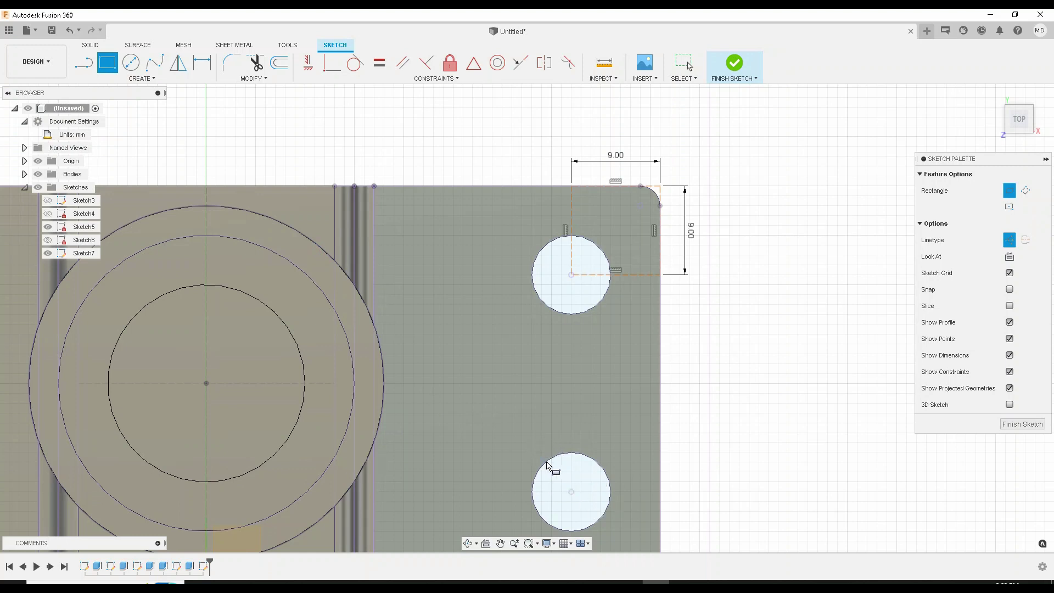
scroll(563, 464, "down", 1)
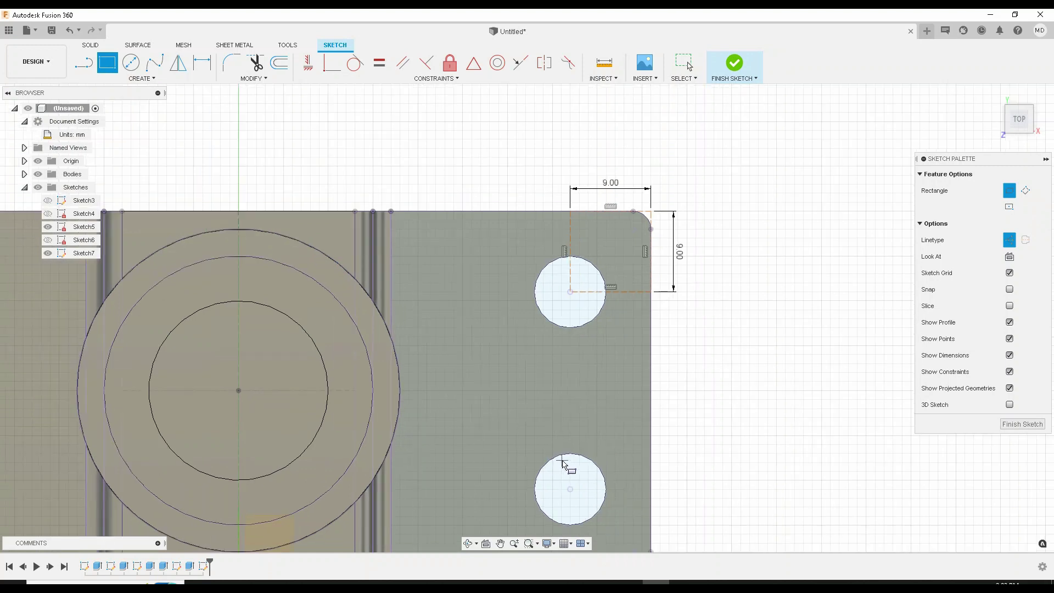
key("Escape")
key("Escape")
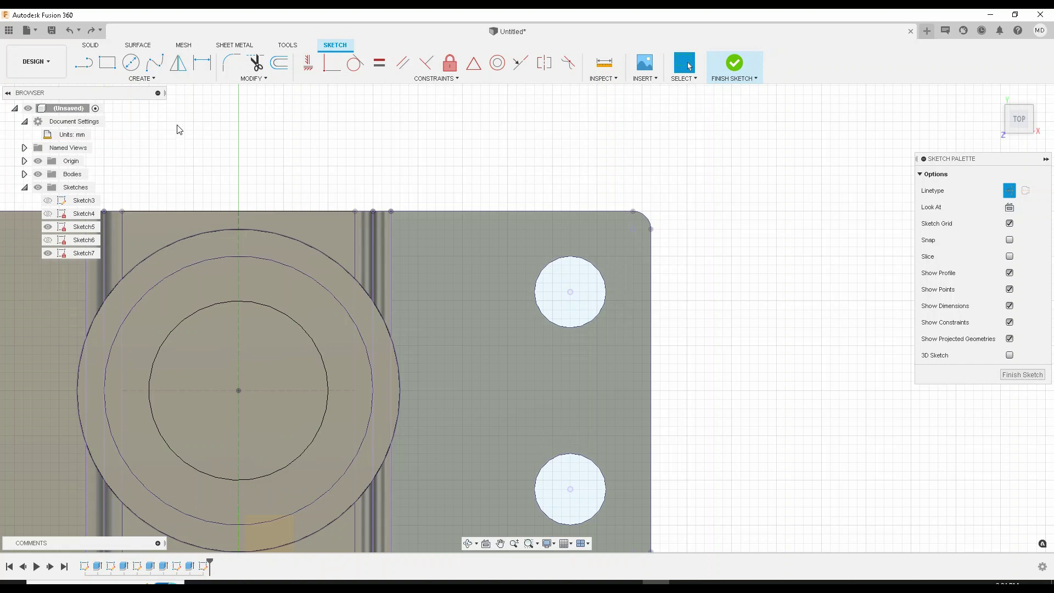
Draw a vertical construction line joining the centres of the right flange's two holes
left_click(91, 65)
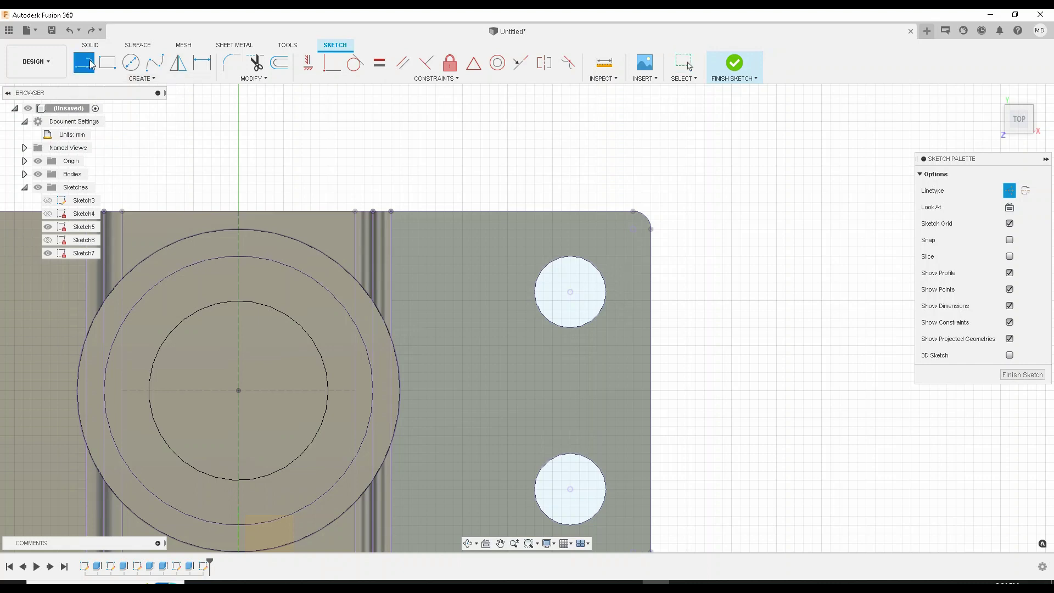
left_click(570, 293)
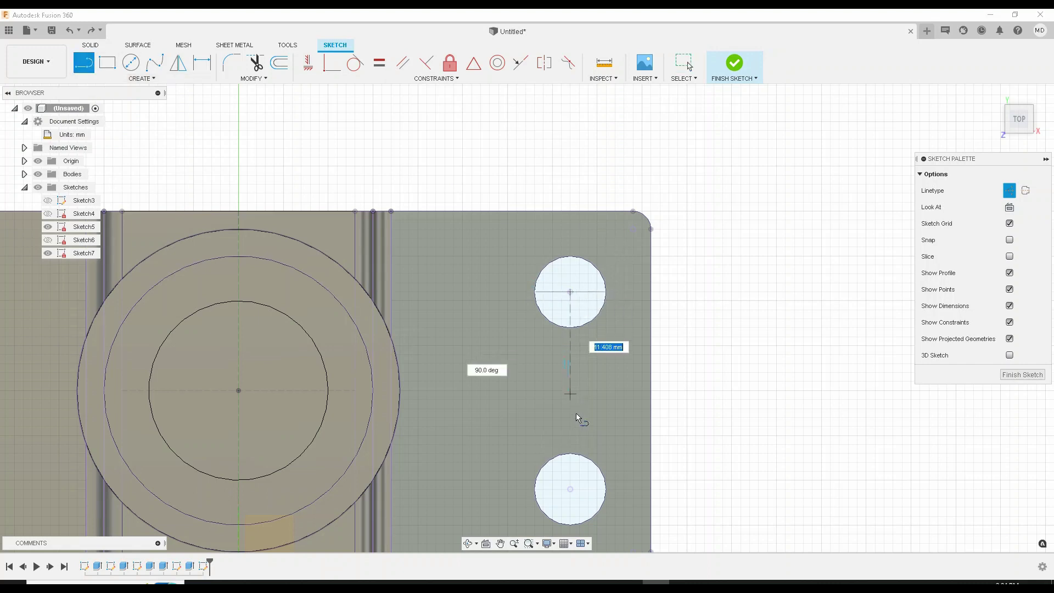
left_click(571, 489)
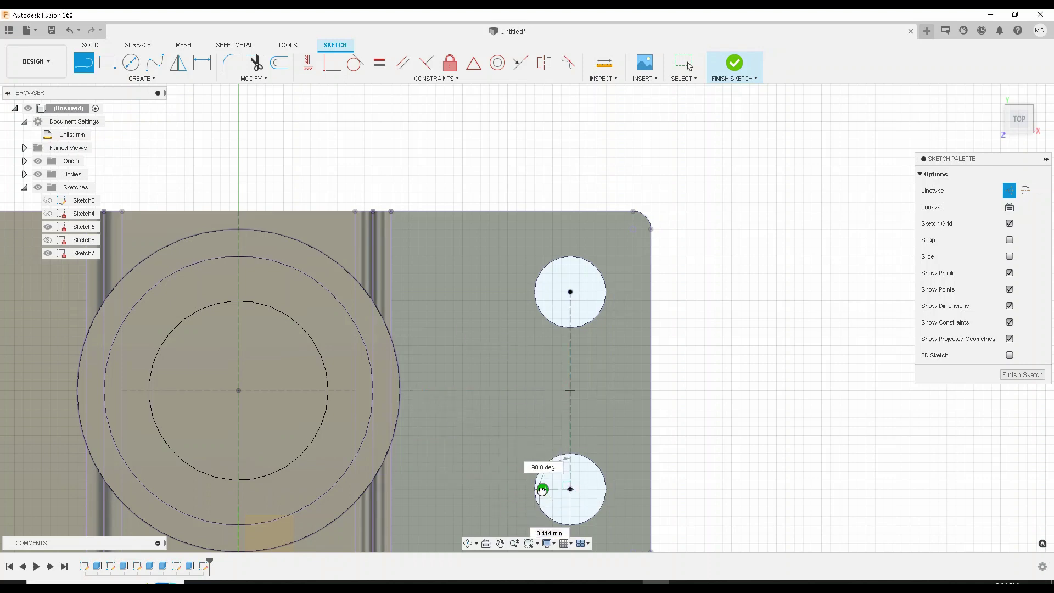
key("Escape")
Draw a horizontal construction line from the boss's centre to the midpoint of the line between the holes
middle_click_drag(518, 412, 612, 334)
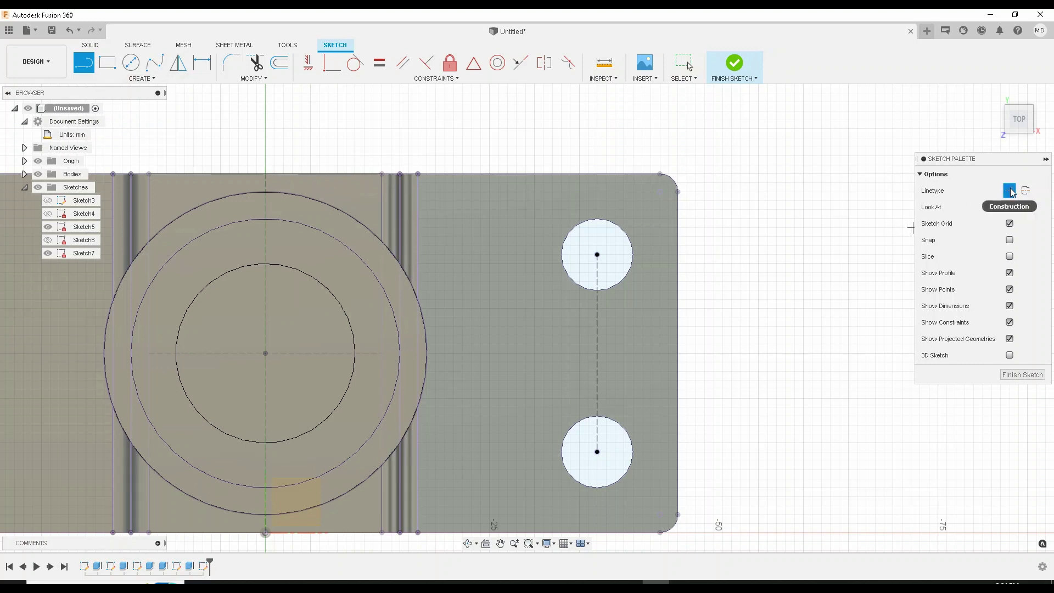
left_click(265, 353)
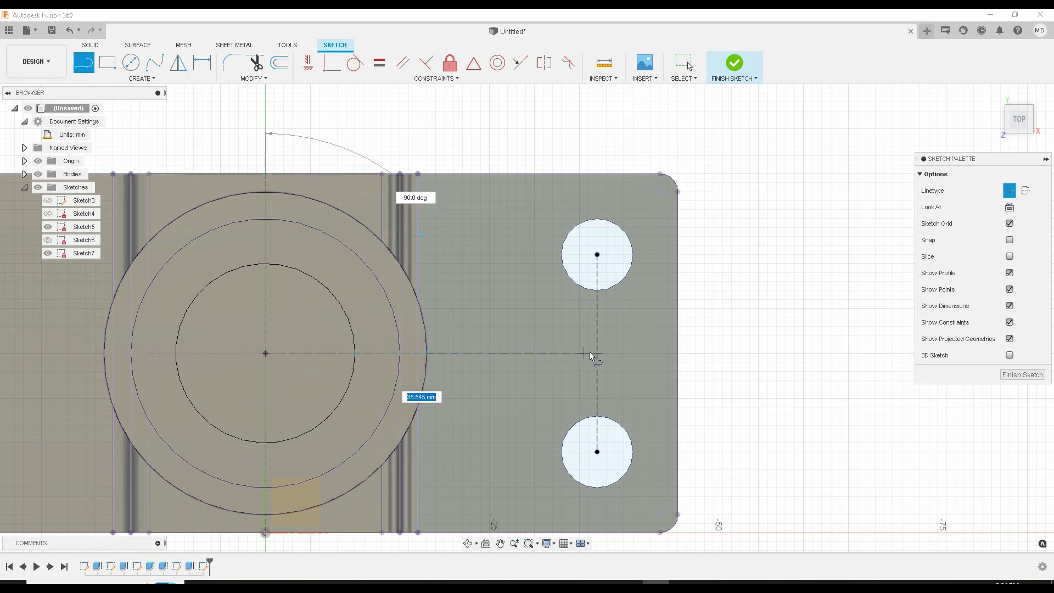
double_click(598, 352)
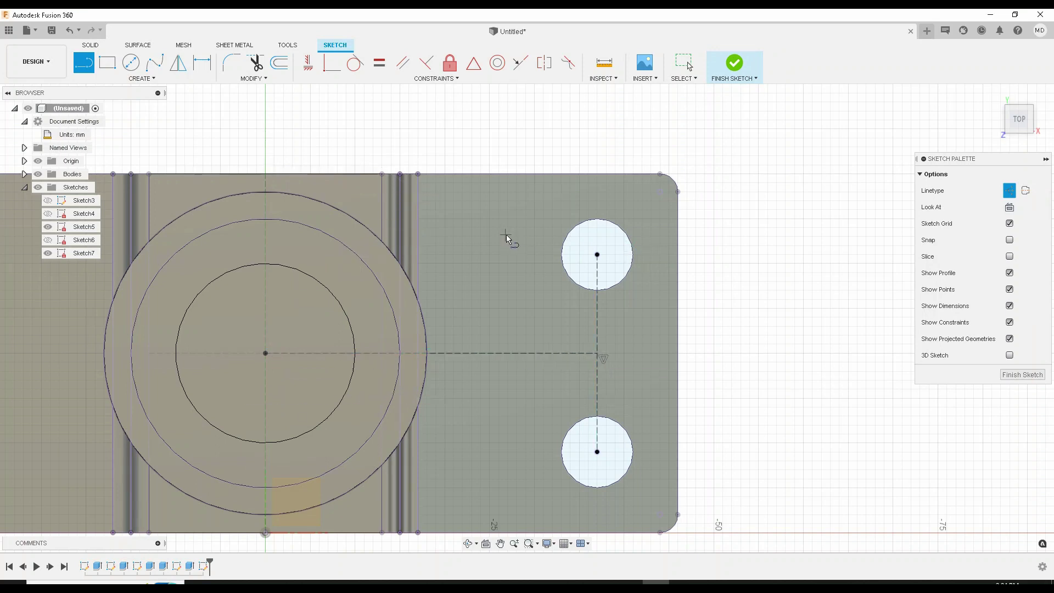
With construction linetype off, draw a 3 mm solid line from the hole line's midpoint towards the rear hole
left_click(1010, 191)
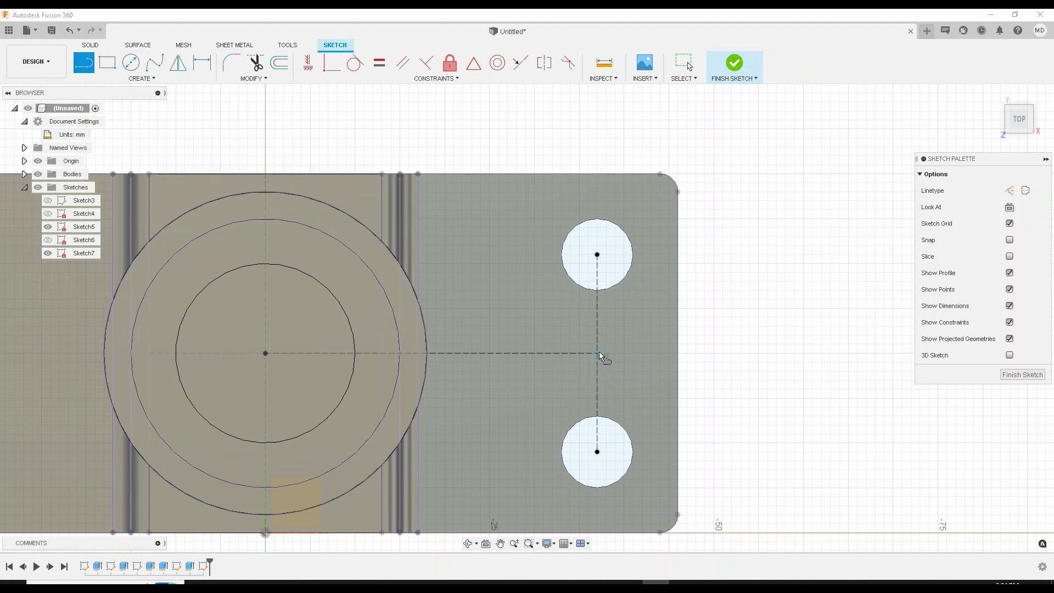
scroll(598, 356, "up", 2)
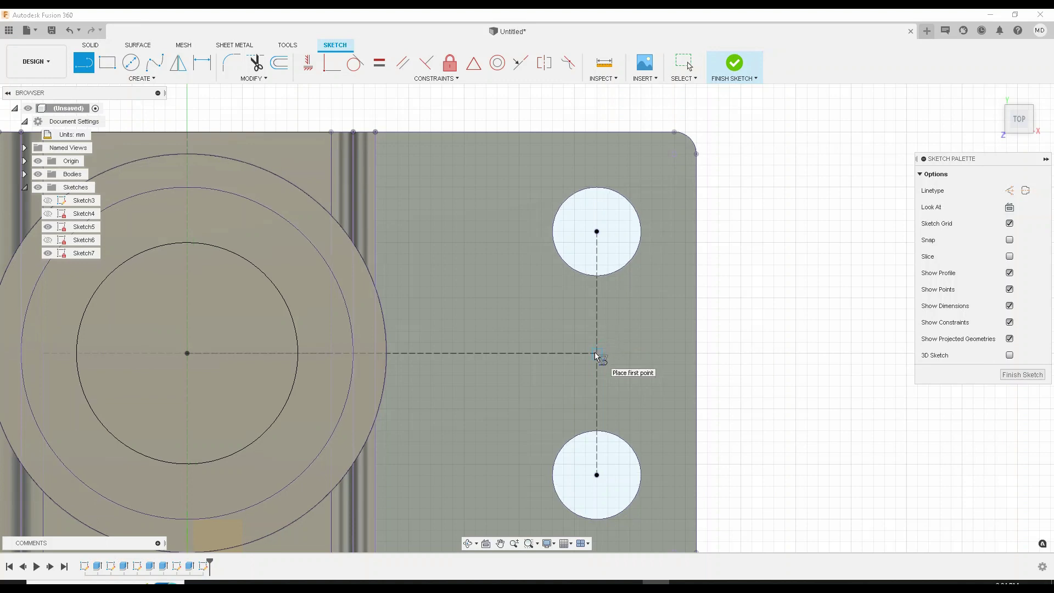
left_click(597, 353)
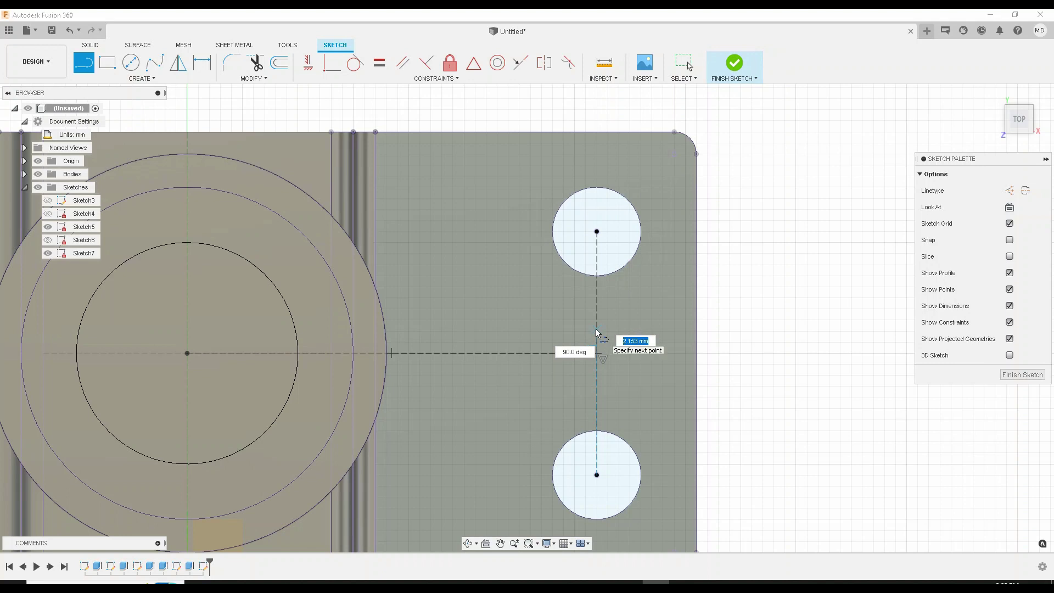
type("3")
key("Return")
key("Escape")
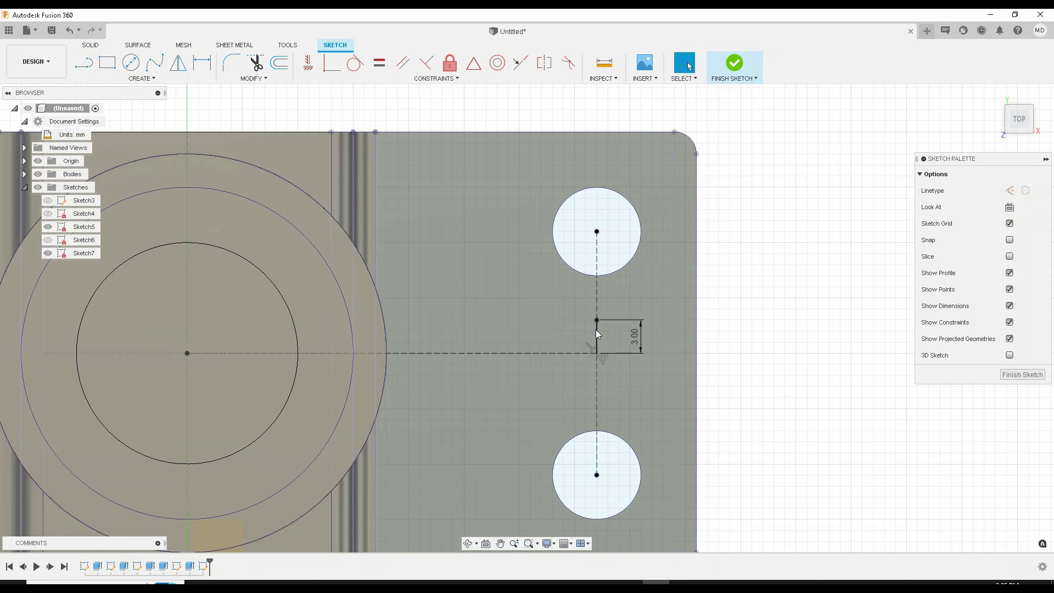
Draw a second 3 mm solid line from the same midpoint towards the front hole
key("l")
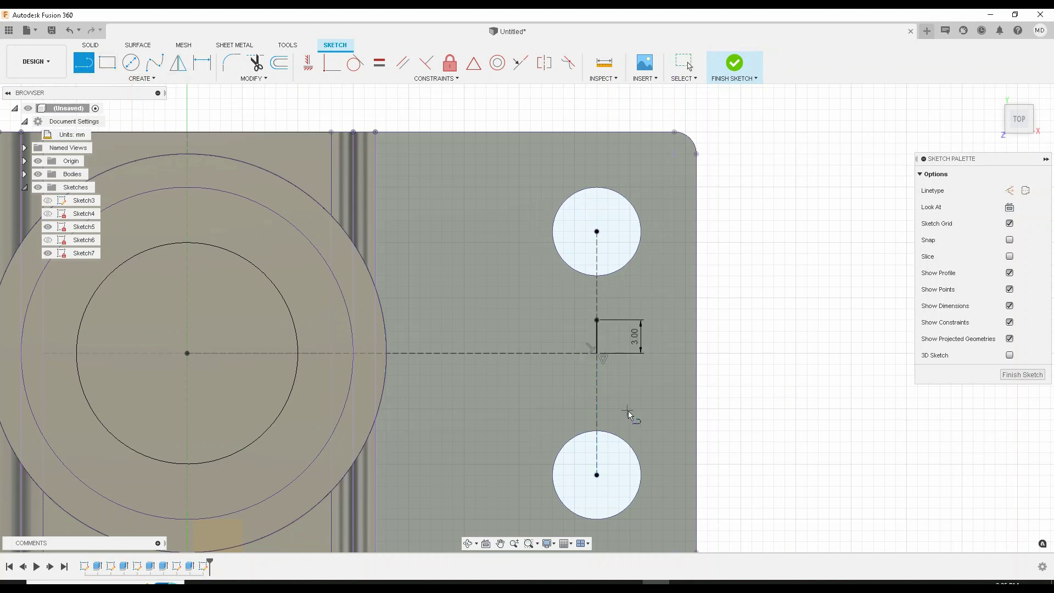
left_click(598, 353)
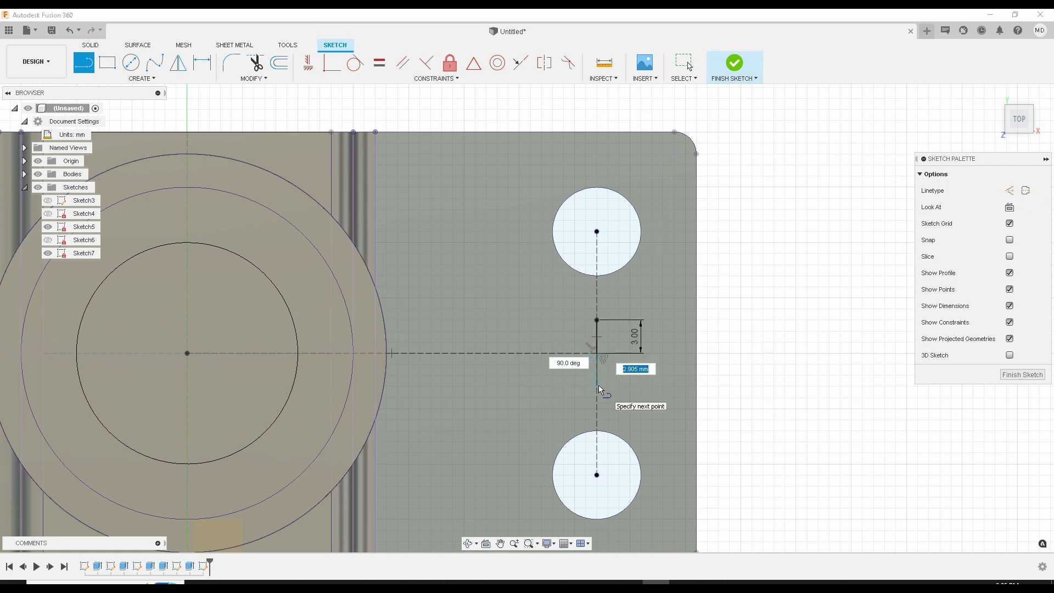
type("3")
key("Return")
key("Escape")
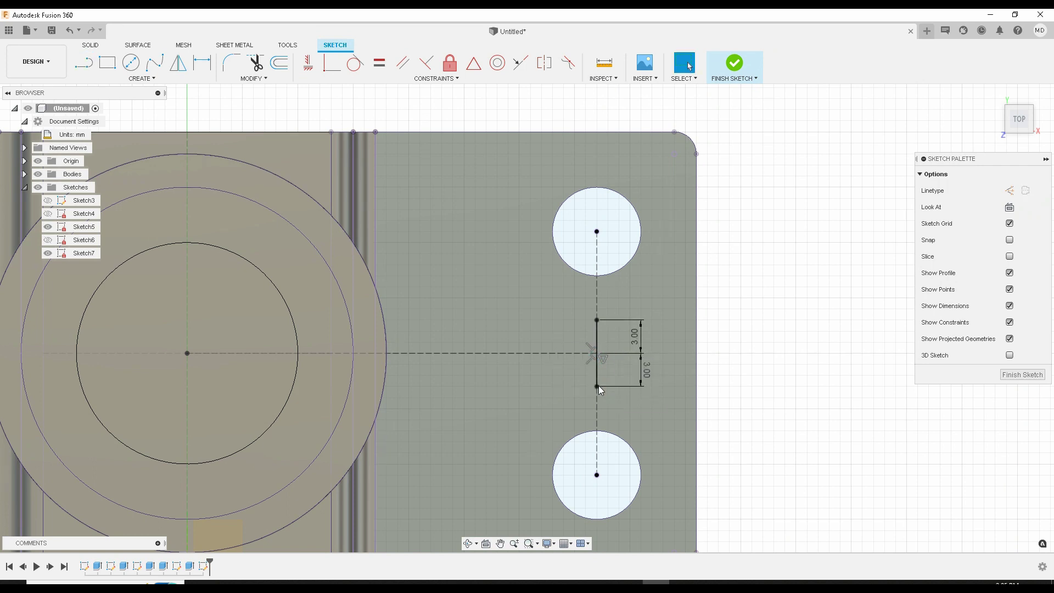
Try to draw a horizontal line from the rear end of the short vertical lines to just inside the boss
left_click(84, 63)
left_click(596, 320)
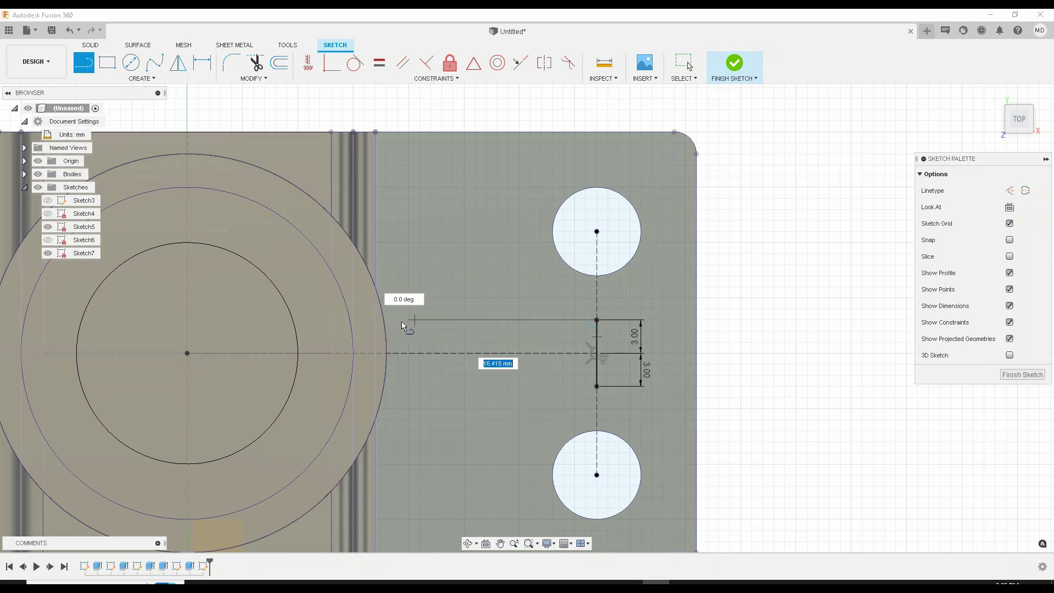
left_click(372, 324)
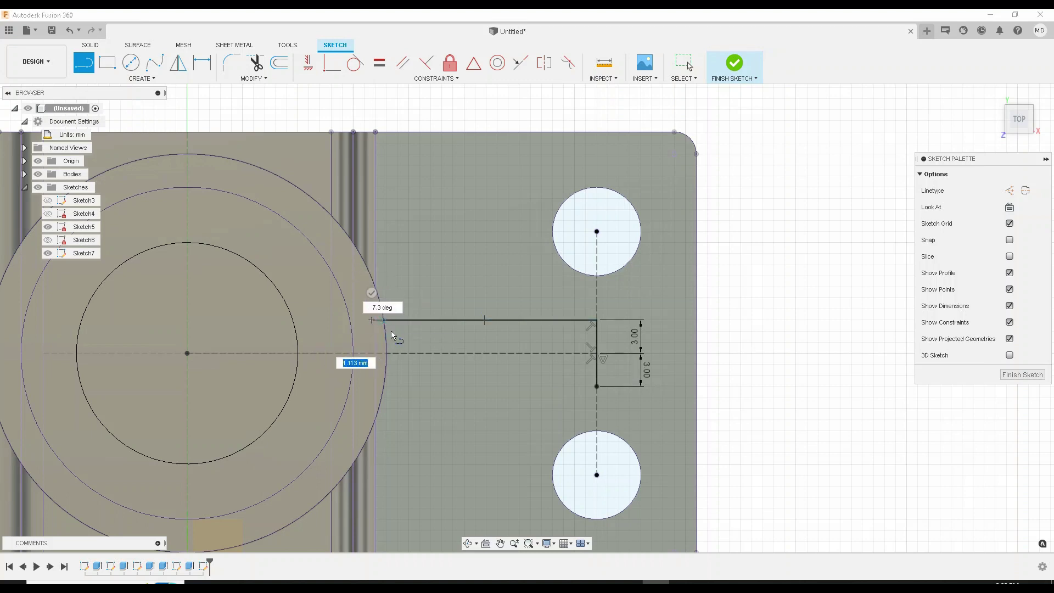
key("Escape")
key("ctrl+z")
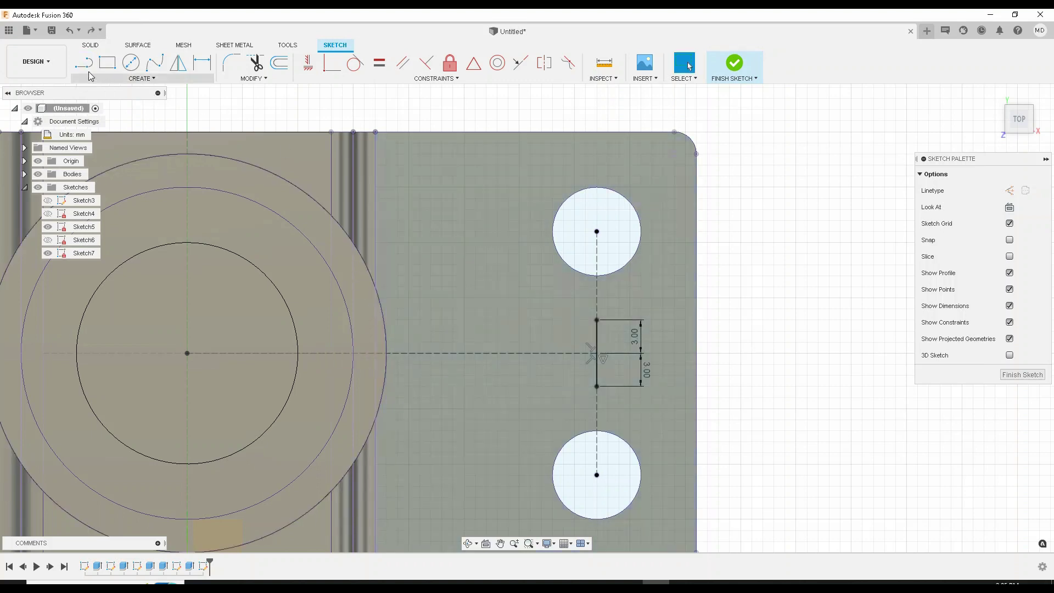
left_click(87, 66)
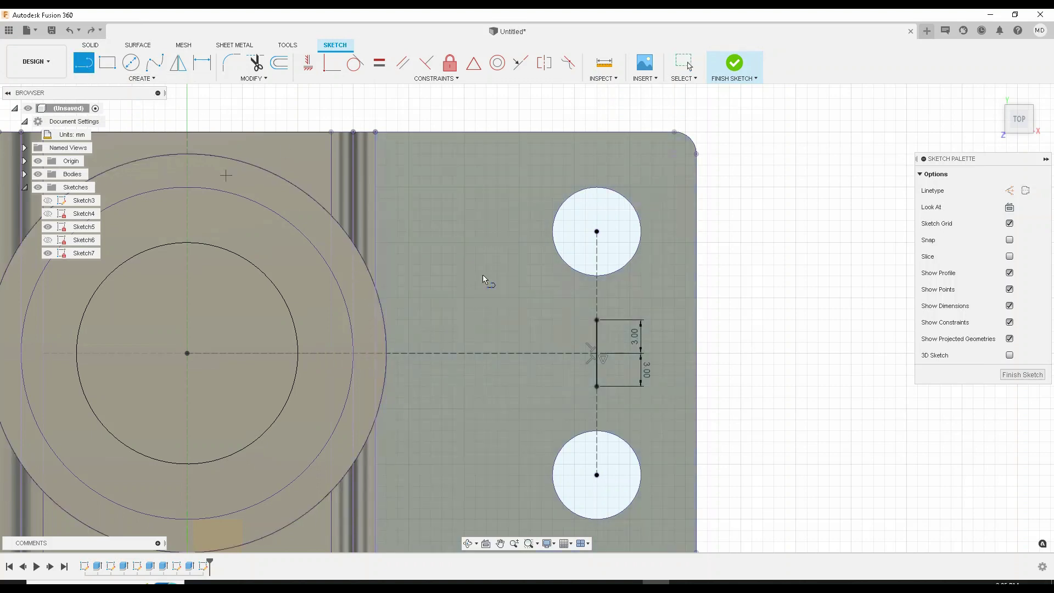
left_click(597, 320)
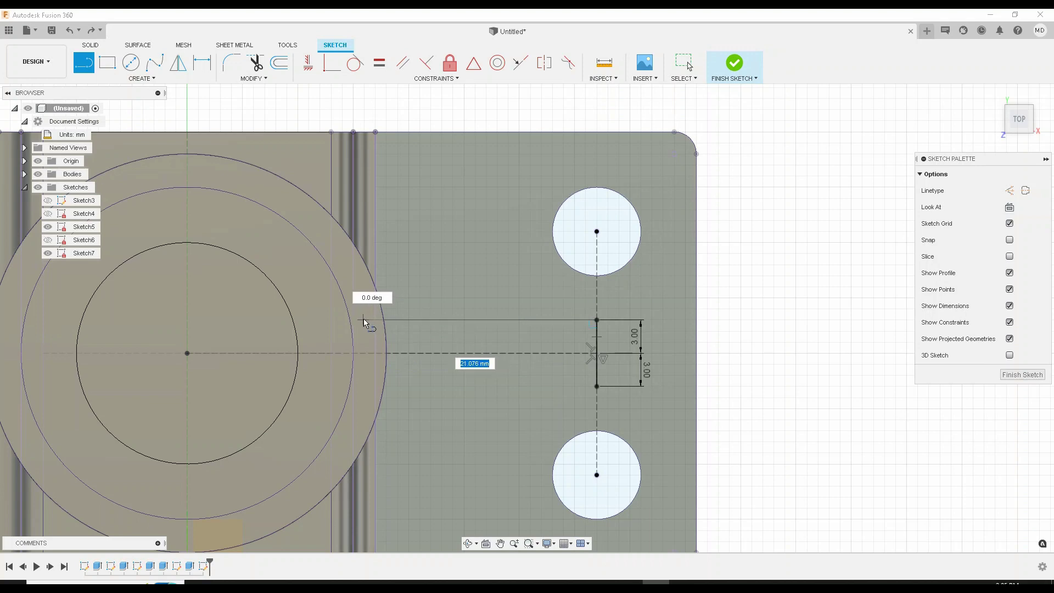
key("Tab")
type("0")
key("Tab")
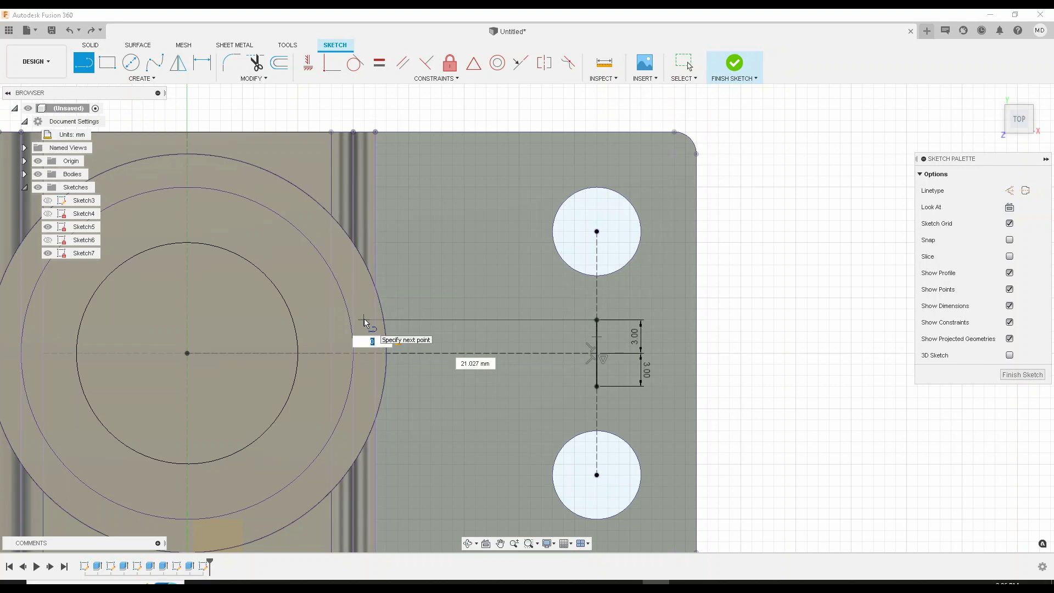
key("Escape")
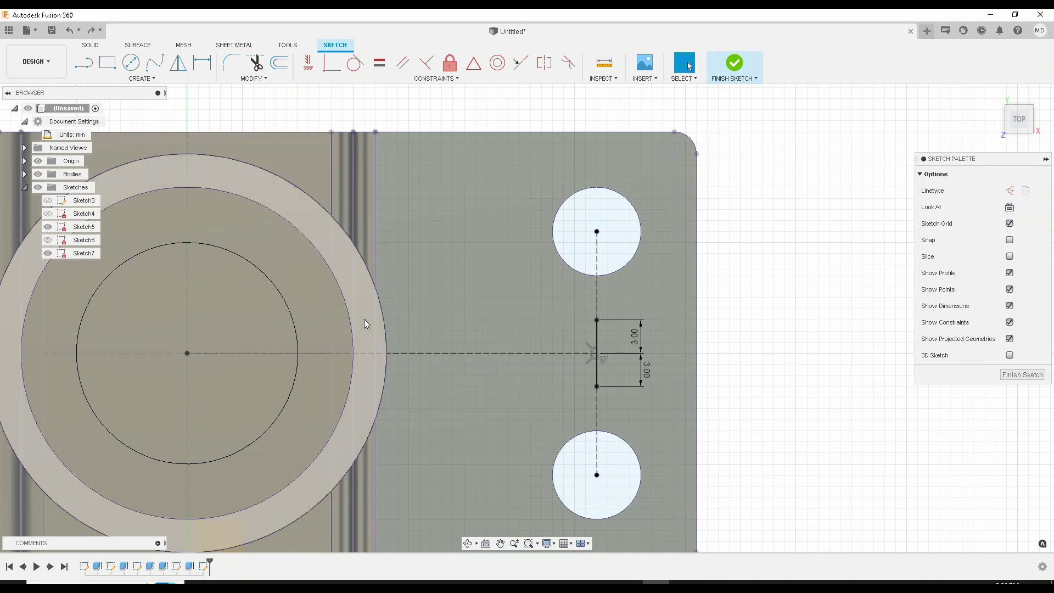
Draw a horizontal line locked at 0 degrees from the rear 3 mm line's free end to the boss's outer circle
key("l")
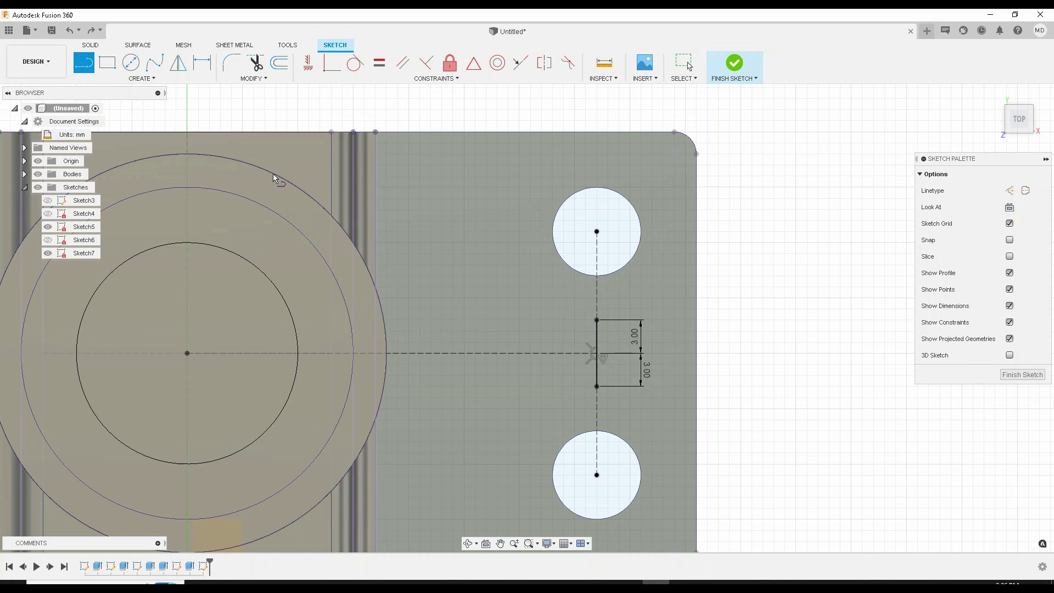
left_click(597, 320)
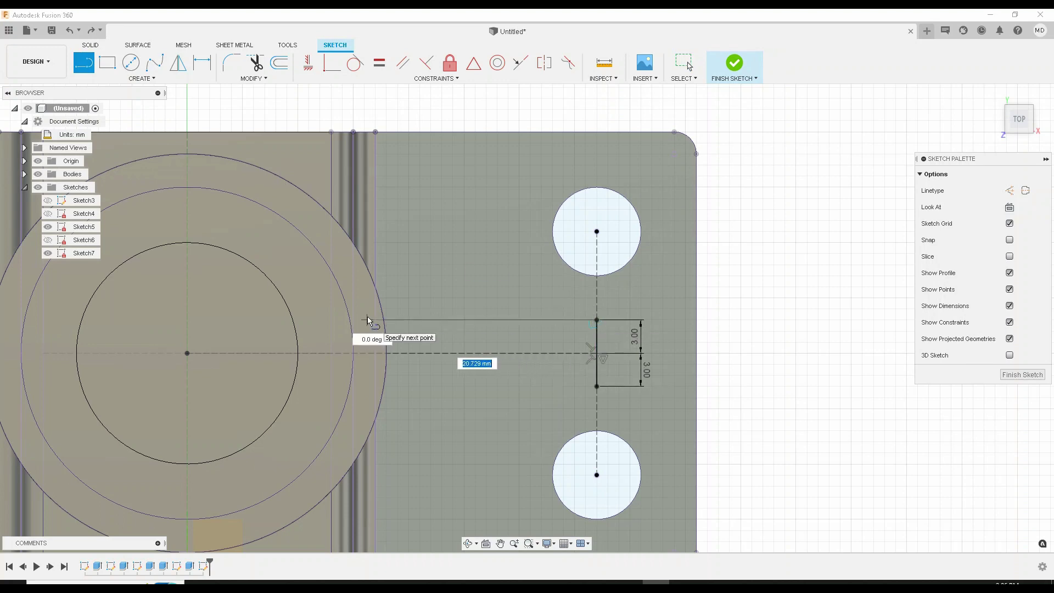
key("Tab")
key("Tab")
key("Tab")
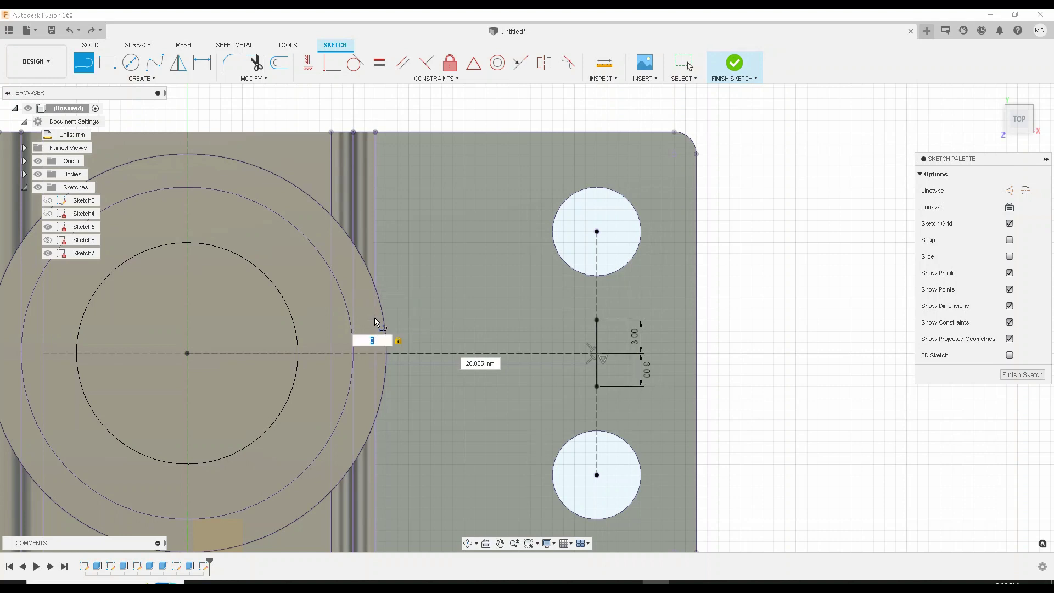
scroll(384, 321, "up", 3)
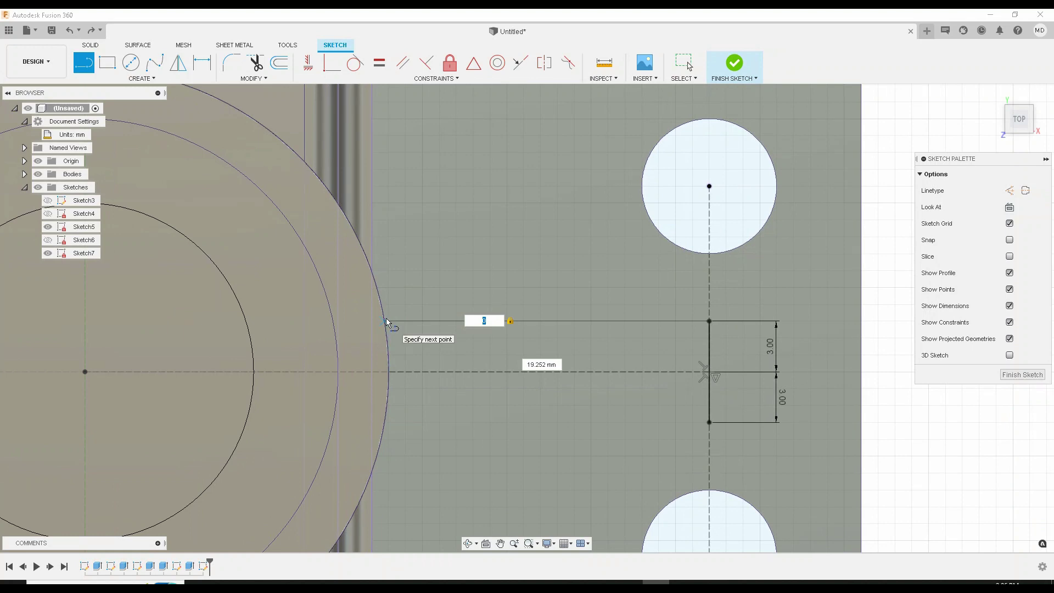
left_click(386, 319)
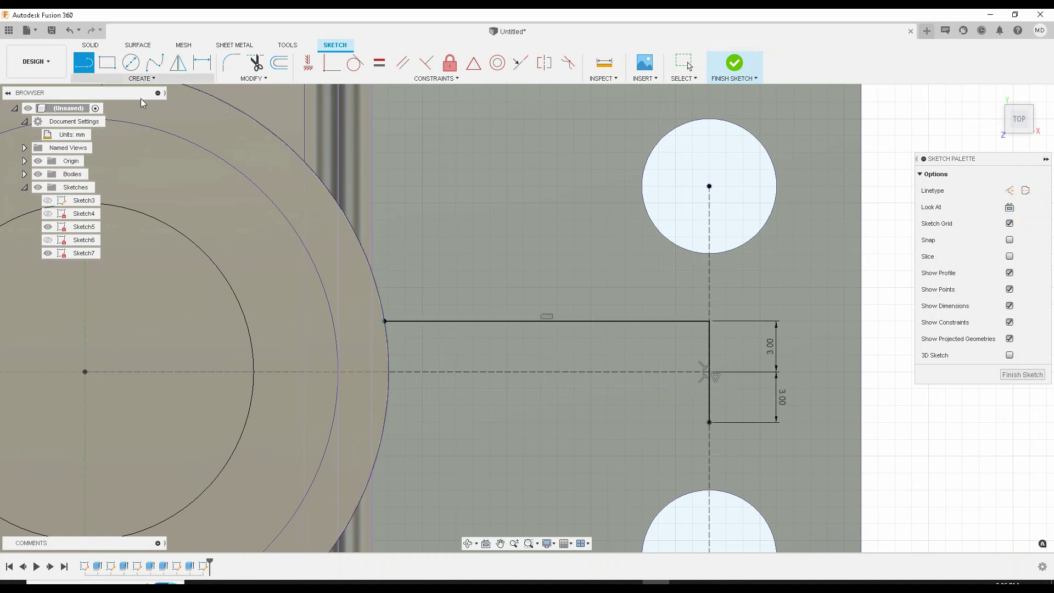
Draw a parallel line locked at 180 degrees from the front 3 mm line's free end to the boss's outer circle
left_click(709, 422)
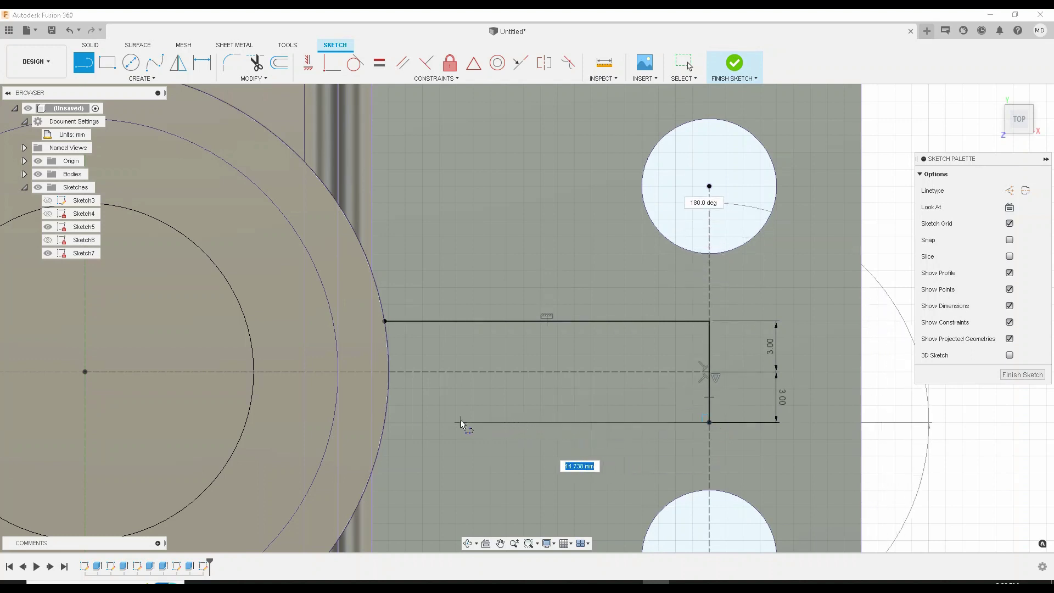
scroll(460, 420, "down", 1)
key("Tab")
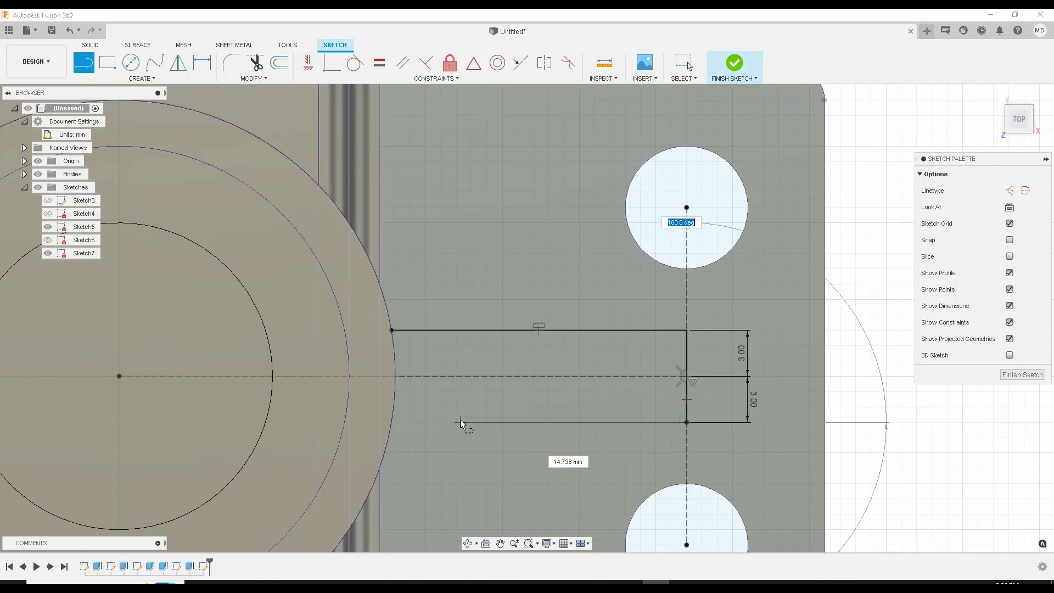
type("180")
key("Tab")
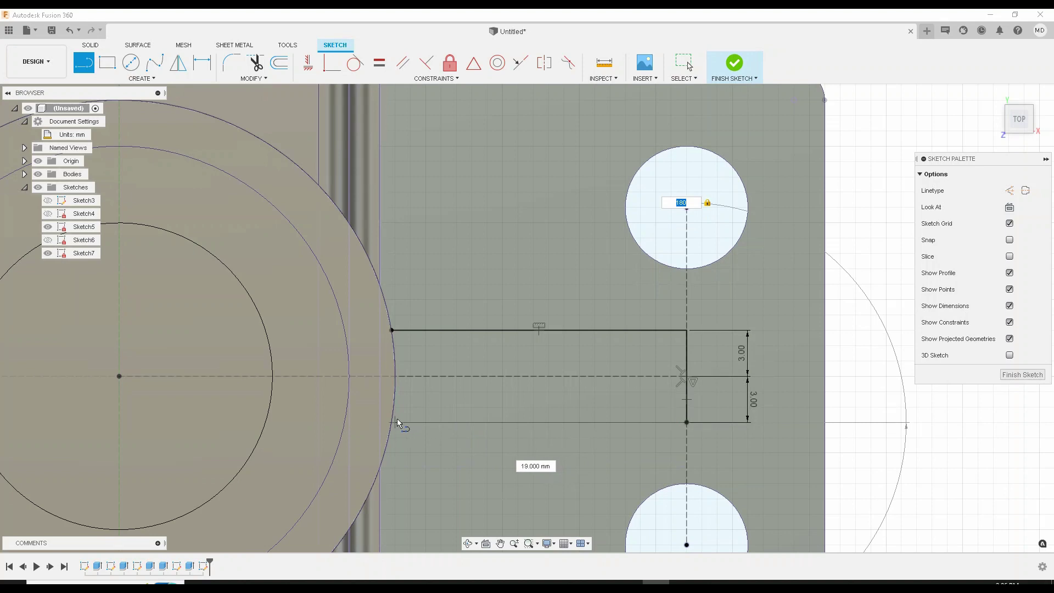
scroll(395, 424, "up", 2)
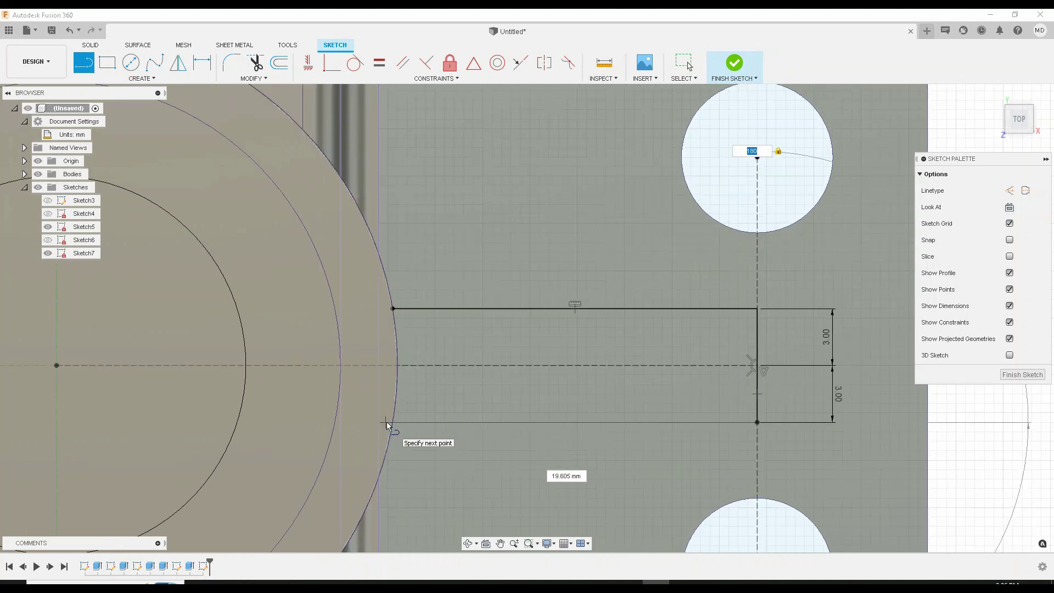
left_click(395, 424)
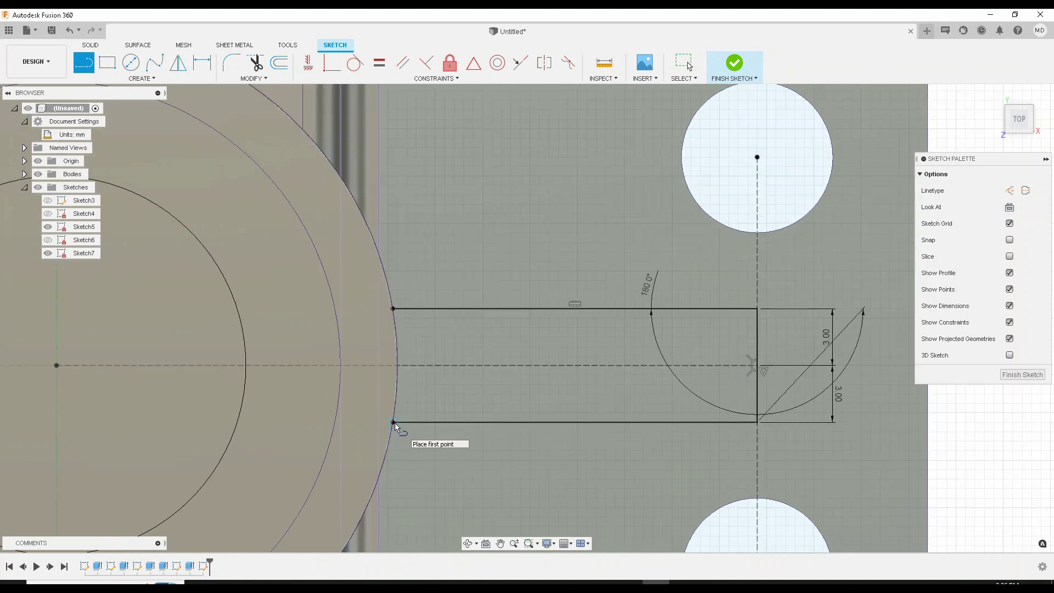
key("Escape")
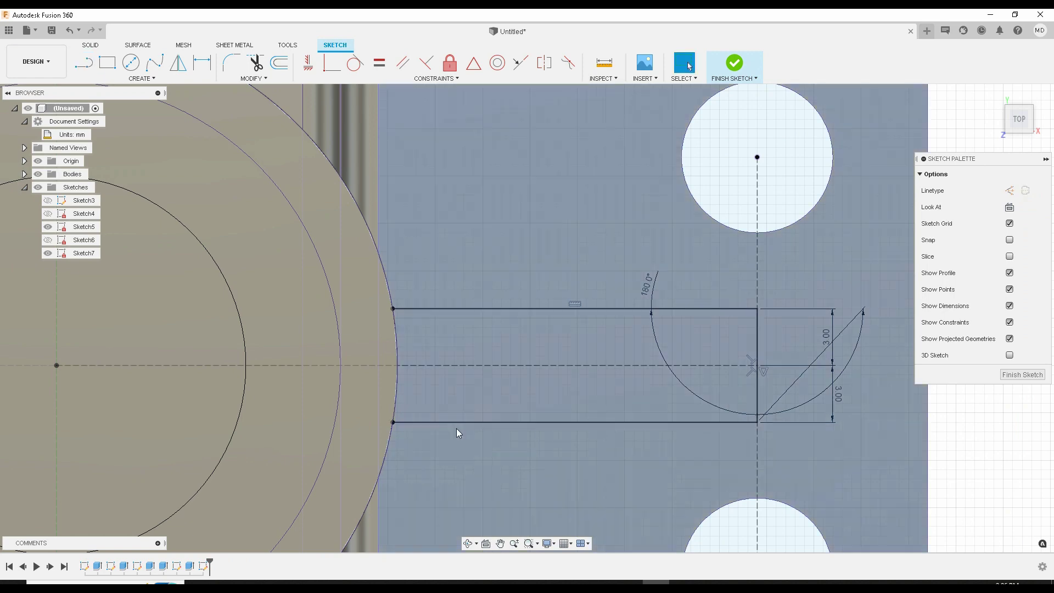
scroll(459, 379, "down", 3)
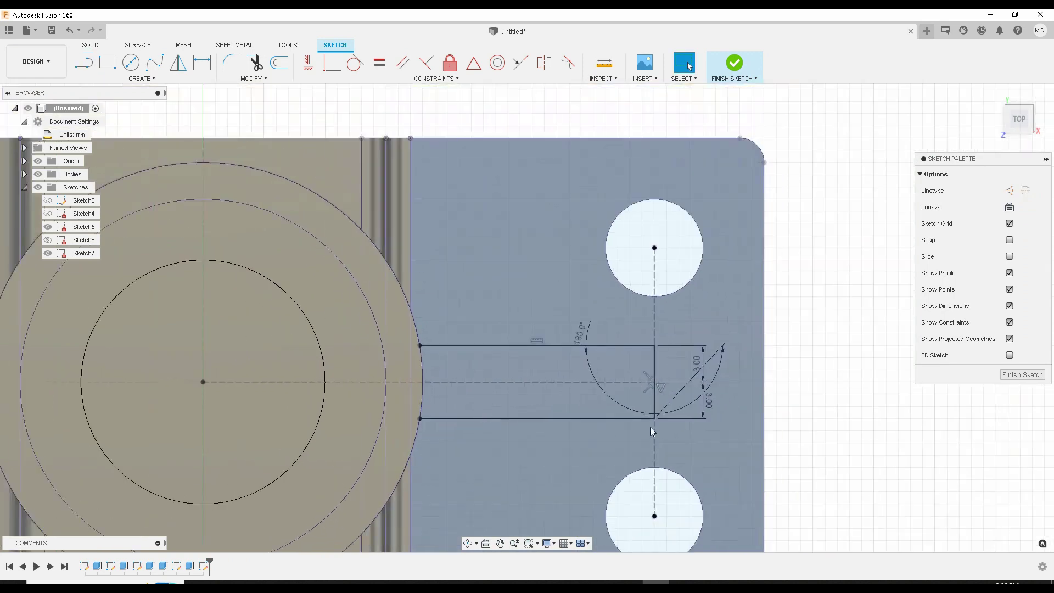
Draw a circle centred on the boss, from its centre point out to the boss's outer circle between the rib lines
scroll(637, 425, "down", 2)
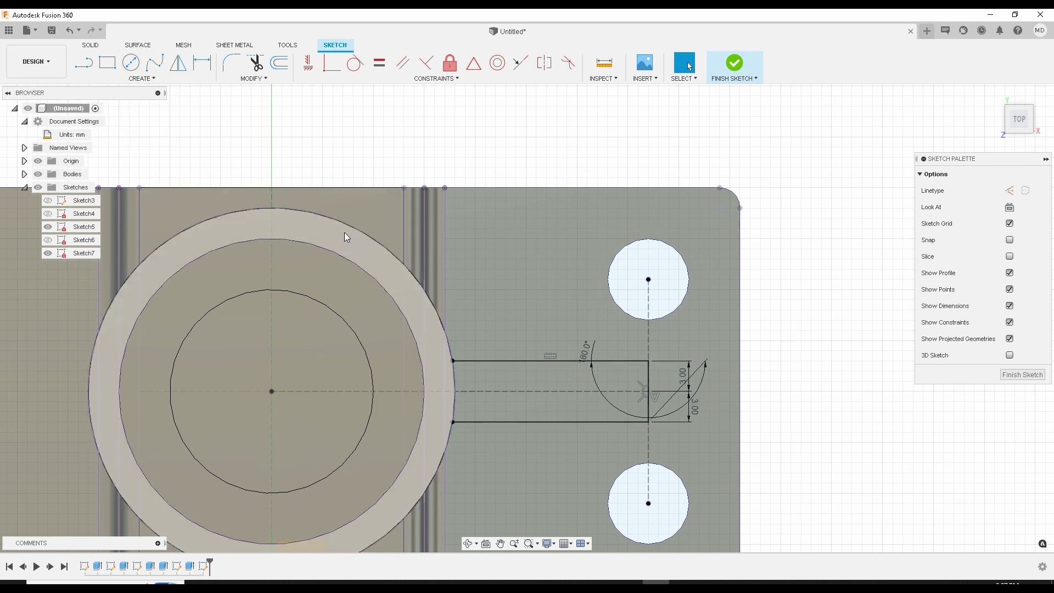
left_click(131, 63)
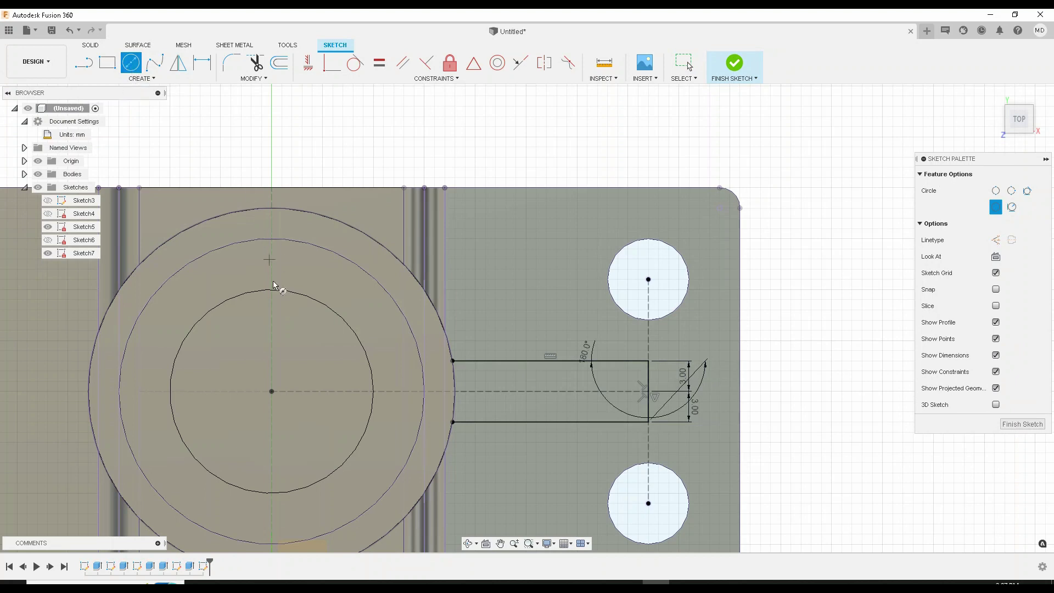
left_click(272, 391)
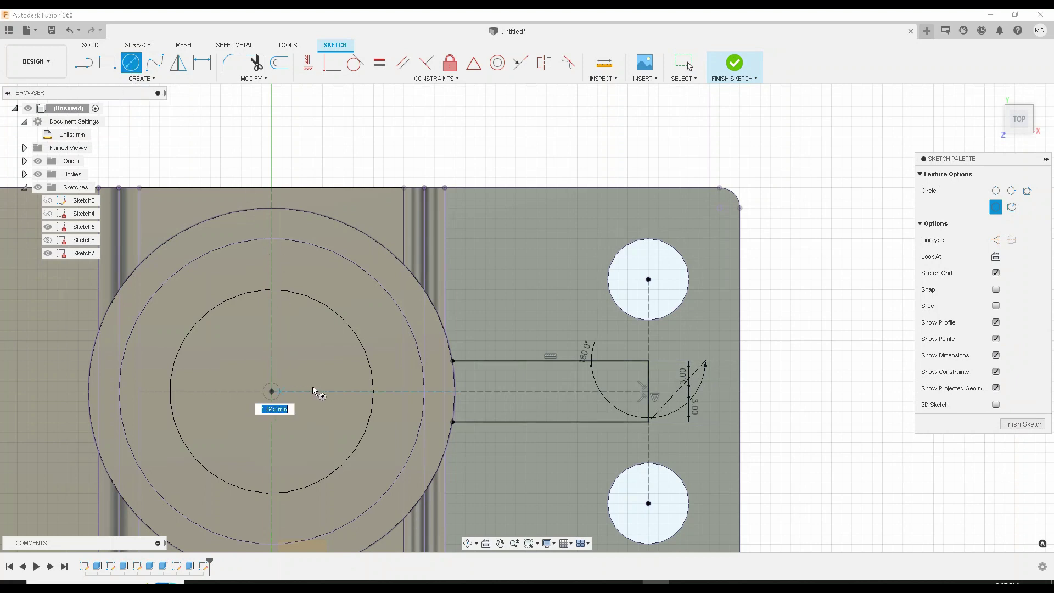
left_click(453, 397)
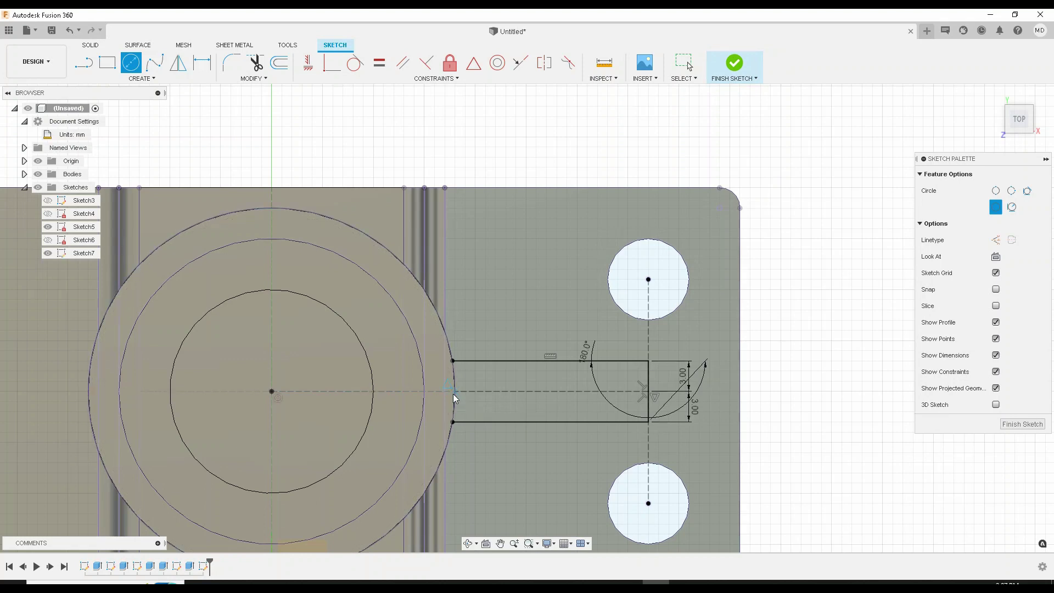
key("Escape")
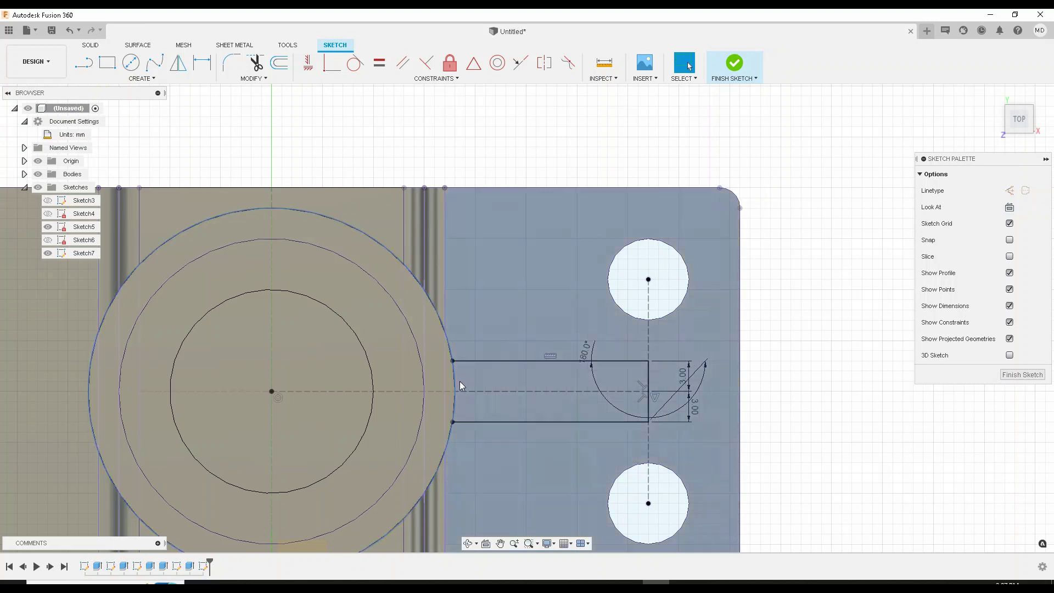
Hide Sketch5 and check whether the area between the two rib lines can be selected as a closed profile
middle_click_drag(459, 381, 450, 322)
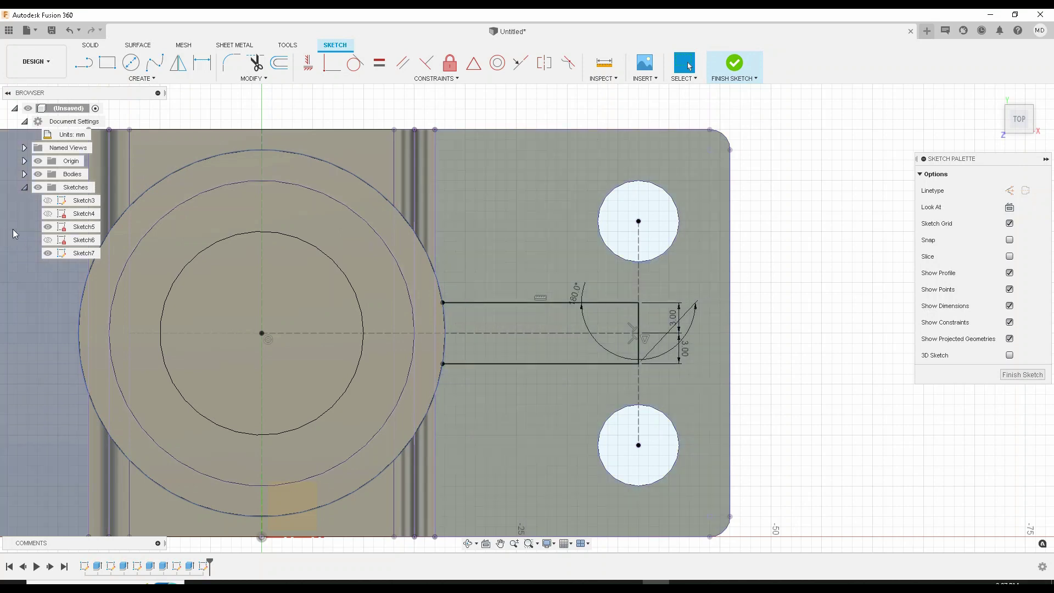
left_click(499, 315)
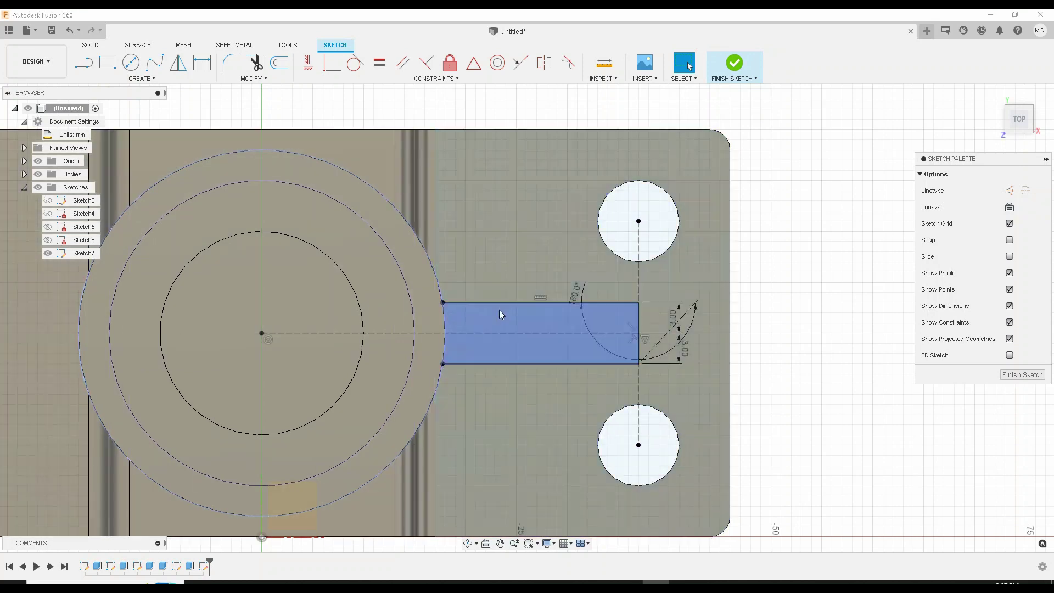
key("Escape")
left_click(472, 328)
key("Escape")
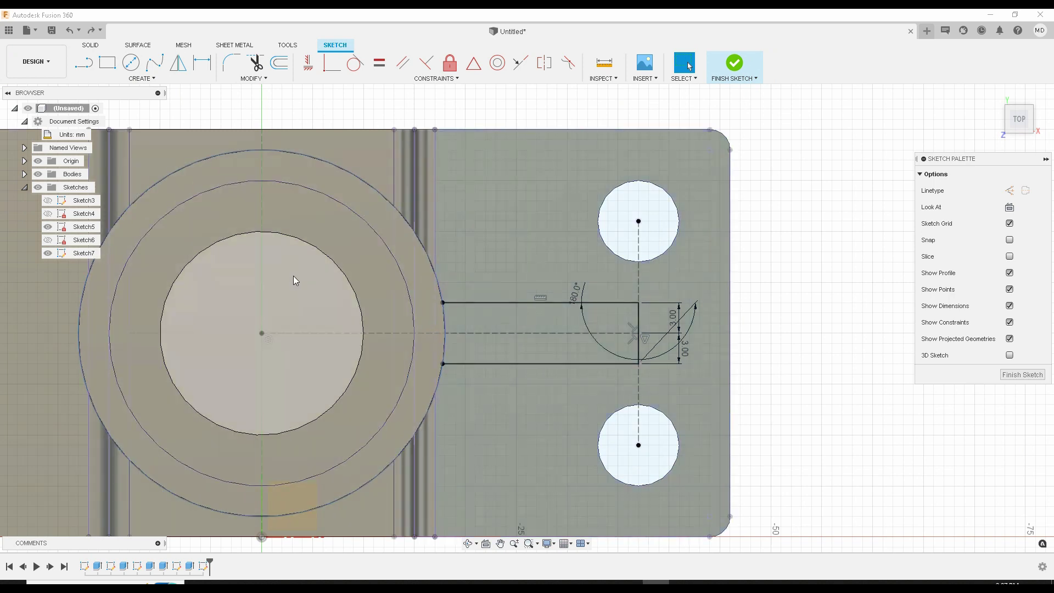
Undo the front rib line and redraw it horizontally from the front 3 mm line's free end to the boss's outer circle
left_click(482, 285)
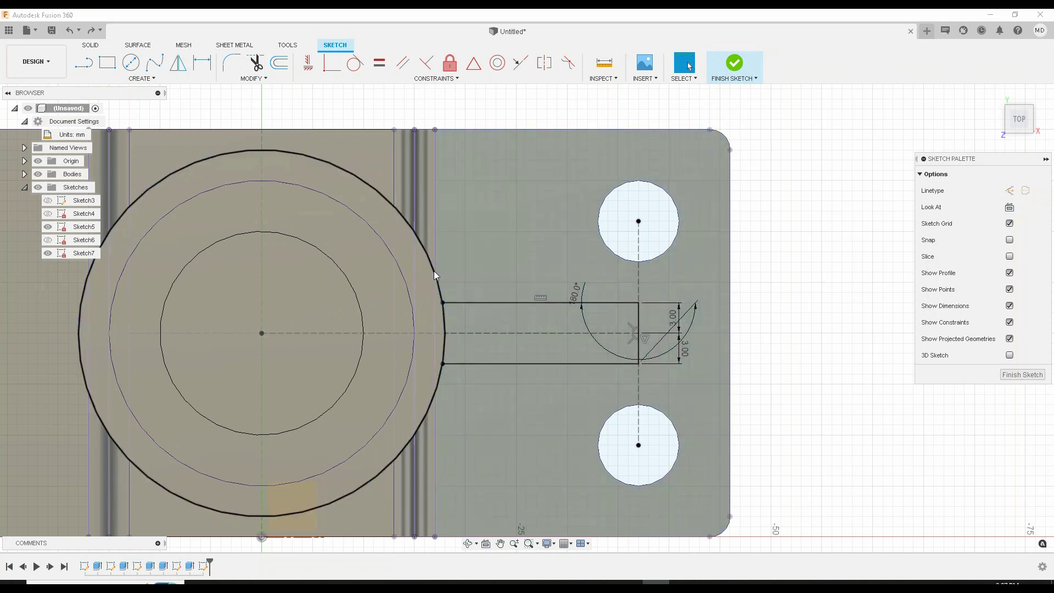
key("ctrl+z")
key("l")
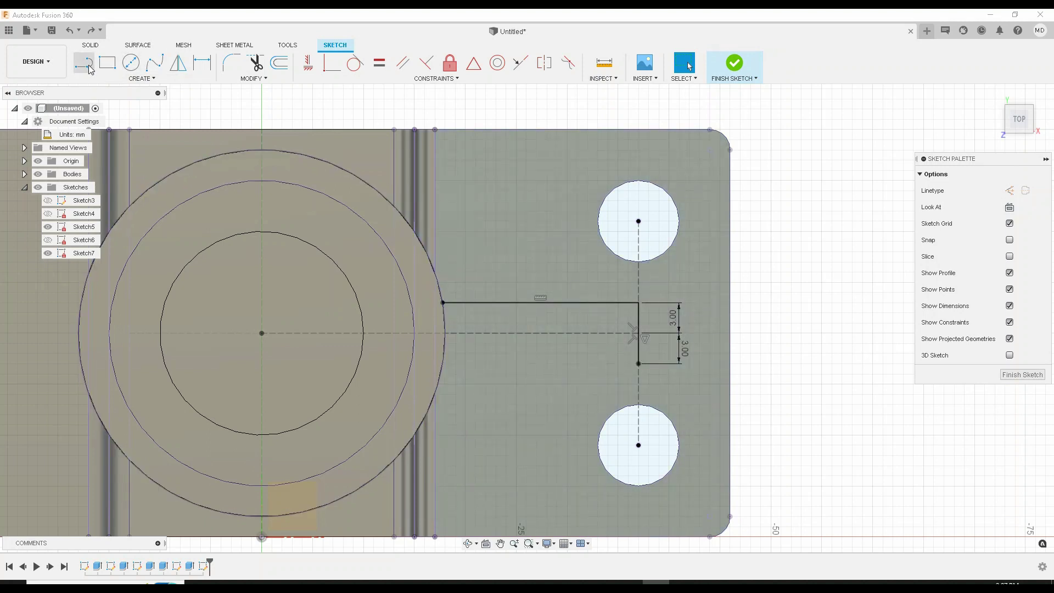
left_click(639, 363)
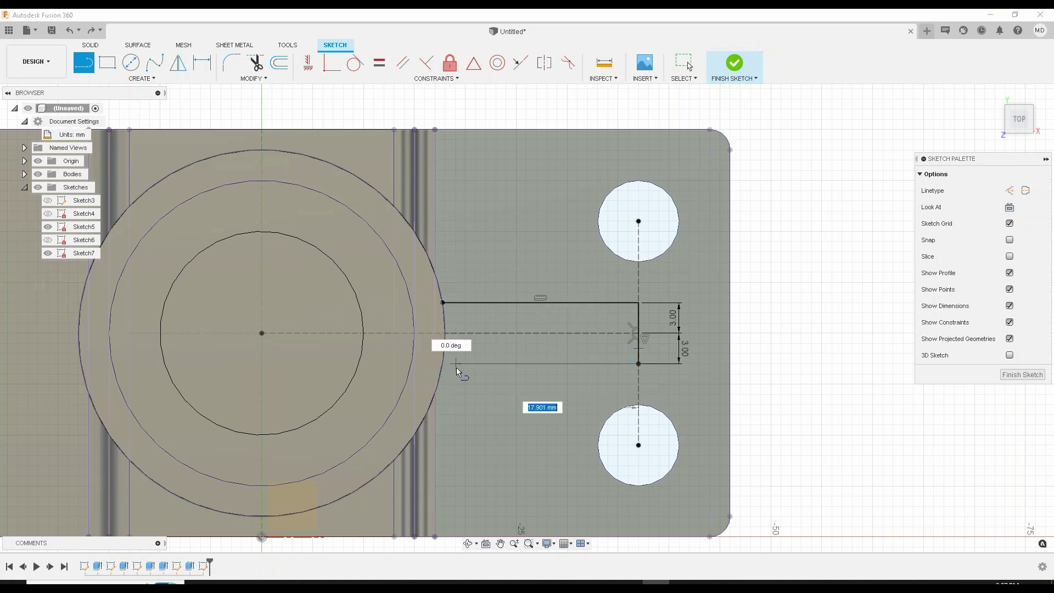
key("Tab")
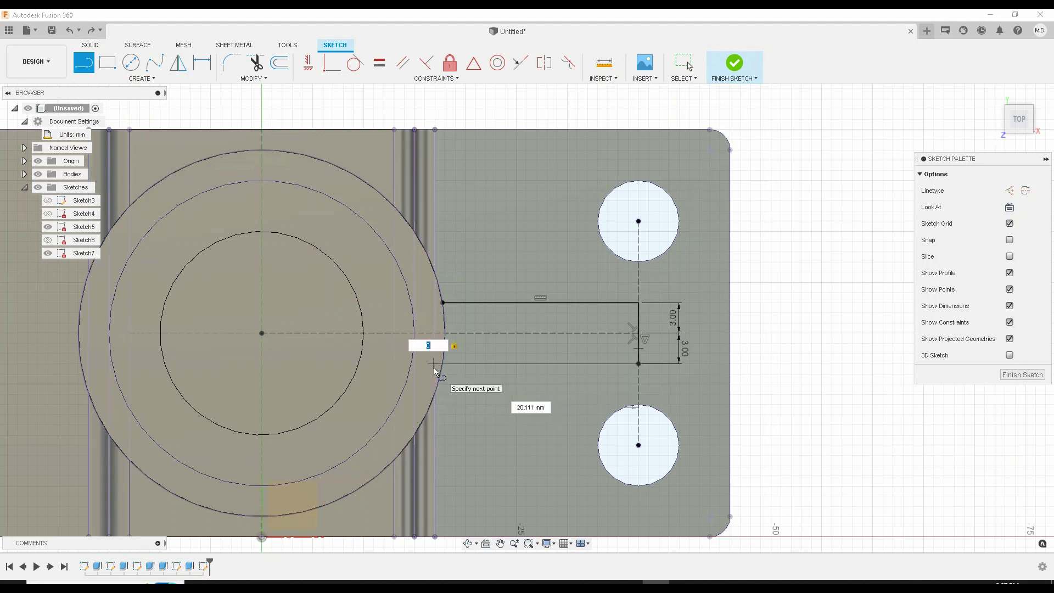
key("Tab")
double_click(442, 364)
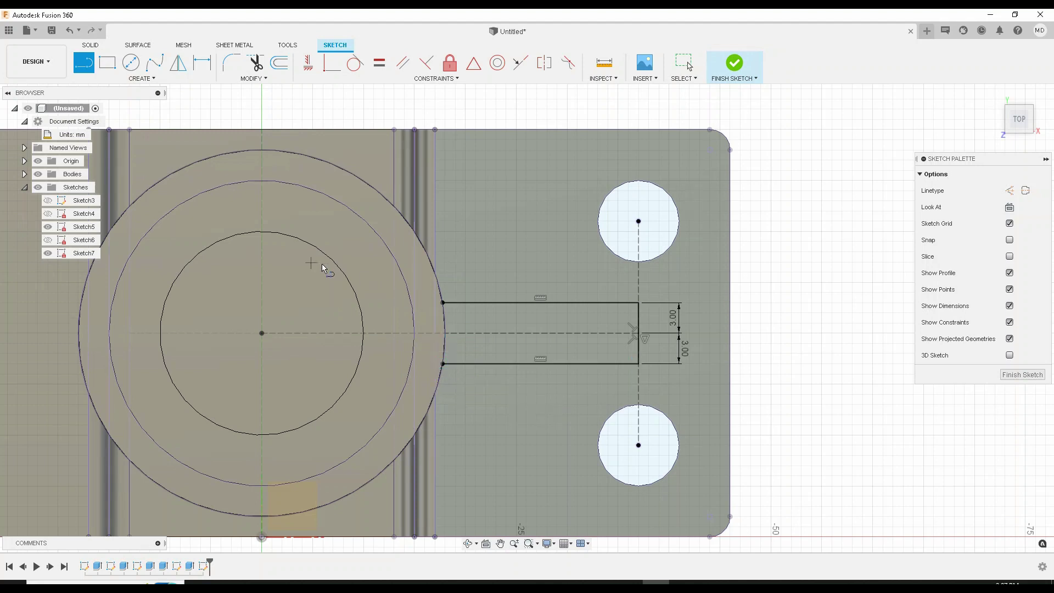
key("Escape")
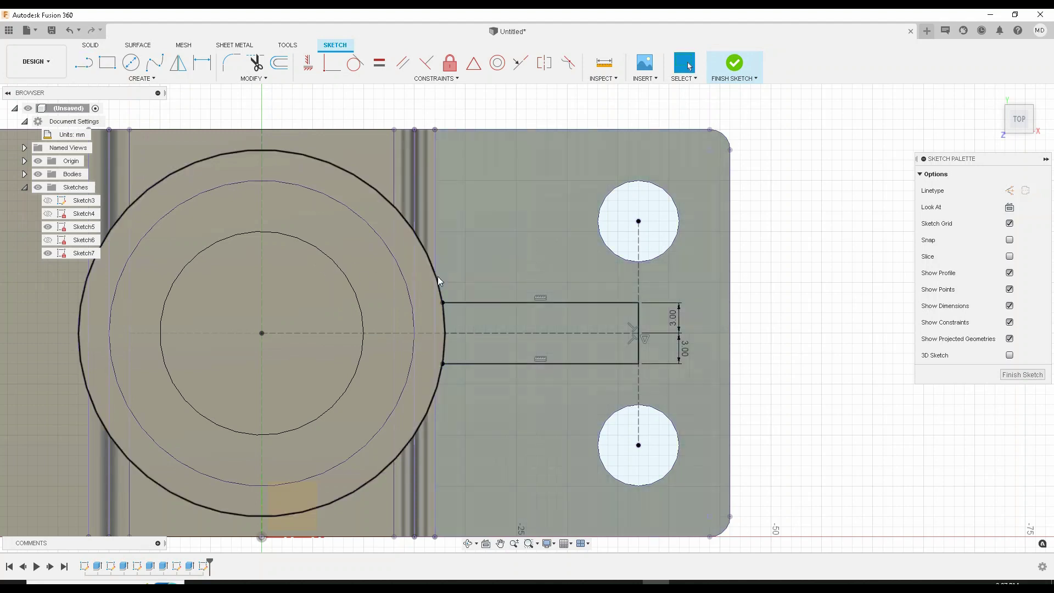
Hide Sketch5 and check that the rib area between the two horizontal lines selects as one closed profile
left_click(47, 228)
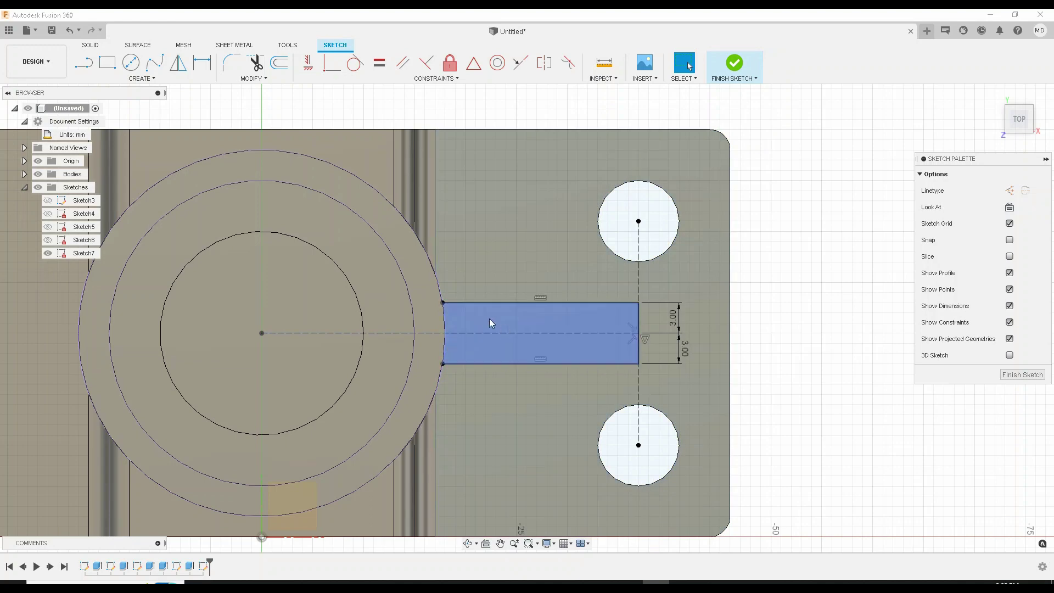
scroll(494, 335, "down", 2)
scroll(528, 347, "up", 2)
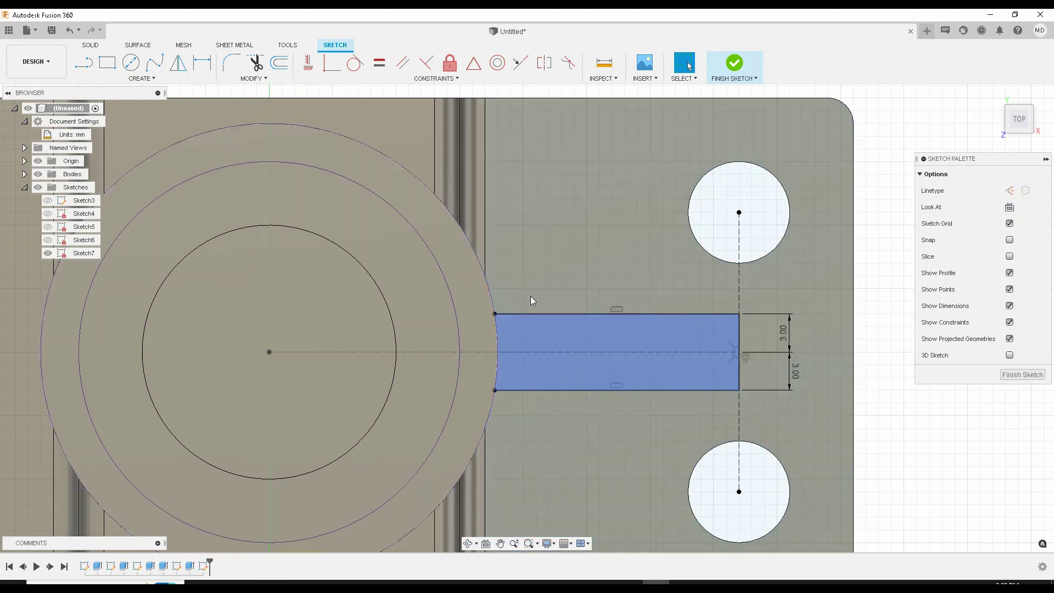
scroll(549, 384, "down", 5)
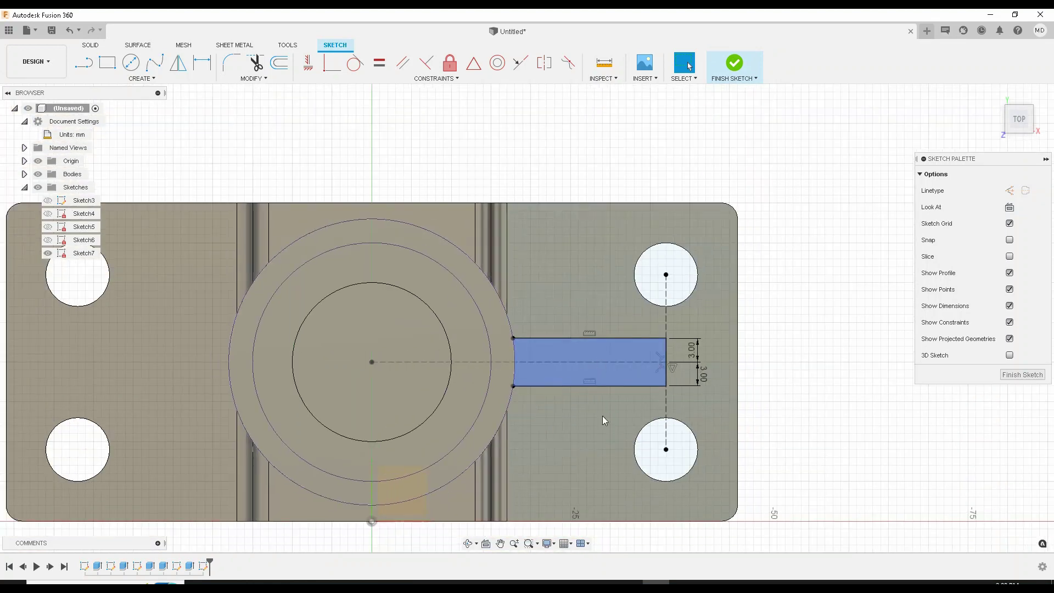
scroll(569, 376, "up", 4)
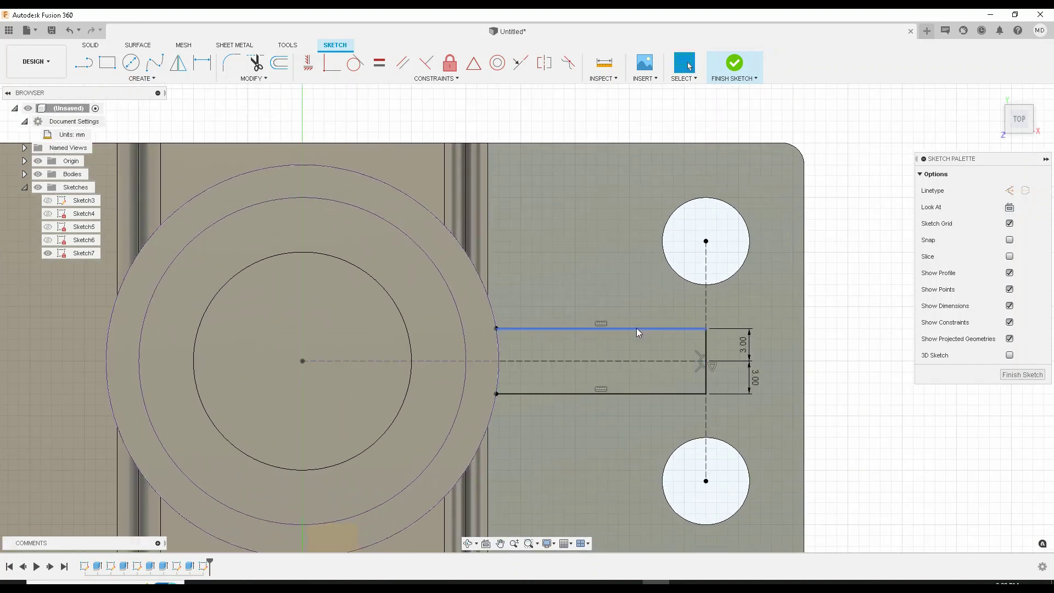
mouse_move(524, 335)
middle_mouse_down()
mouse_move(668, 336)
mouse_move(615, 339)
middle_mouse_up()
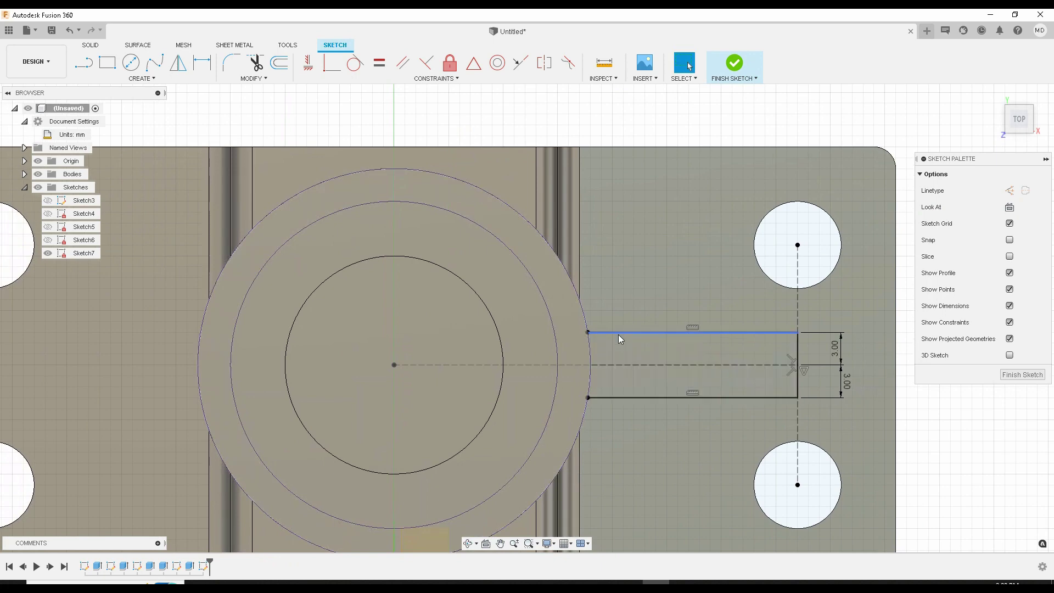
middle_click_drag(439, 309, 459, 294)
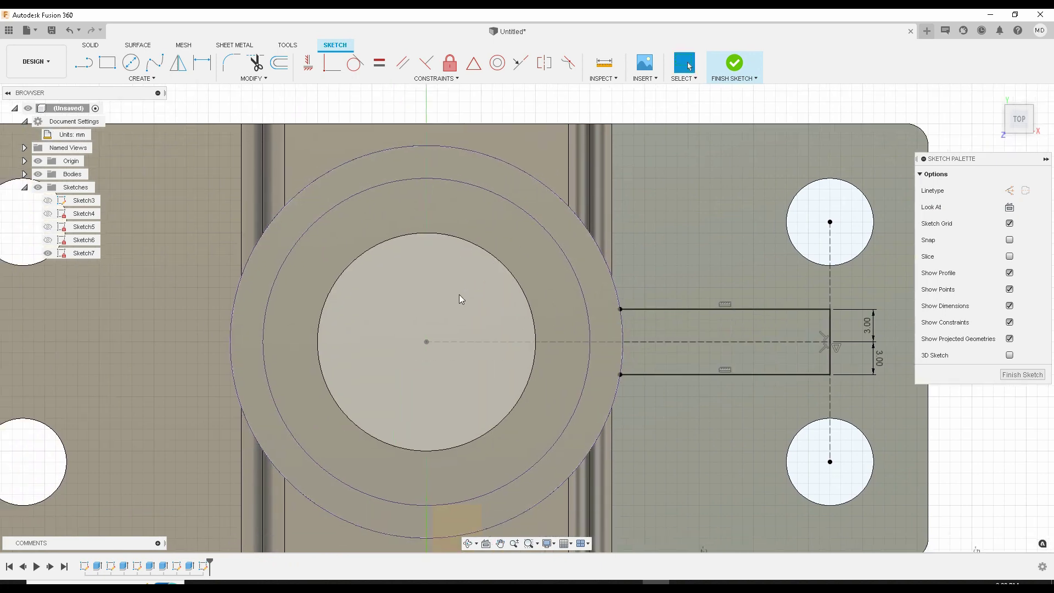
middle_click_drag(510, 364, 477, 266)
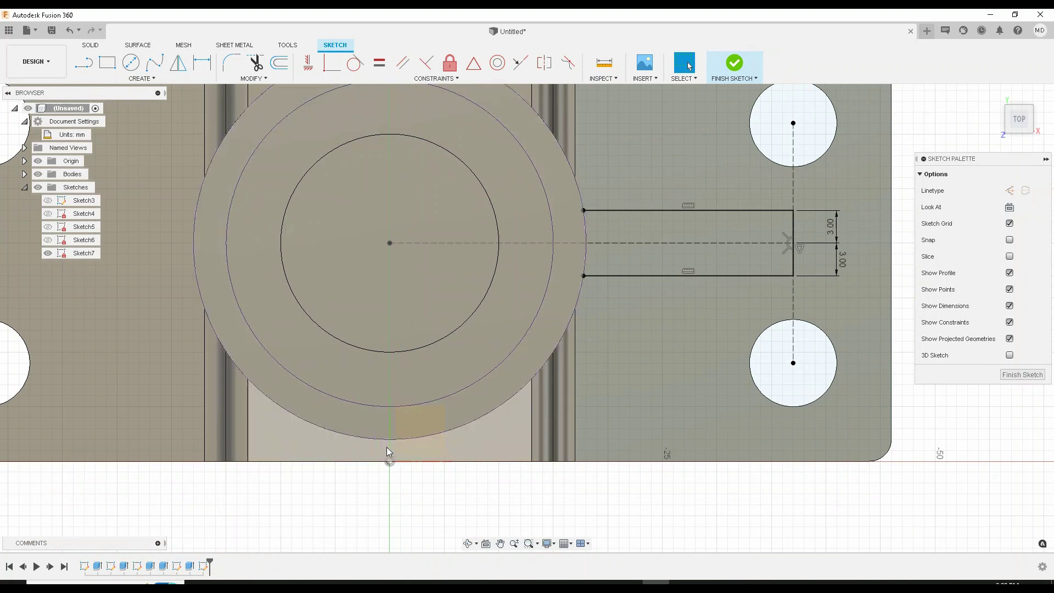
middle_click_drag(407, 419, 391, 470)
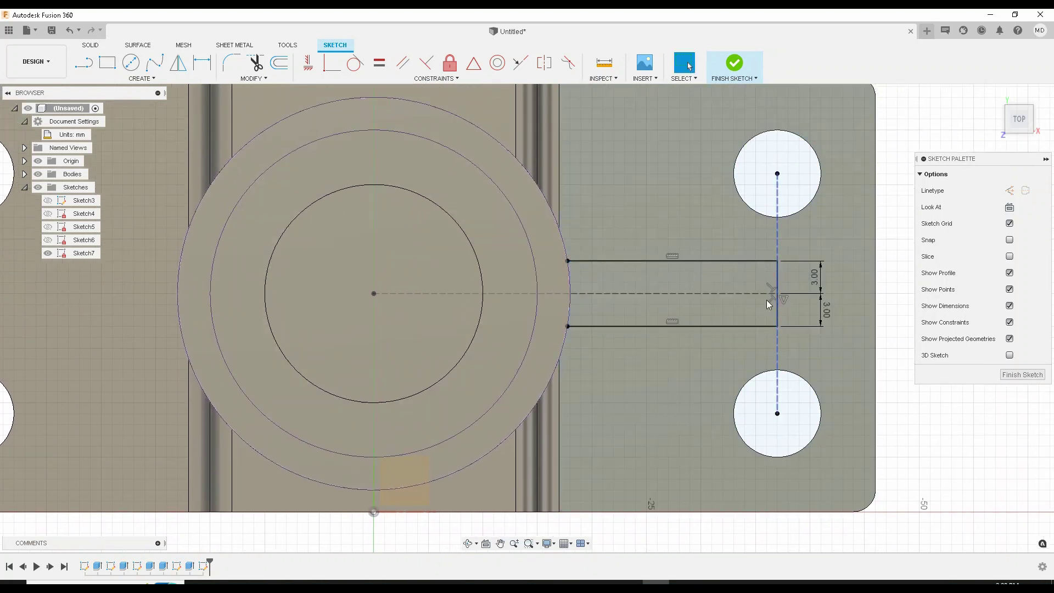
Mirror the rib's two horizontal lines and two short vertical end lines across the YZ plane onto the opposite flange
left_click(151, 79)
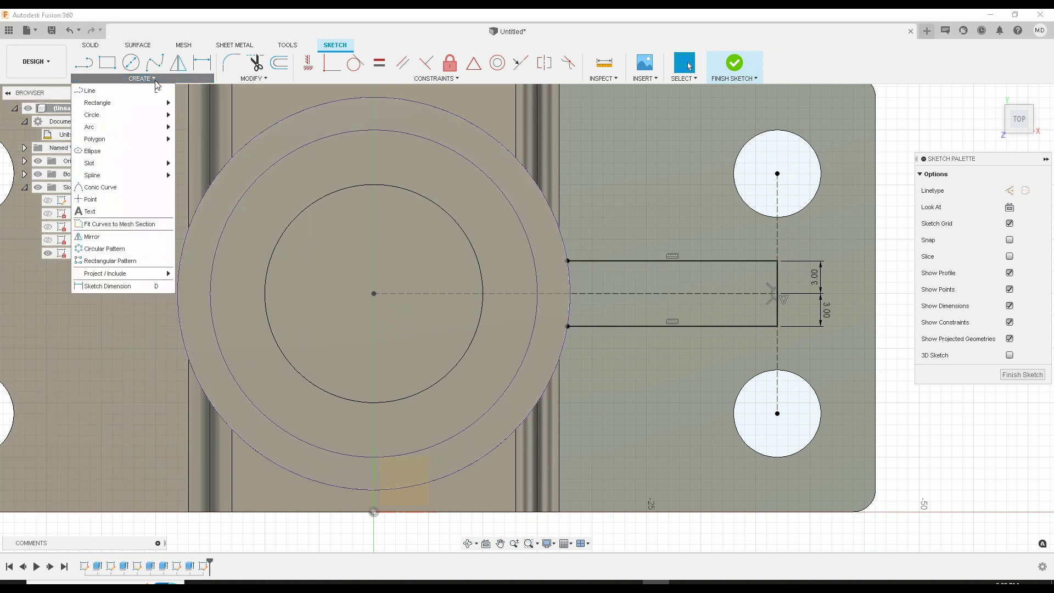
left_click(154, 237)
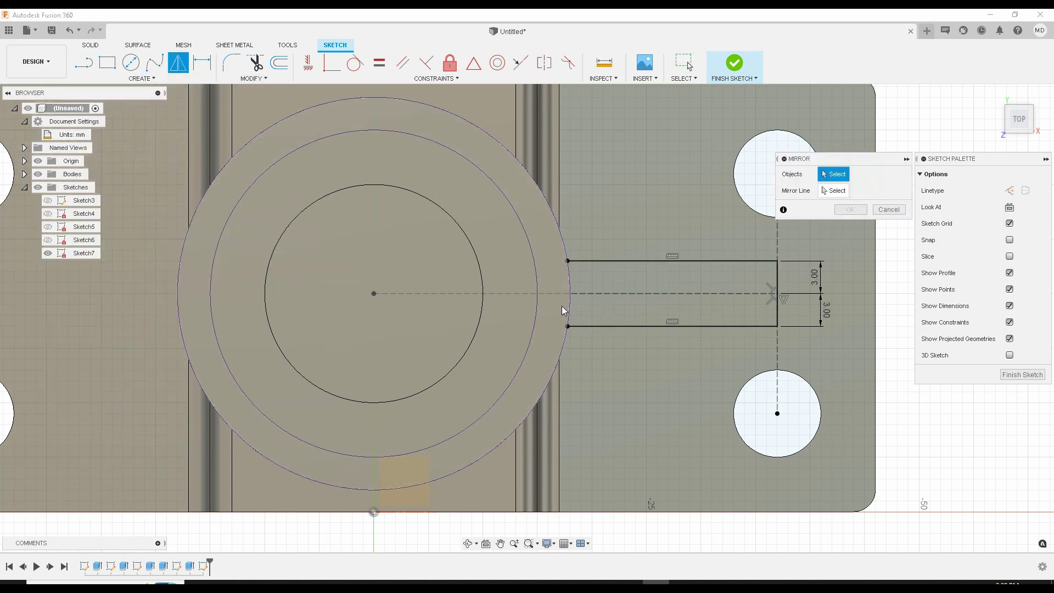
left_click(834, 191)
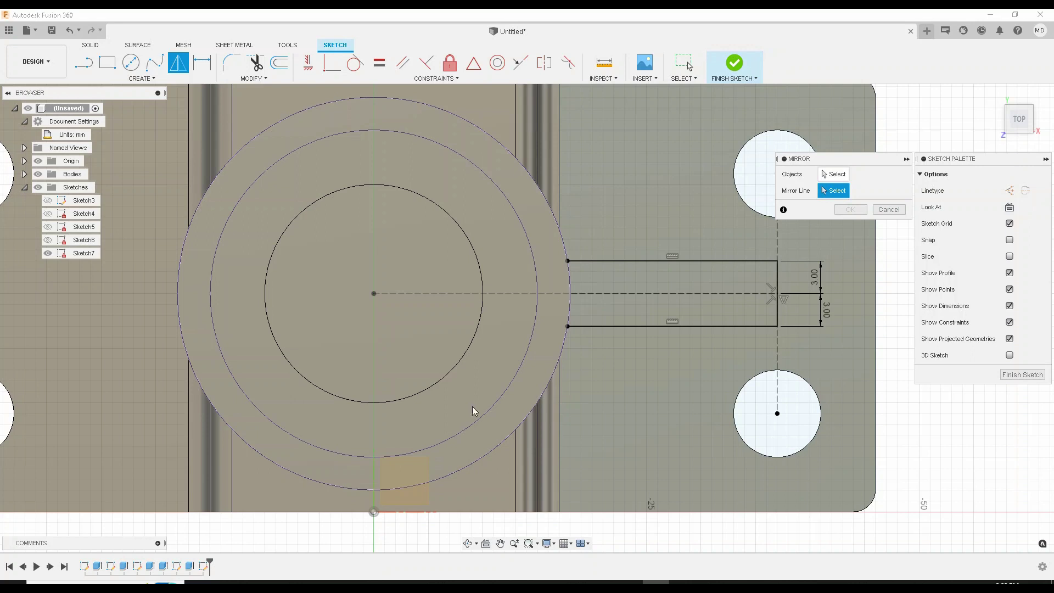
left_click(376, 467)
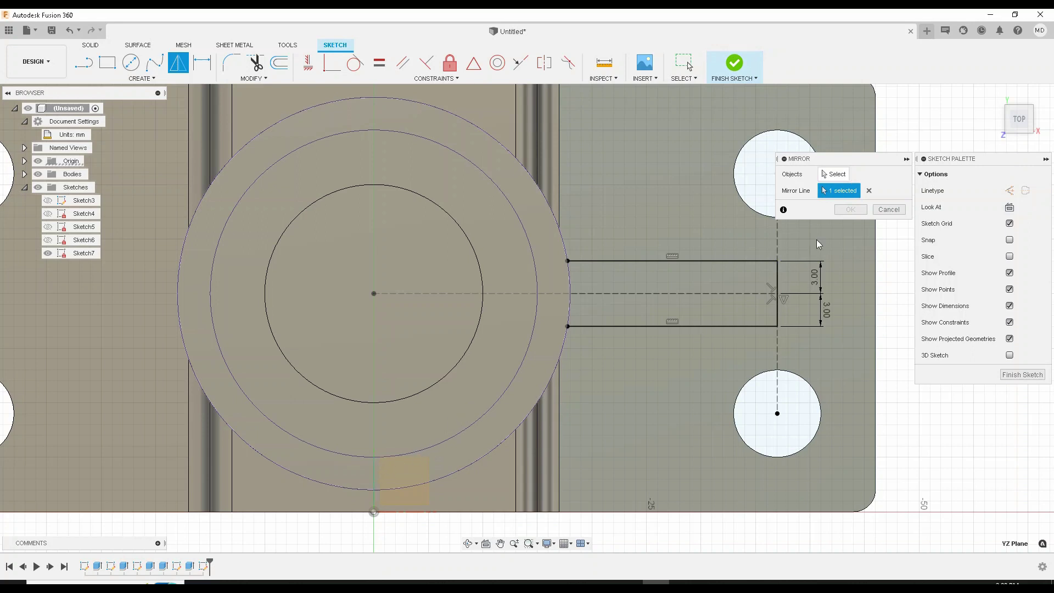
left_click(834, 174)
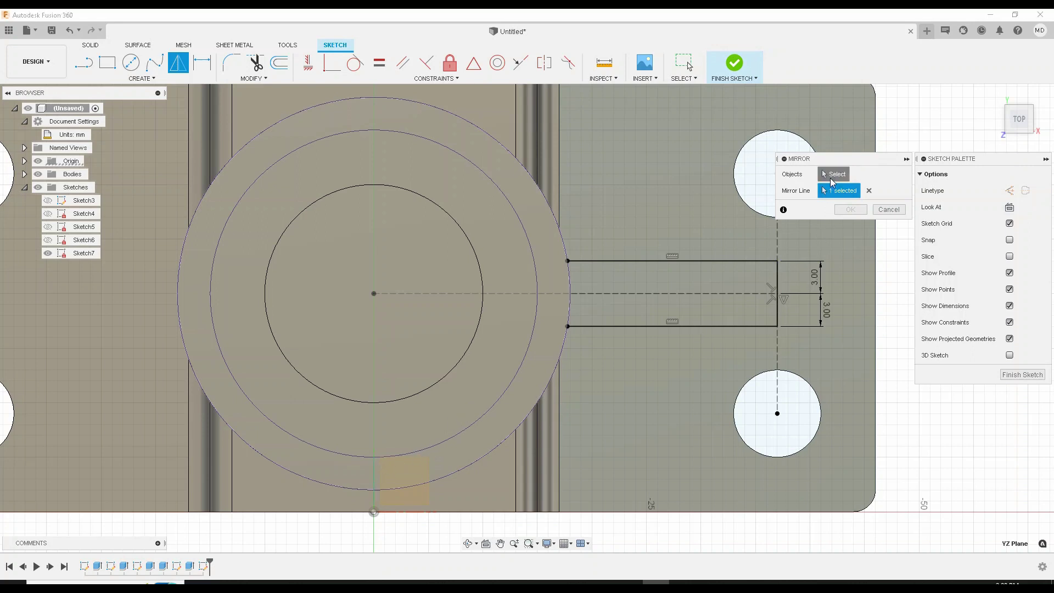
left_click(592, 262)
left_click(778, 275)
left_click(780, 307)
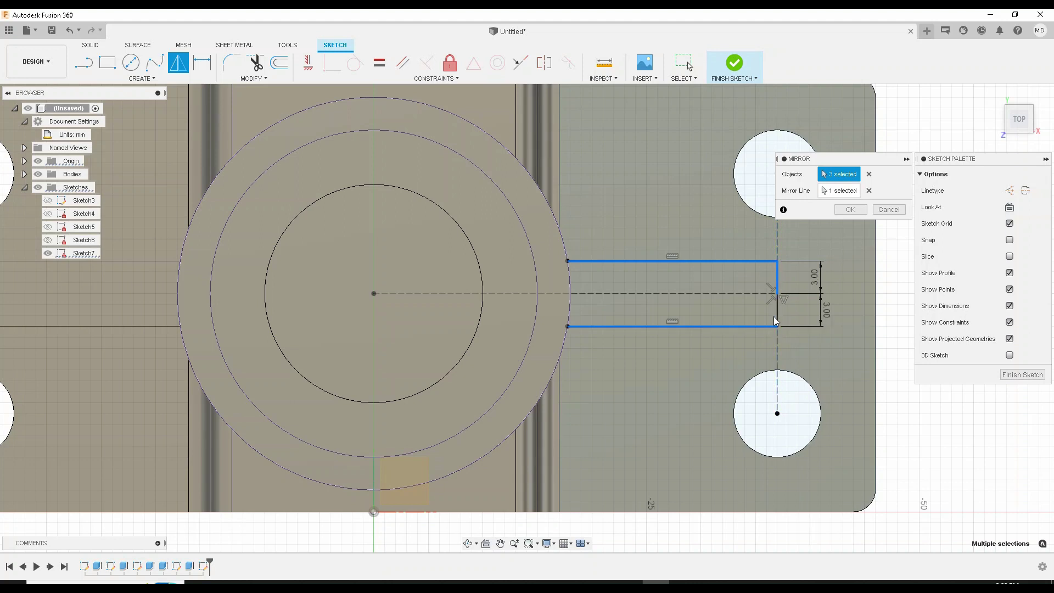
left_click(778, 318)
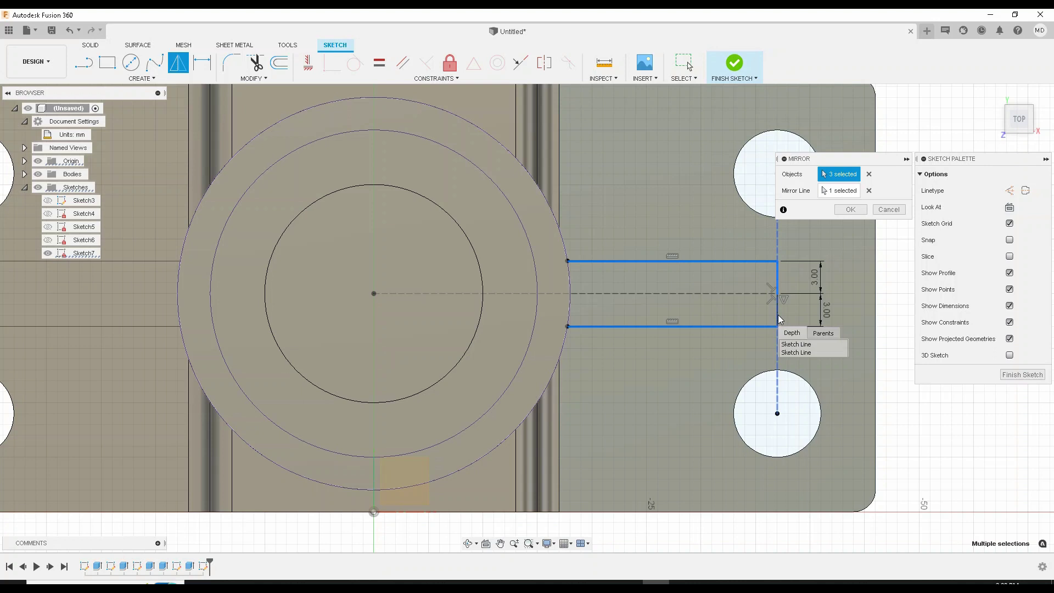
left_click(793, 354)
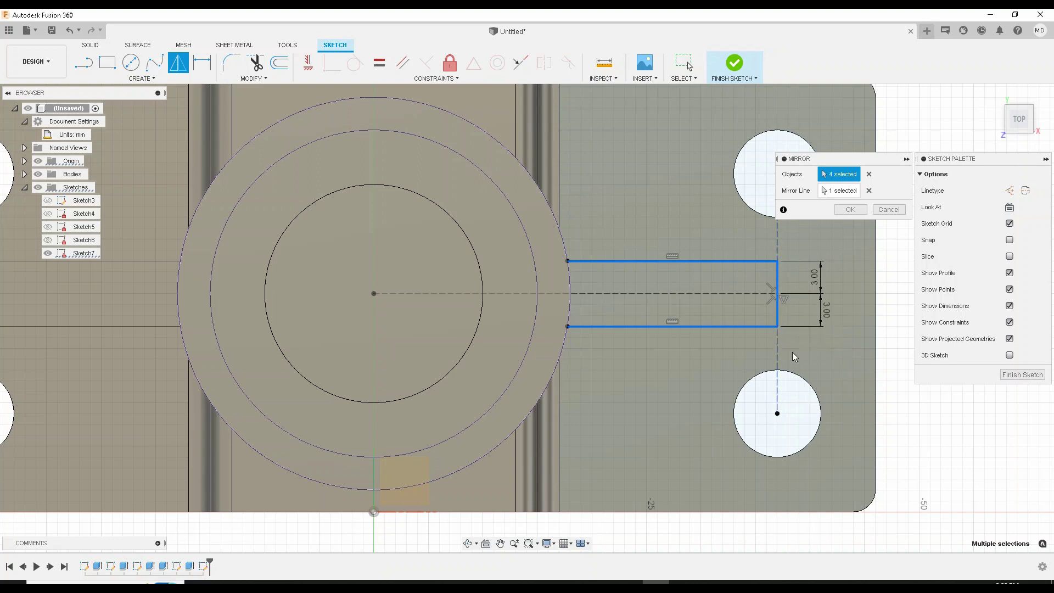
left_click(850, 209)
Check the mirrored rib profile, finish the sketch and make the Sketches folder visible
middle_click_drag(402, 328, 701, 339)
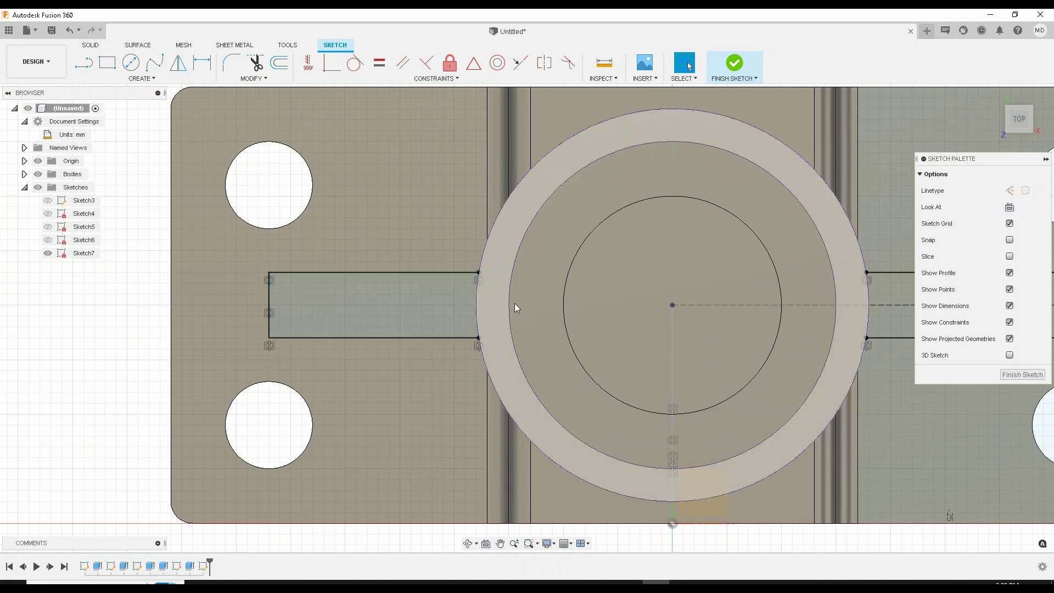
middle_click_drag(448, 304, 357, 306)
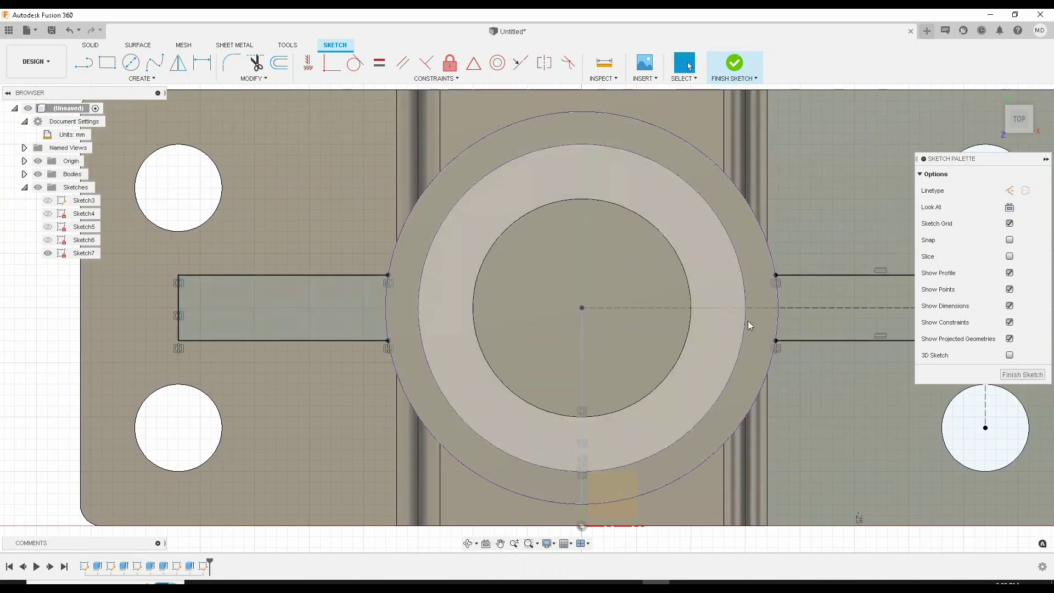
middle_click_drag(865, 324, 744, 335)
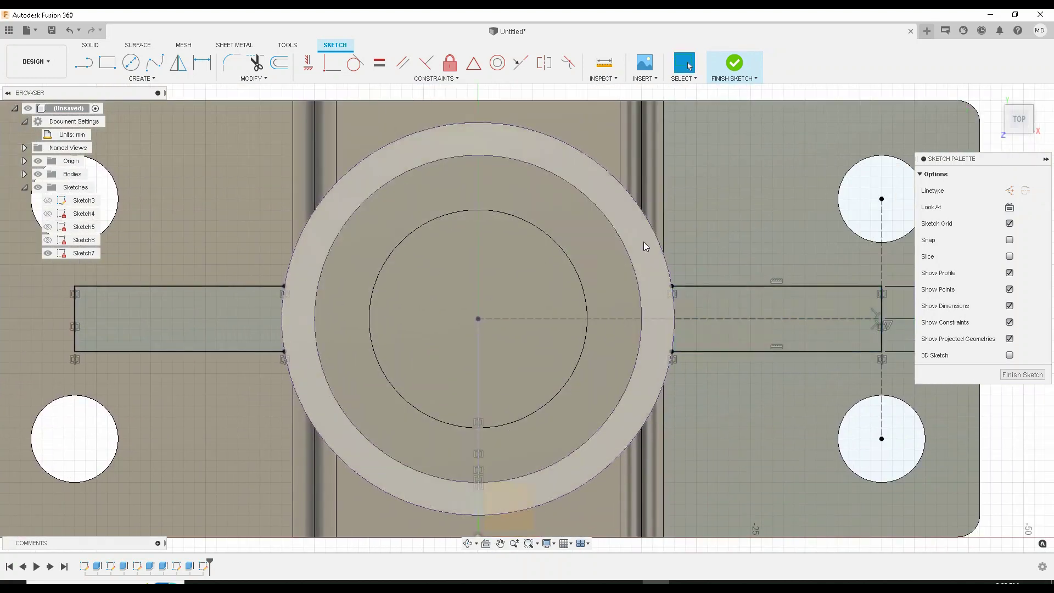
left_click(737, 63)
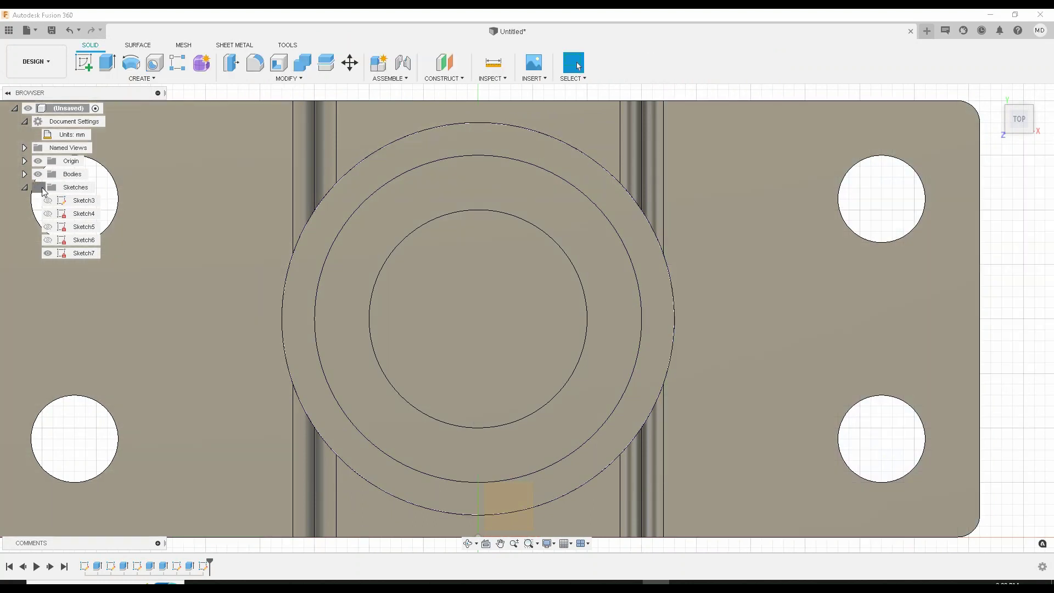
left_click(40, 188)
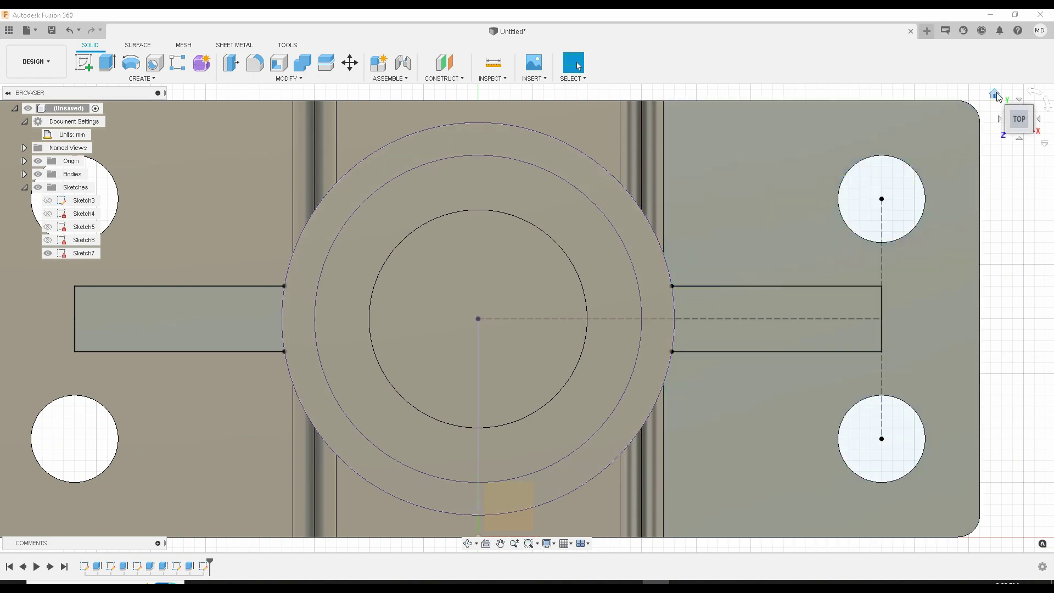
Check in the home view that the rib profiles on both flanges can be selected as closed regions
left_click(994, 94)
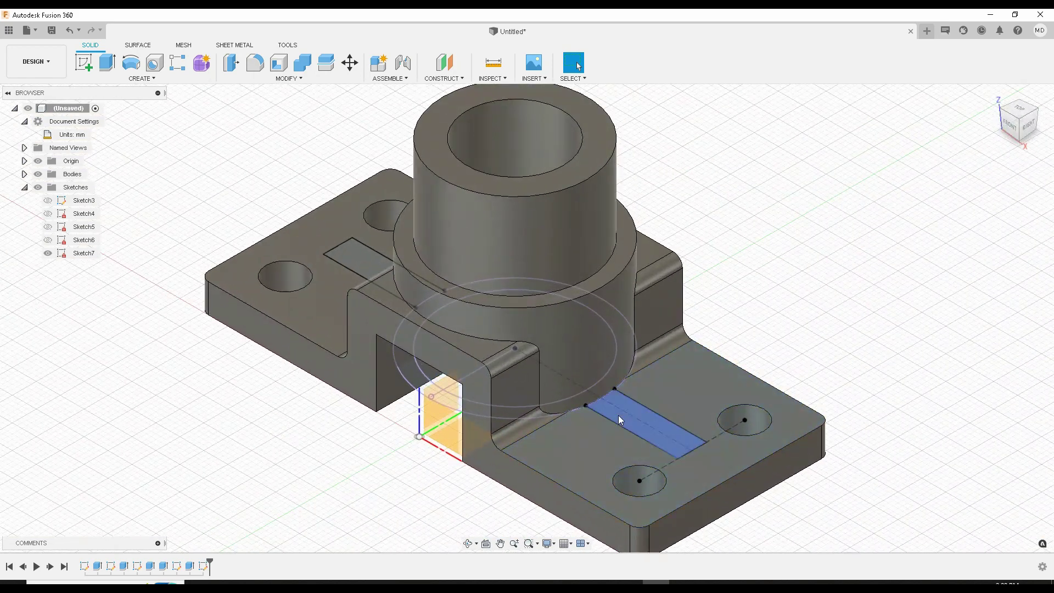
left_click(619, 415)
middle_click_drag(522, 369, 518, 410)
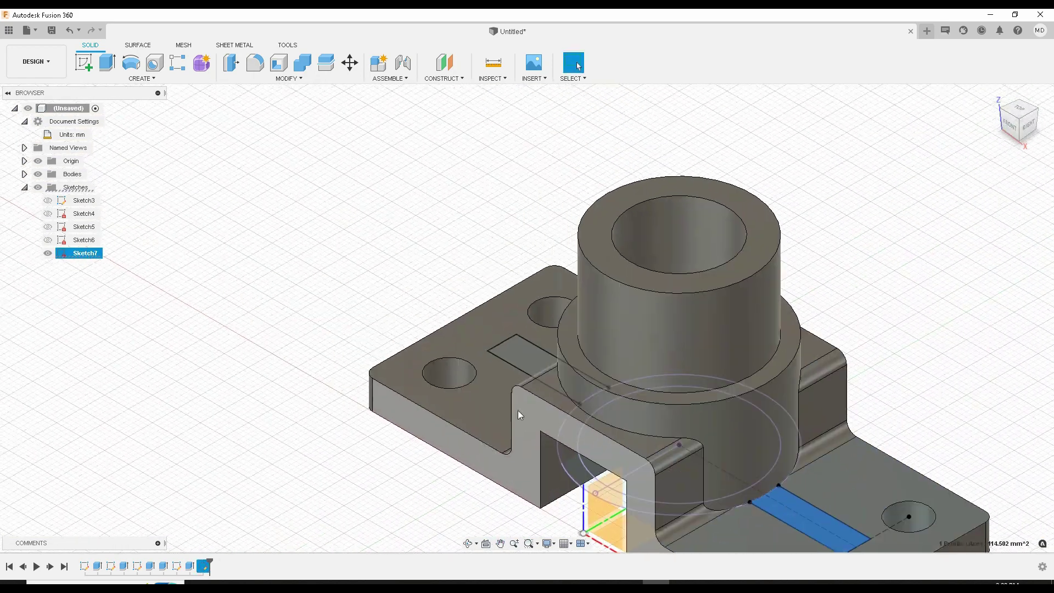
left_click(507, 353)
left_click(331, 321)
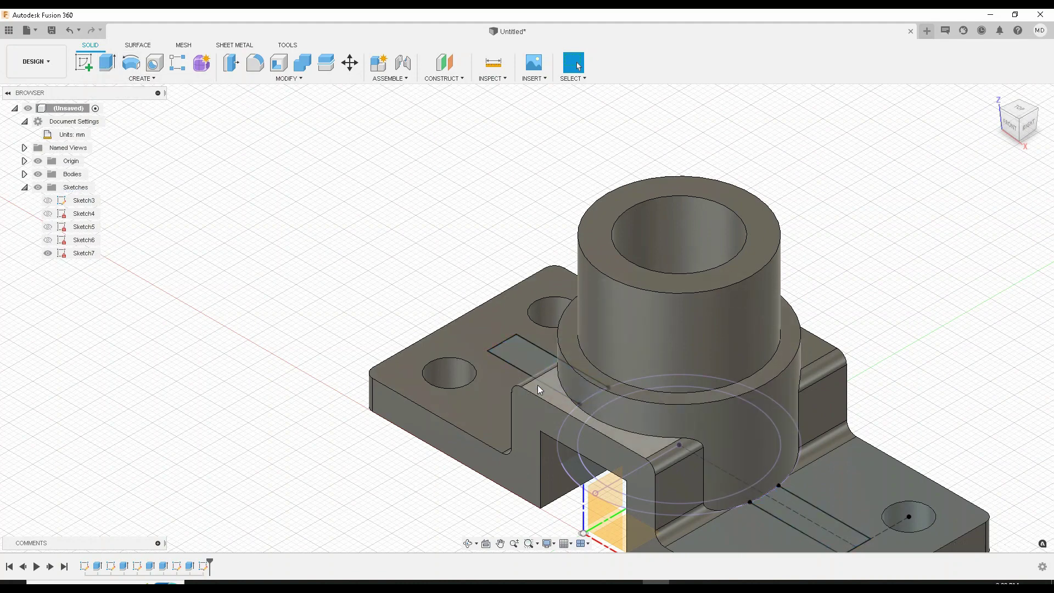
left_click(529, 358)
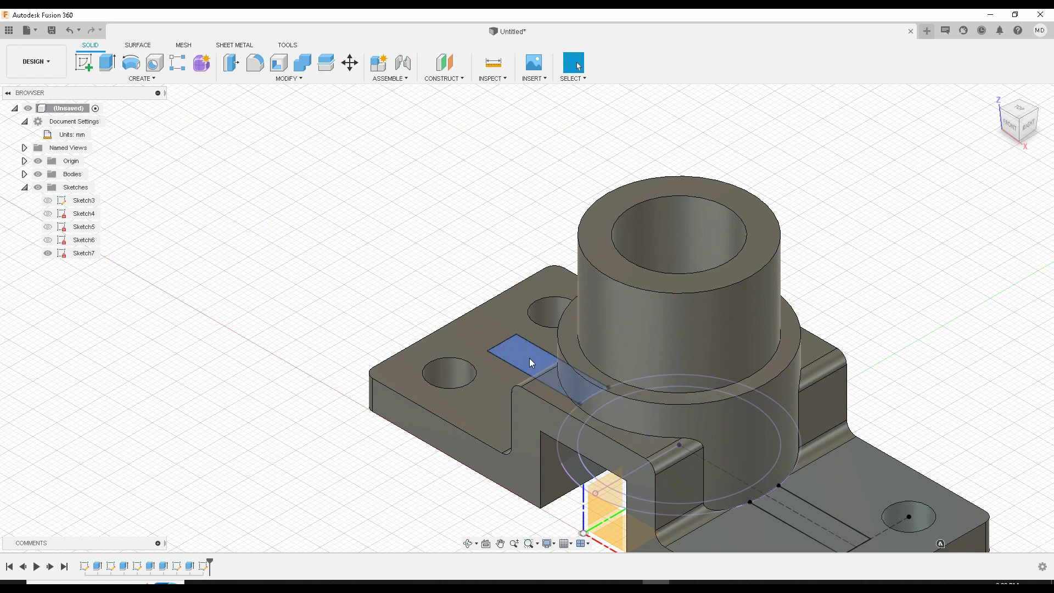
left_click(826, 530, "ctrl")
left_click(254, 174)
Extrude both rib profiles upward 20 mm with the operation set to New Body
left_click(109, 64)
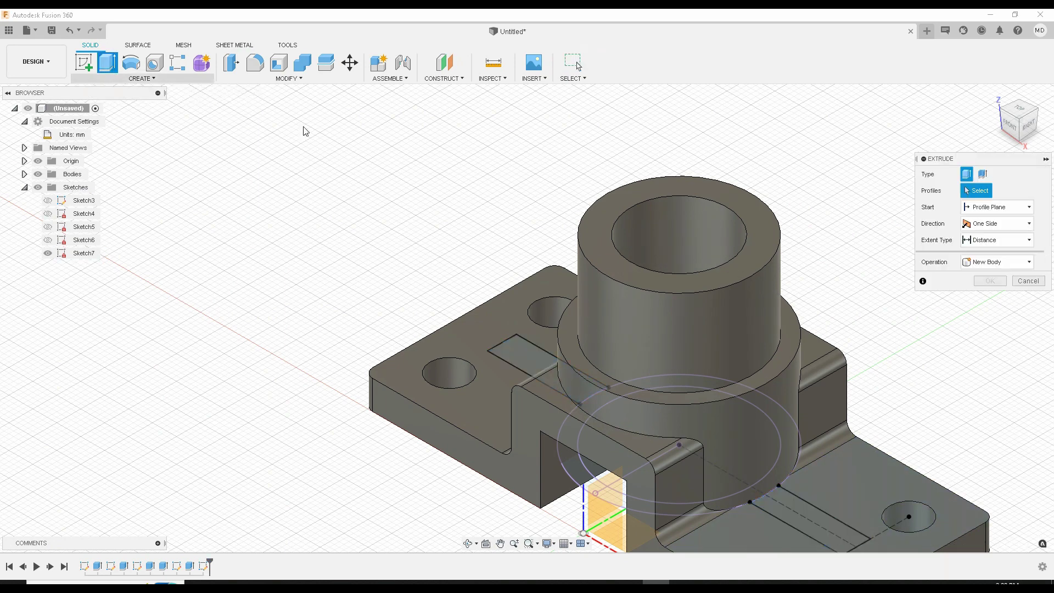
left_click(535, 354)
left_click(786, 518)
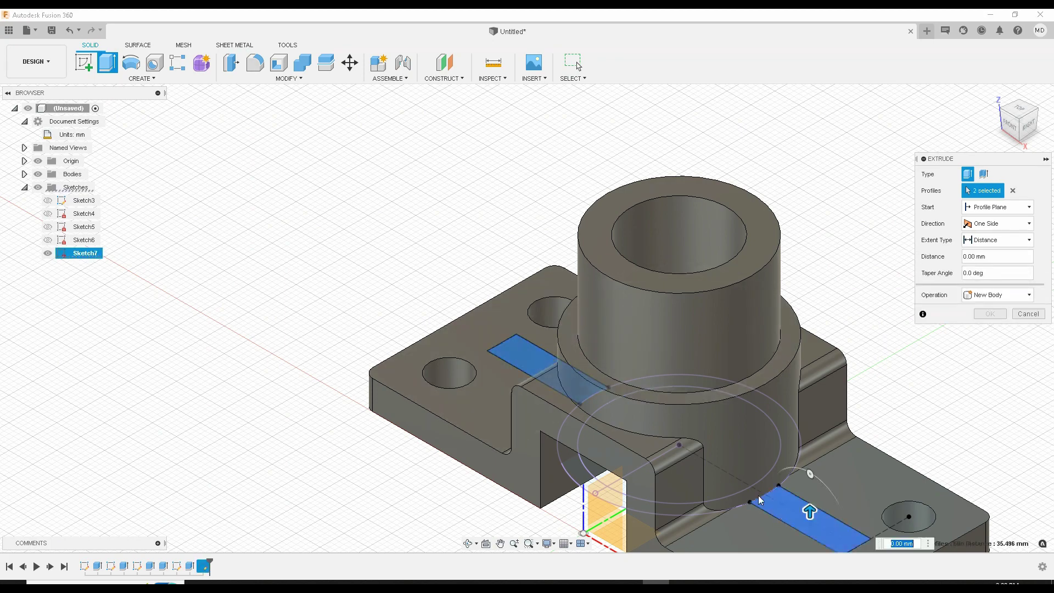
left_click(783, 369)
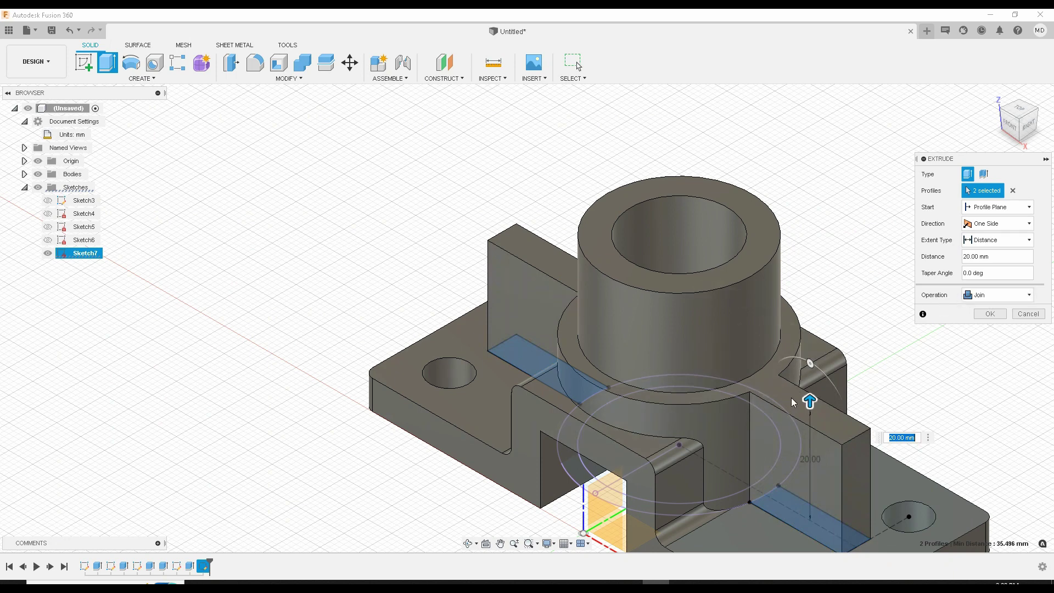
left_click(988, 296)
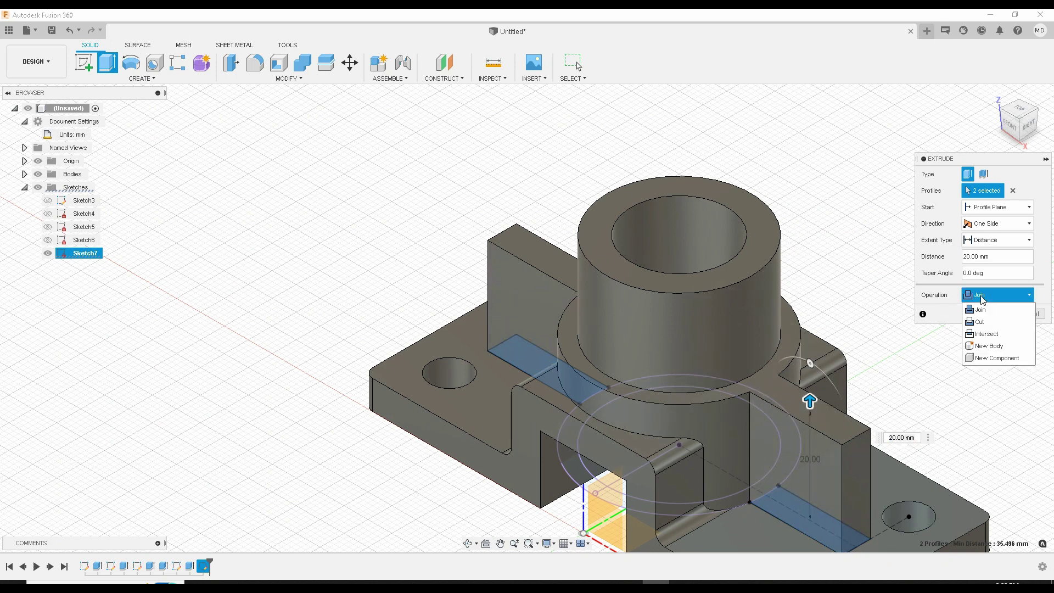
left_click(989, 346)
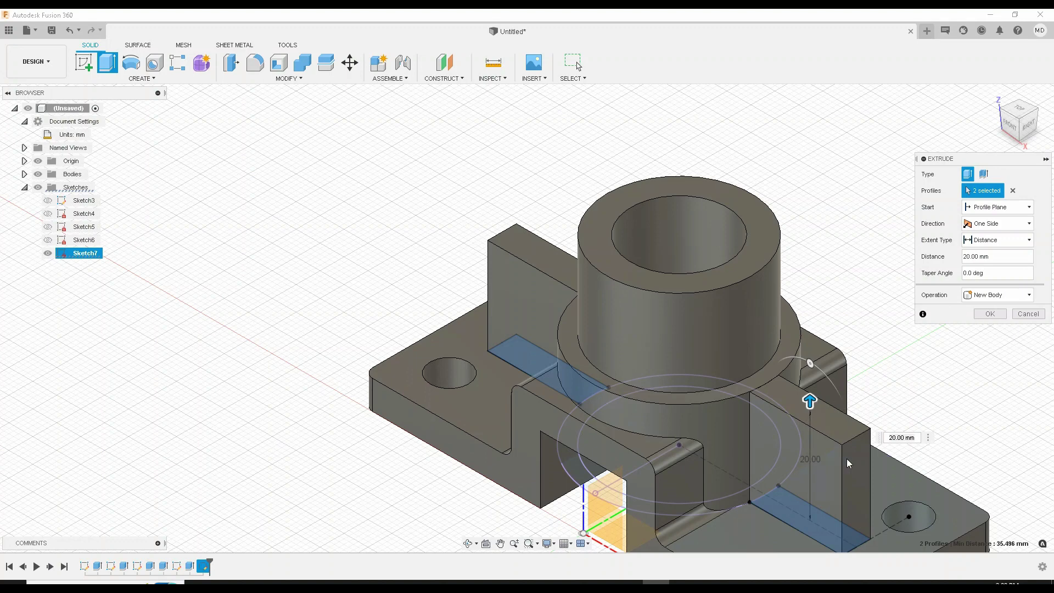
middle_click_drag(849, 464, 763, 342)
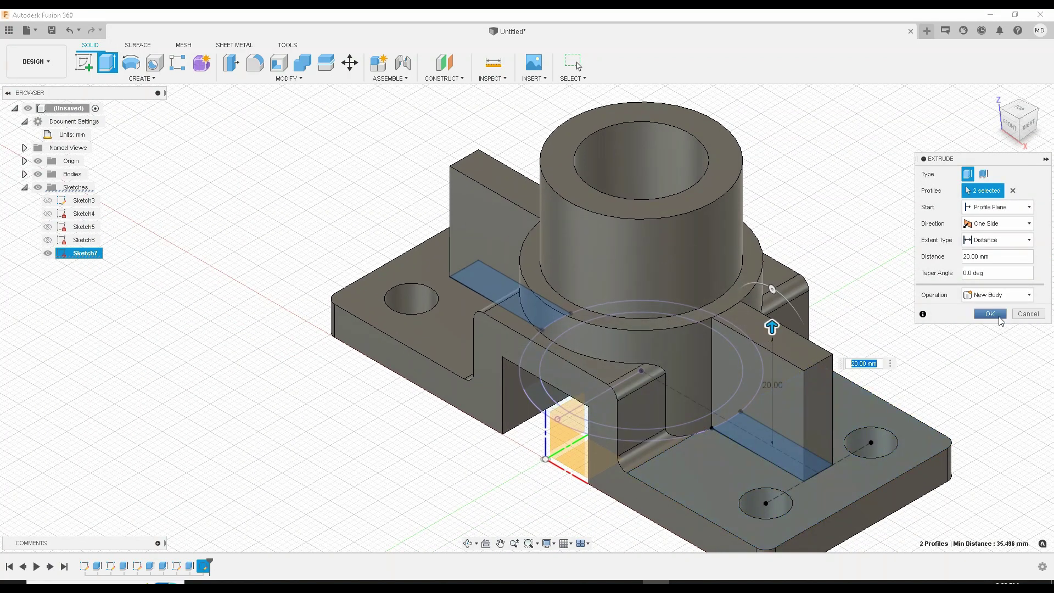
left_click(990, 314)
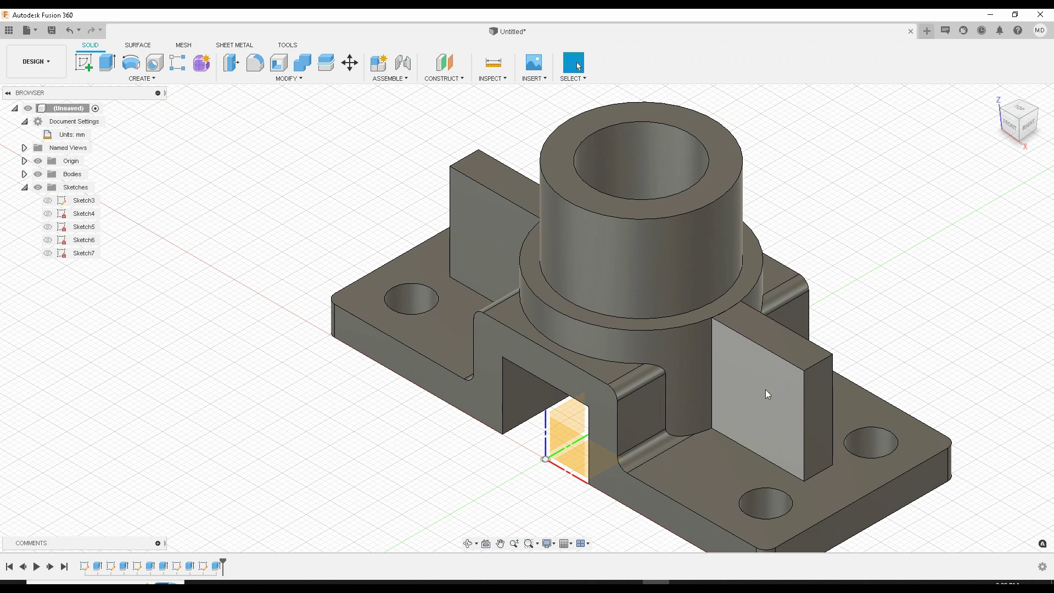
Loft a cut between the top face and the outer end face of the rib on the +X flange to slope it
left_click(137, 78)
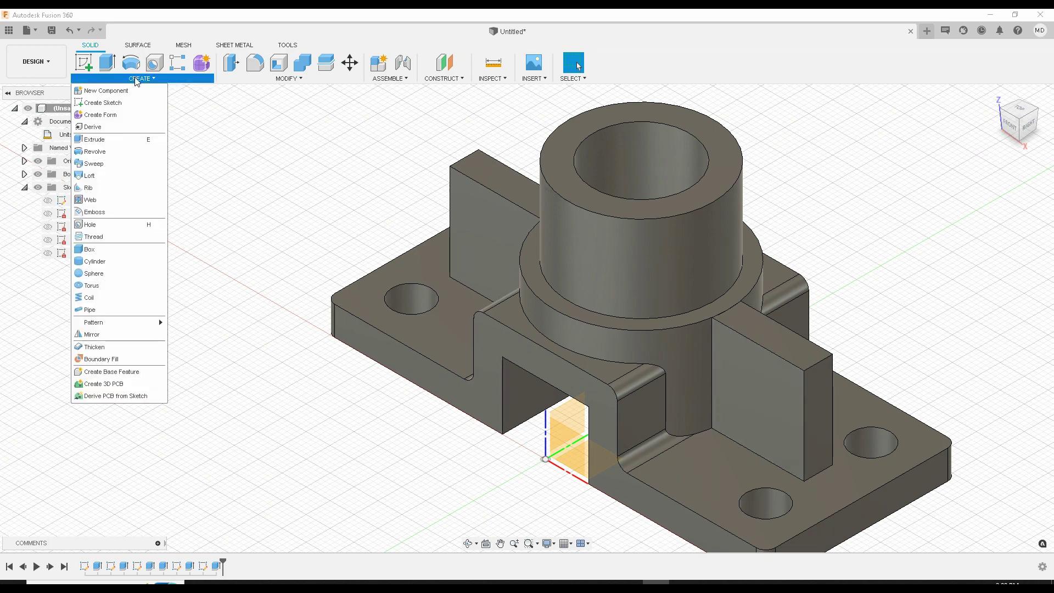
left_click(103, 172)
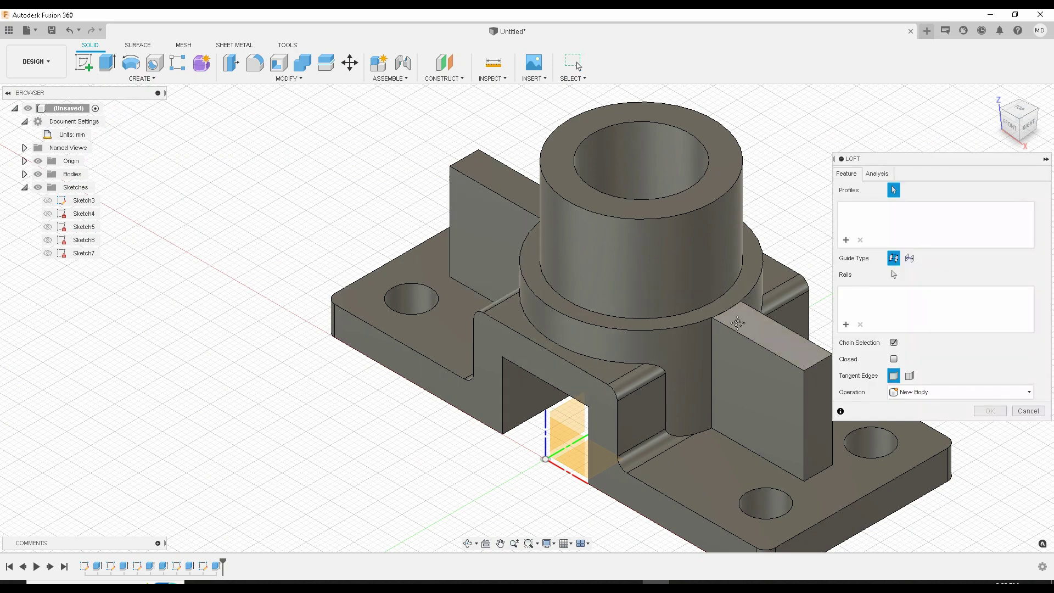
middle_click_drag(744, 325, 669, 342)
scroll(693, 297, "up", 3)
scroll(668, 299, "up", 3)
scroll(670, 342, "down", 3)
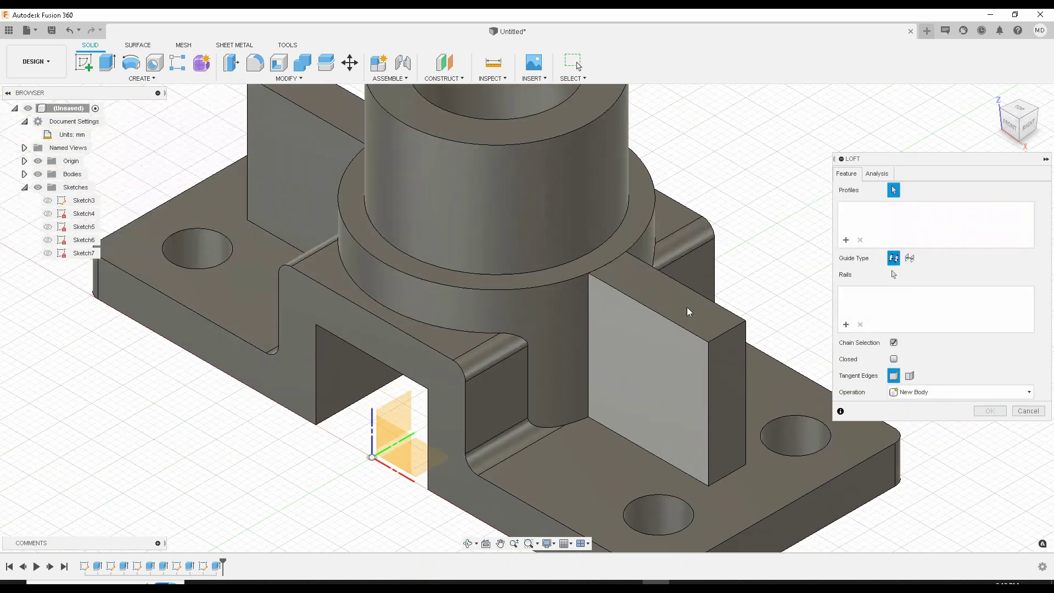
left_click(657, 284)
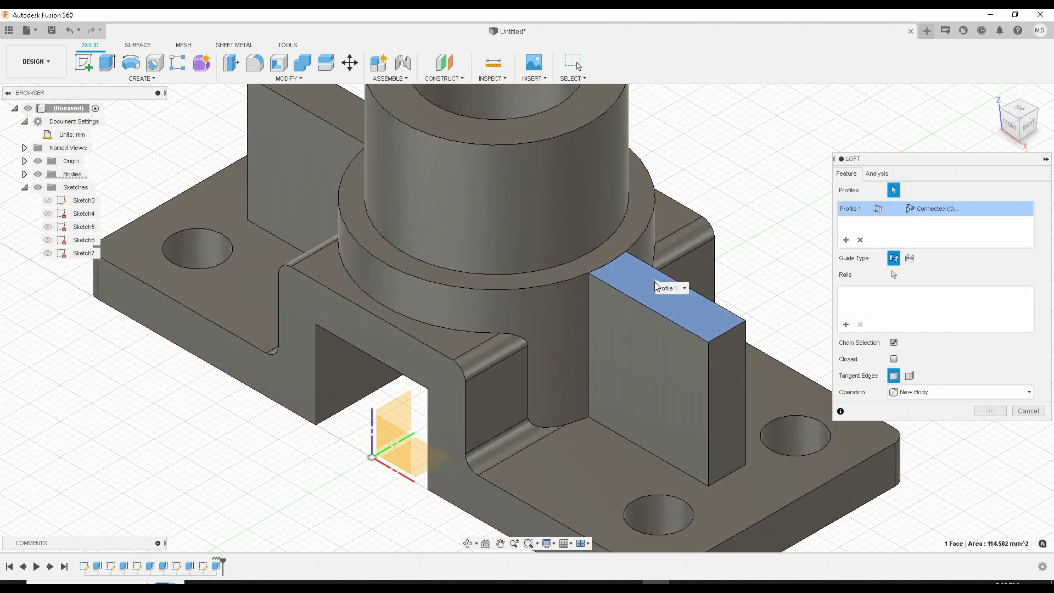
left_click(716, 373)
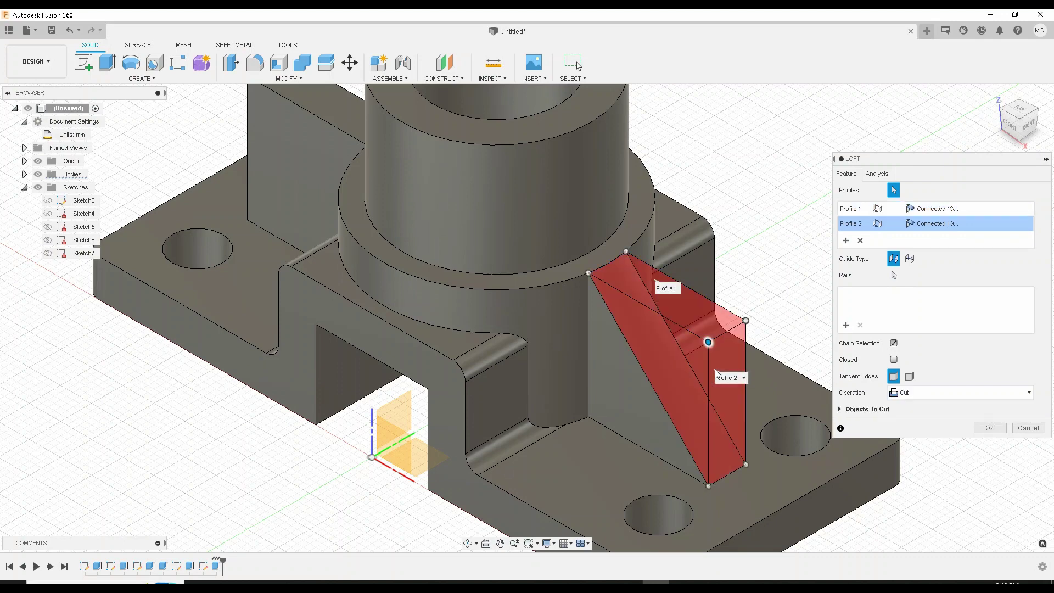
left_click(990, 428)
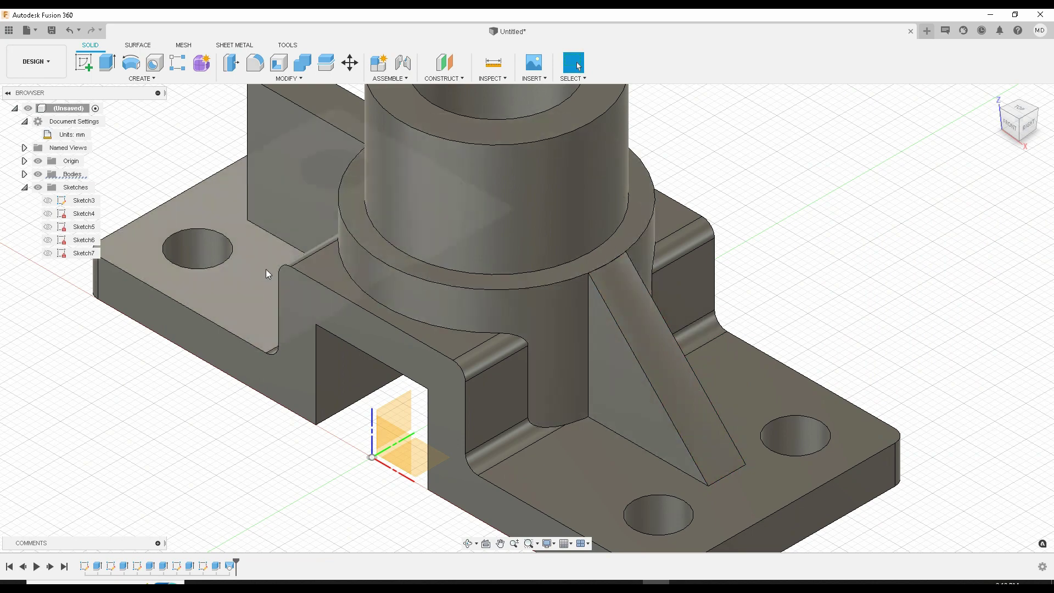
Repeat the Loft cut between the top face and outer end face of the rib on the opposite flange
middle_click_drag(266, 269, 299, 214, "shift")
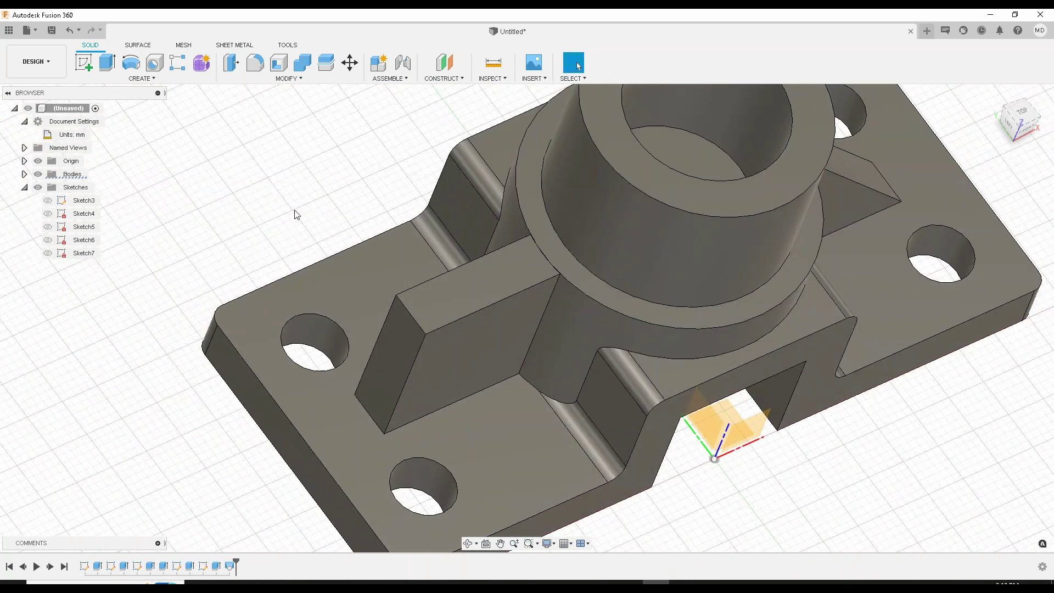
middle_click_drag(334, 243, 322, 217, "shift")
right_click(318, 188)
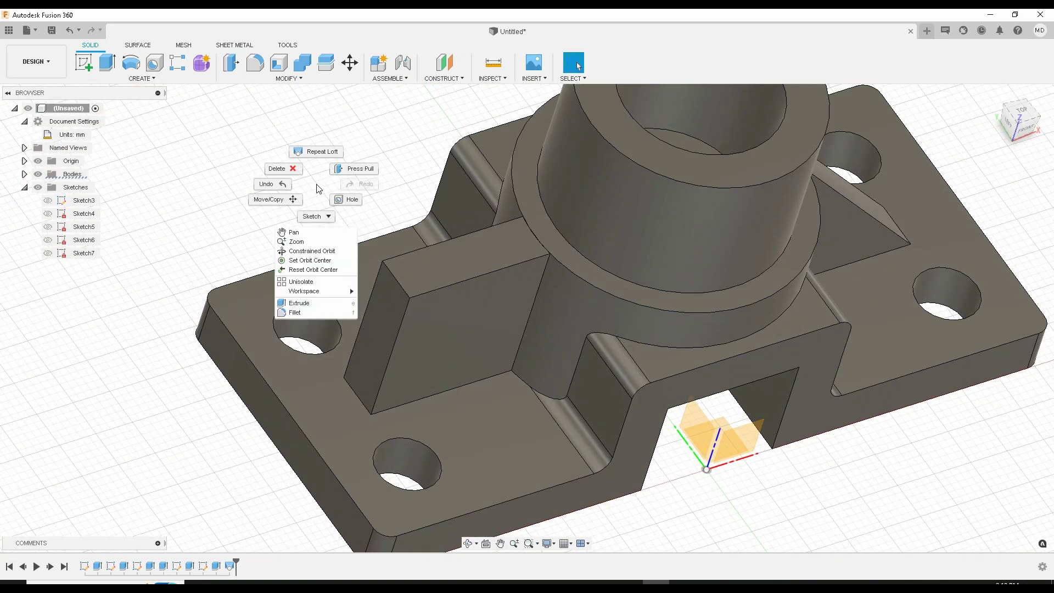
left_click(319, 156)
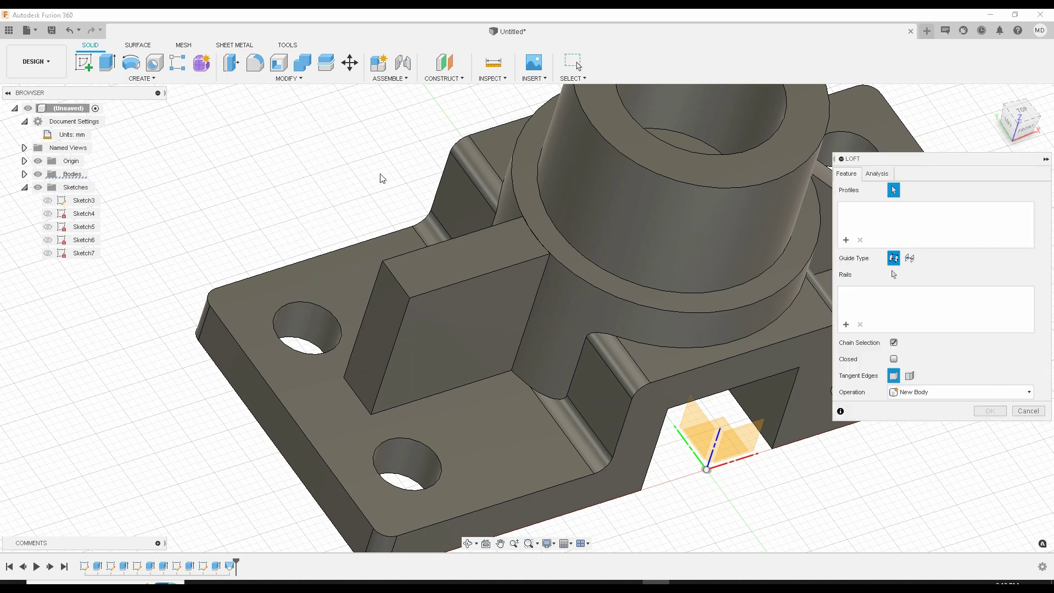
left_click(485, 261)
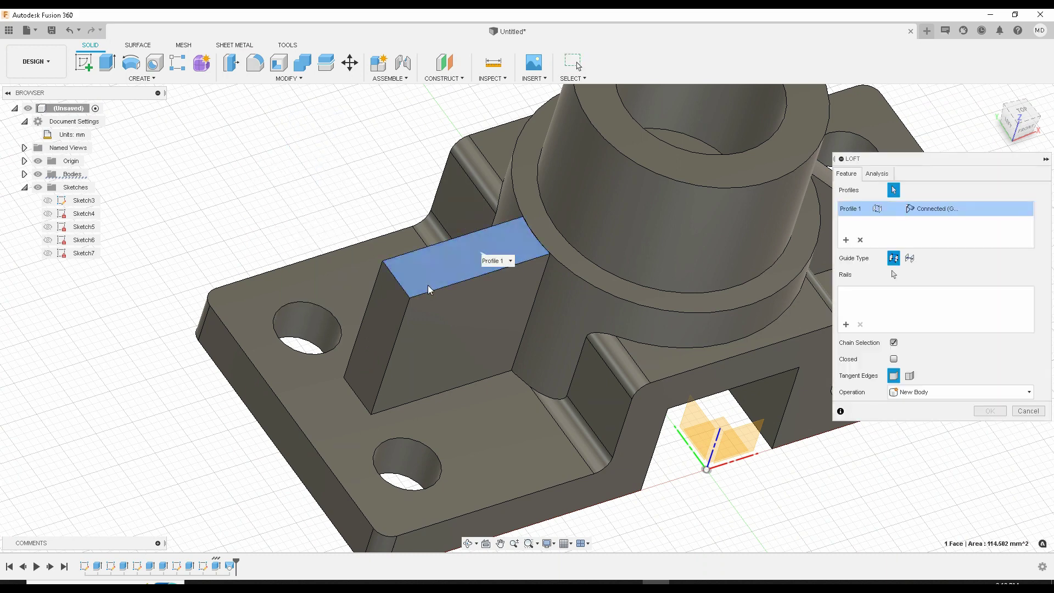
left_click(385, 320)
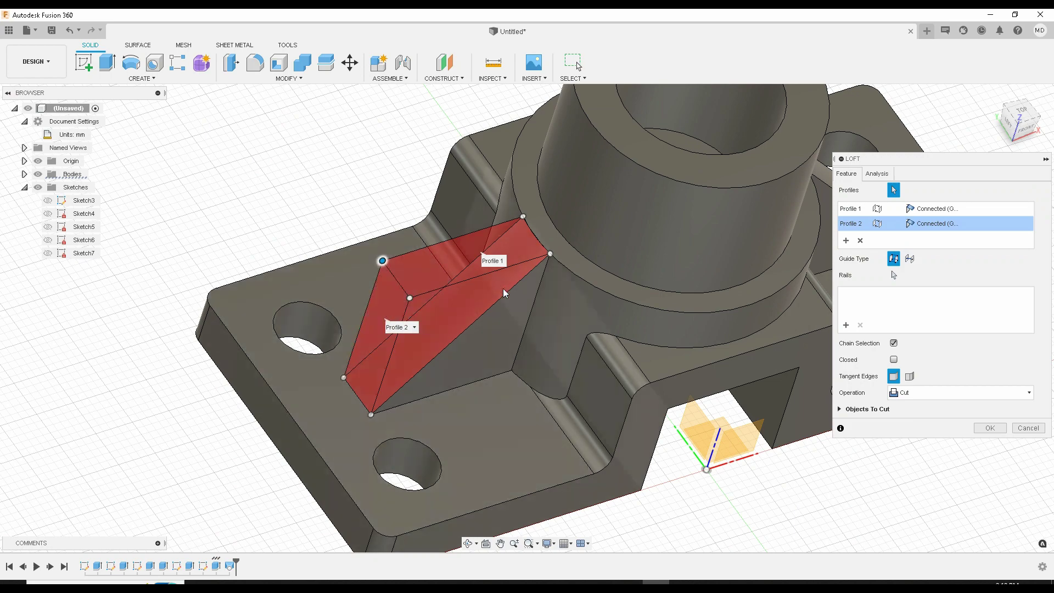
left_click(990, 428)
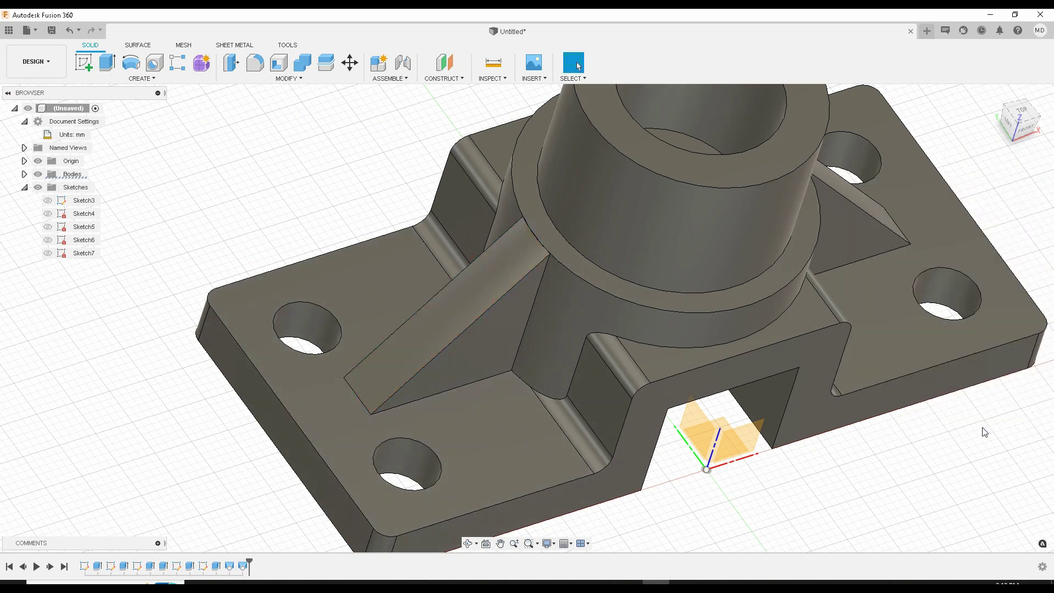
Hide the Origin folder and inspect the finished bracket with both sloped ribs in the home view
middle_click_drag(690, 387, 599, 349, "shift")
scroll(599, 349, "down", 5)
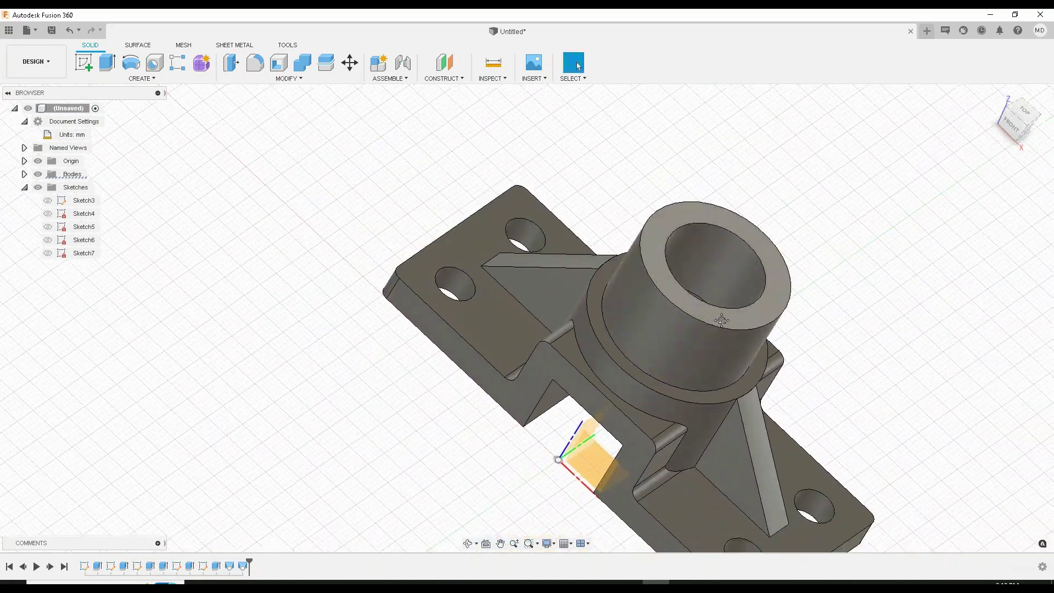
middle_click_drag(682, 297, 619, 254)
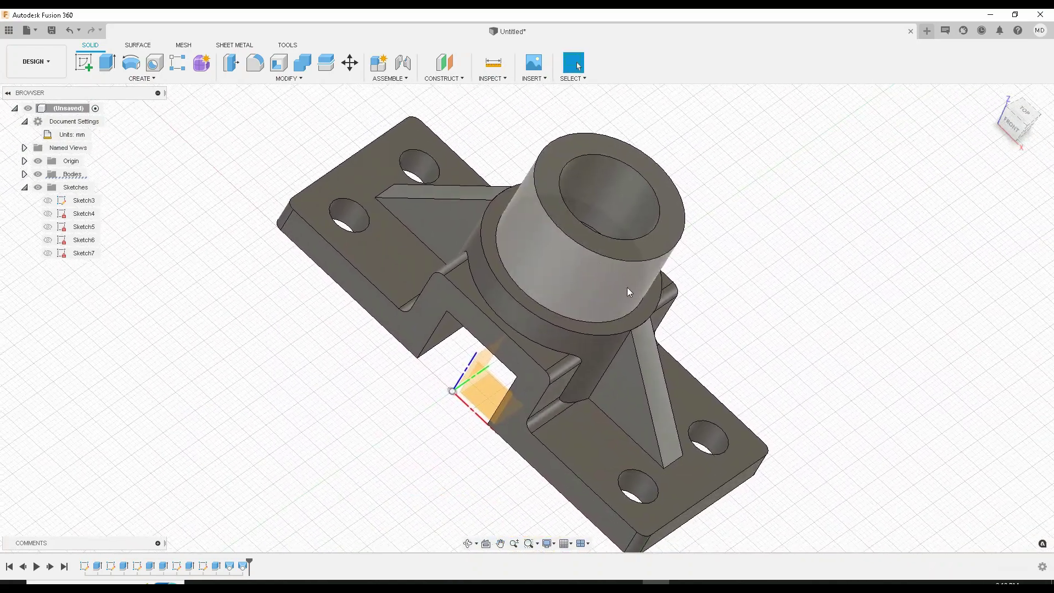
left_click(37, 161)
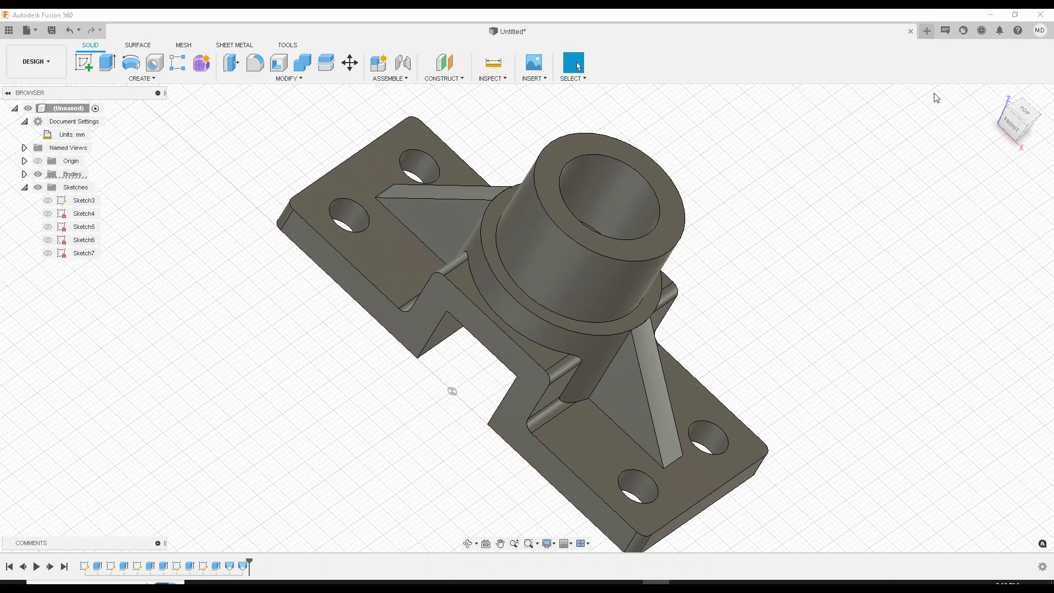
left_click(994, 96)
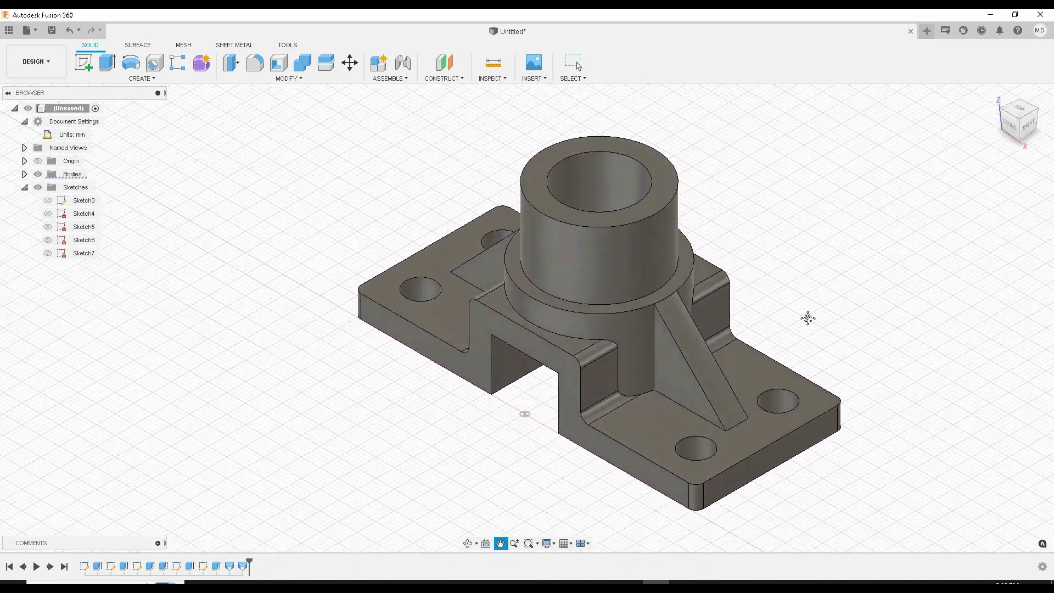
left_click_drag(800, 314, 706, 304)
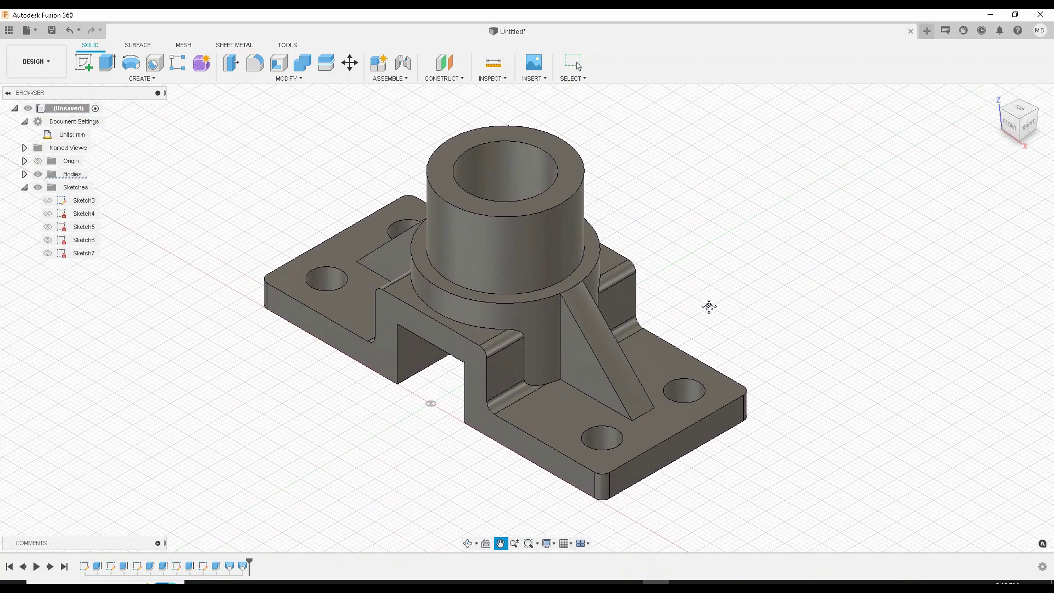
key("Escape")
mouse_move(756, 263)
middle_mouse_down()
mouse_move(765, 254)
mouse_move(748, 261)
mouse_move(759, 269)
middle_mouse_up()
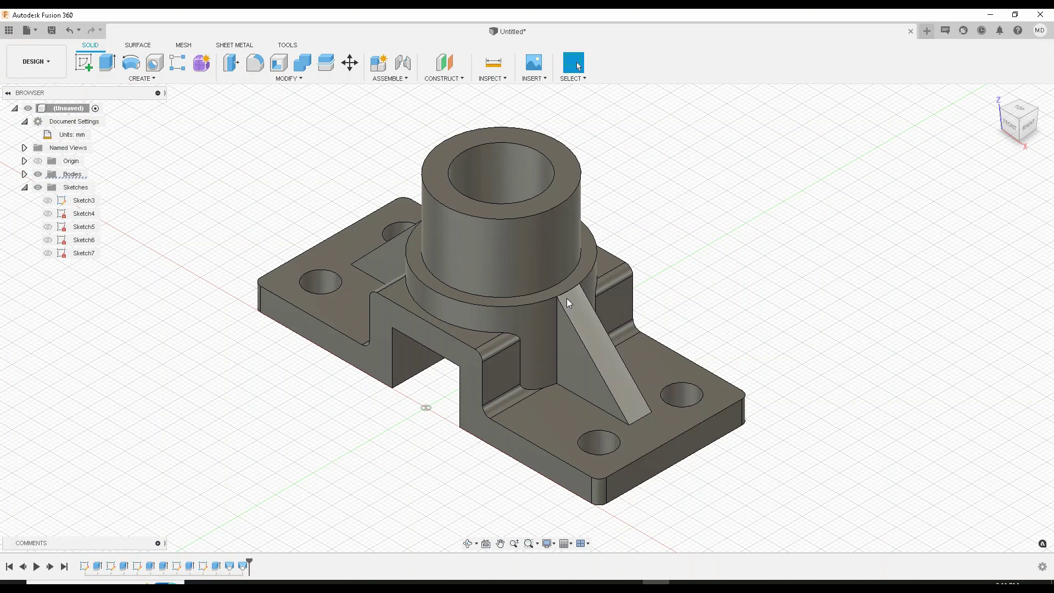
left_click(104, 80)
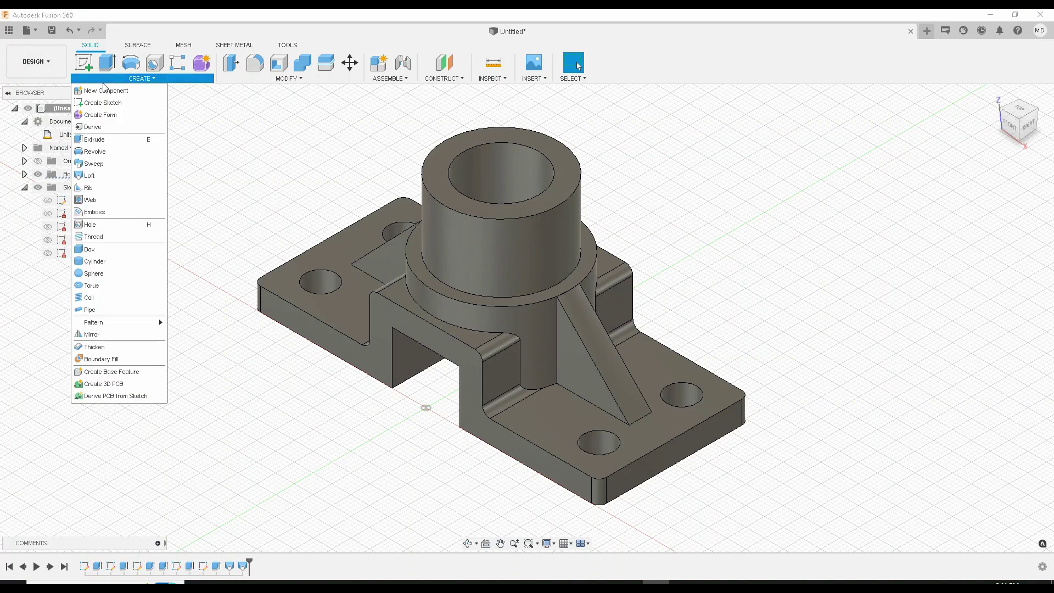
left_click(123, 81)
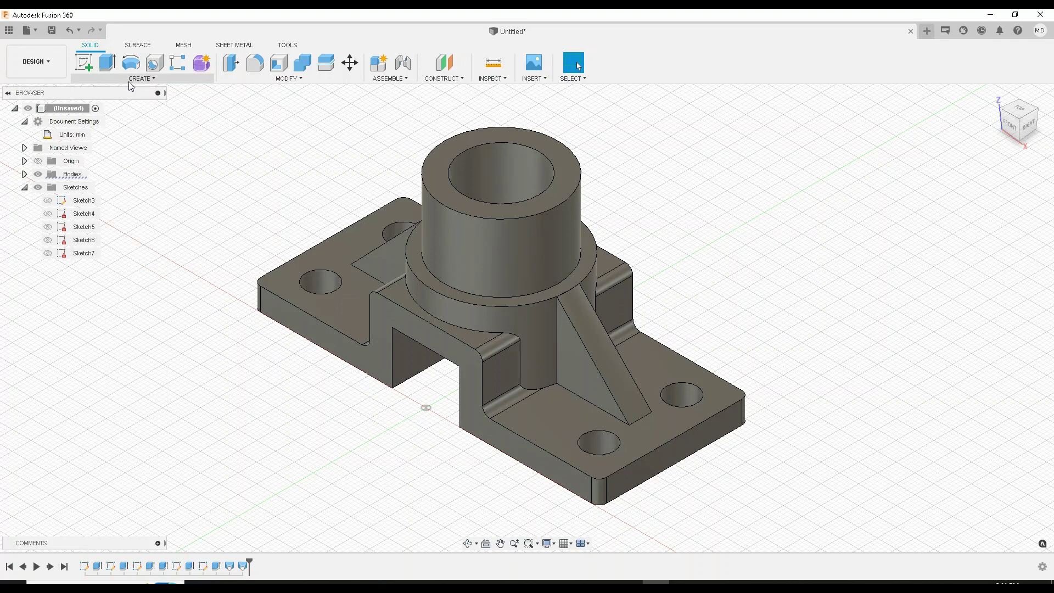
left_click(127, 81)
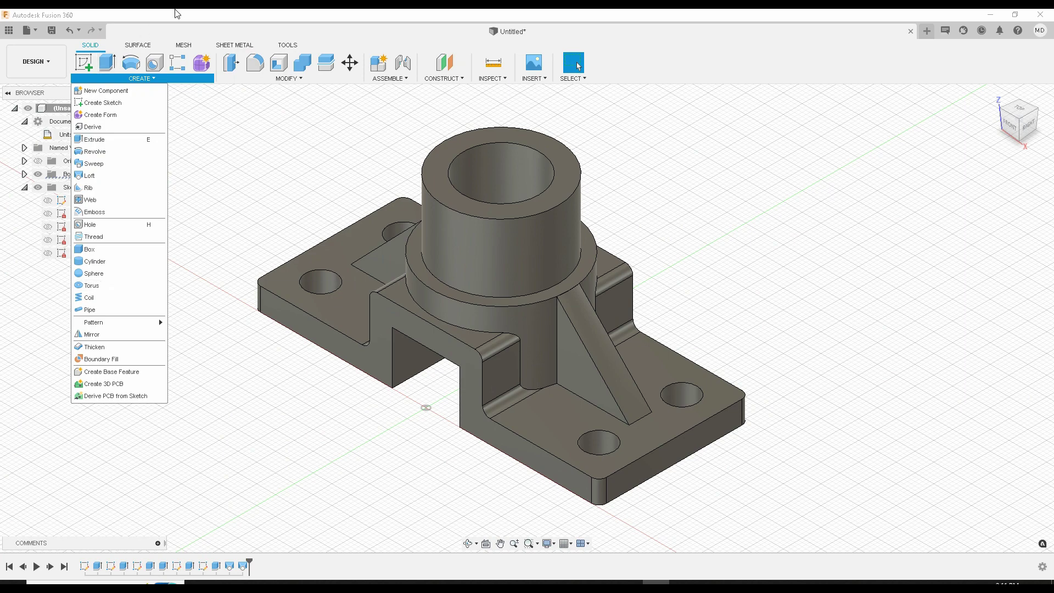
left_click(51, 179)
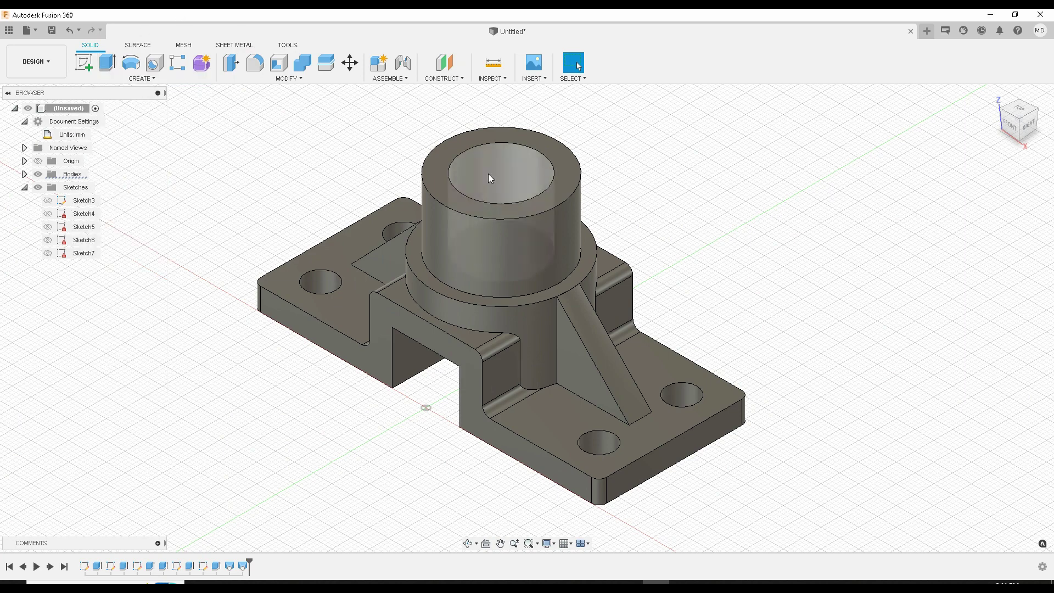